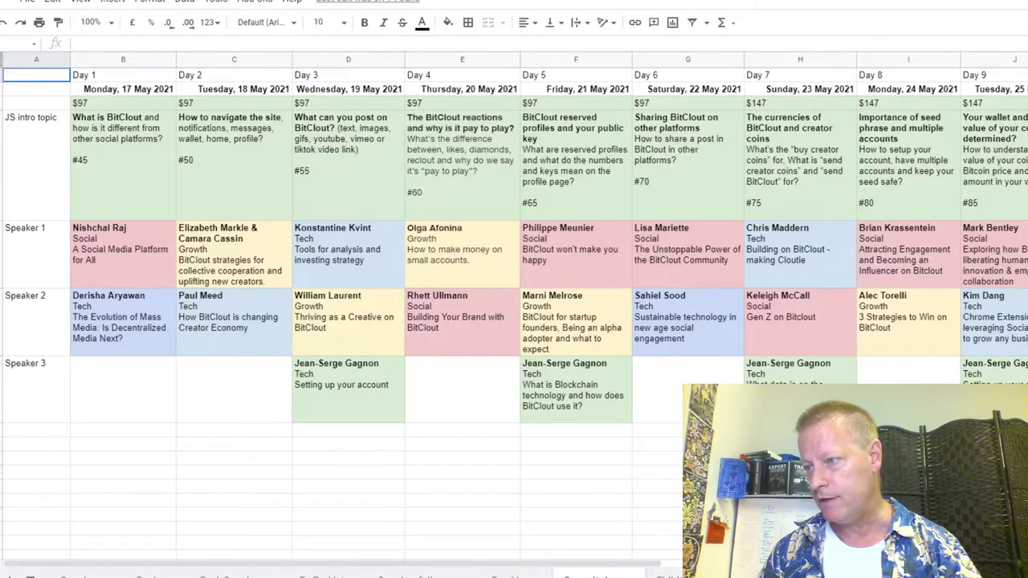
Step: Leave the summit schedule spreadsheet for a new tab showing the Click eCourse welcome page
key(ctrl+t)
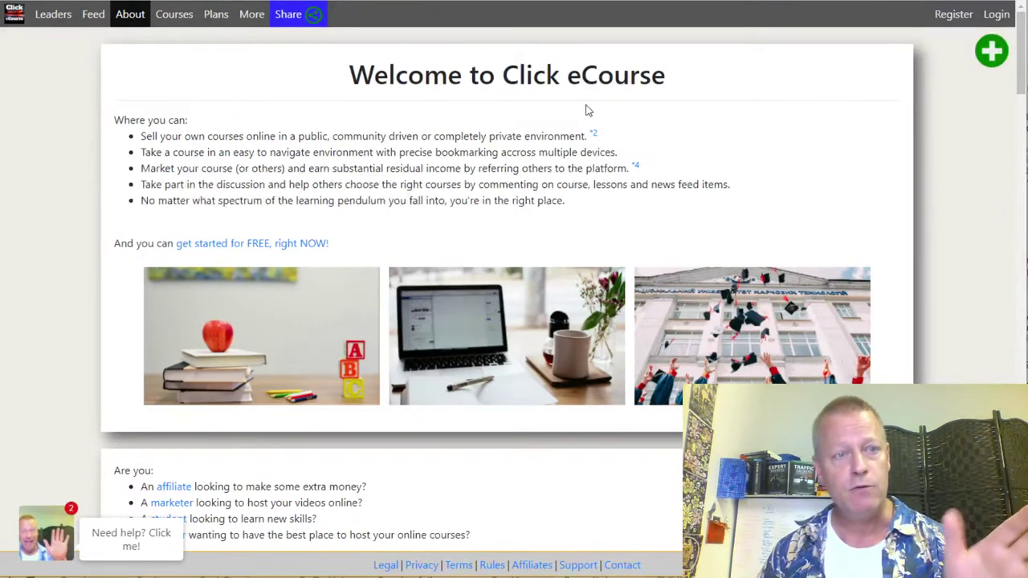
Step: Browse the Courses catalogue cards, sorted by Title (A-Z), and check a course's category keywords
click(161, 13)
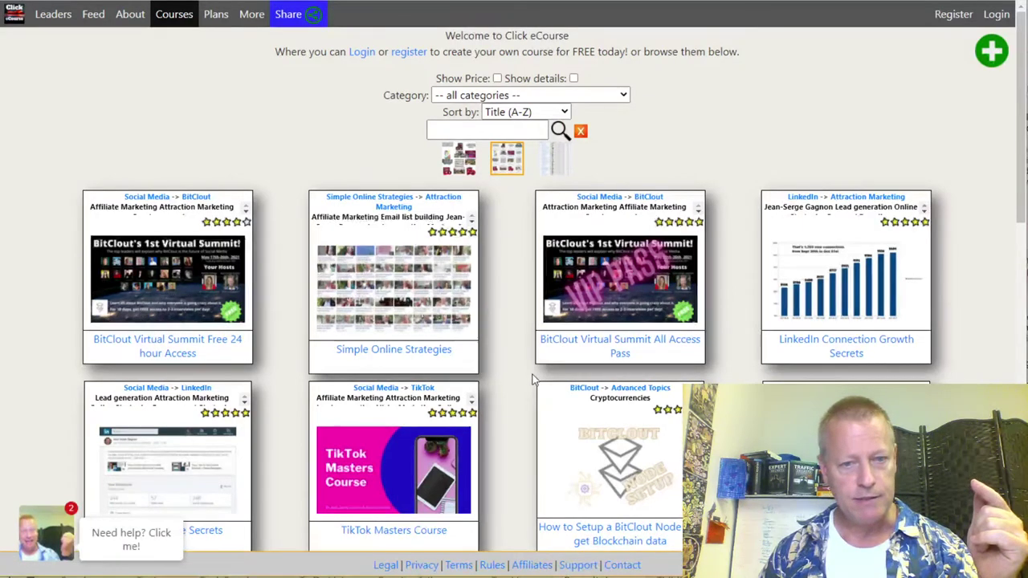
scroll(525, 374, down, 4)
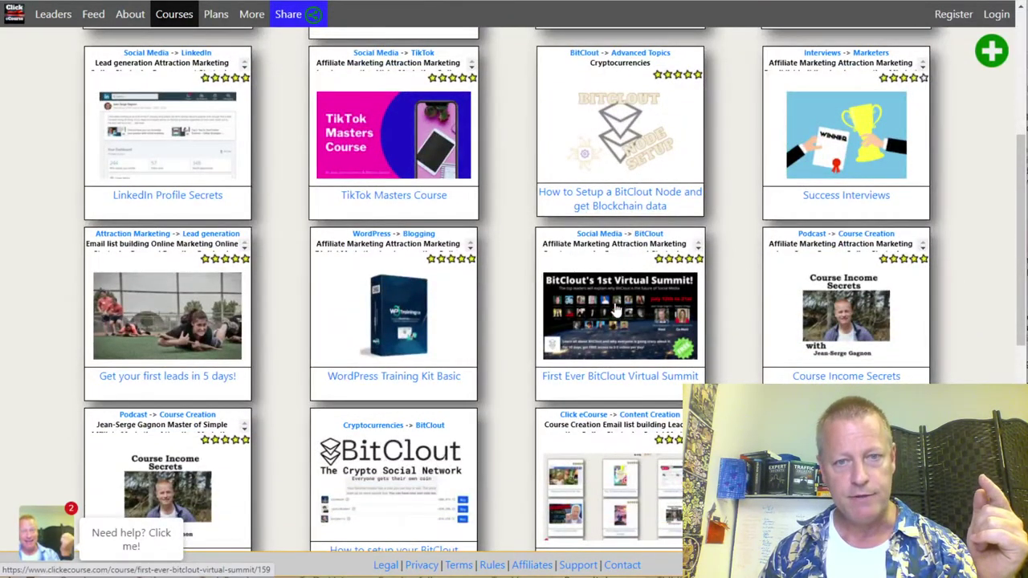
scroll(618, 313, up, 3)
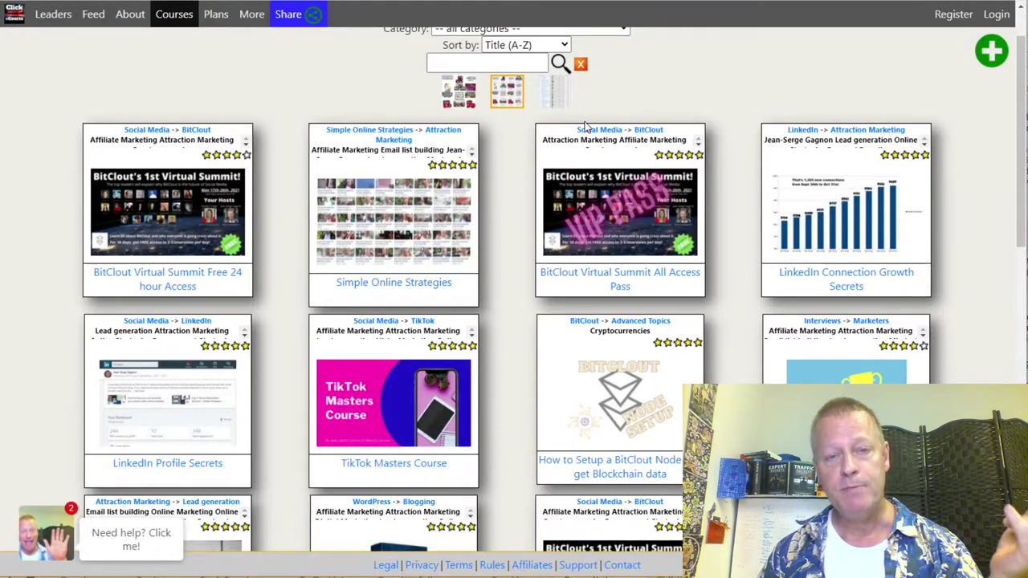
drag(584, 127, 614, 143)
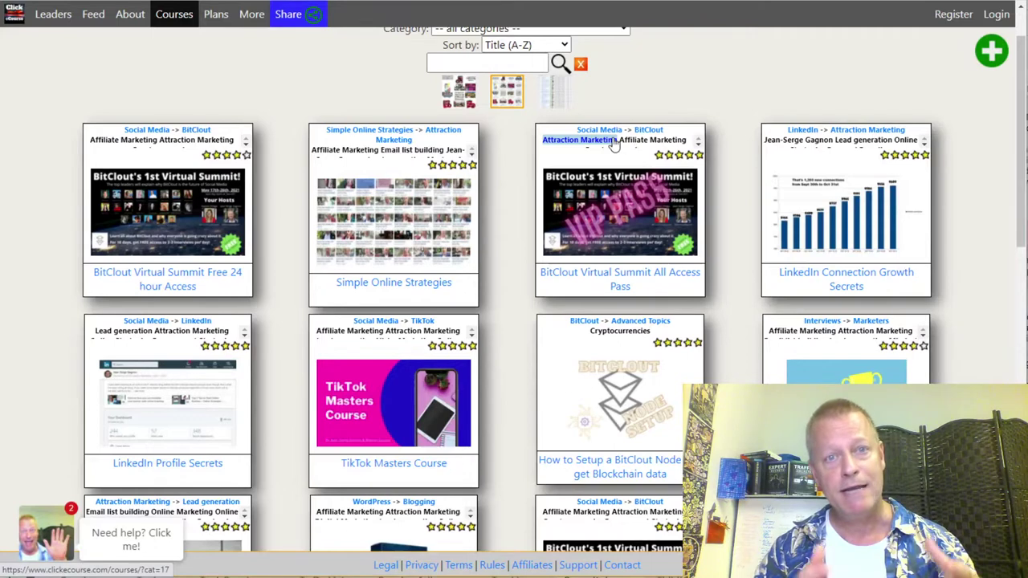
Step: Open the BitClout Virtual Summit Free 24 hour Access course and expand, then collapse, its speakers list
click(614, 143)
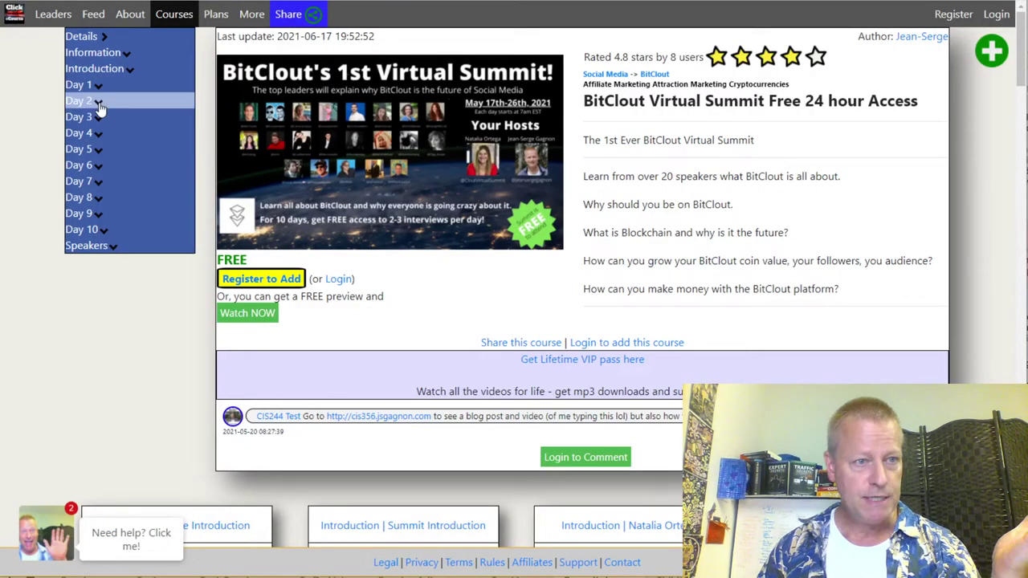
click(118, 245)
scroll(131, 294, down, 5)
scroll(112, 245, up, 5)
click(112, 245)
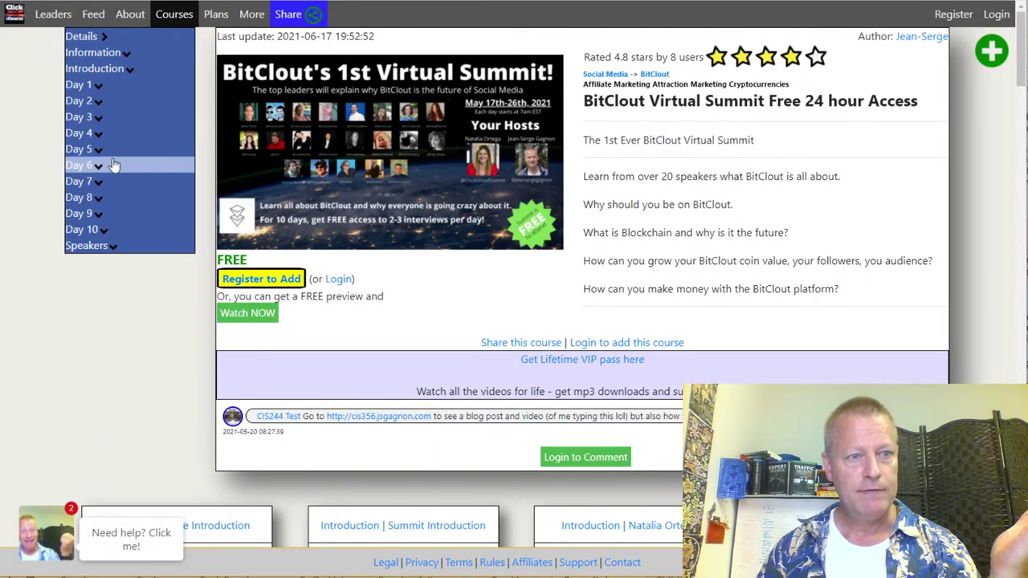
Step: Expand and collapse the Day 1 and Day 3 sessions, then browse the video cards
click(106, 89)
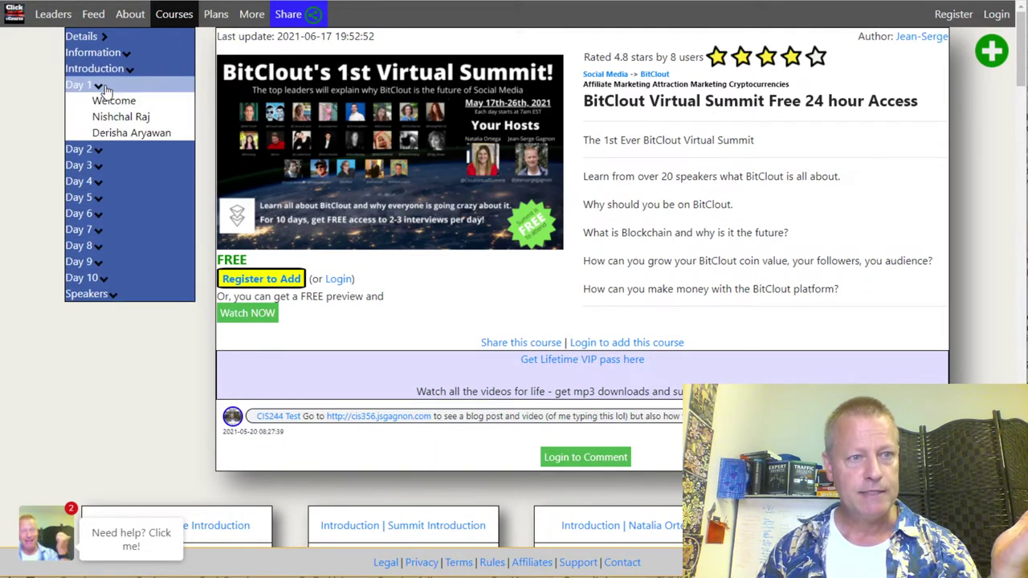
click(118, 166)
click(118, 168)
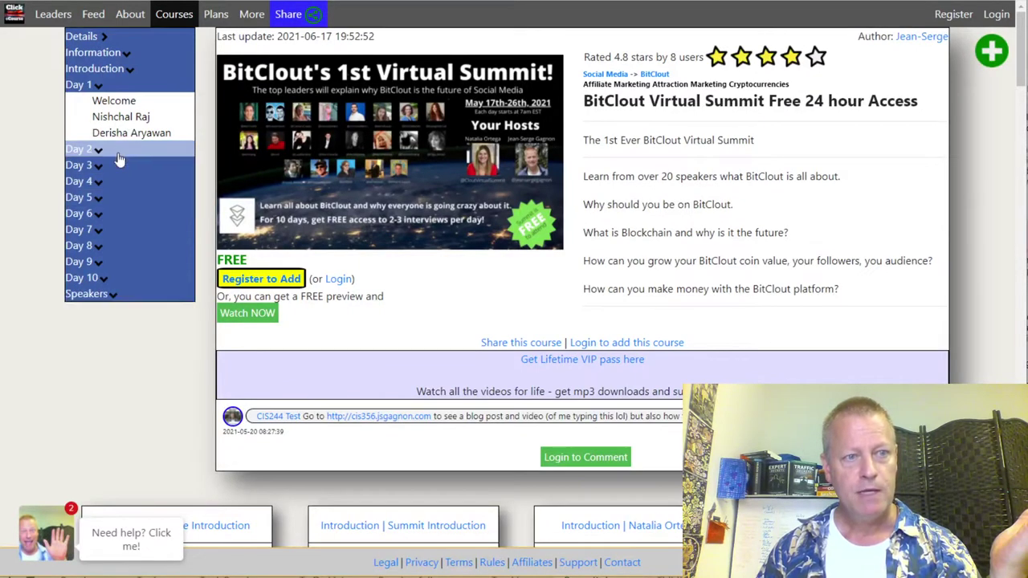
click(107, 86)
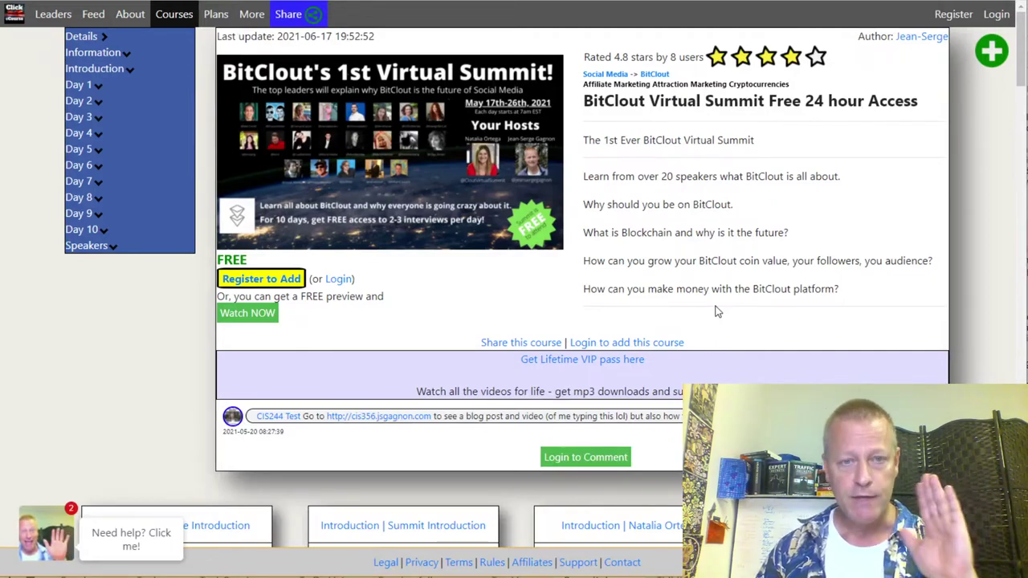
scroll(572, 355, down, 5)
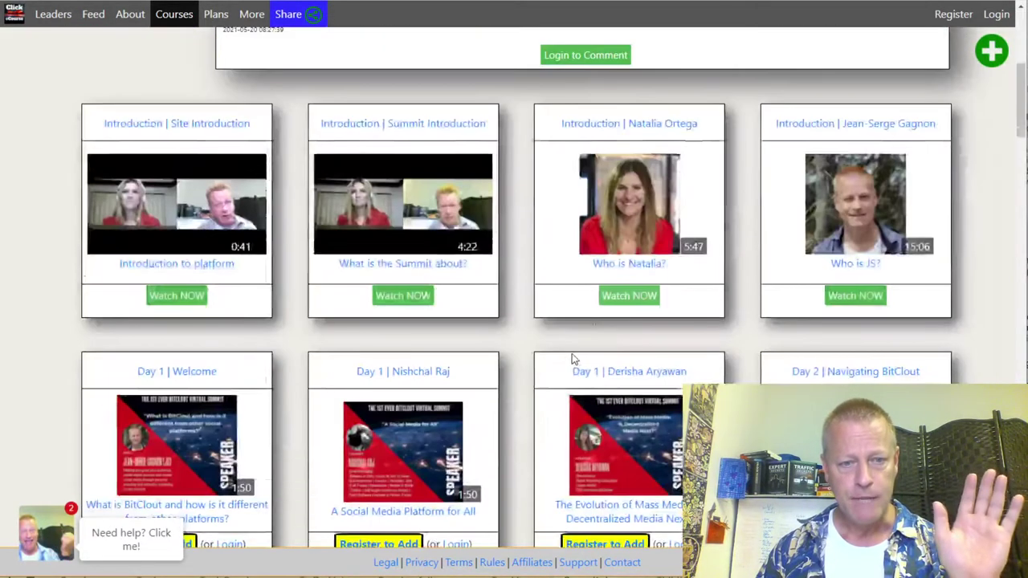
scroll(571, 358, down, 9)
scroll(680, 357, up, 3)
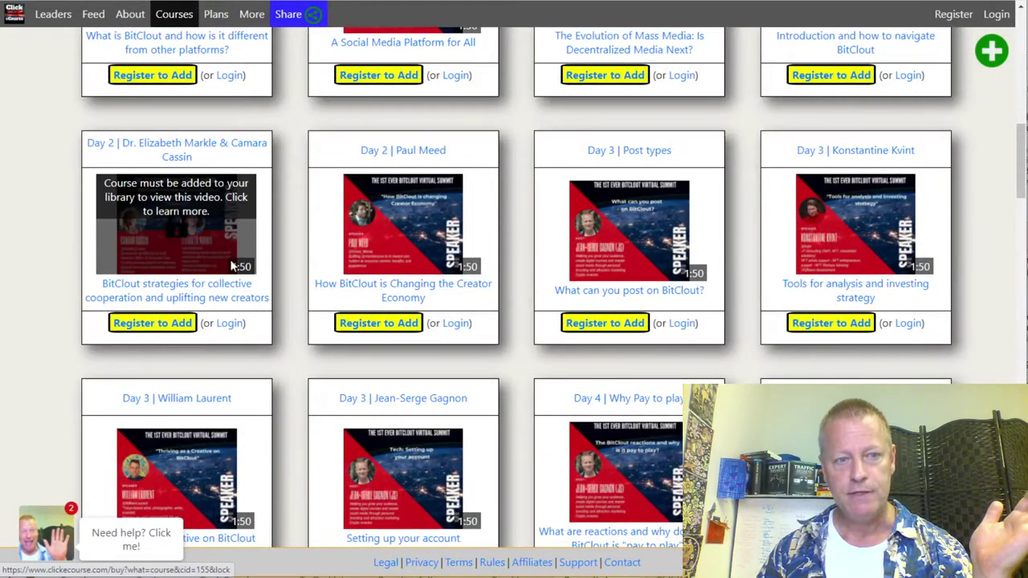
scroll(322, 434, down, 3)
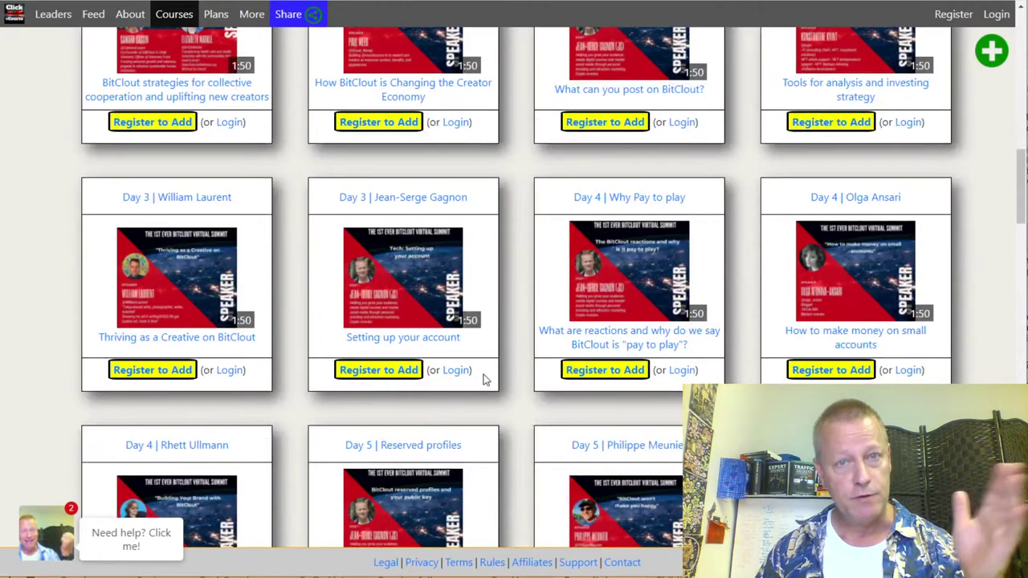
scroll(562, 378, down, 3)
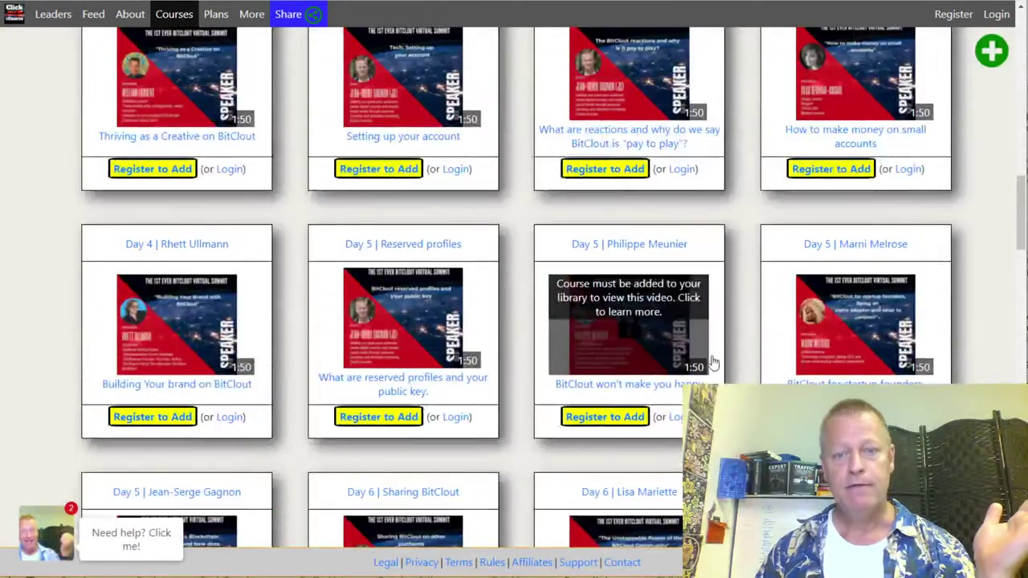
scroll(611, 345, down, 2)
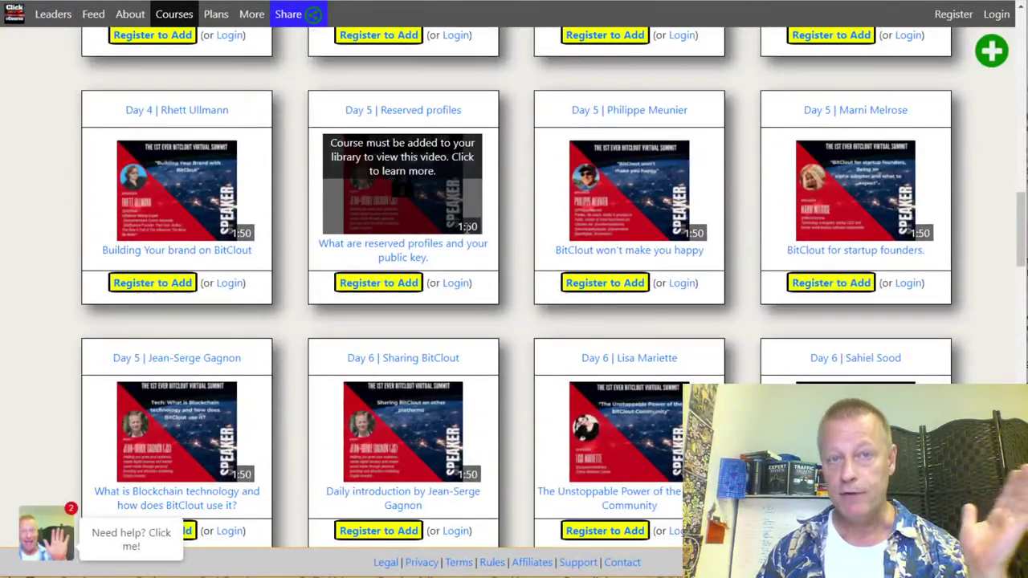
scroll(522, 275, up, 15)
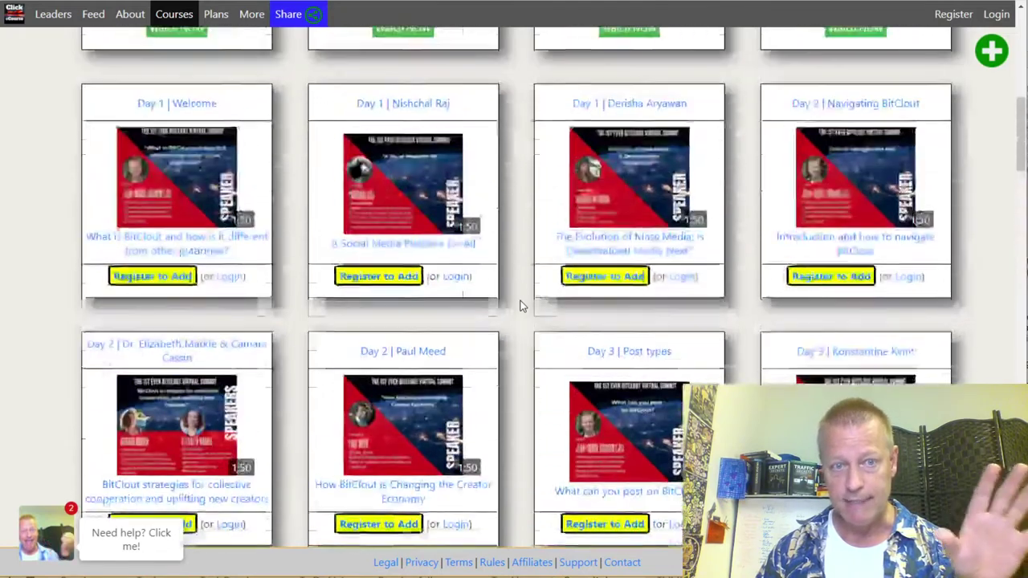
scroll(520, 306, up, 3)
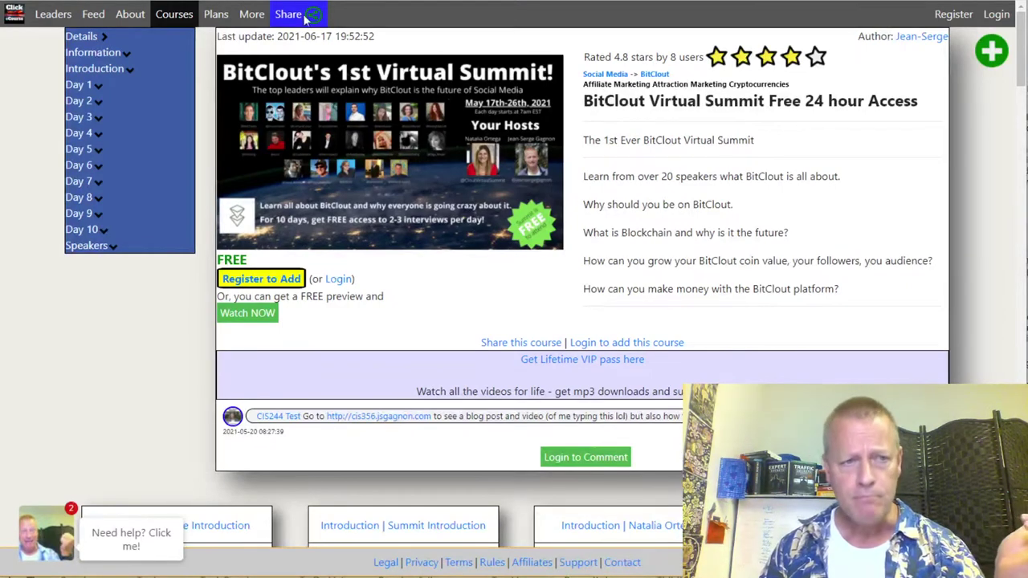
Step: Return to the catalogue, open the All Access Pass summit course and browse its lesson cards
key(alt+Left)
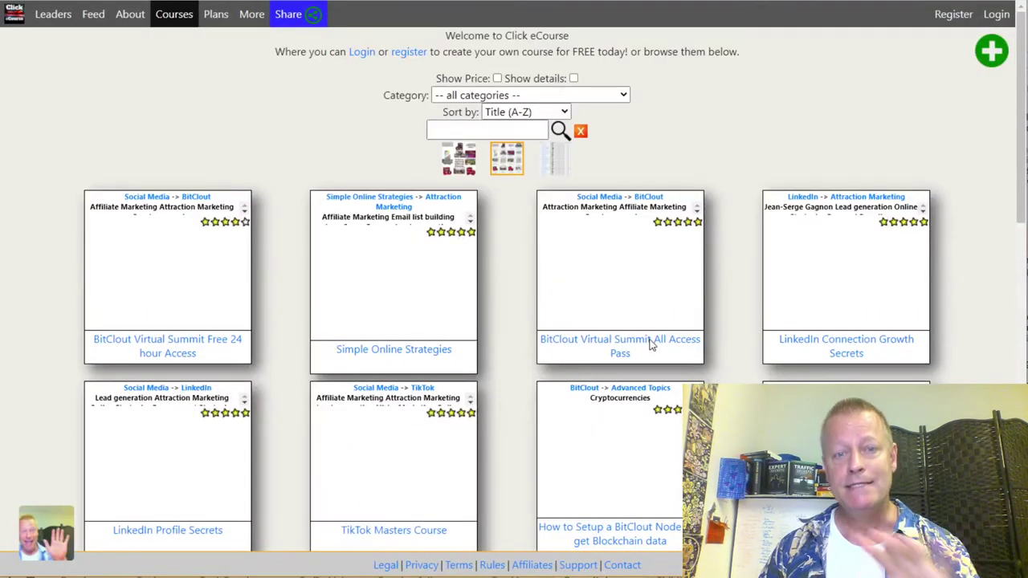
click(613, 286)
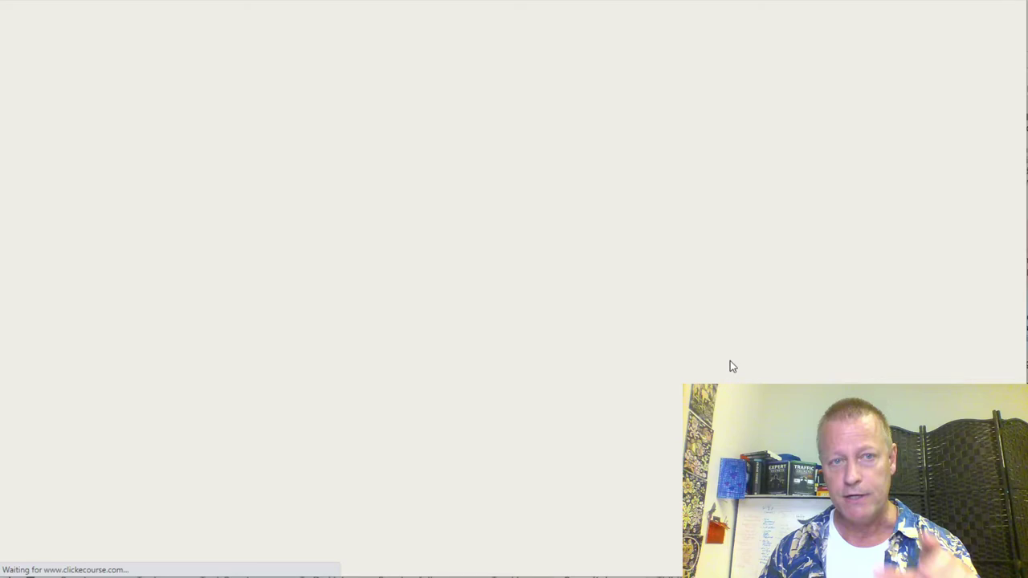
scroll(538, 362, down, 2)
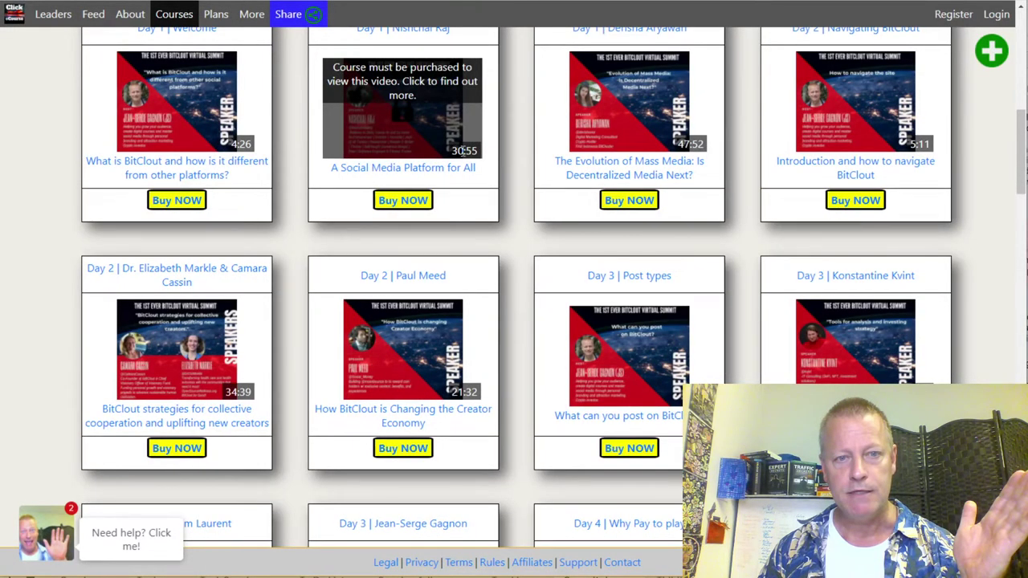
scroll(463, 153, down, 3)
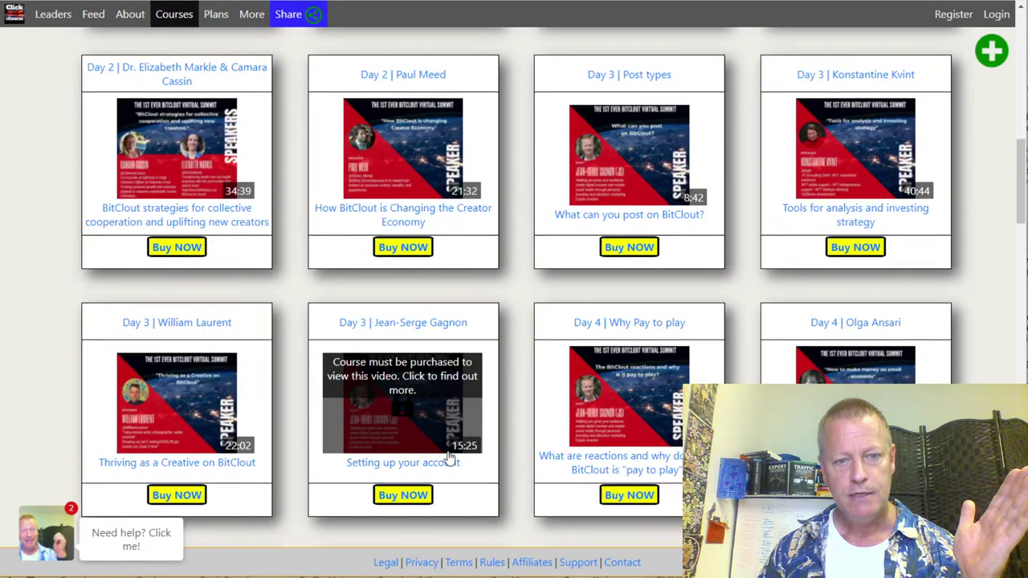
scroll(895, 370, down, 5)
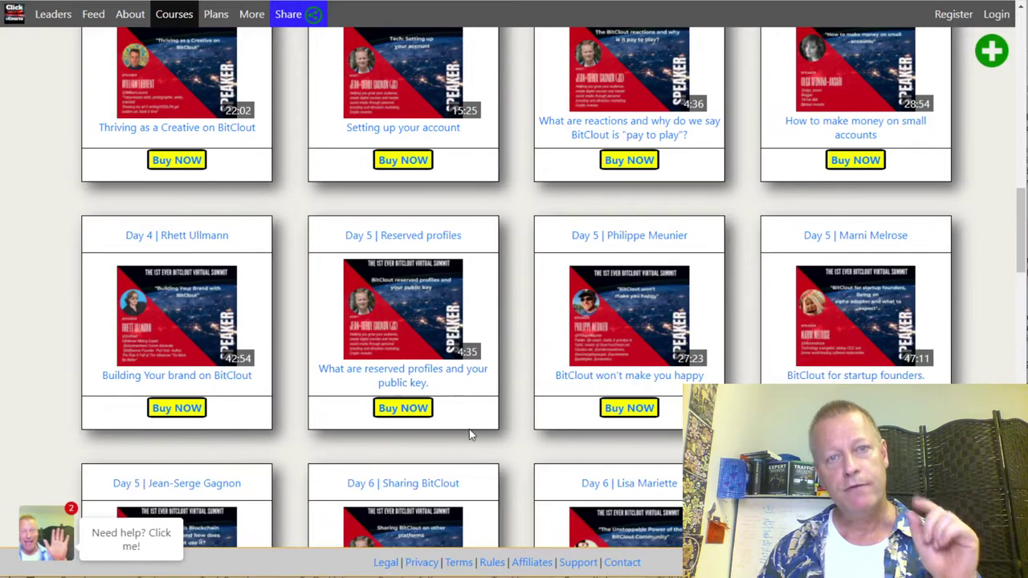
scroll(469, 429, up, 15)
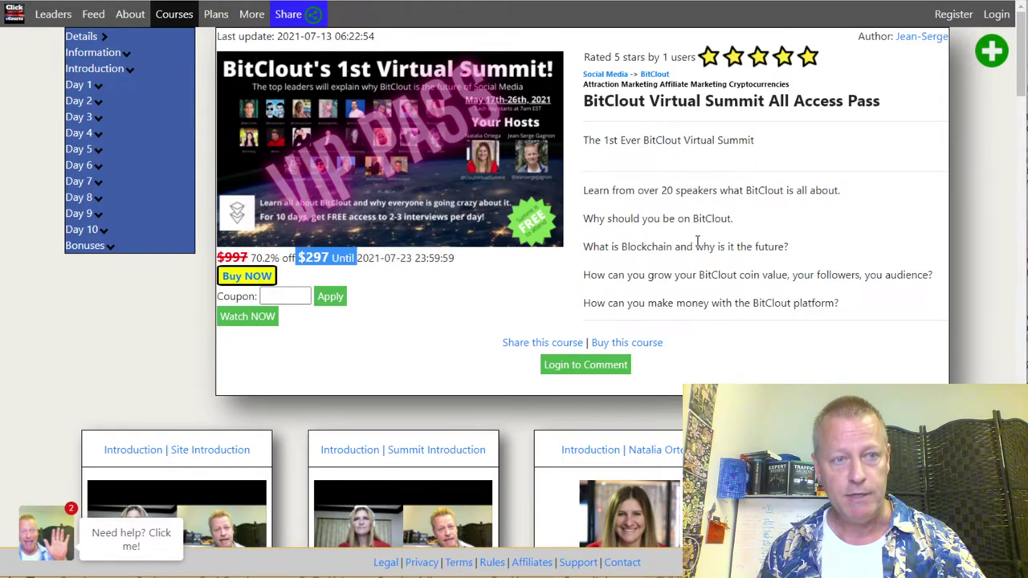
click(173, 14)
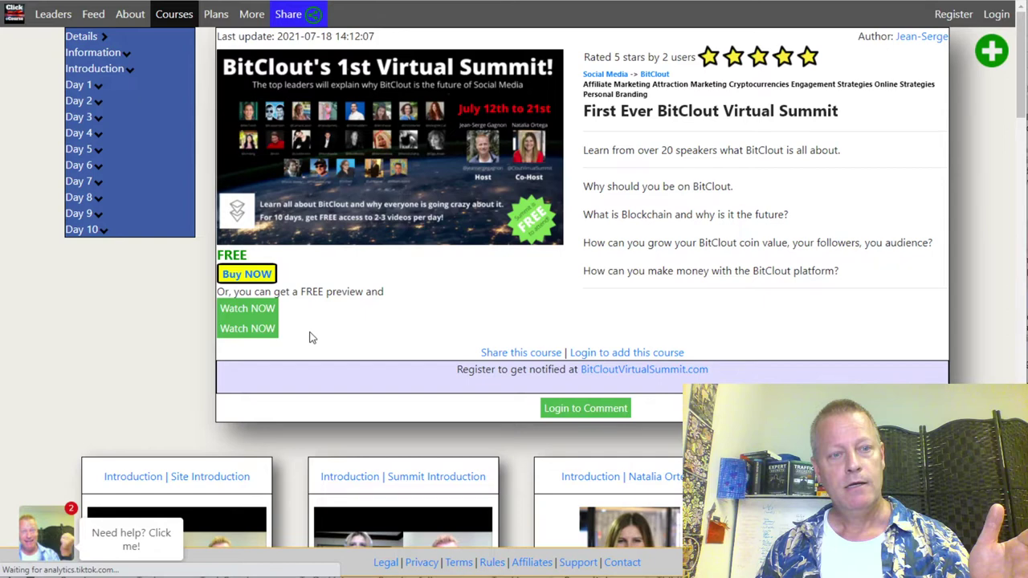
Step: Expand the Day 2, Day 4, Day 6 and Day 8 session lists and review their lessons
click(98, 103)
click(124, 197)
click(128, 277)
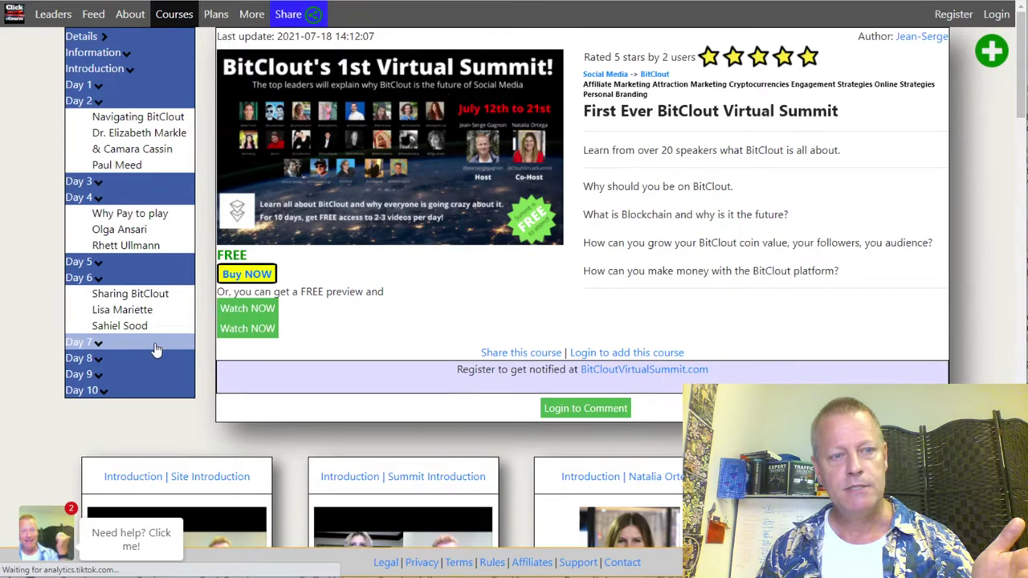
click(137, 363)
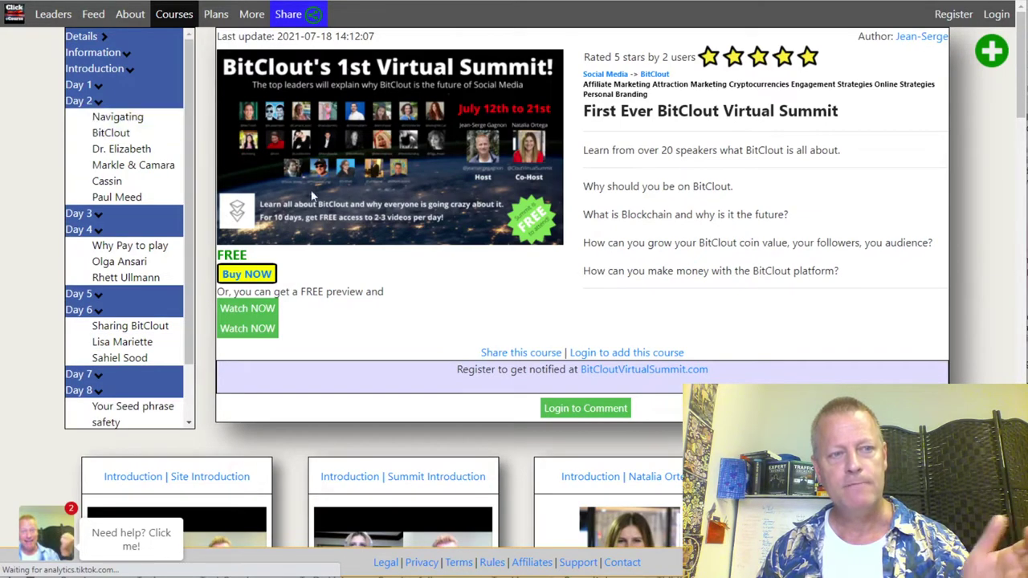
scroll(644, 236, down, 8)
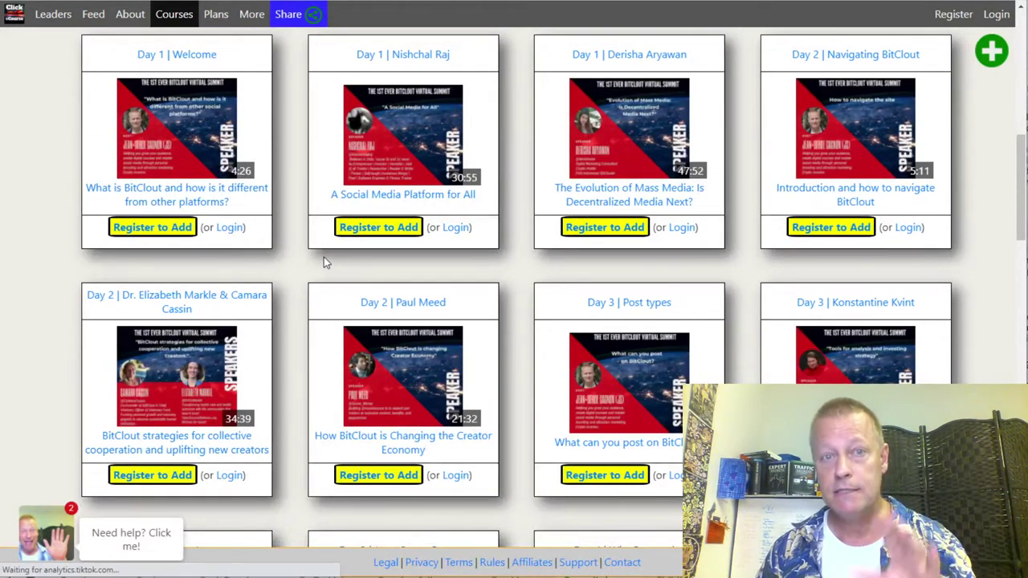
scroll(517, 225, down, 7)
scroll(517, 225, up, 20)
scroll(517, 230, down, 5)
scroll(517, 231, up, 5)
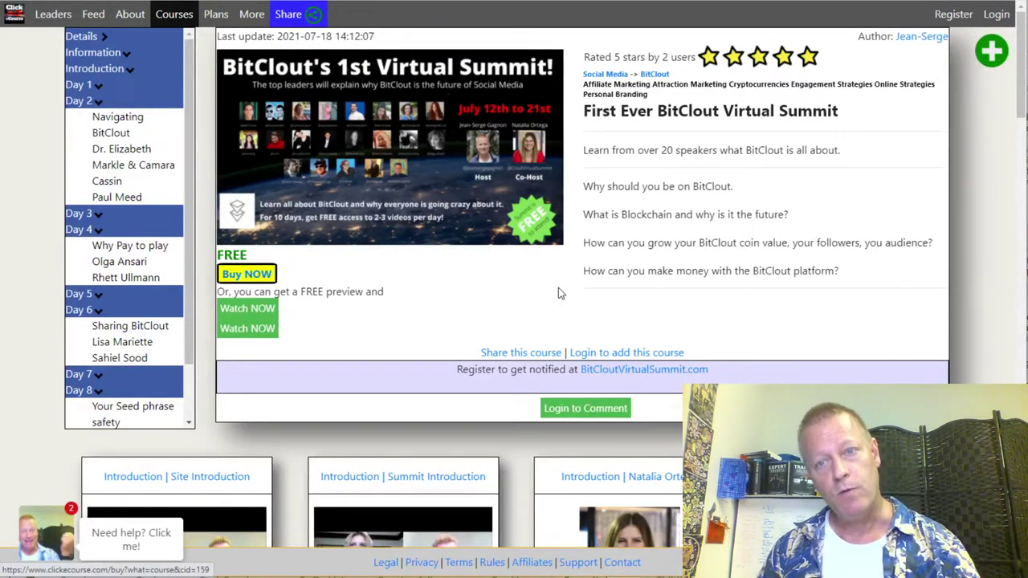
click(995, 14)
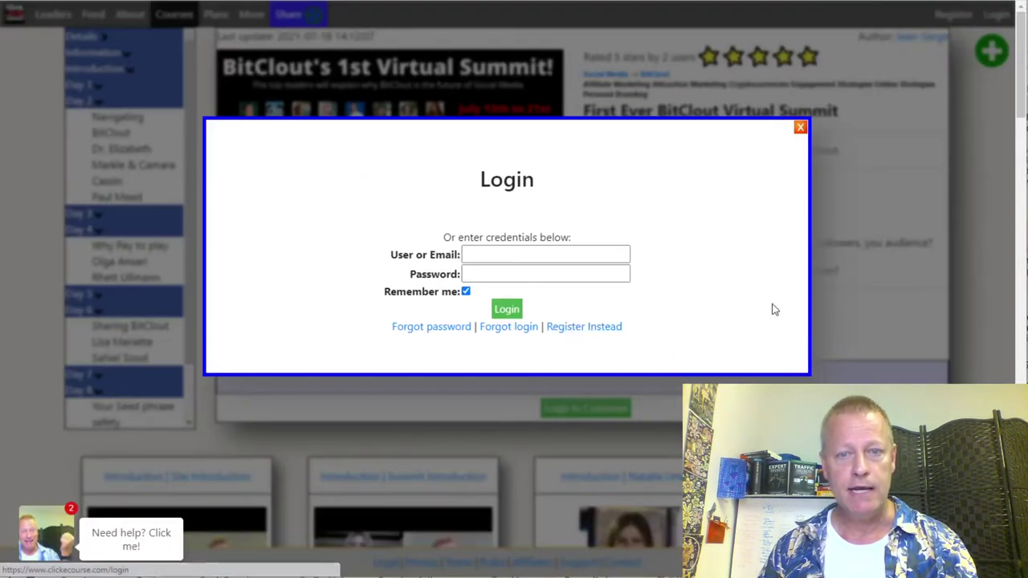
click(585, 266)
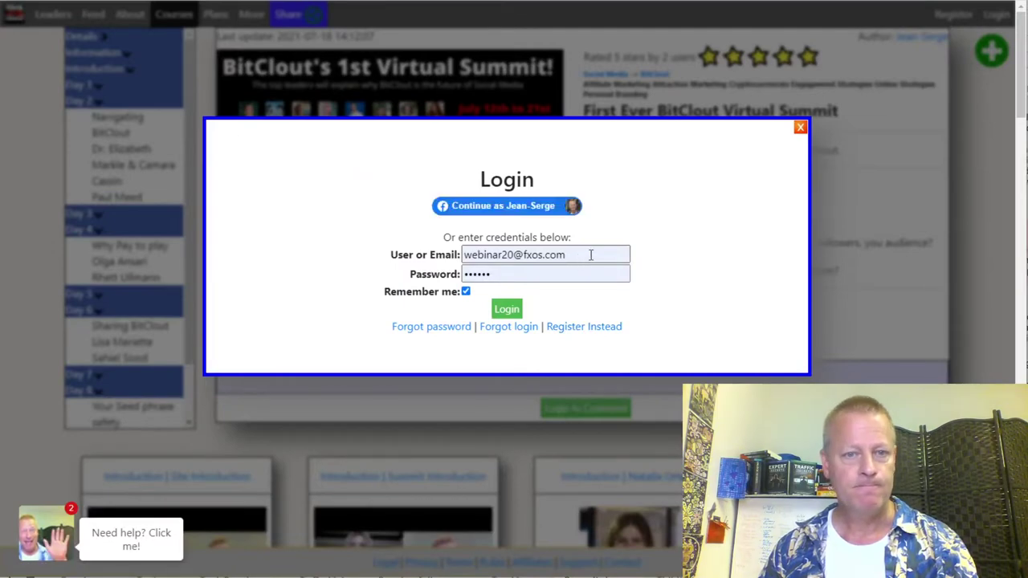
click(535, 207)
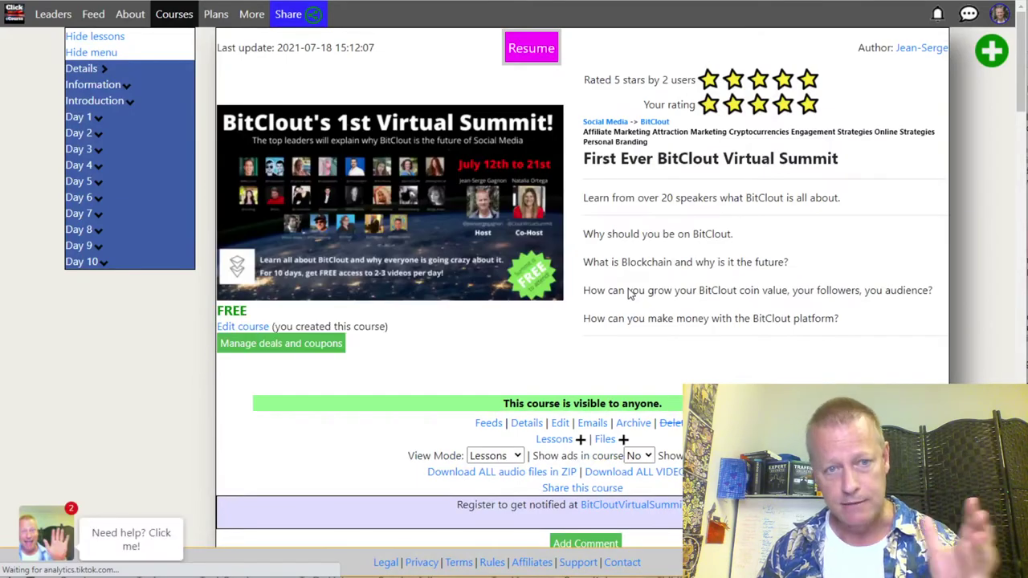
scroll(606, 340, down, 3)
scroll(562, 410, down, 5)
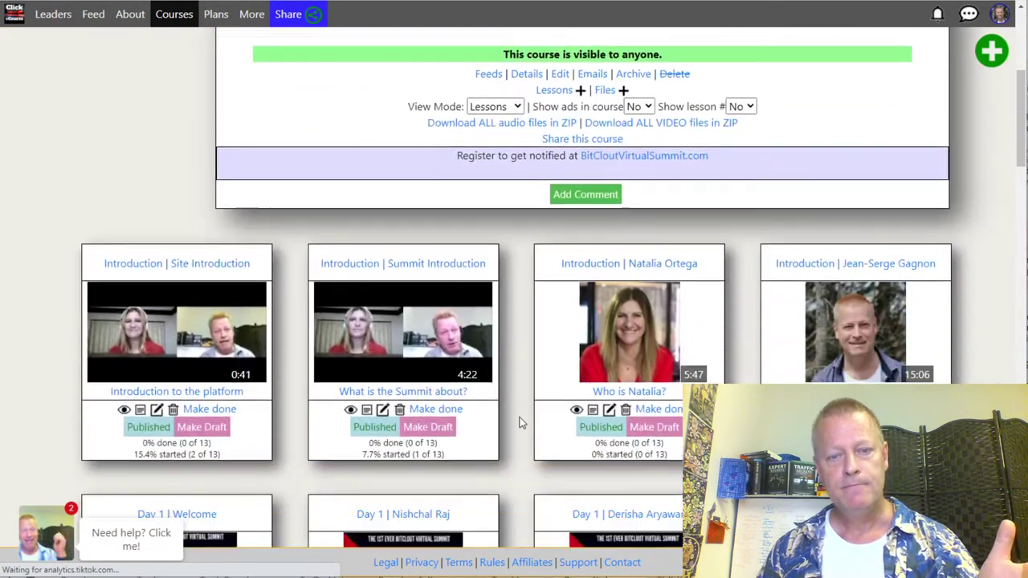
scroll(529, 345, up, 5)
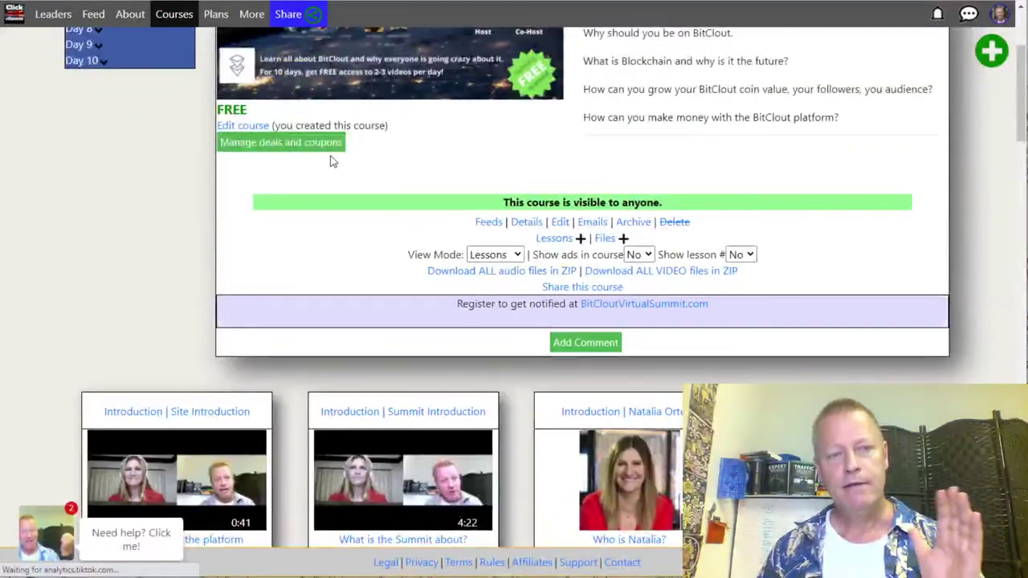
Step: In the course editor's Type settings, keep Drip Content Over Time as the course type
click(432, 219)
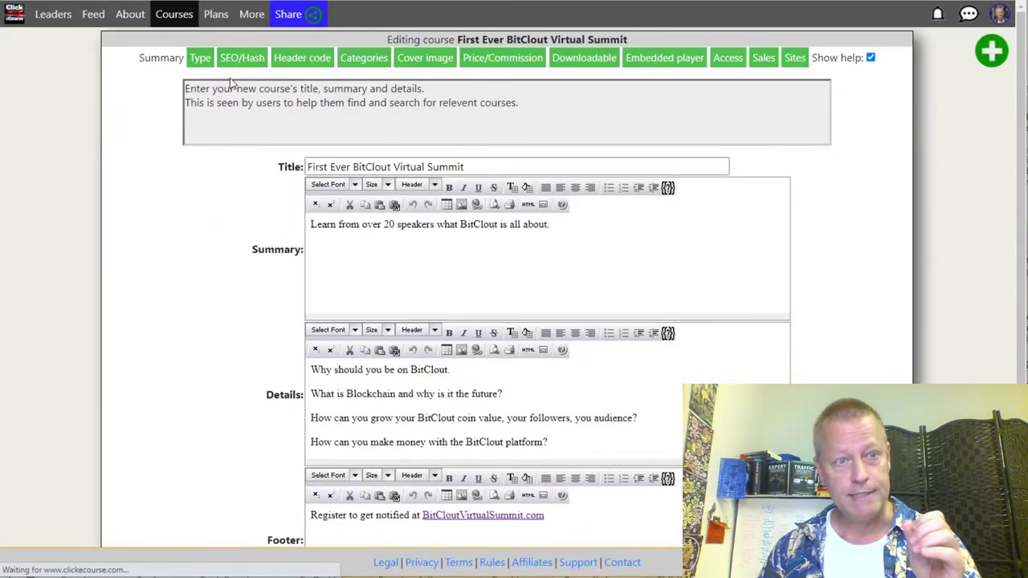
click(200, 58)
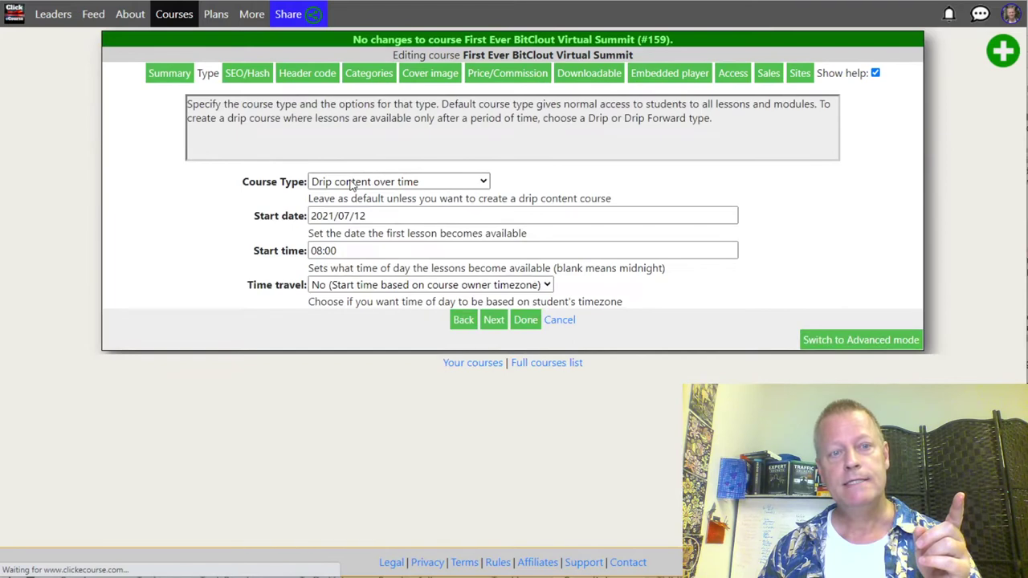
click(406, 180)
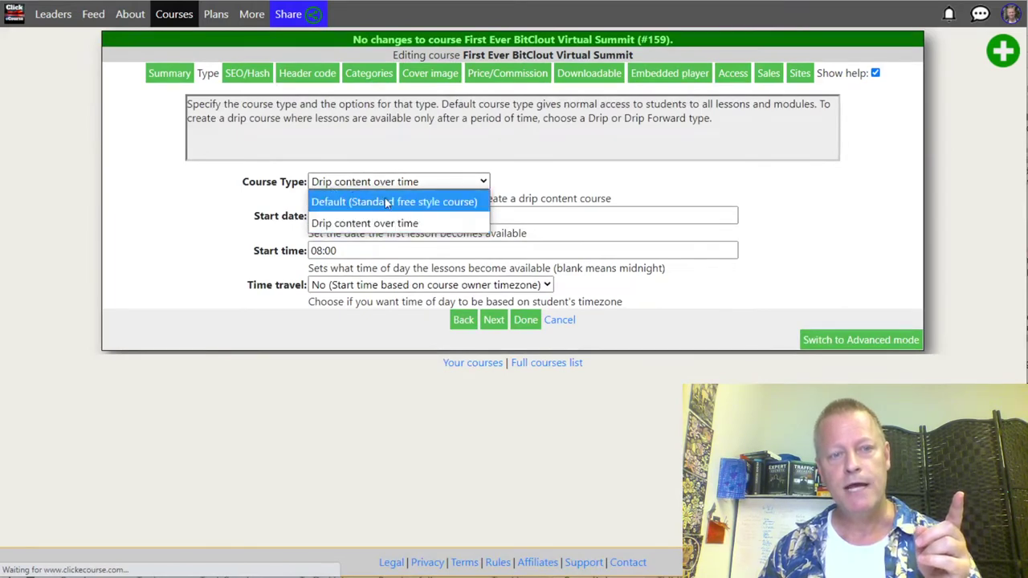
click(239, 204)
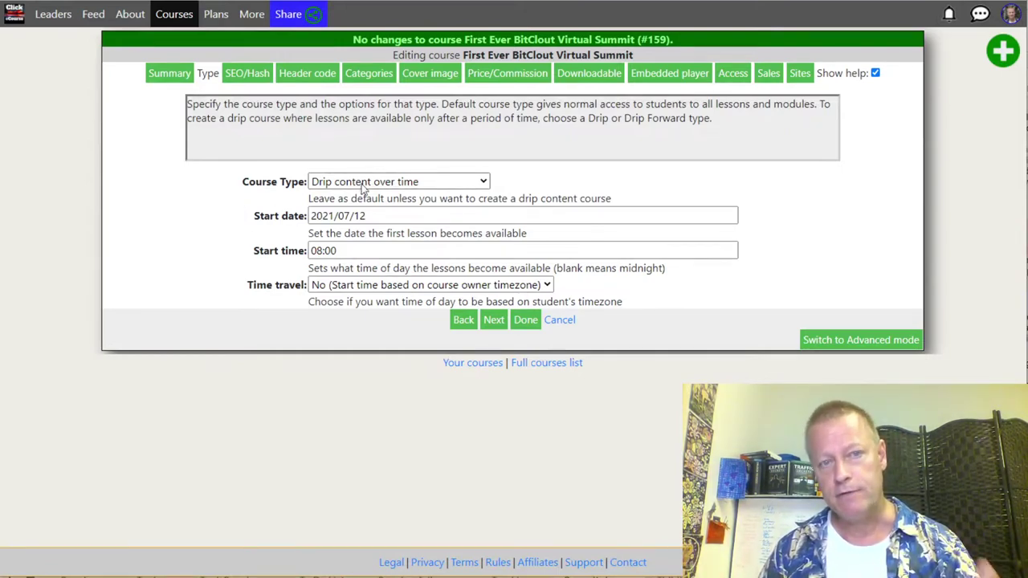
Step: Keep the 2021/07/12 start date, 08:00 start time and owner-timezone time travel unchanged
drag(376, 217, 296, 221)
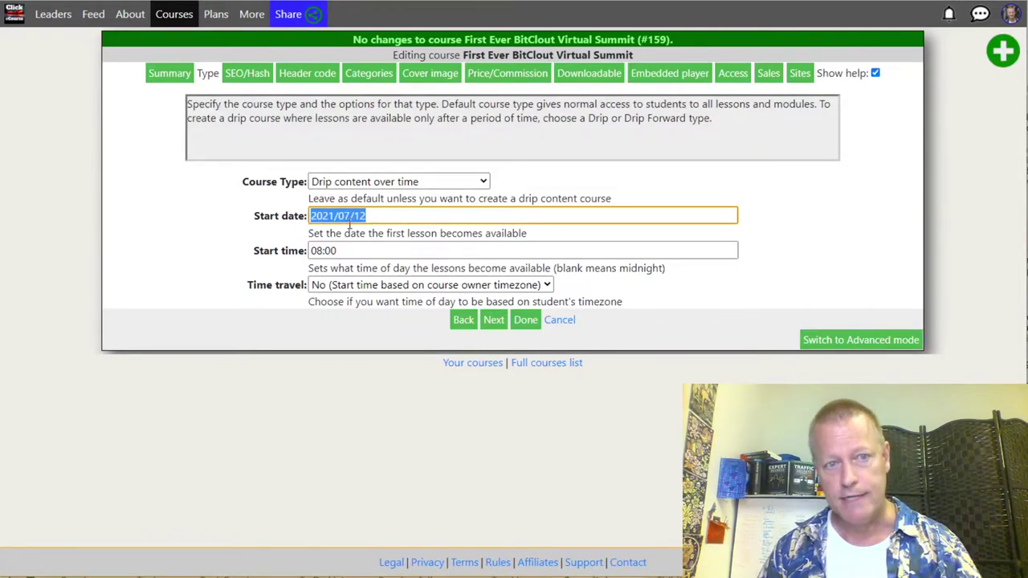
drag(353, 219, 392, 213)
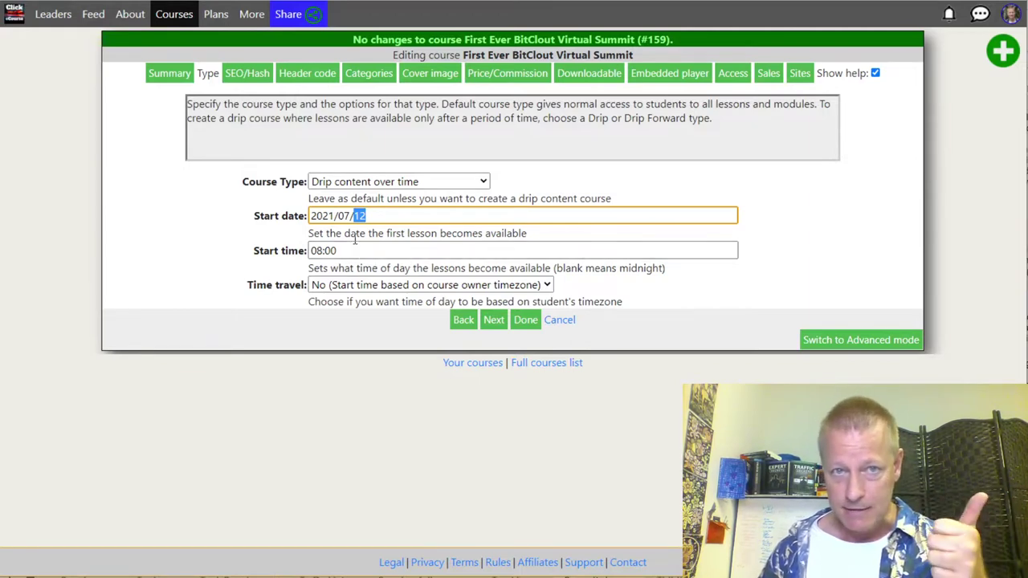
drag(346, 250, 306, 251)
click(362, 286)
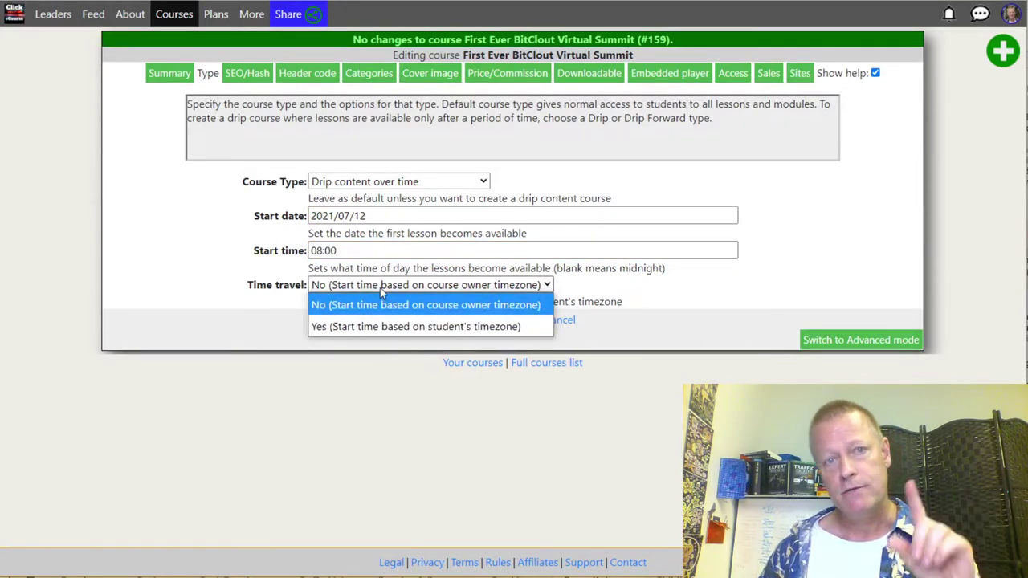
click(345, 250)
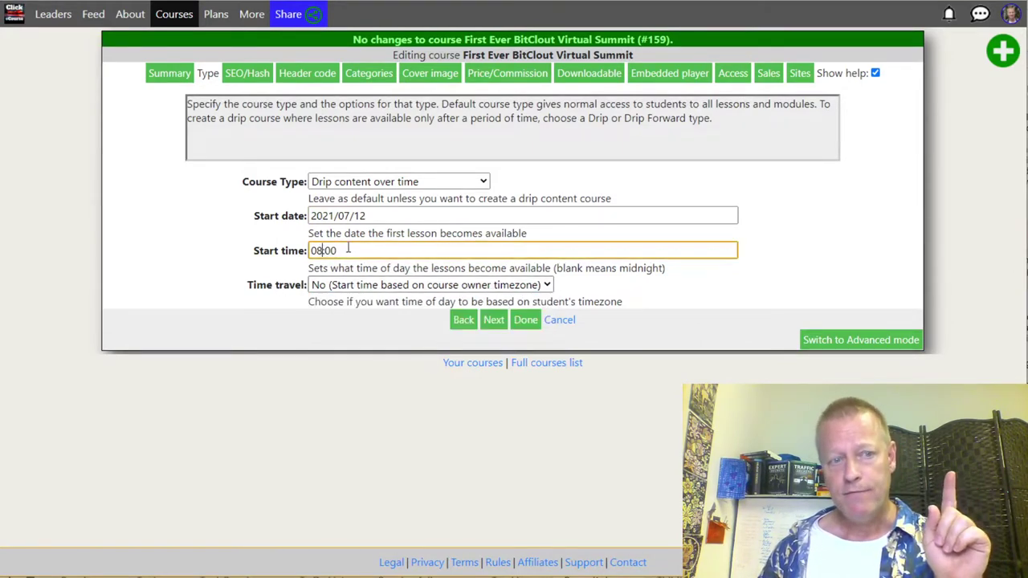
drag(353, 250, 297, 251)
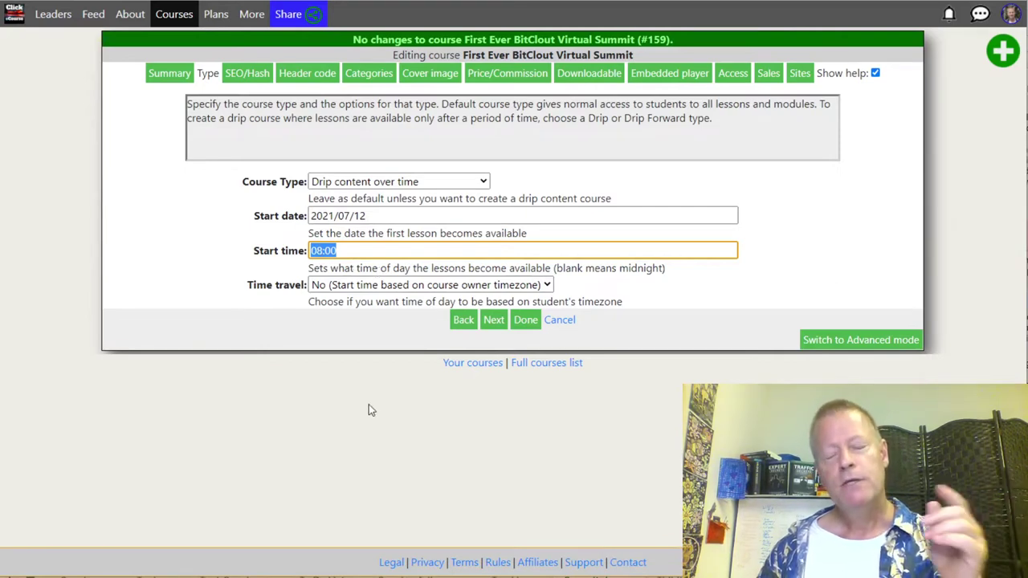
click(361, 287)
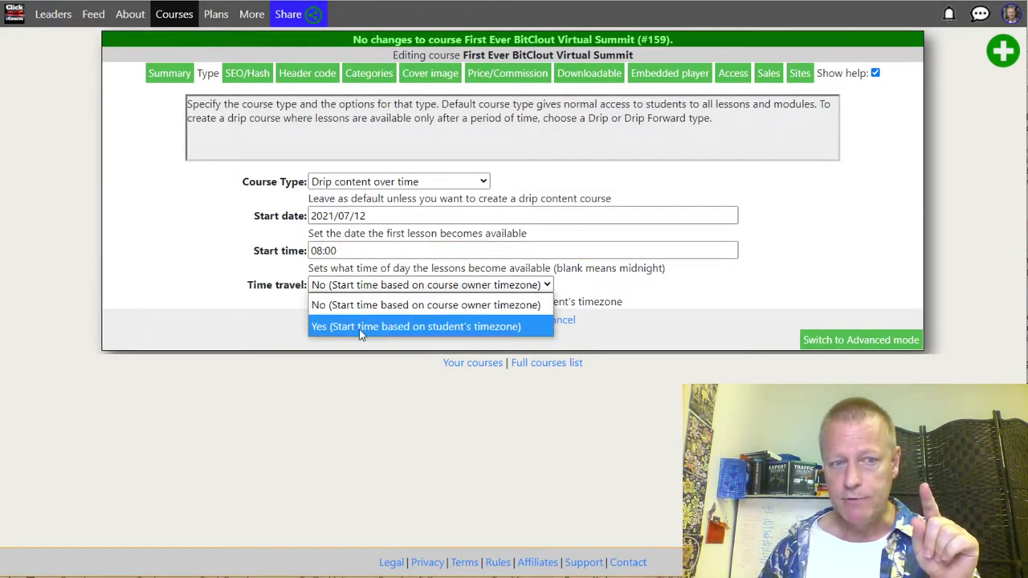
key(Up)
key(shift+Tab)
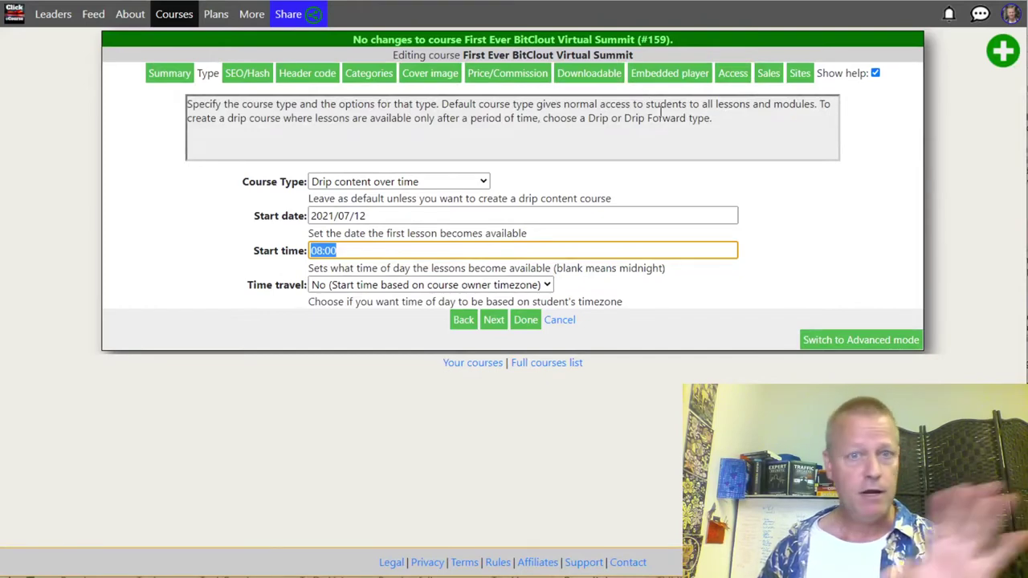
click(507, 75)
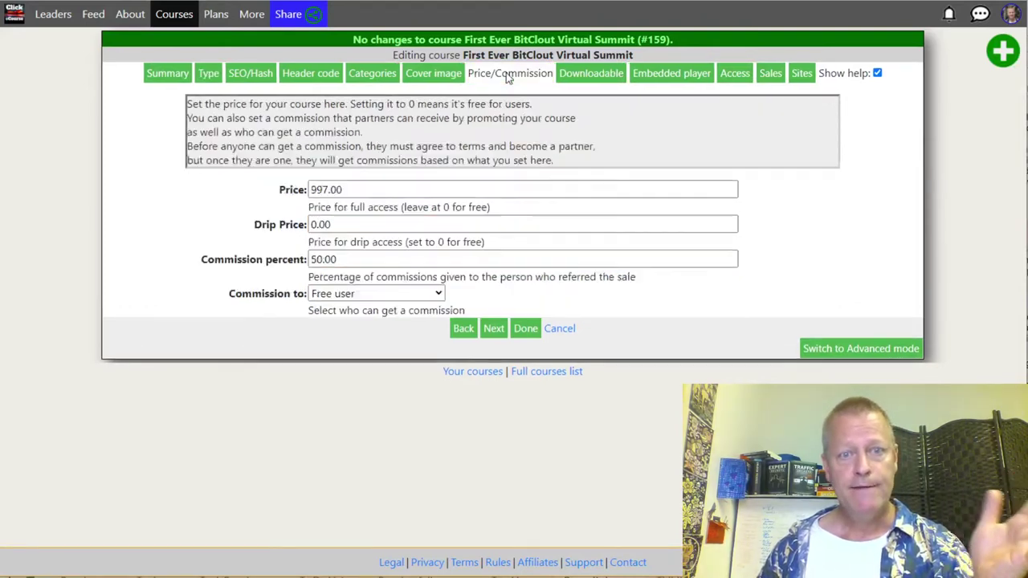
Step: Check the 997.00 price and 0.00 drip price, then exit the editor without changes
drag(353, 191, 286, 186)
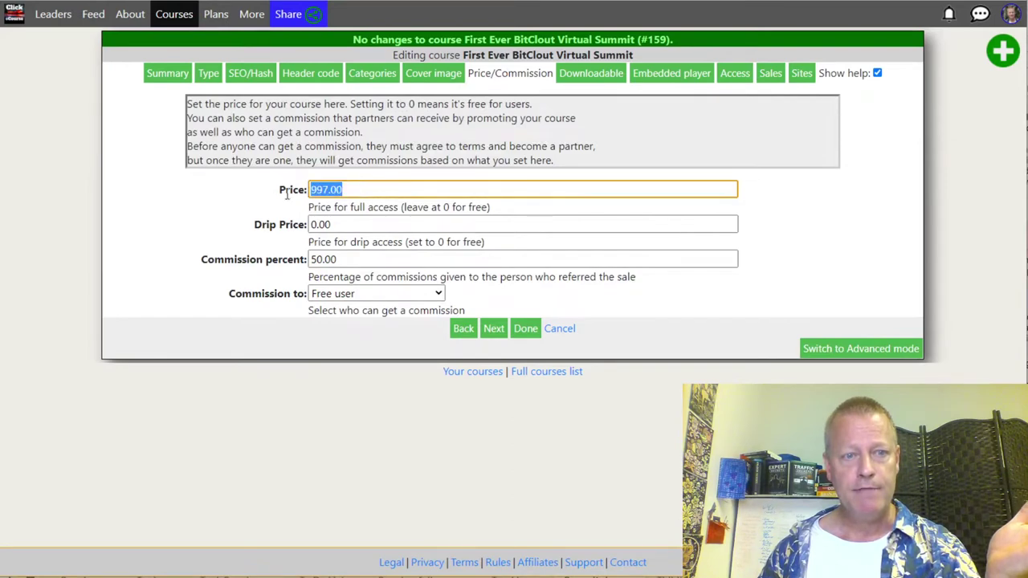
click(335, 224)
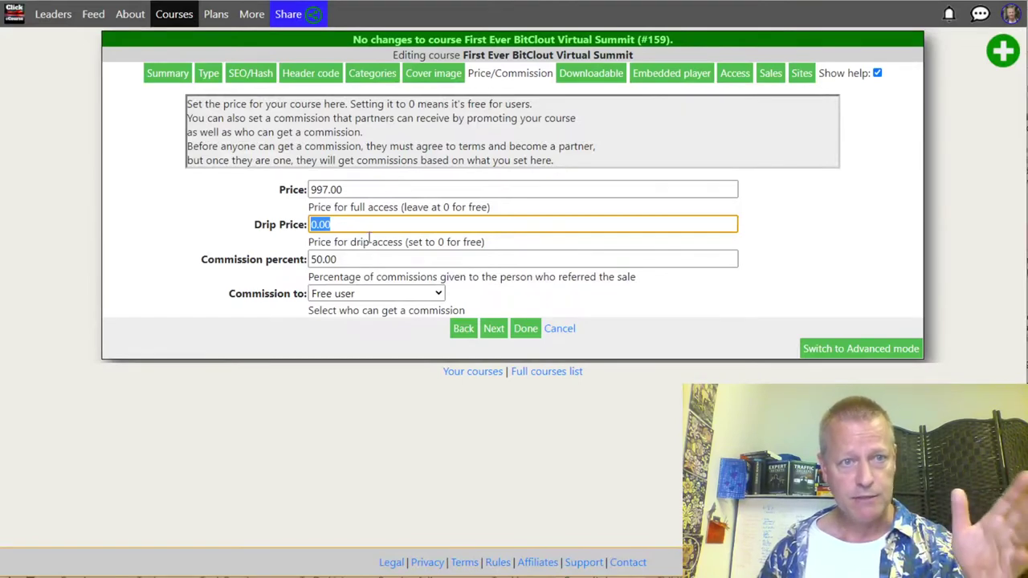
click(526, 330)
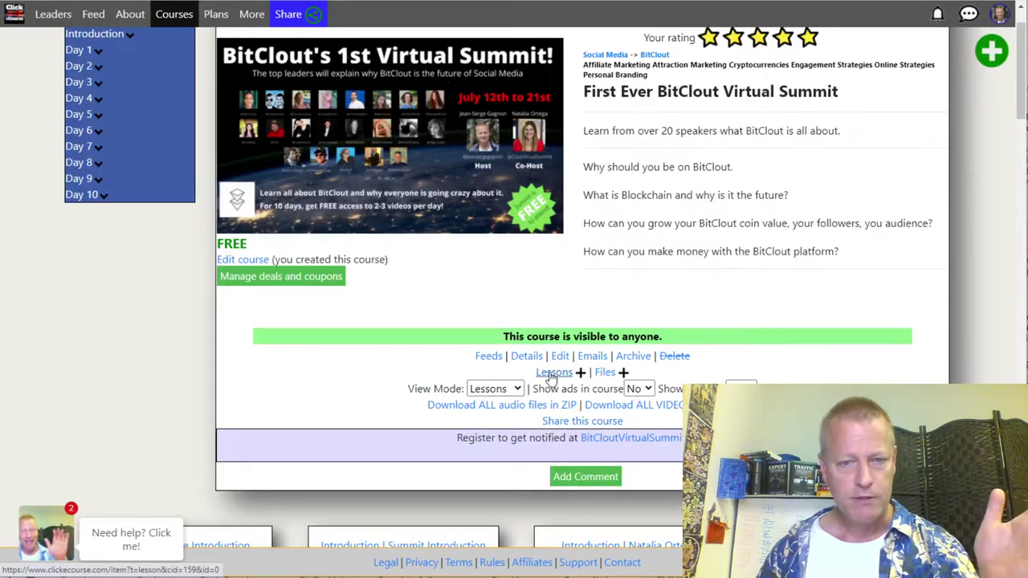
Step: Open the summit's Lessons table and review each lesson's published, free and drip columns
click(552, 373)
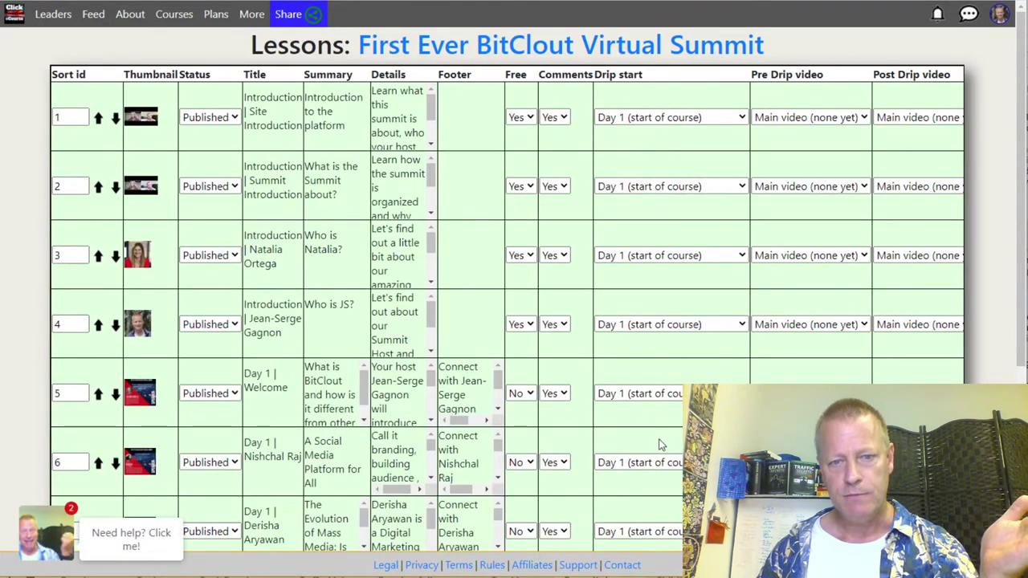
scroll(657, 441, down, 2)
scroll(658, 417, up, 1)
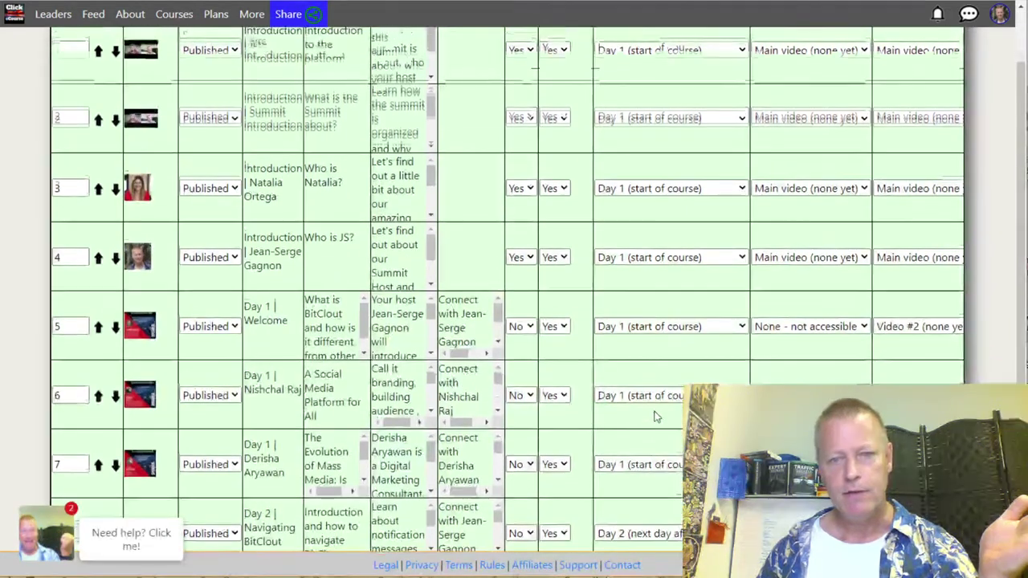
drag(648, 478, 624, 131)
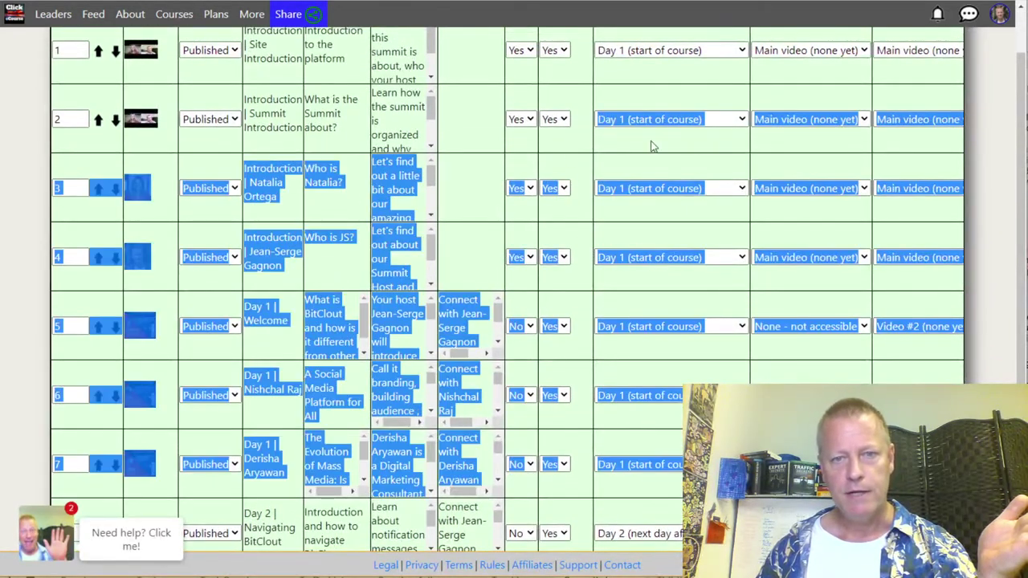
click(654, 145)
scroll(675, 233, down, 3)
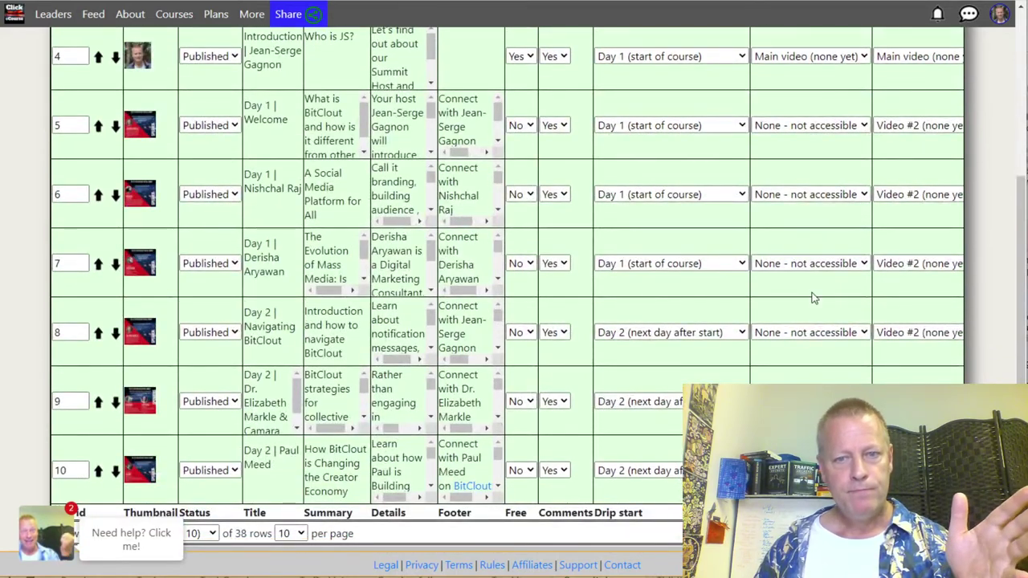
scroll(750, 294, up, 4)
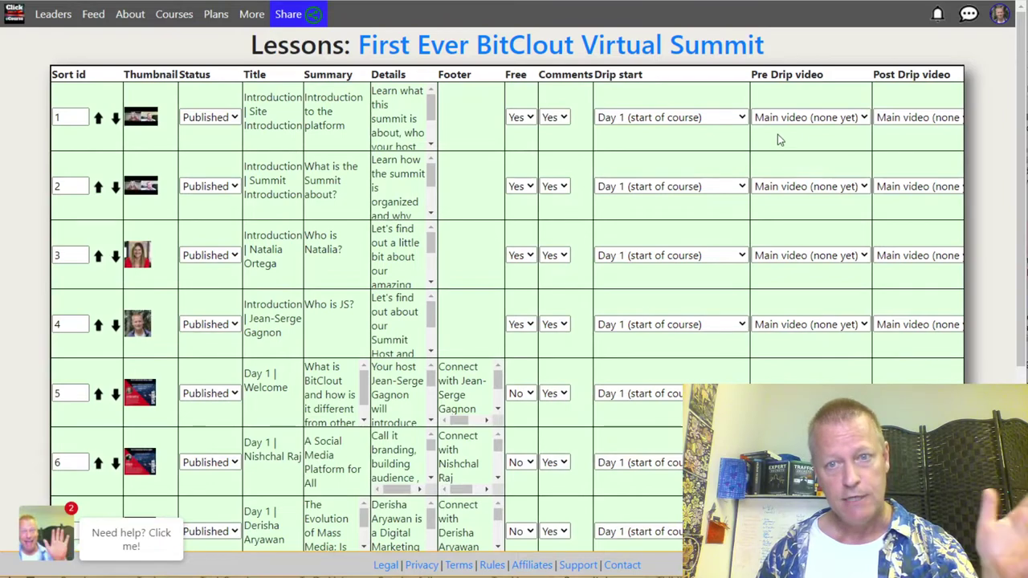
double_click(781, 75)
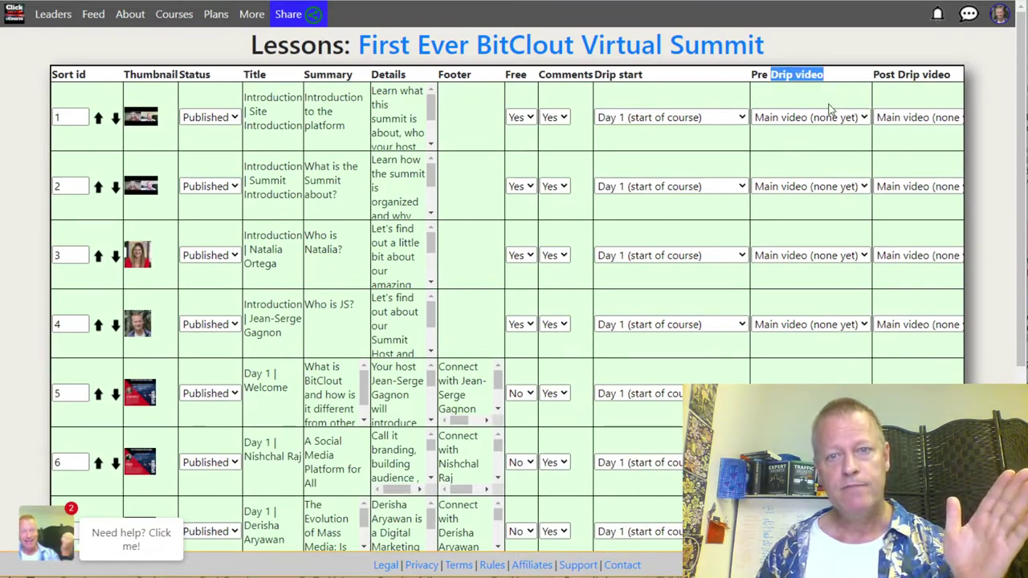
Step: Scroll the lessons table down and right to the Day 2 | Navigating BitClout edit control
scroll(823, 360, down, 2)
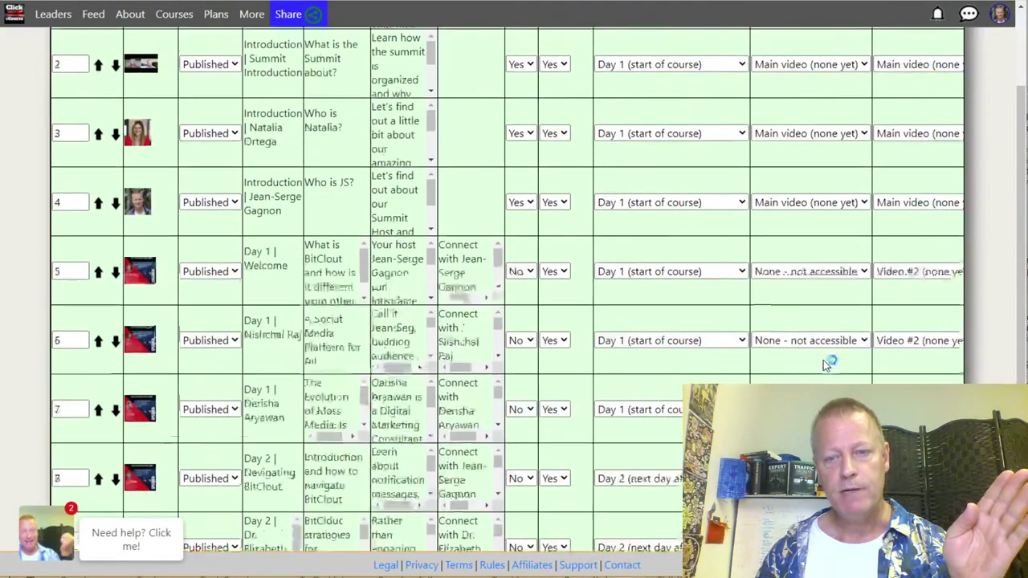
scroll(819, 345, down, 3)
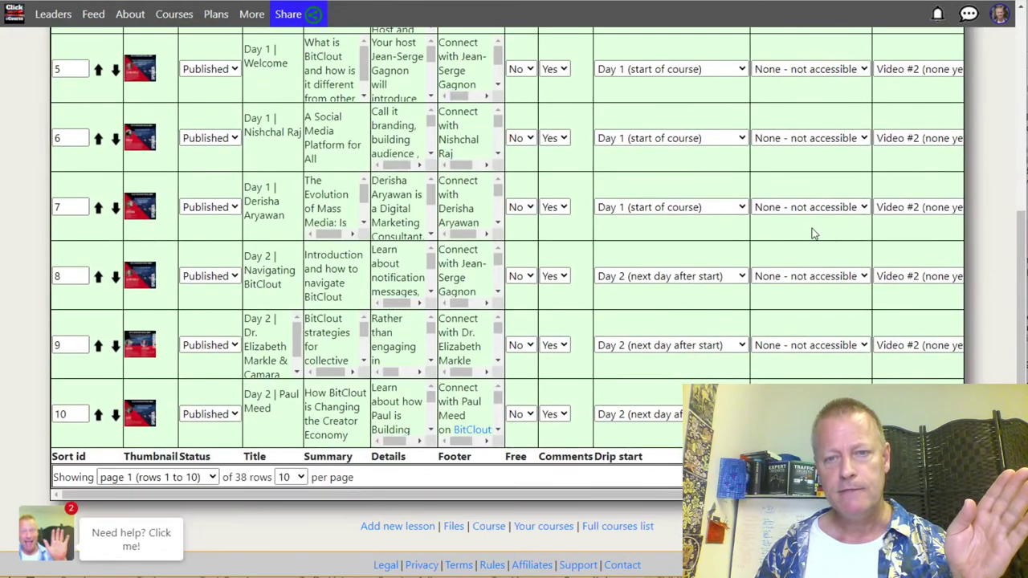
scroll(811, 233, up, 4)
scroll(793, 241, up, 1)
scroll(791, 153, up, 1)
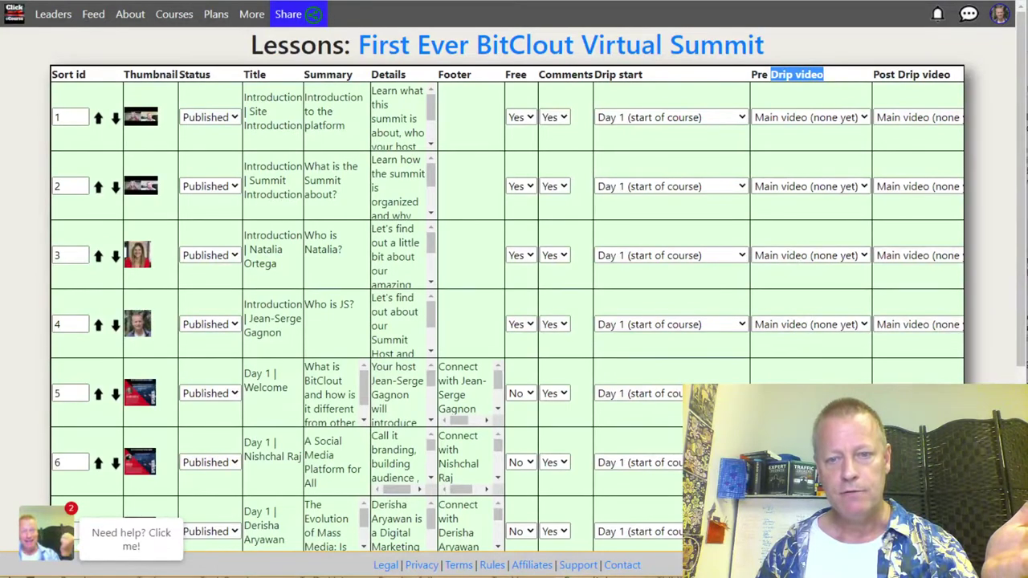
scroll(802, 295, down, 4)
scroll(803, 295, up, 4)
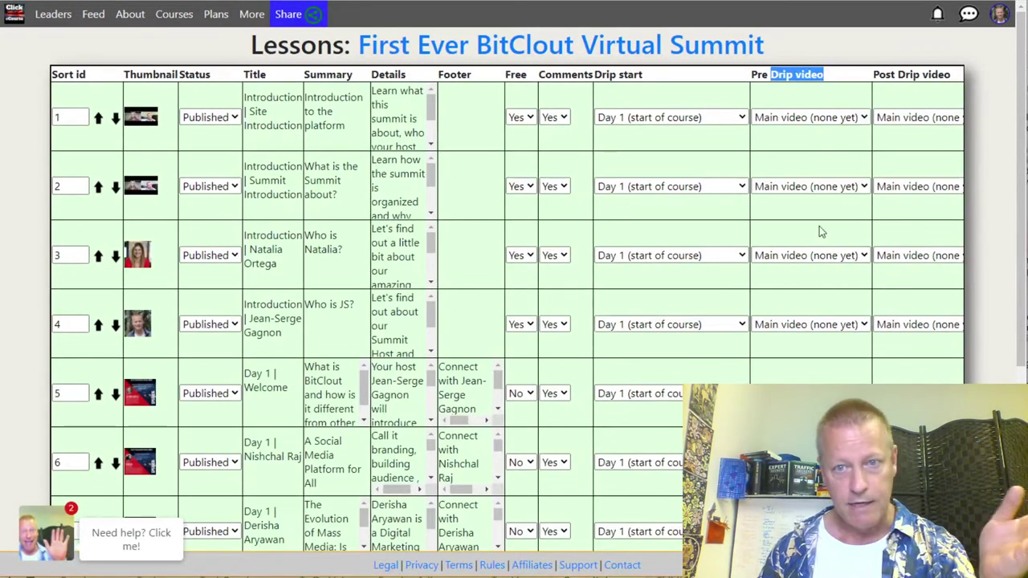
scroll(817, 173, down, 3)
scroll(482, 271, up, 3)
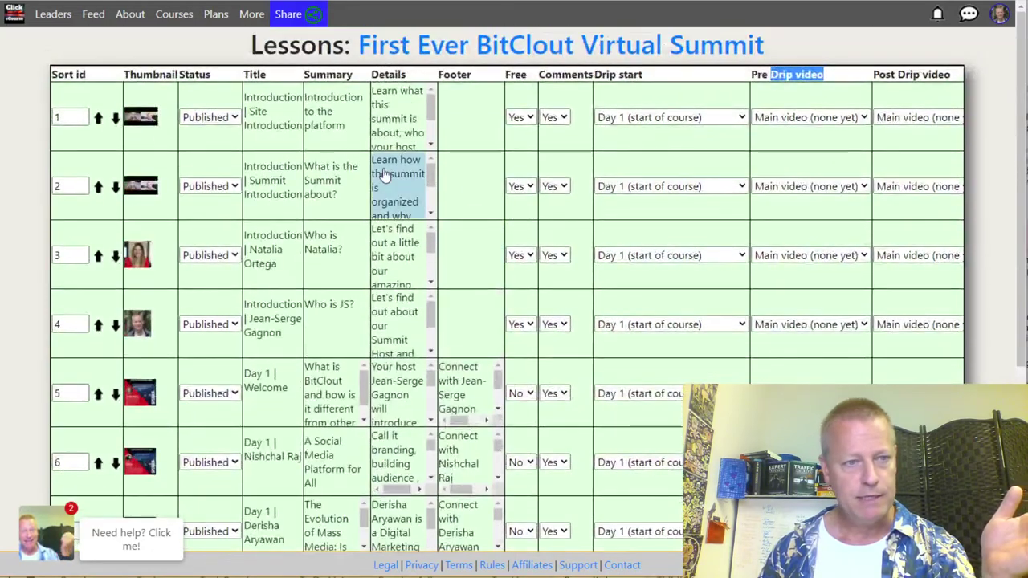
scroll(608, 277, down, 1)
scroll(608, 277, down, 3)
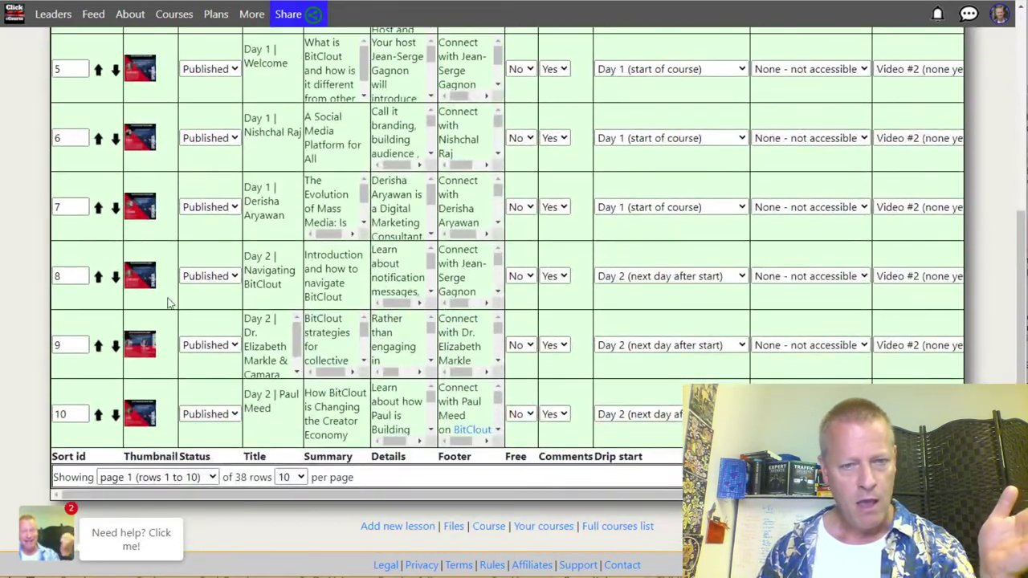
scroll(889, 327, right, 5)
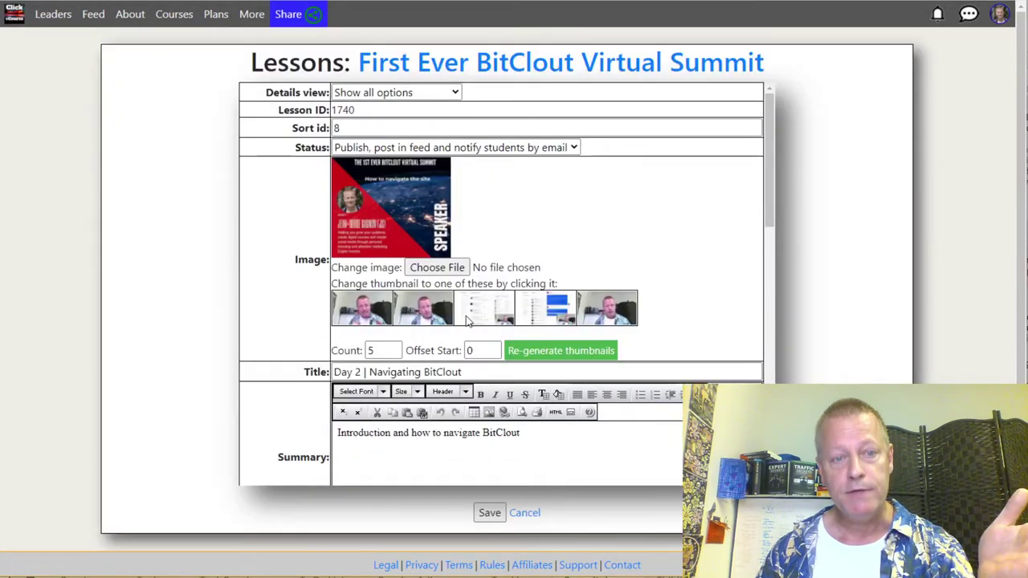
Step: Check the current first video's file details and cancel the file picker without uploading
mouse_move(468, 319)
scroll(652, 231, down, 2)
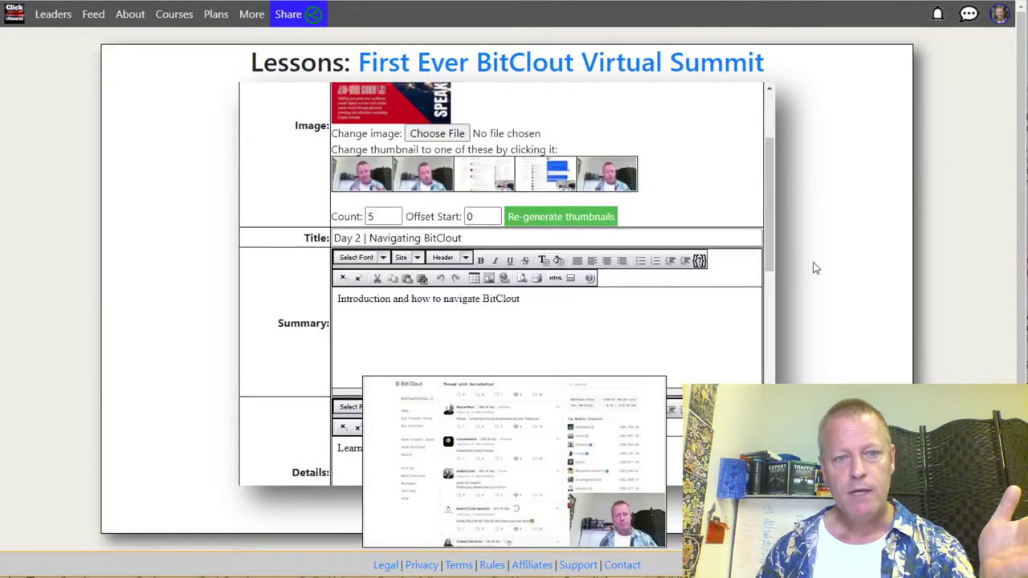
scroll(787, 277, down, 1)
scroll(603, 353, down, 8)
scroll(291, 142, up, 2)
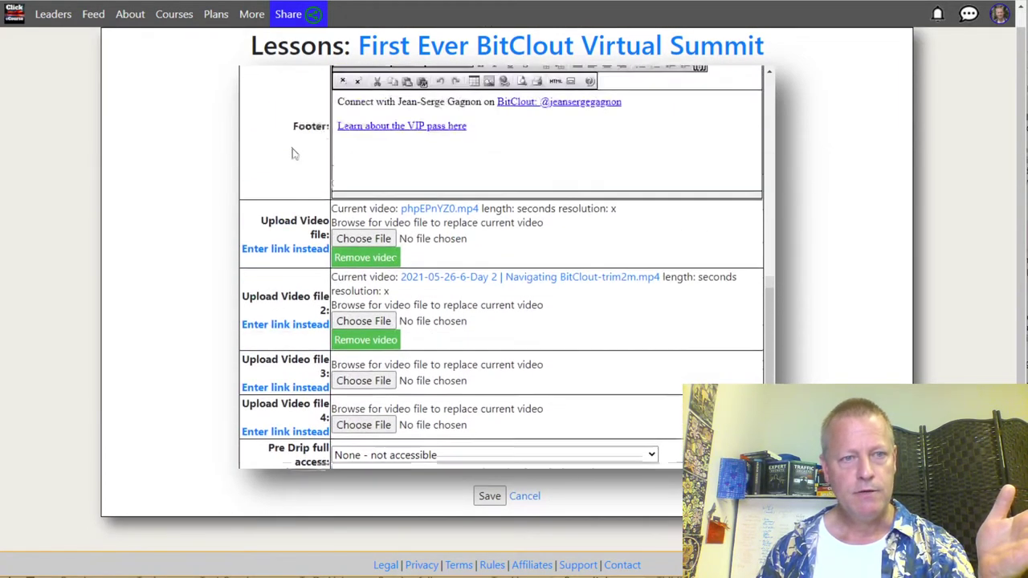
drag(270, 233, 523, 239)
click(454, 291)
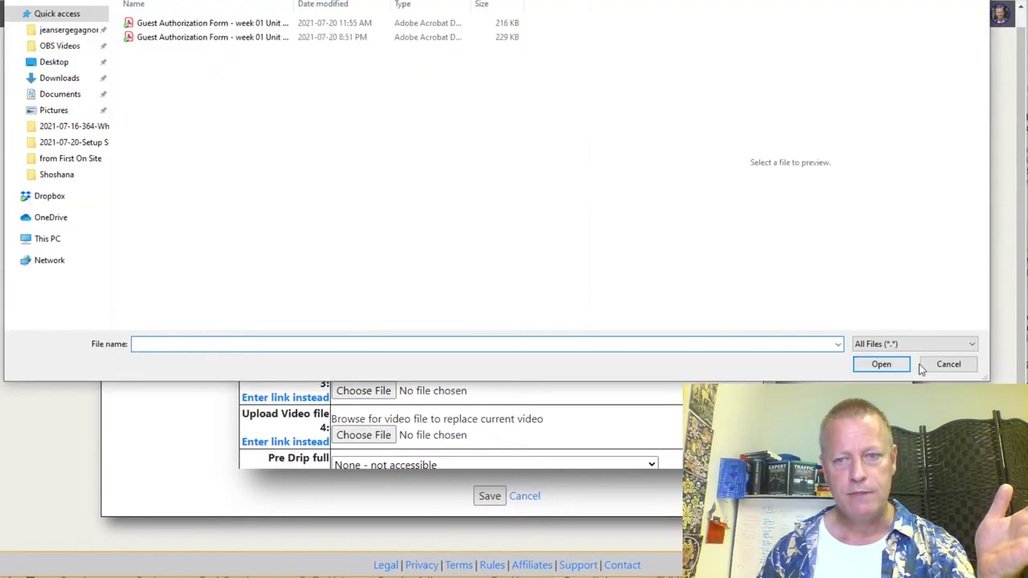
click(949, 368)
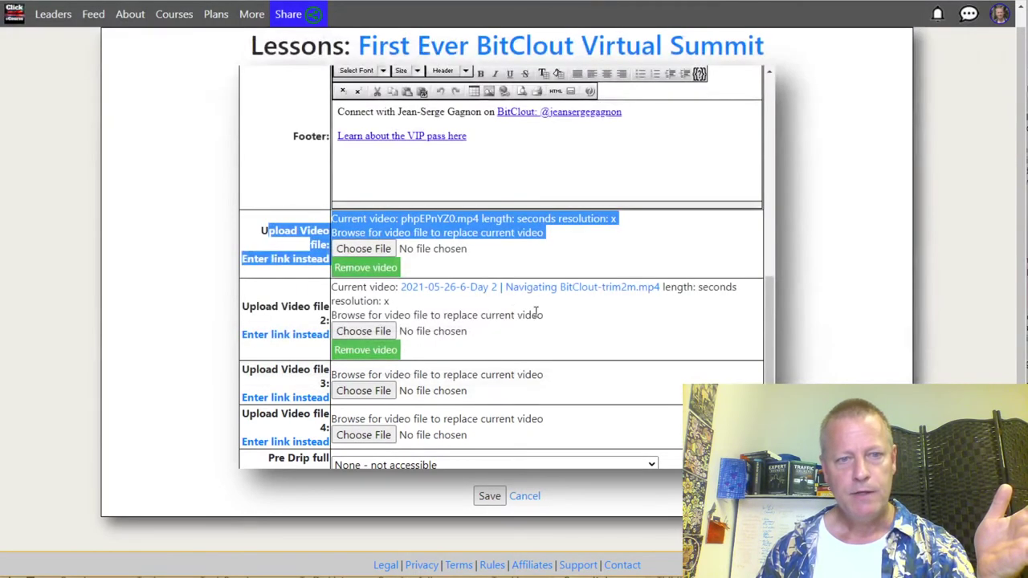
click(607, 320)
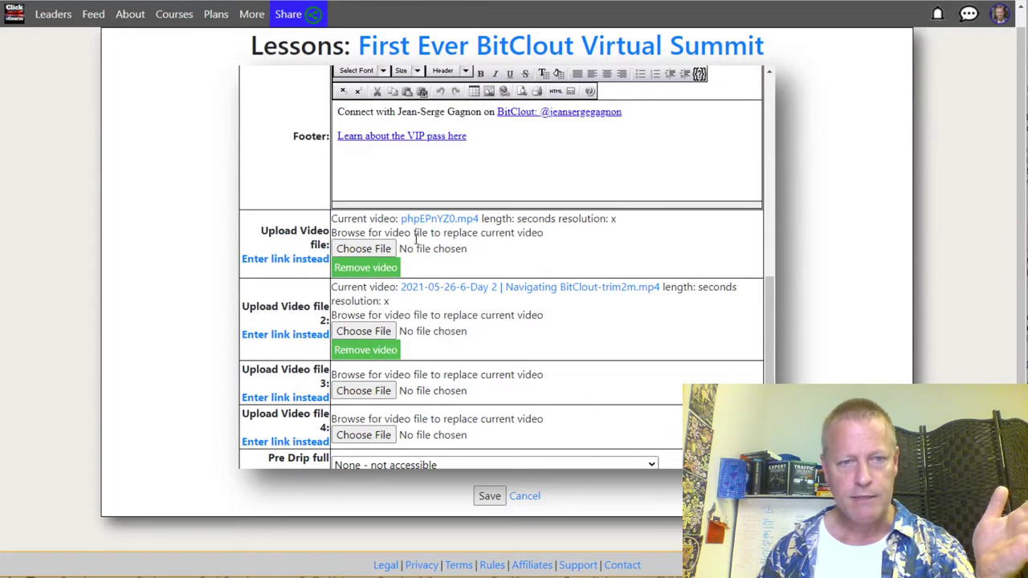
Step: Review the Day 2 lesson's Pre Drip full-access and Drip settings further down the form
scroll(437, 353, down, 2)
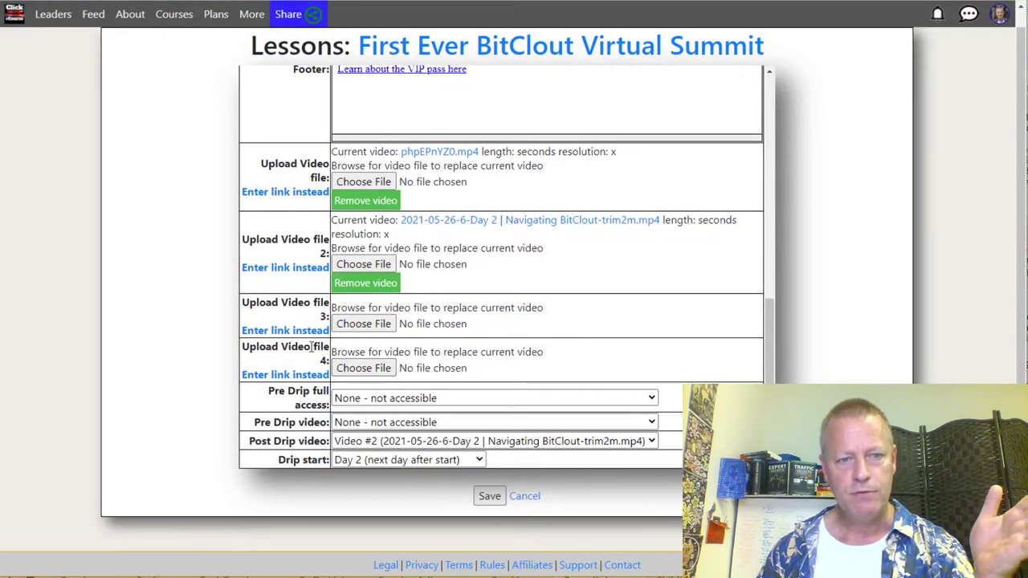
scroll(469, 399, down, 1)
scroll(470, 399, down, 1)
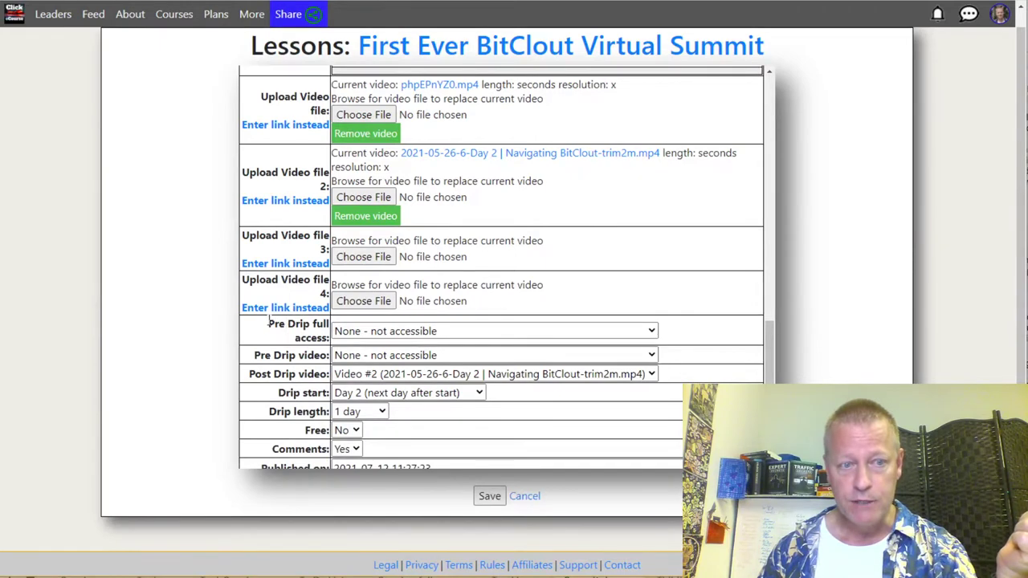
drag(268, 323, 341, 341)
click(322, 338)
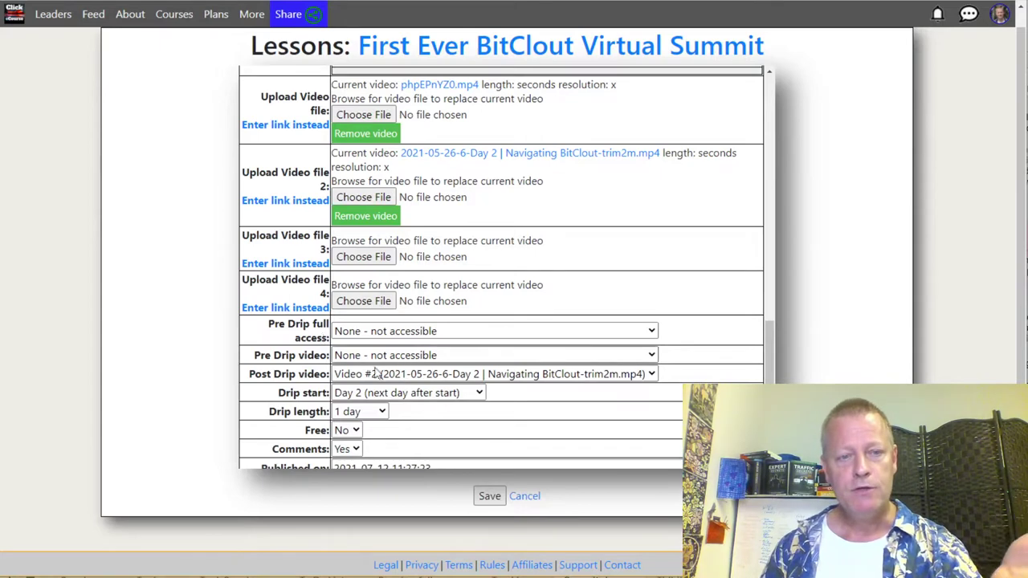
click(436, 331)
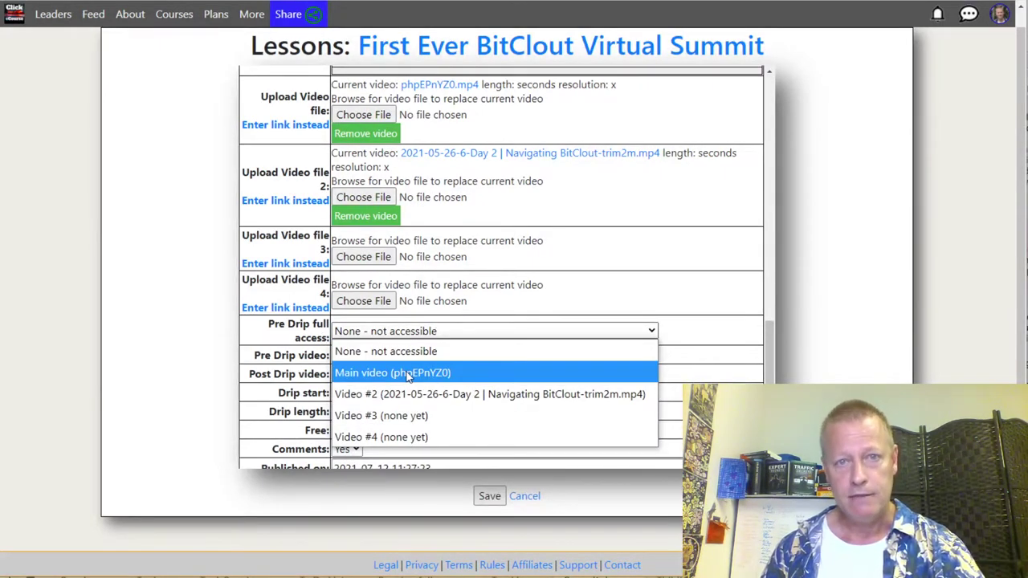
click(604, 255)
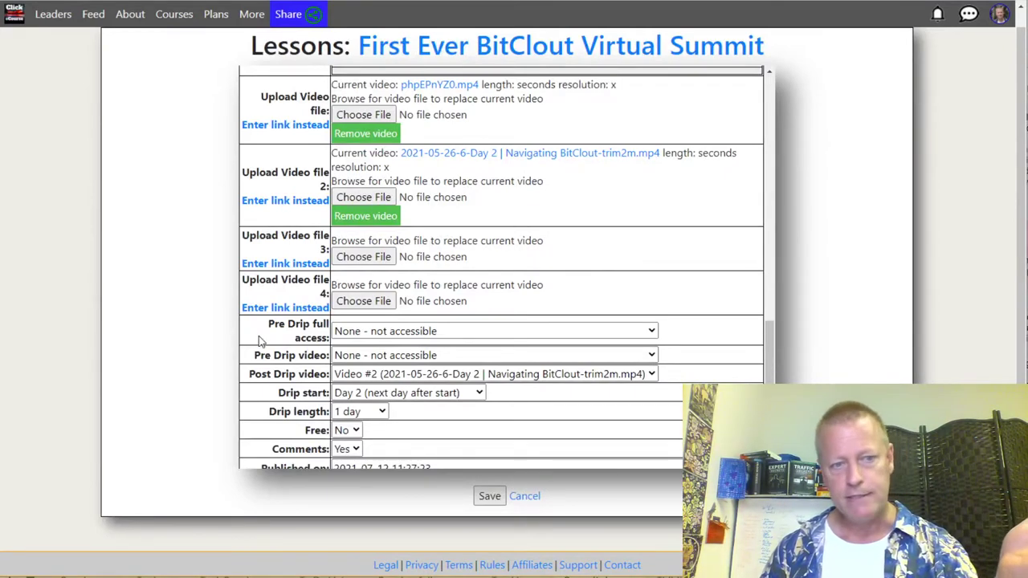
drag(258, 354, 305, 387)
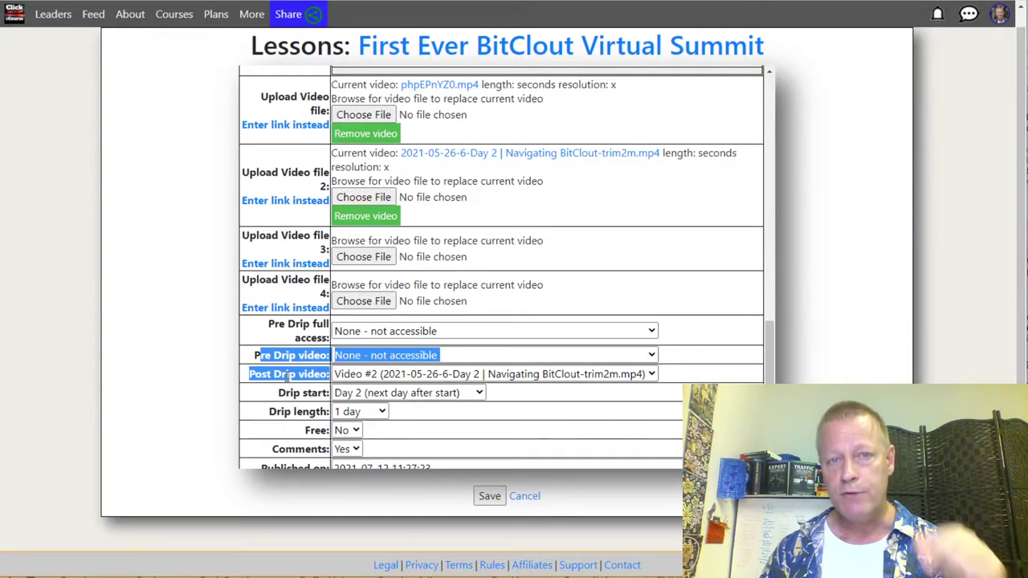
click(308, 373)
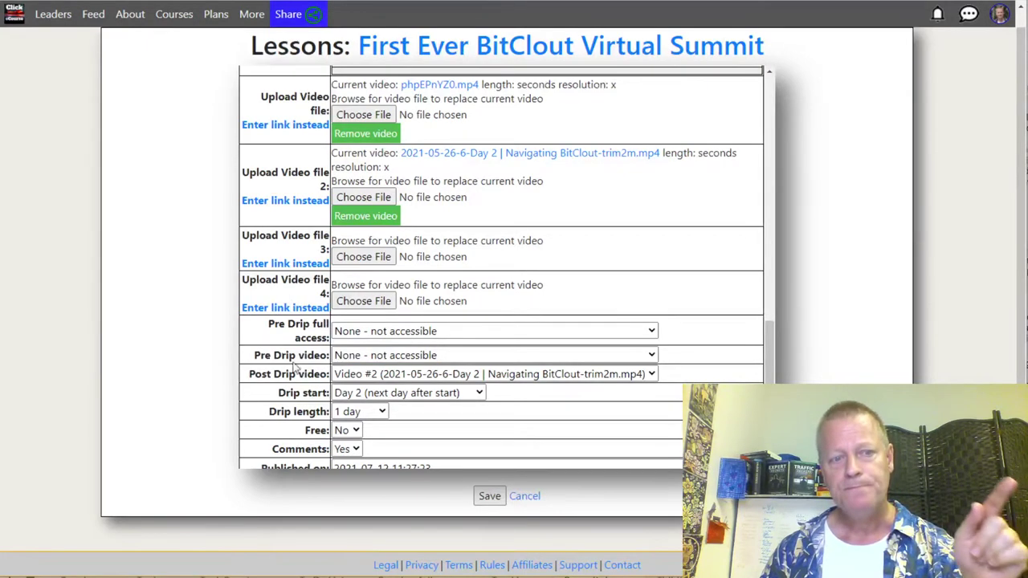
drag(265, 355, 318, 350)
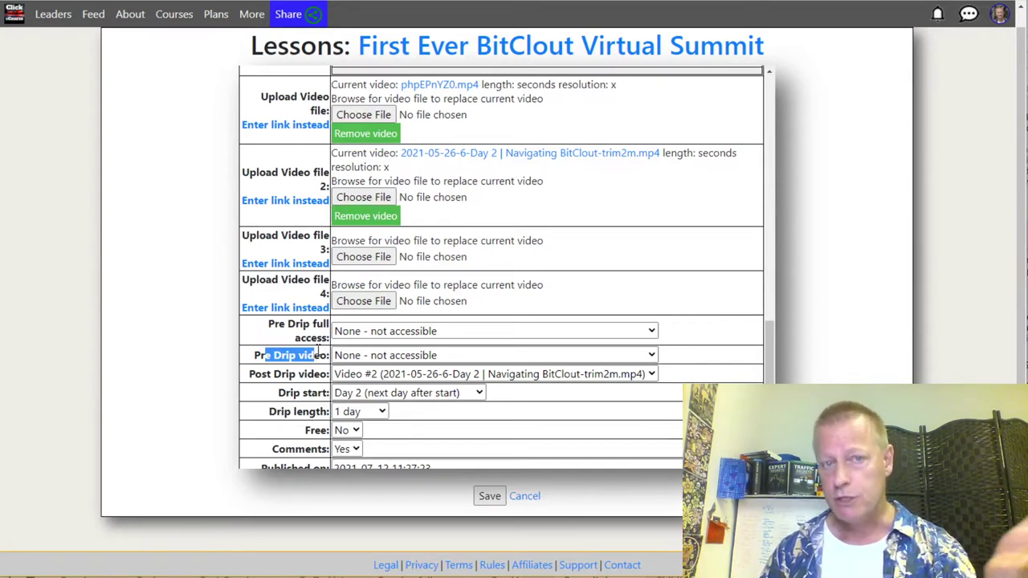
click(272, 373)
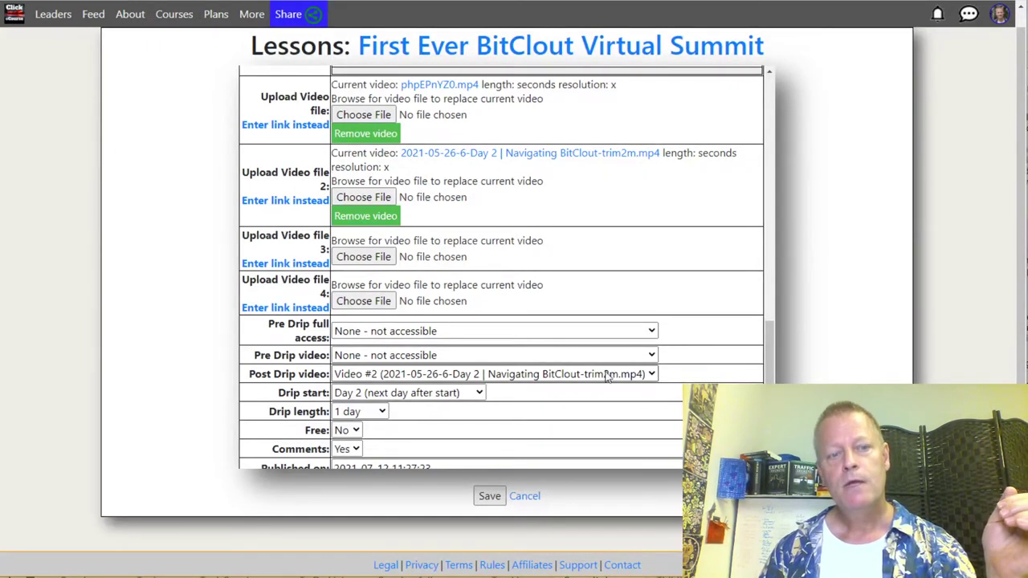
drag(261, 374, 309, 375)
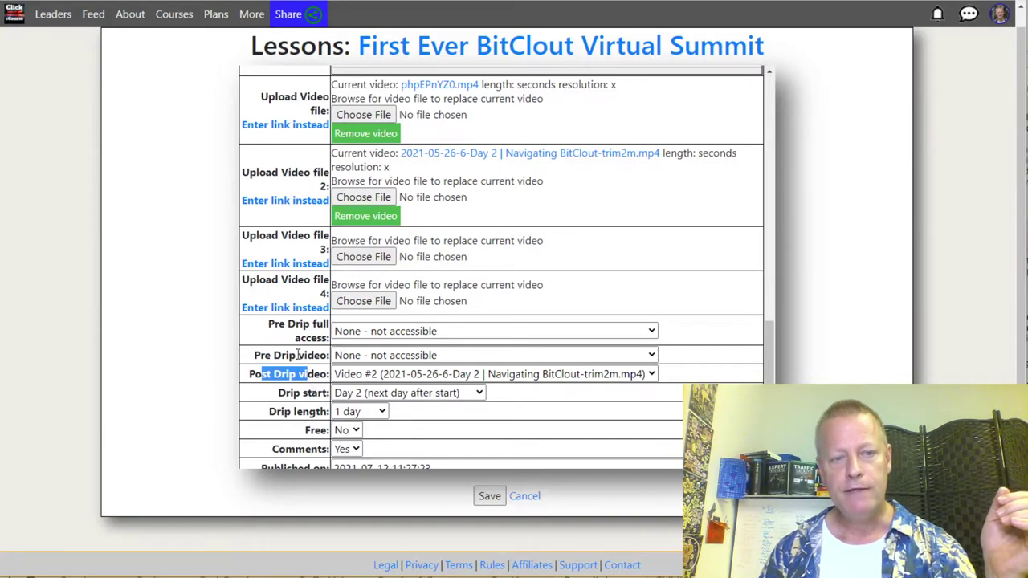
click(299, 354)
Step: Check the pre-drip video choices, leave them at none, and bring up the drip start days
click(391, 355)
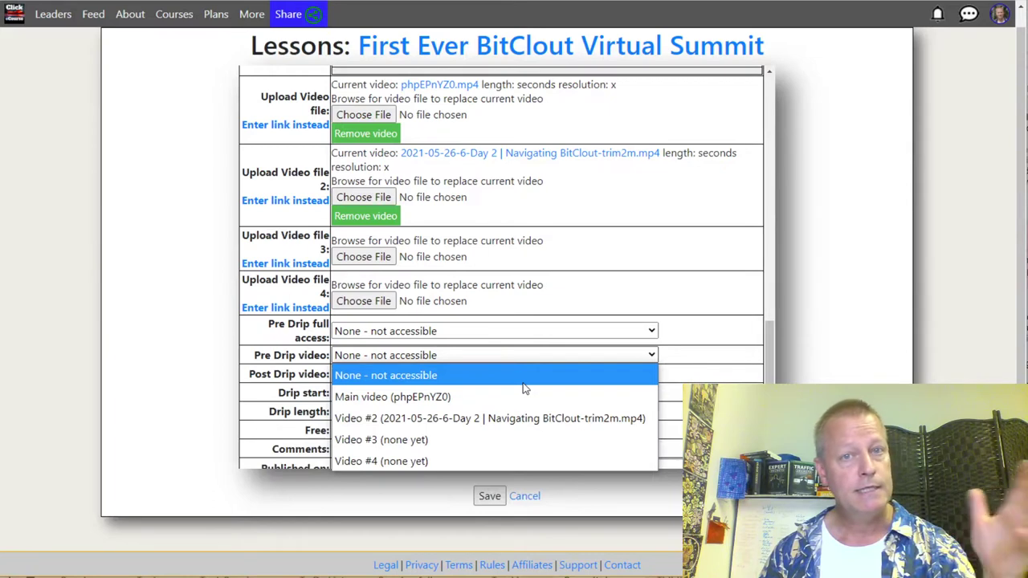
key(Escape)
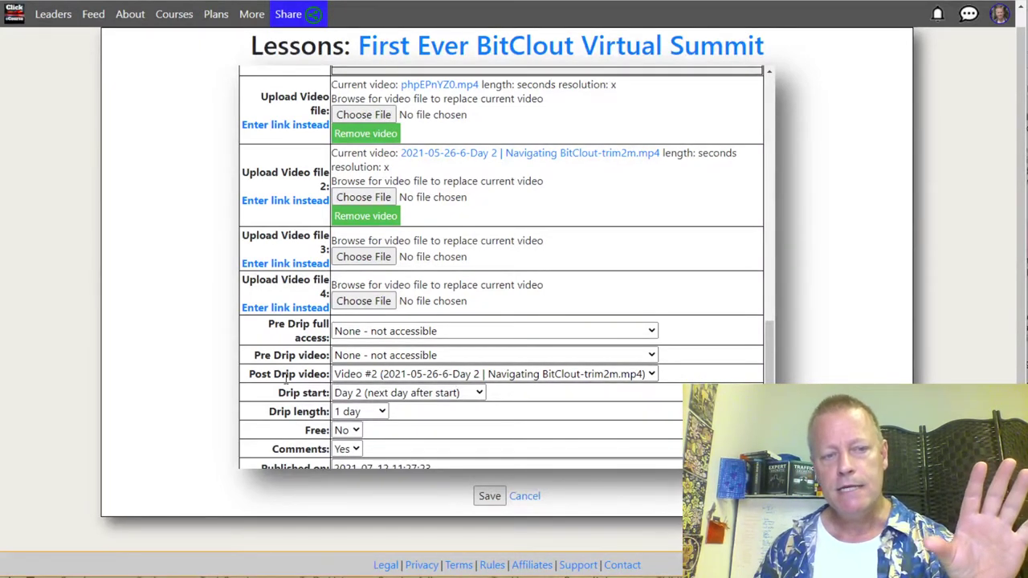
drag(273, 375, 325, 380)
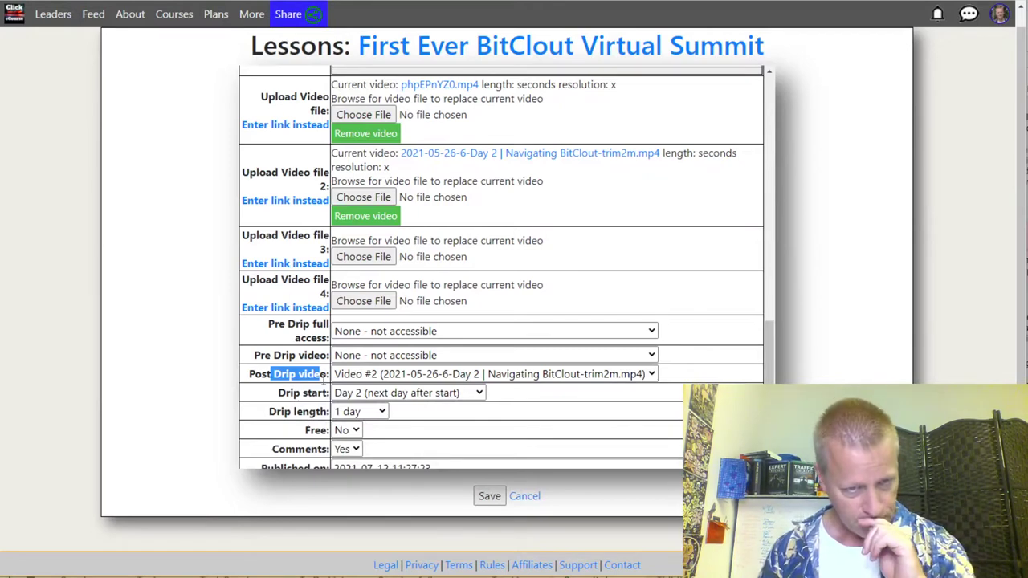
click(279, 405)
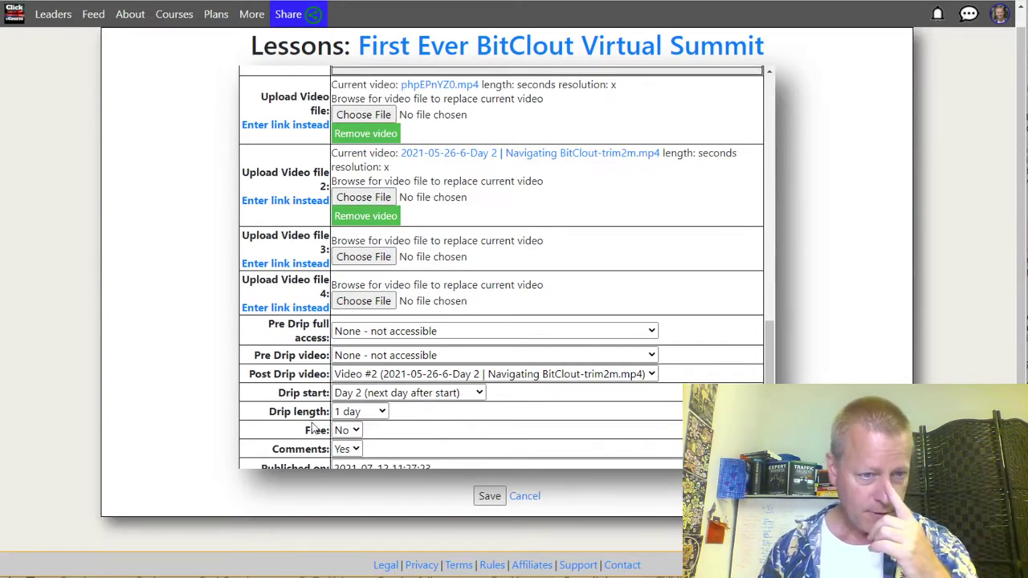
drag(291, 395, 336, 402)
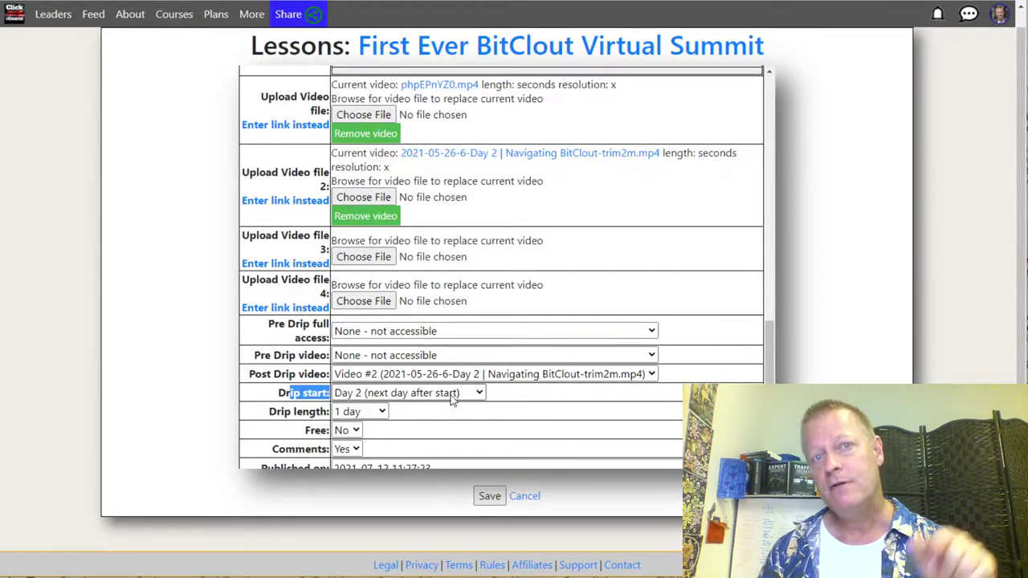
click(453, 399)
Step: Browse the drip start days and keep Day 2 as the lesson's drip start
scroll(389, 287, down, 20)
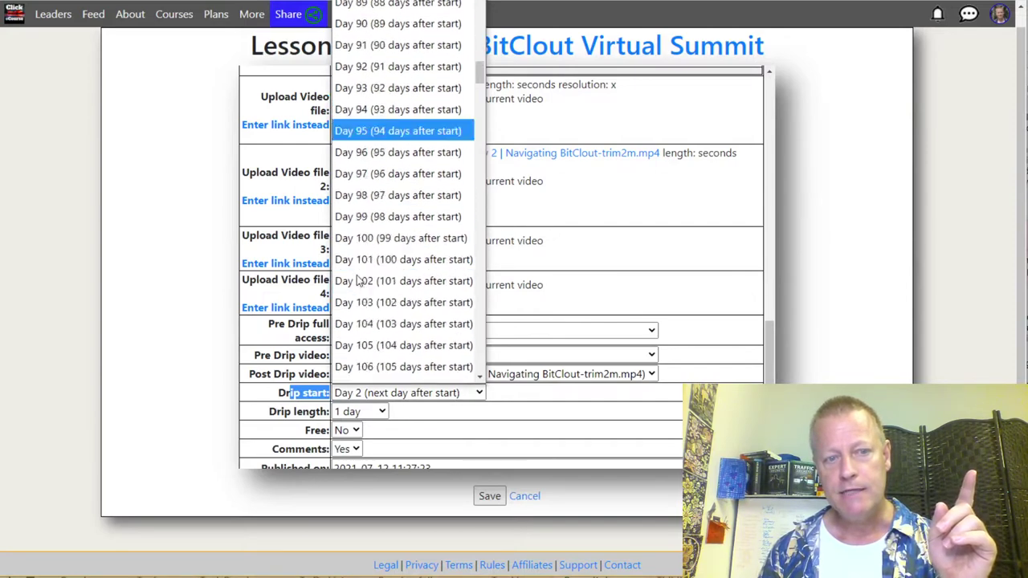
scroll(388, 286, down, 11)
scroll(389, 286, up, 20)
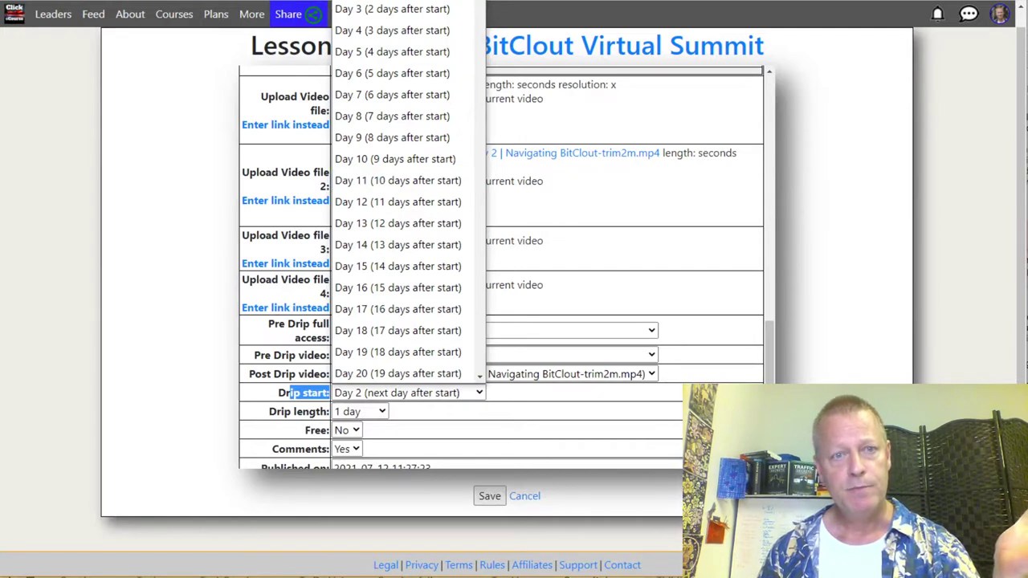
scroll(405, 192, down, 20)
scroll(406, 193, up, 20)
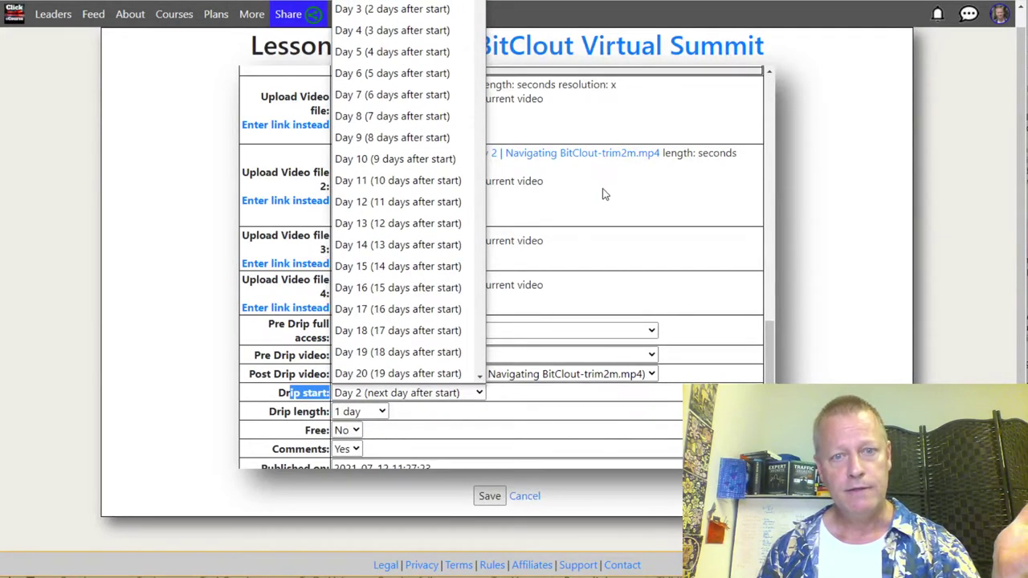
click(592, 266)
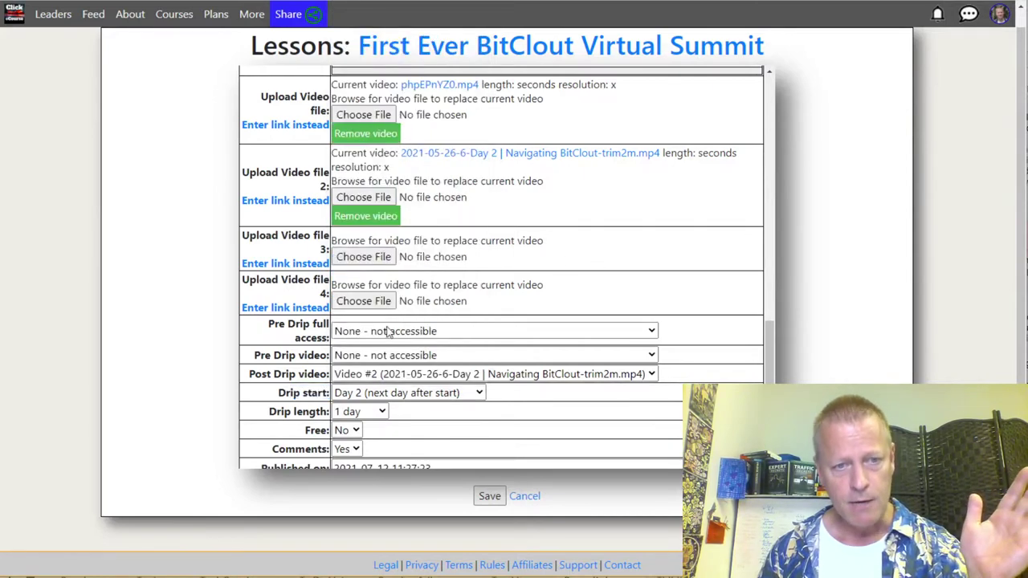
click(410, 395)
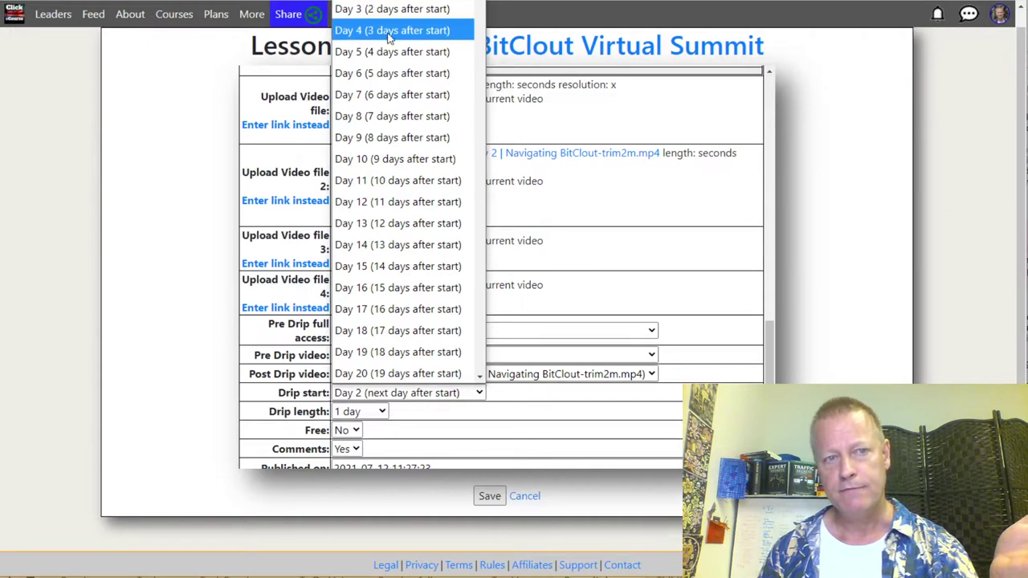
click(697, 234)
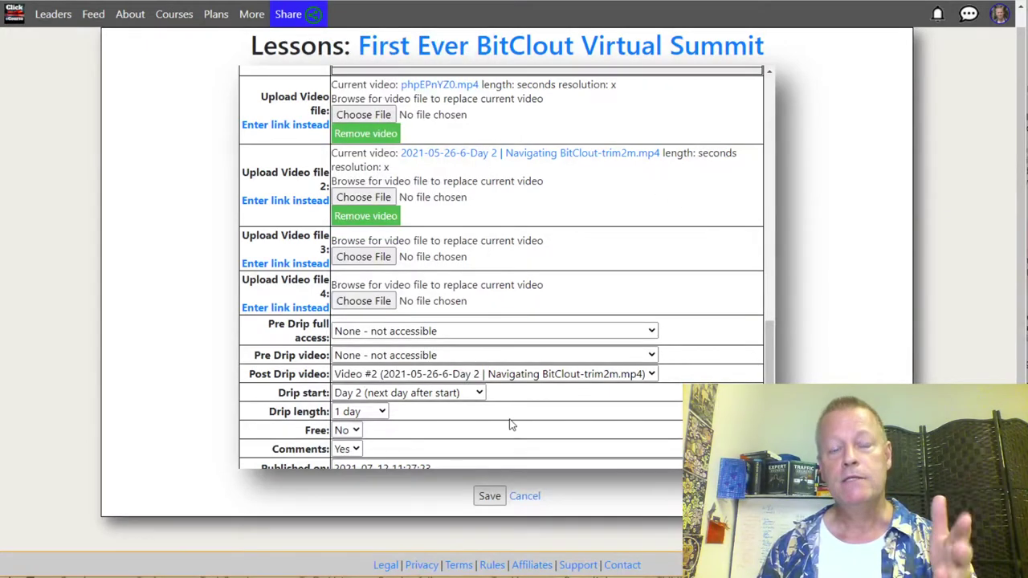
click(373, 412)
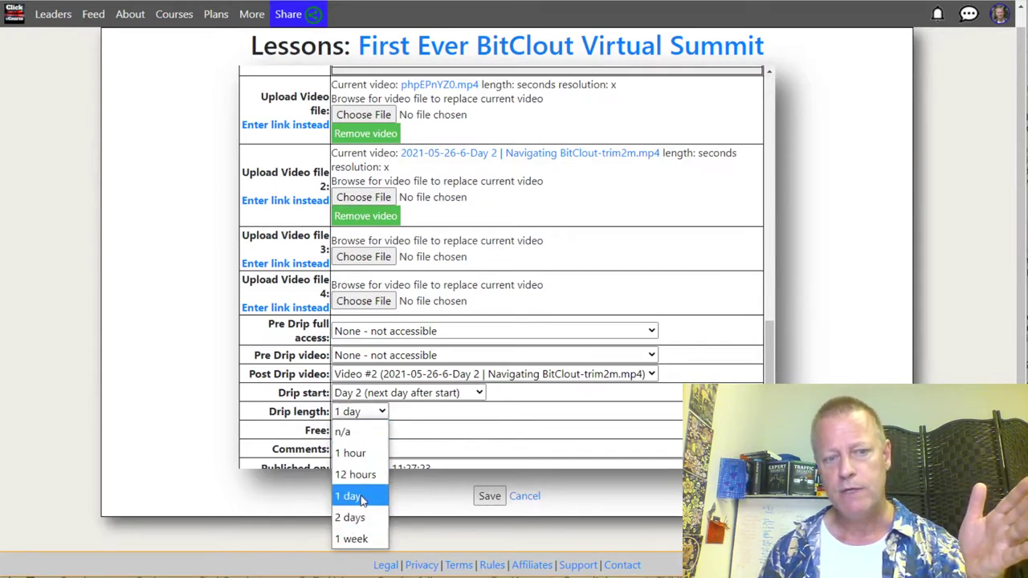
Step: Review the drip lengths, keep 1 day, and leave for lesson 1740's details page
click(450, 422)
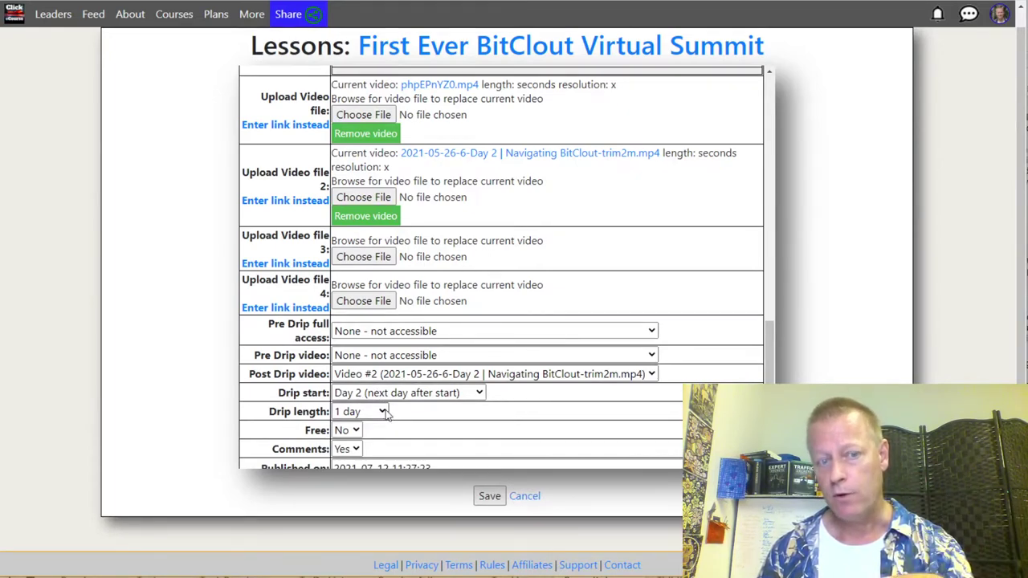
click(373, 414)
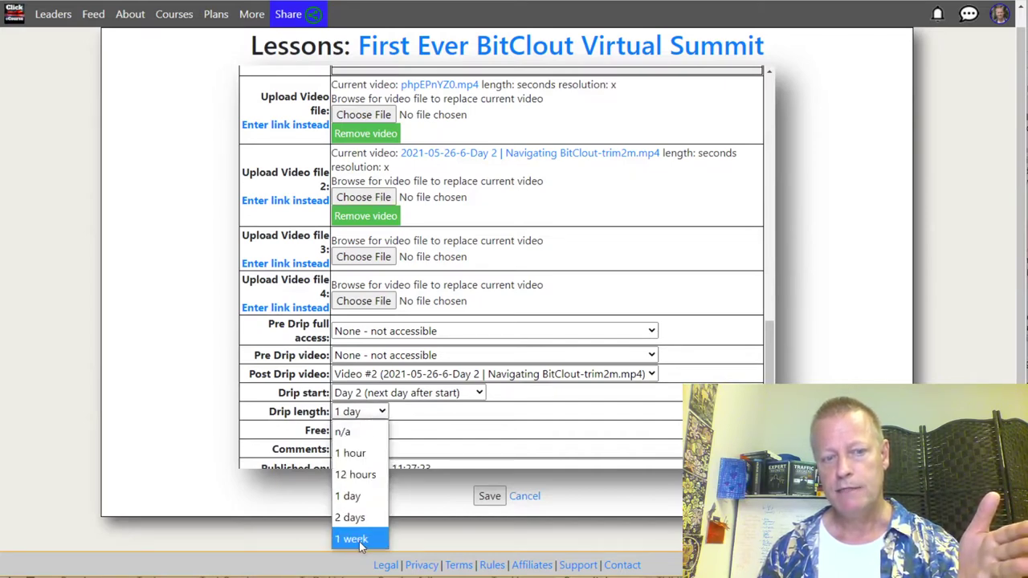
click(444, 442)
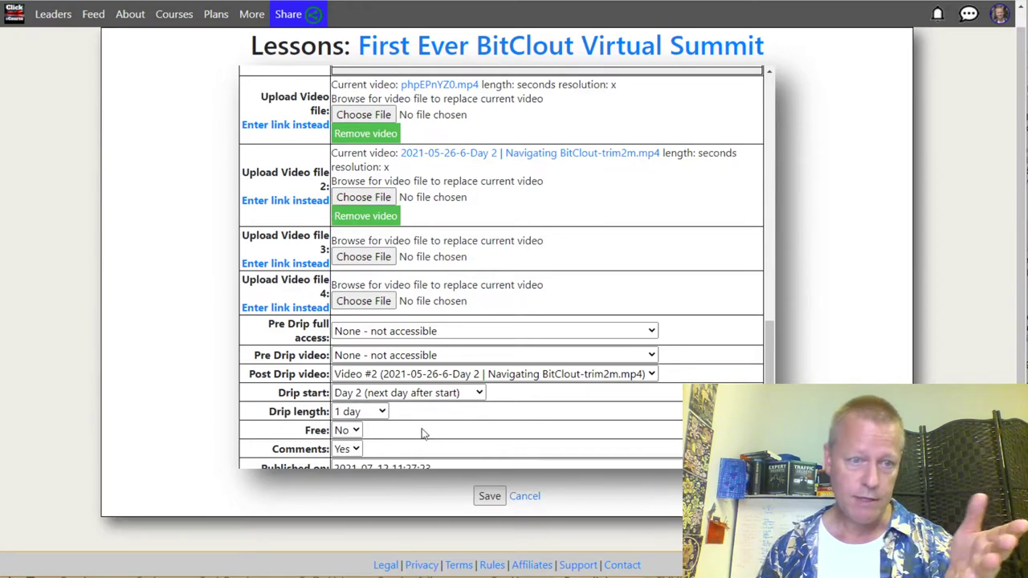
click(373, 412)
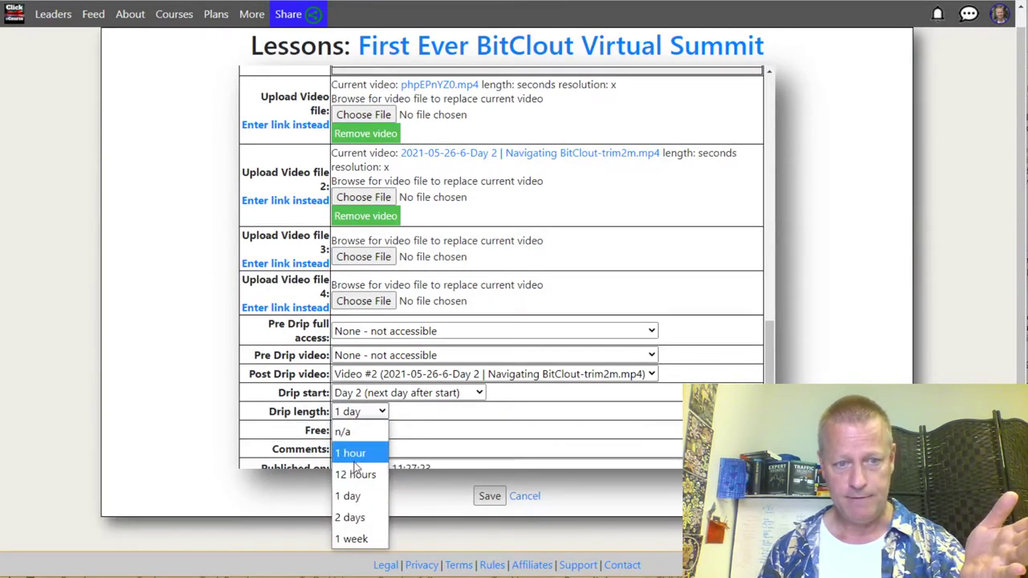
click(475, 430)
click(357, 412)
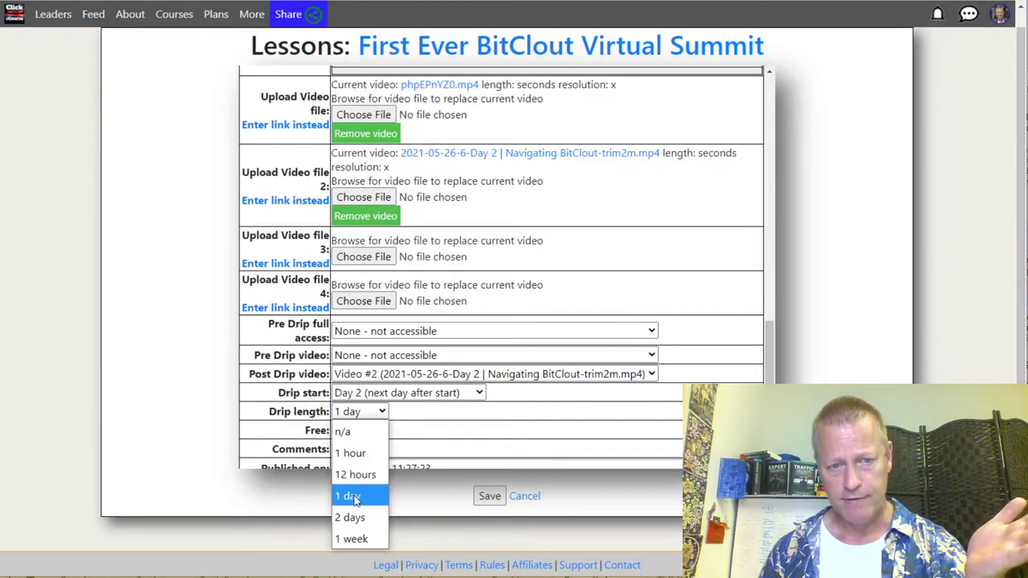
click(450, 430)
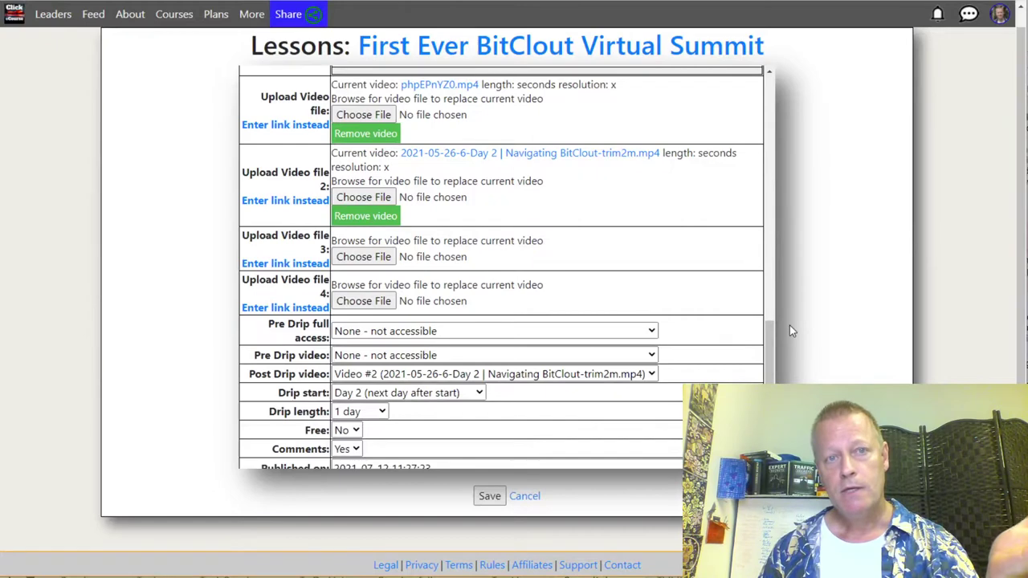
click(532, 498)
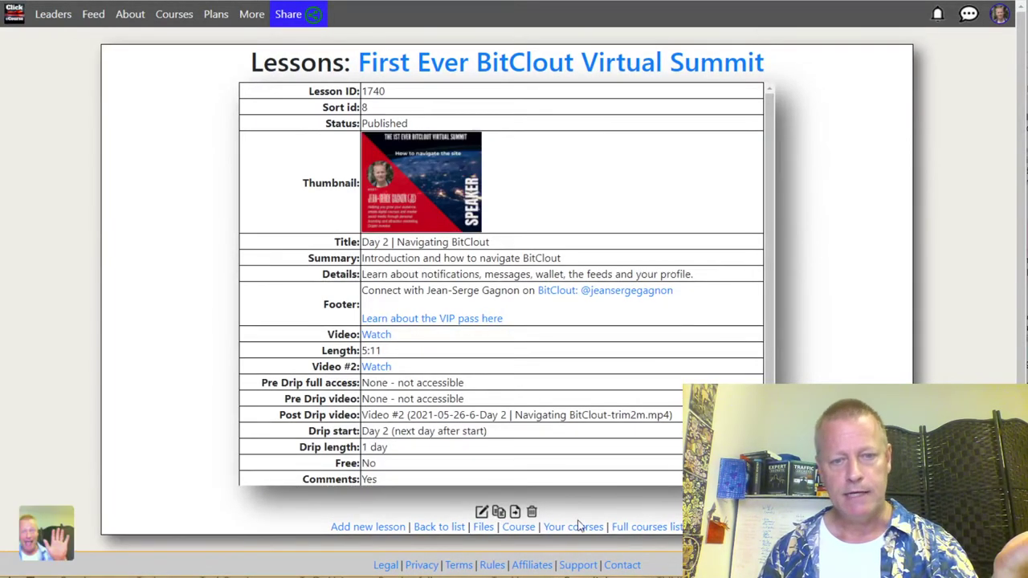
click(642, 522)
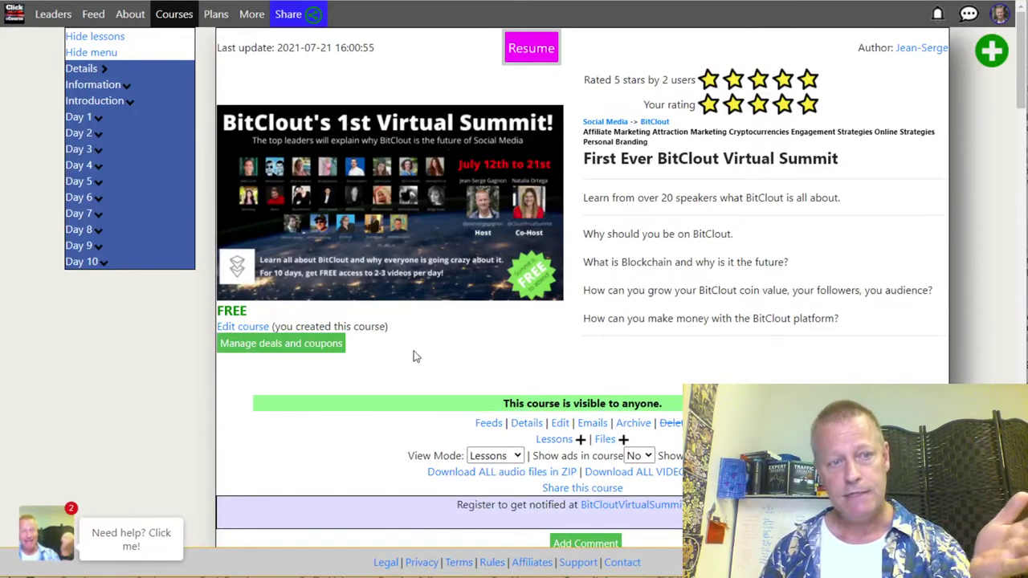
click(120, 131)
click(115, 133)
click(107, 136)
click(105, 134)
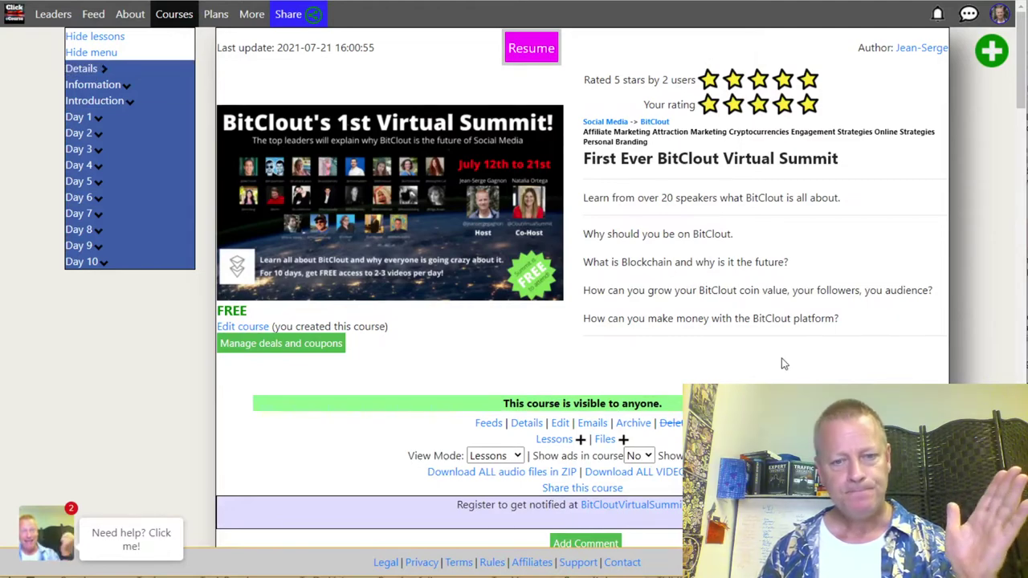
scroll(778, 358, down, 3)
scroll(775, 361, up, 3)
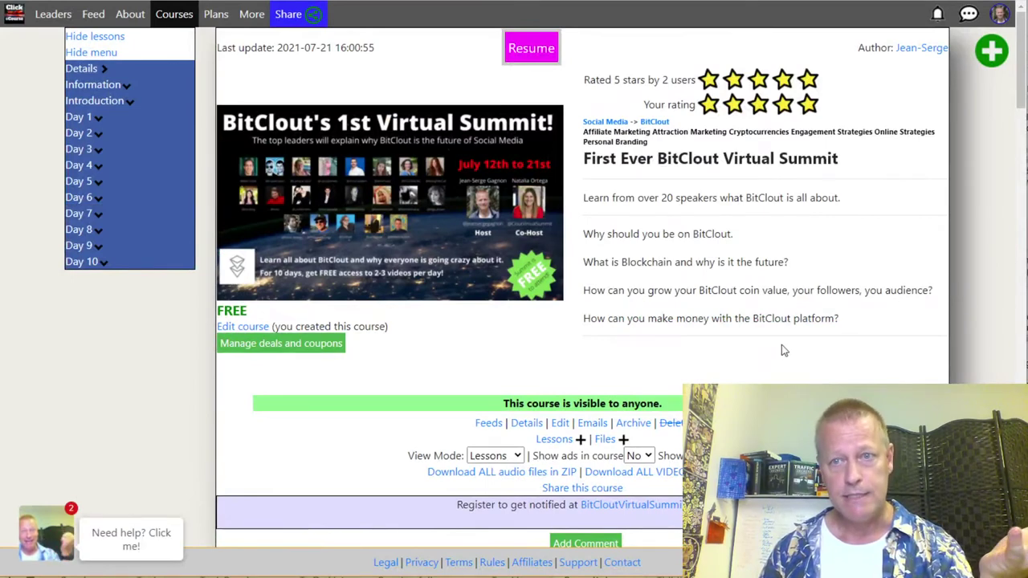
click(1004, 18)
Step: Log out of the current Click eCourse account and confirm the logout
scroll(952, 337, down, 5)
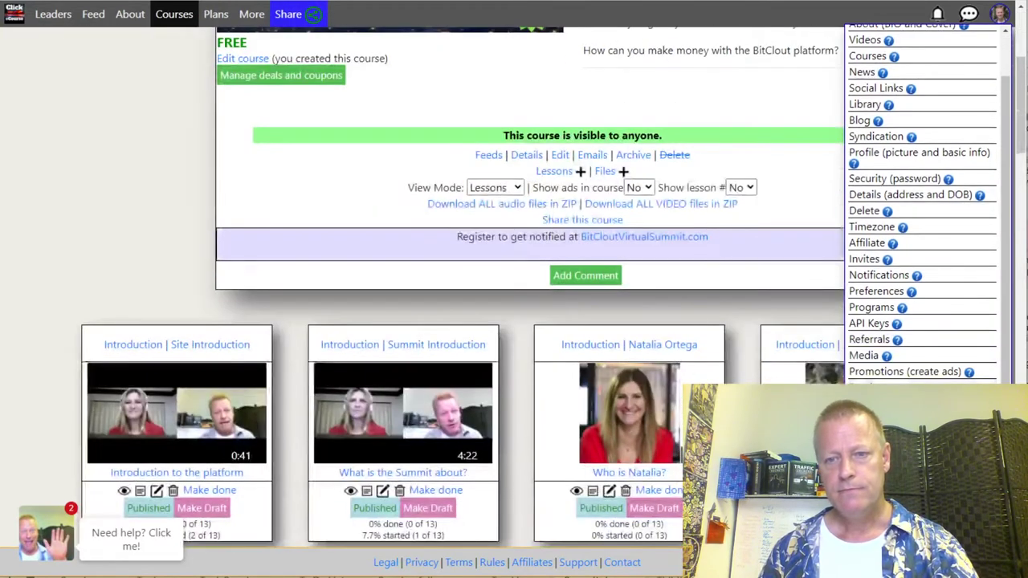
click(870, 224)
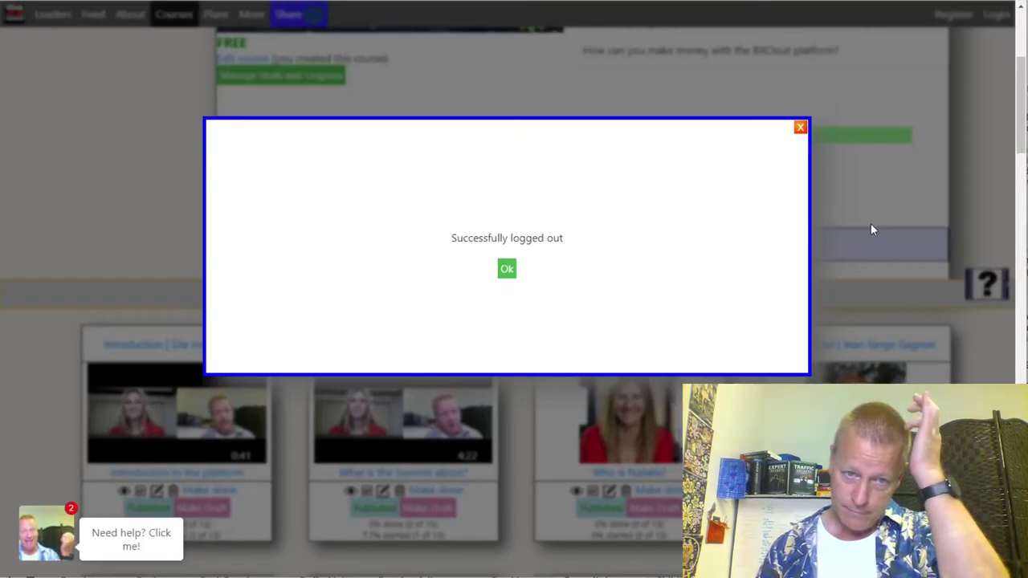
click(505, 270)
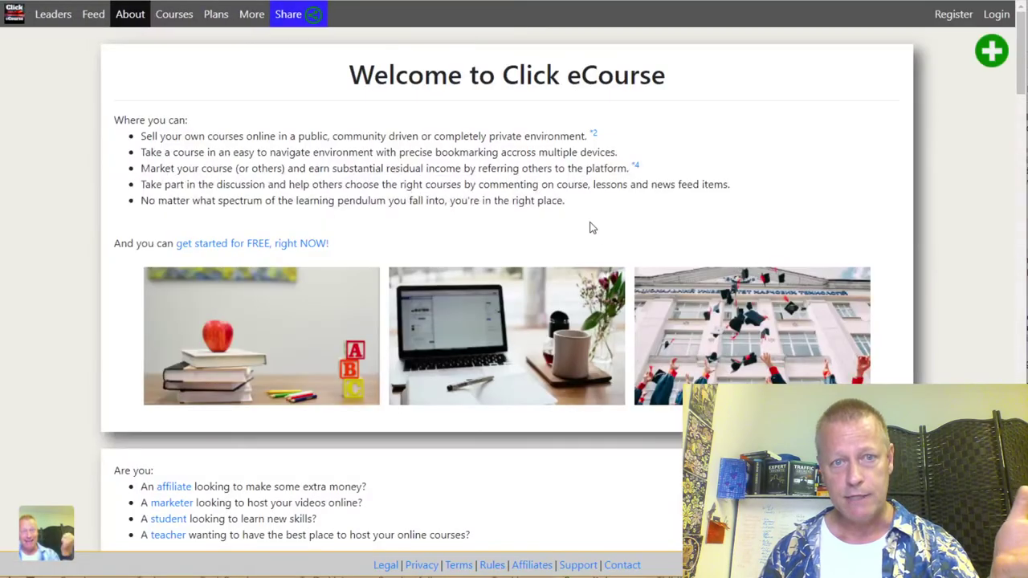
Step: Go to the Register page to create a new account
scroll(486, 230, down, 6)
scroll(623, 174, up, 6)
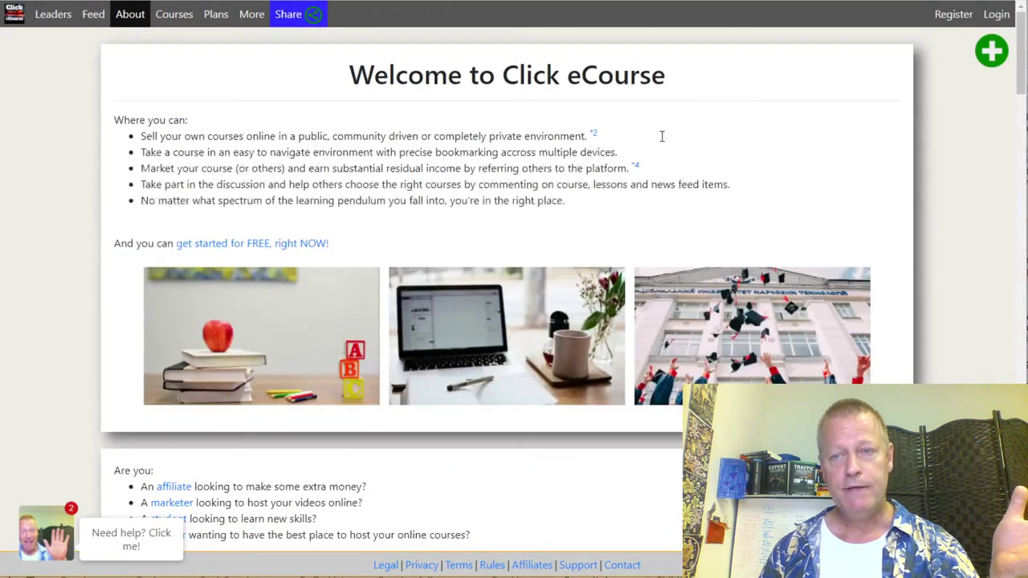
click(954, 15)
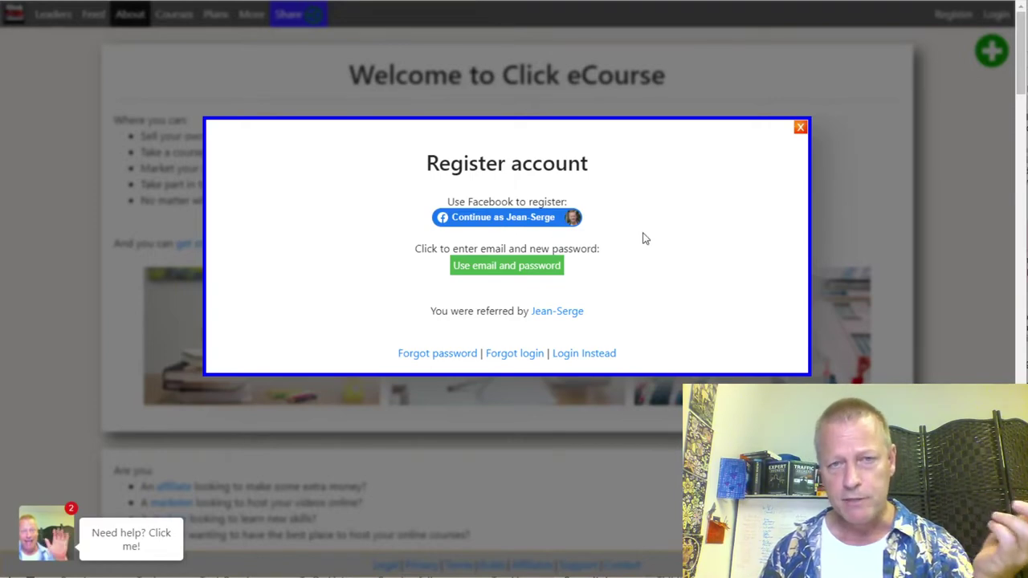
Step: Choose email-and-password registration and enter the new account's email address
click(509, 266)
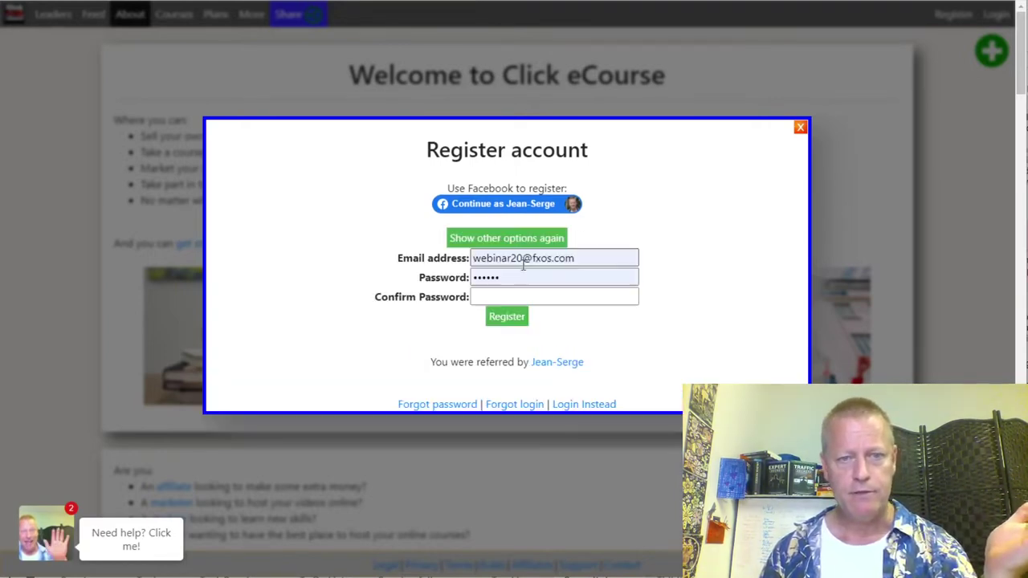
double_click(518, 259)
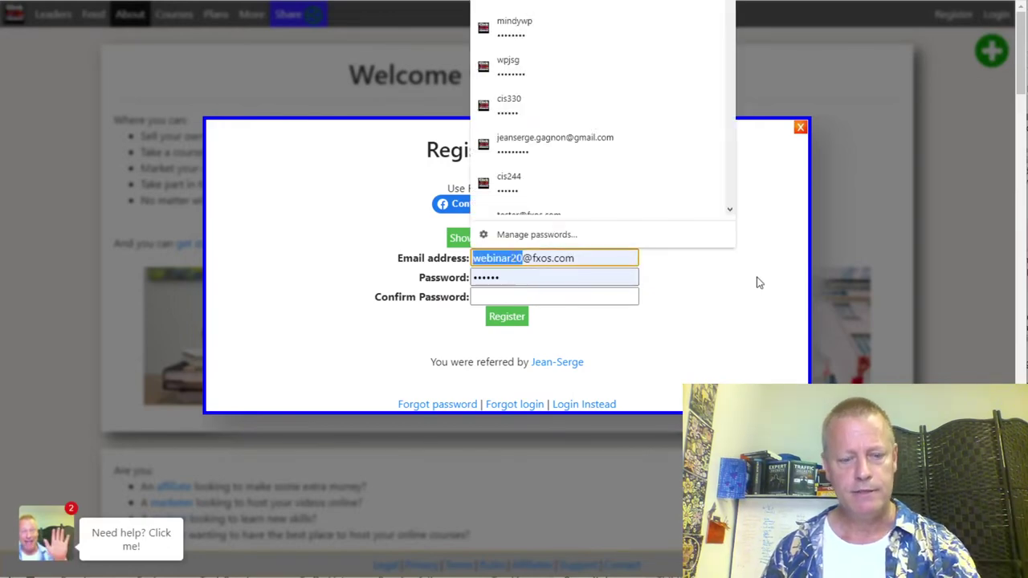
key(BackSpace)
text(cis)
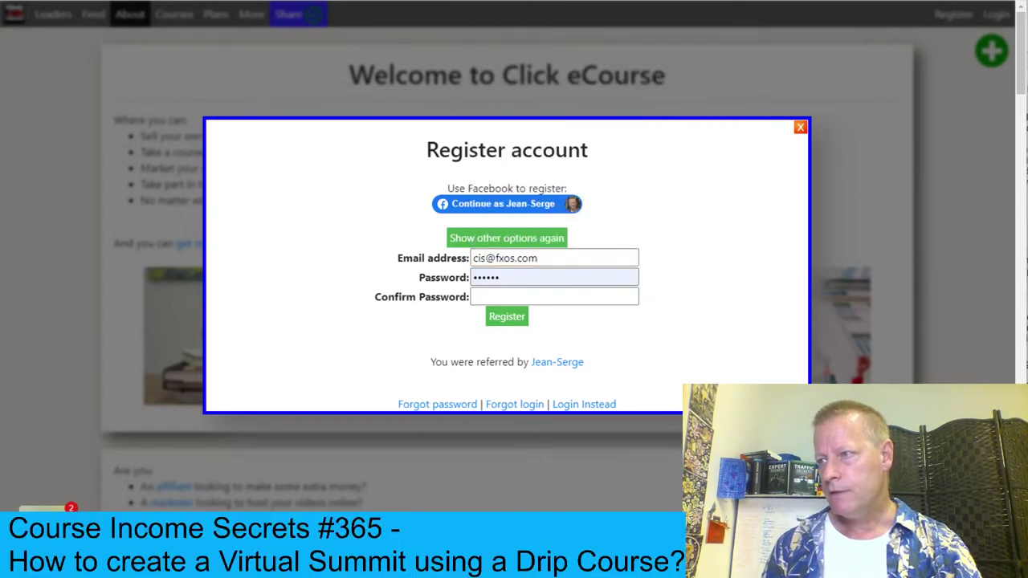
click(485, 258)
text(365)
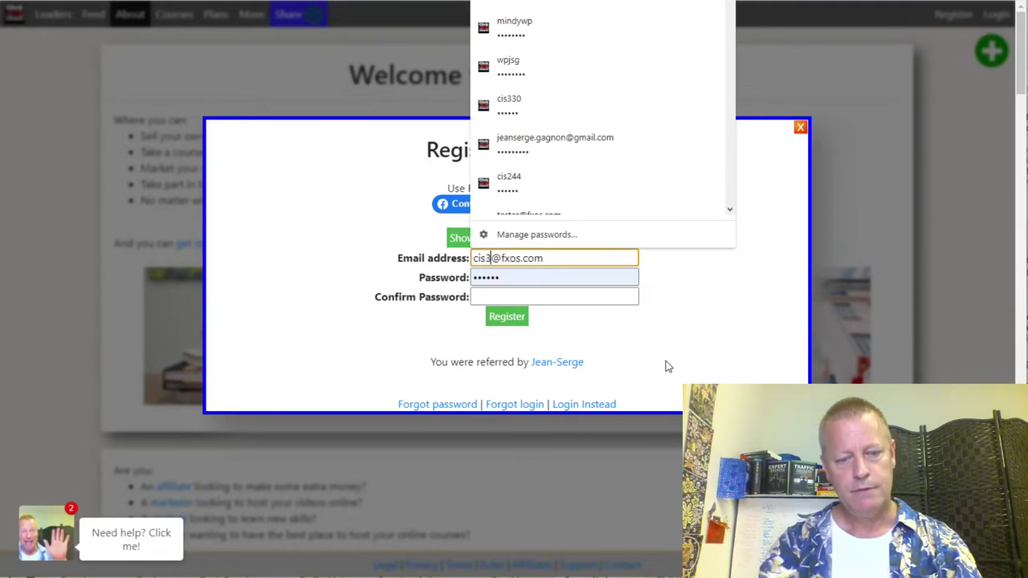
key(Tab)
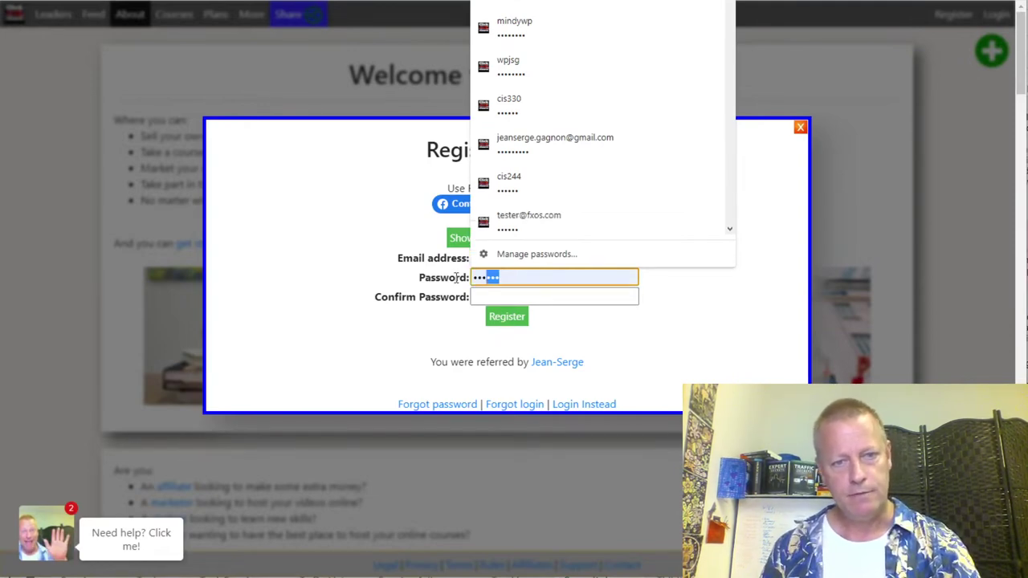
Step: Enter and confirm the account password, register, and save the login in the browser
key(Tab)
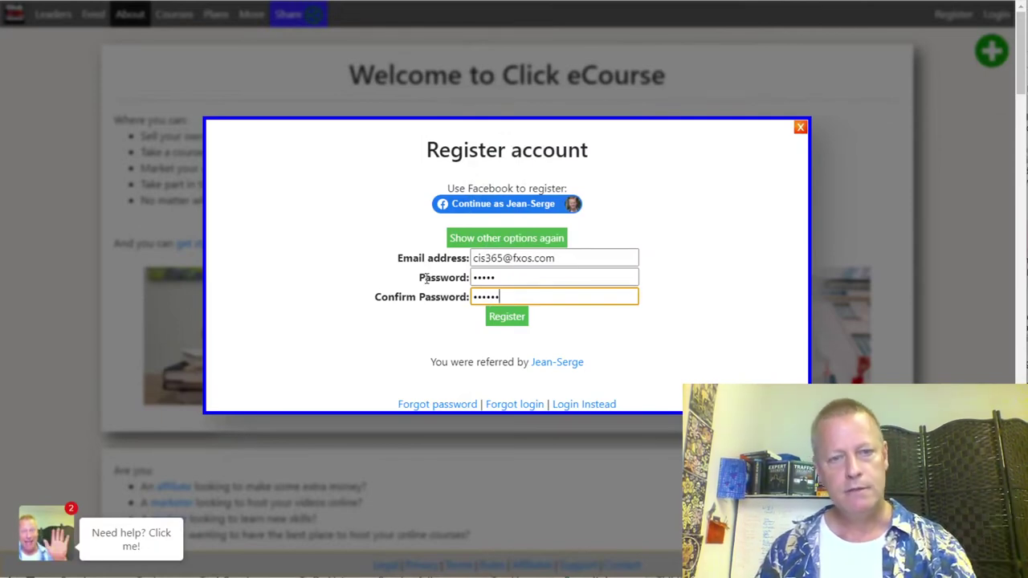
double_click(489, 277)
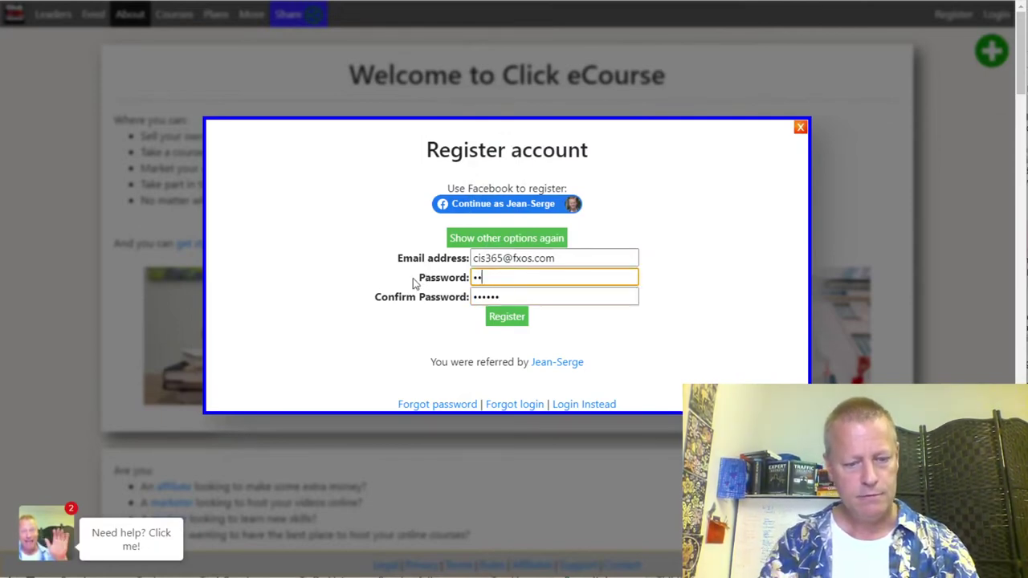
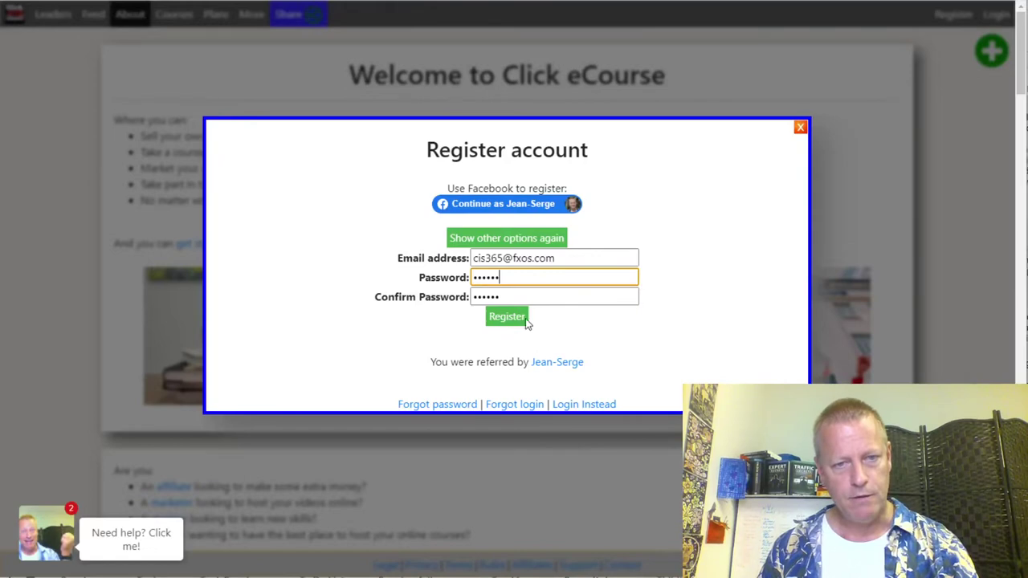
click(509, 316)
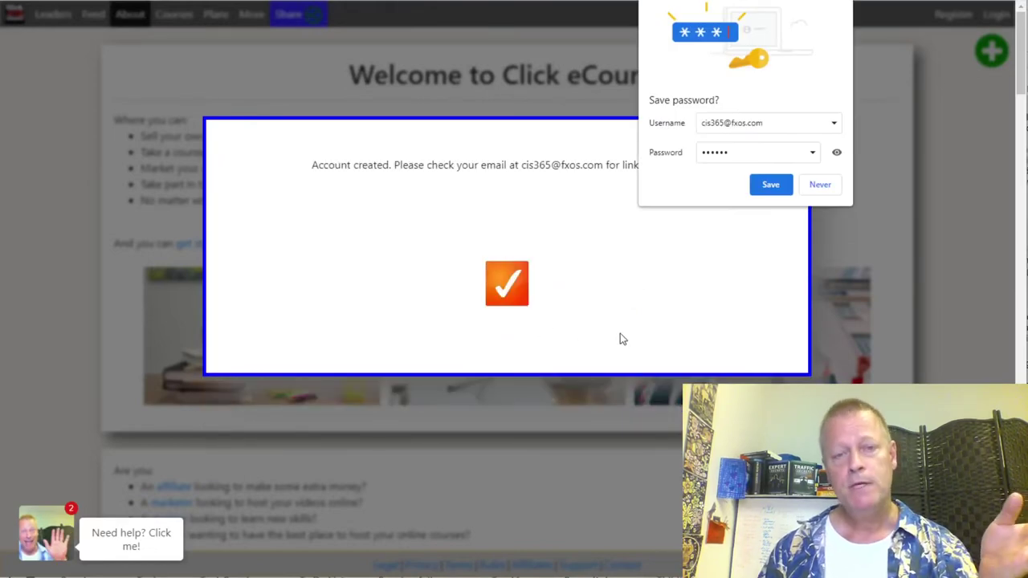
click(771, 184)
drag(427, 166, 649, 168)
click(651, 170)
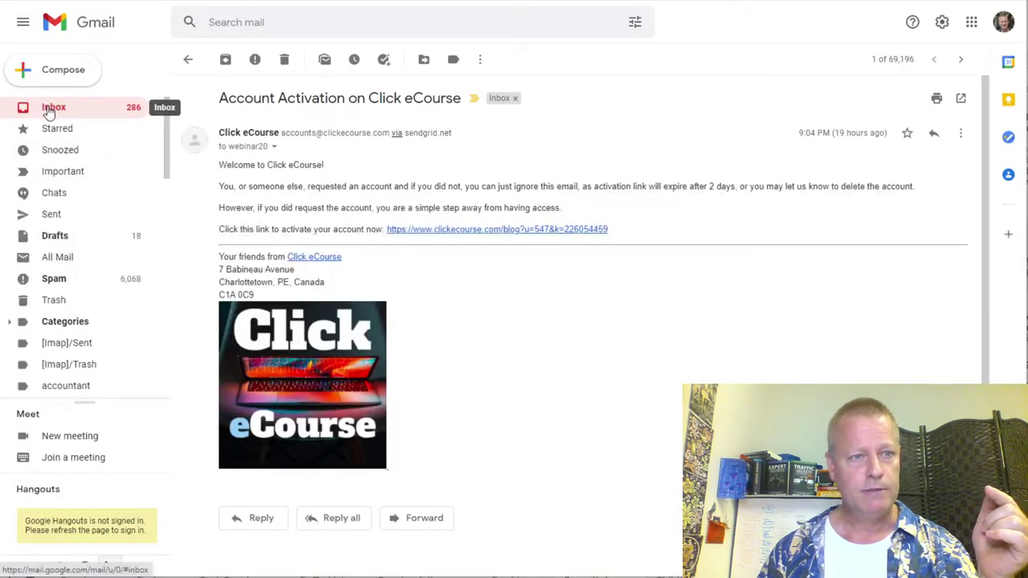
Step: Open the newest 'Account Activation on Click eCourse' email in Gmail and follow its link
key(u)
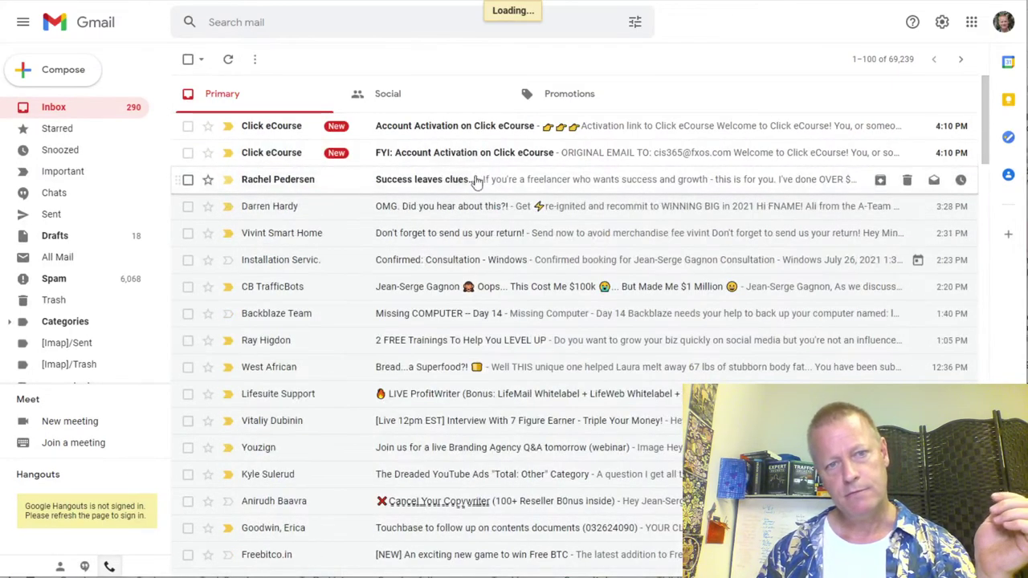
click(431, 131)
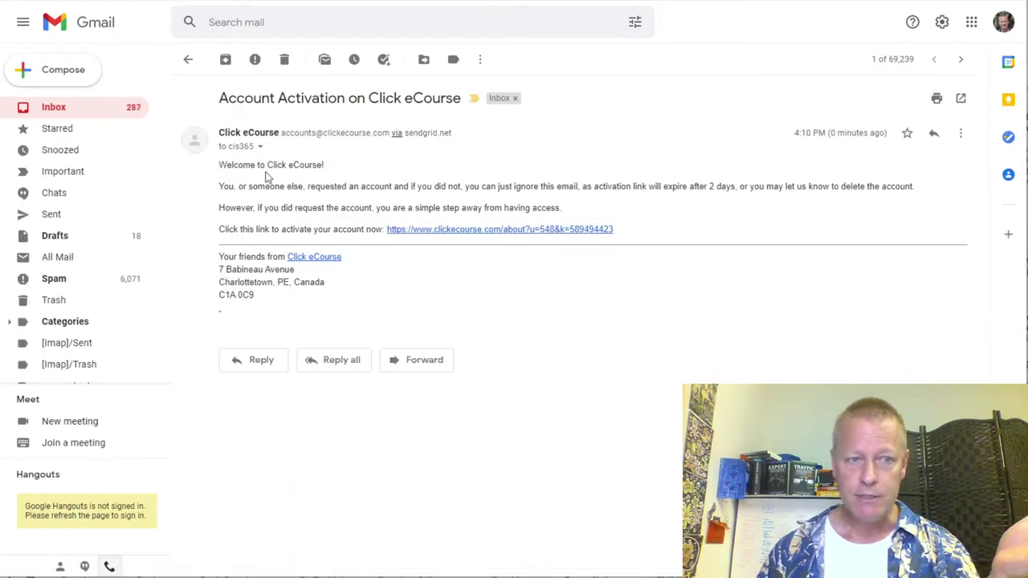
click(506, 230)
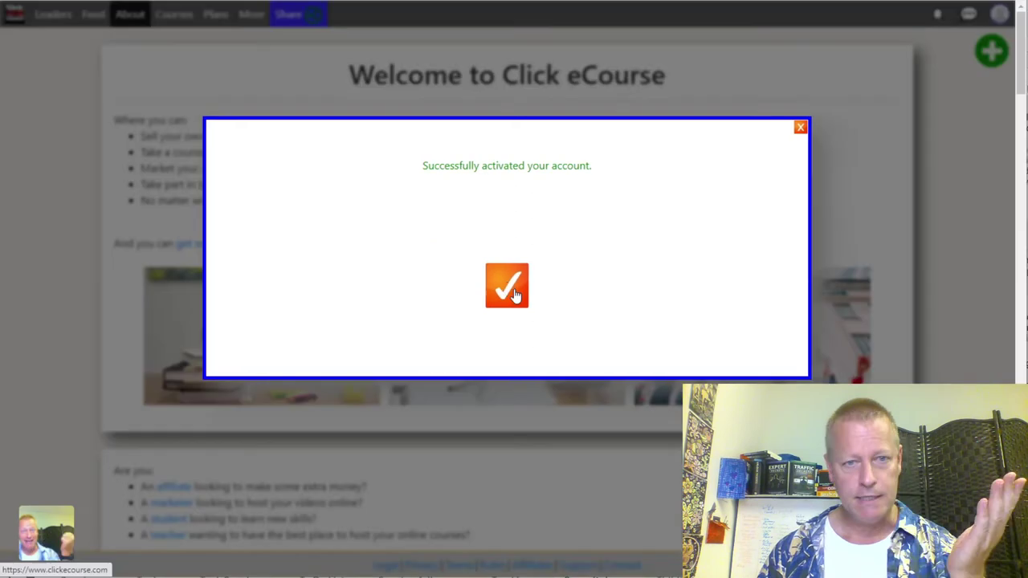
Step: Dismiss the account-activated message and go to the Profile (picture and basic info) page
click(514, 294)
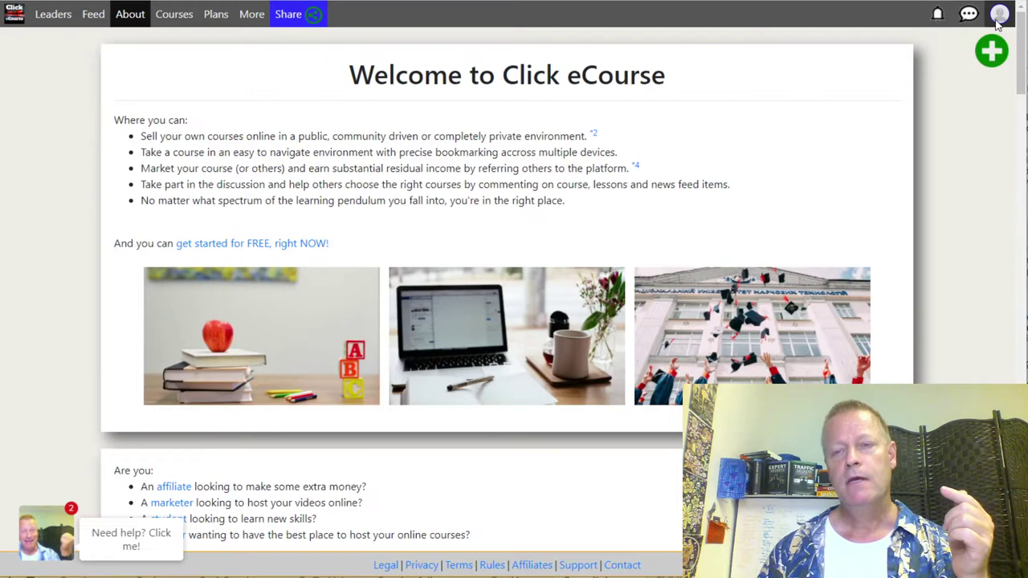
click(999, 22)
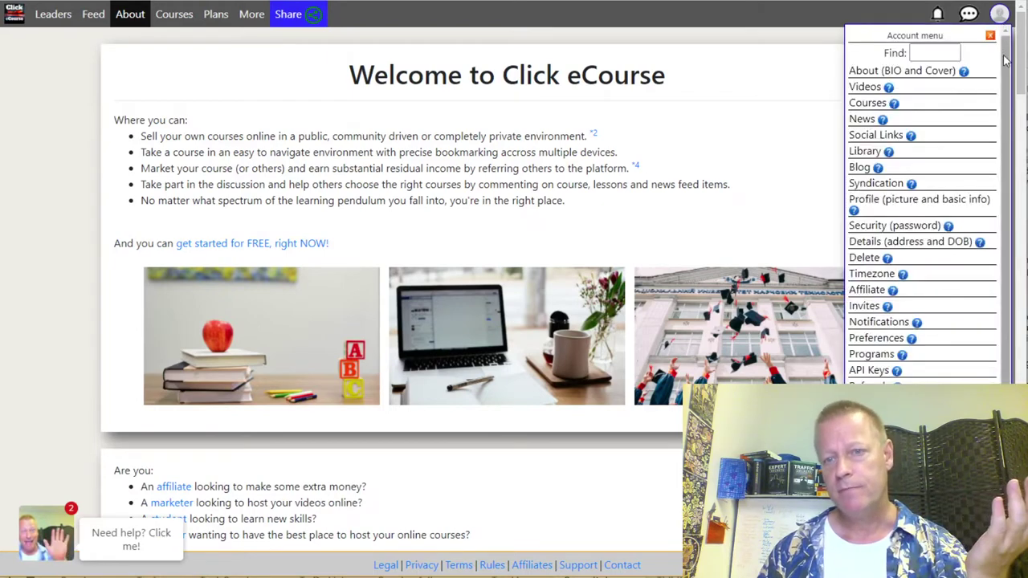
click(901, 207)
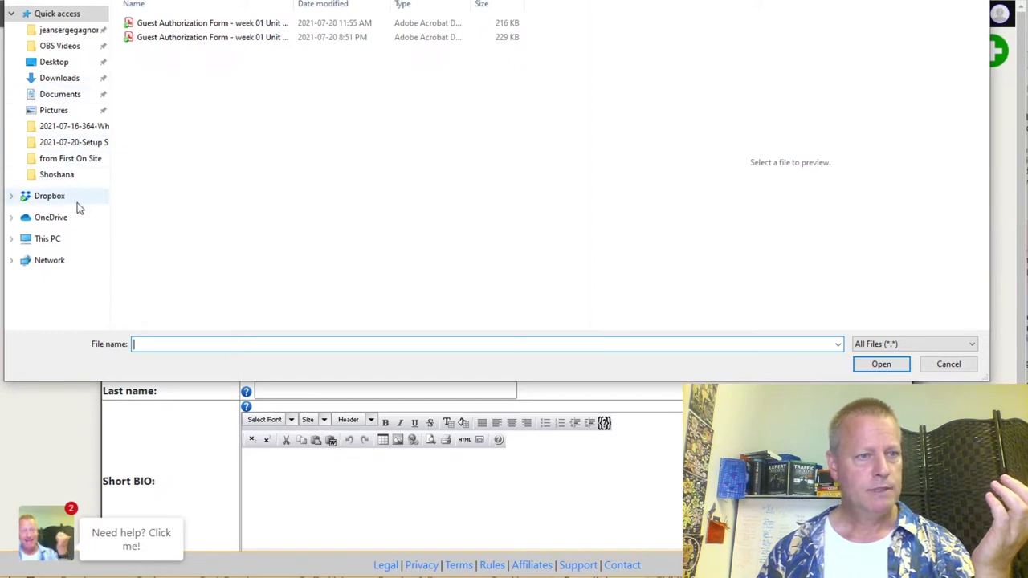
Step: Pick Dynamic-SSL-Certificate-Updates.png from the 2021-07-20 SSL setup folder as profile picture
click(75, 147)
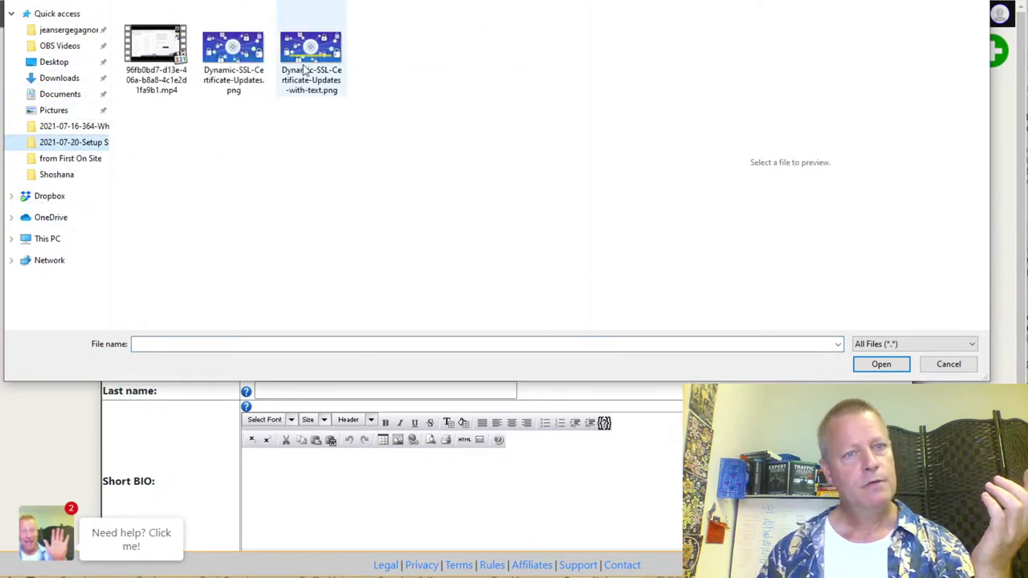
double_click(249, 64)
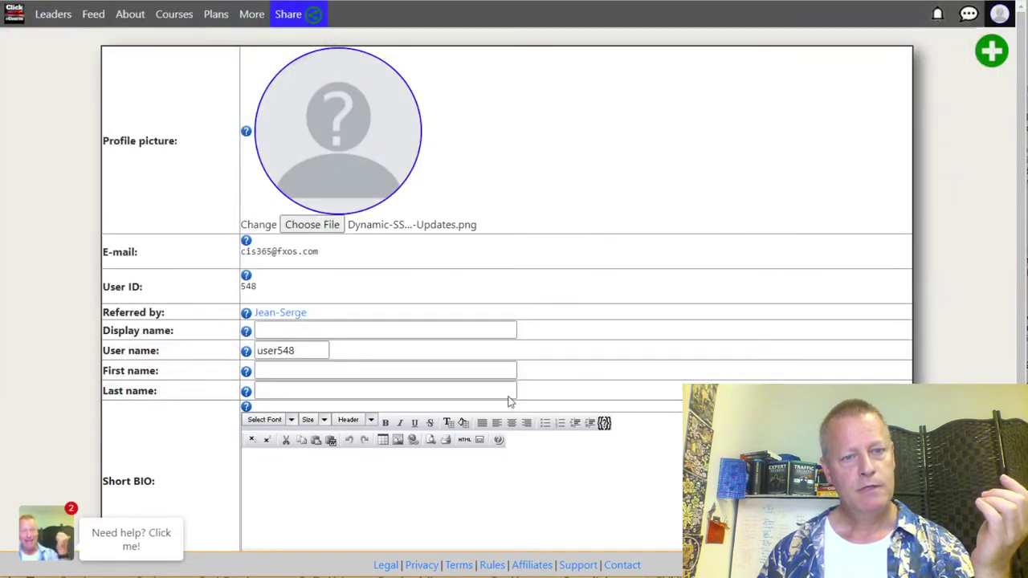
scroll(199, 385, down, 2)
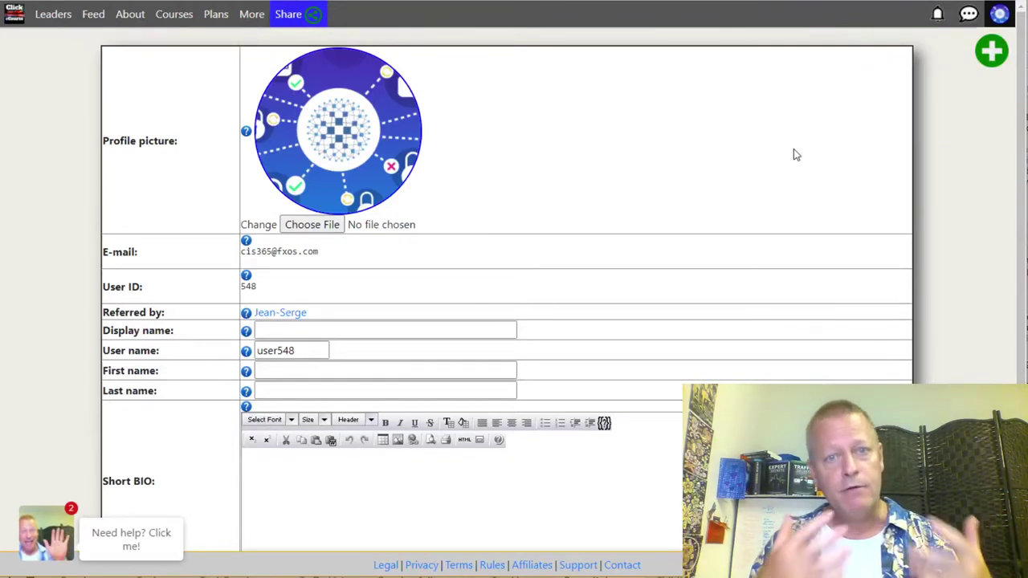
Step: Create a new course and replace the placeholder title with 'Virtual Summit'
click(994, 51)
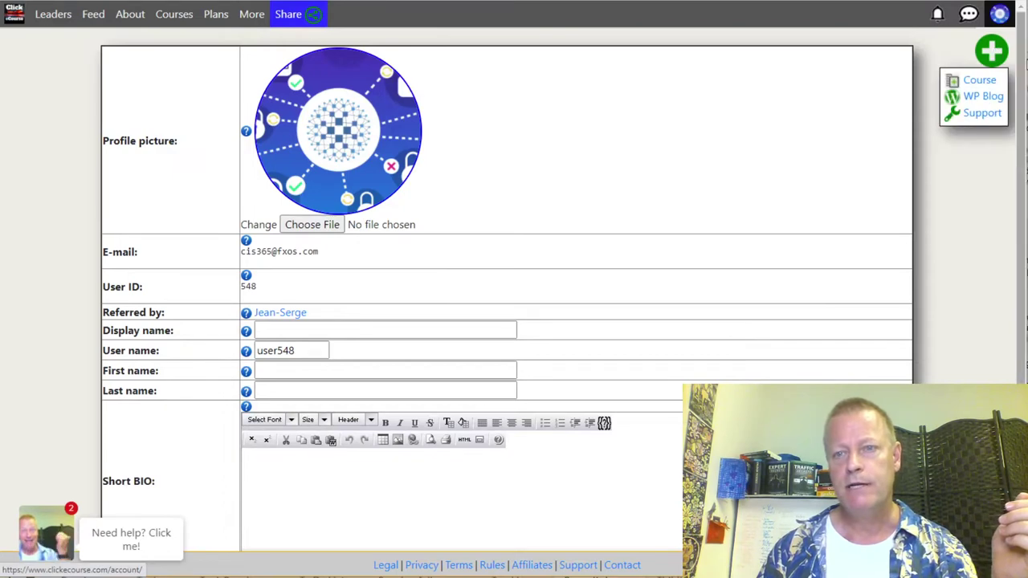
click(979, 83)
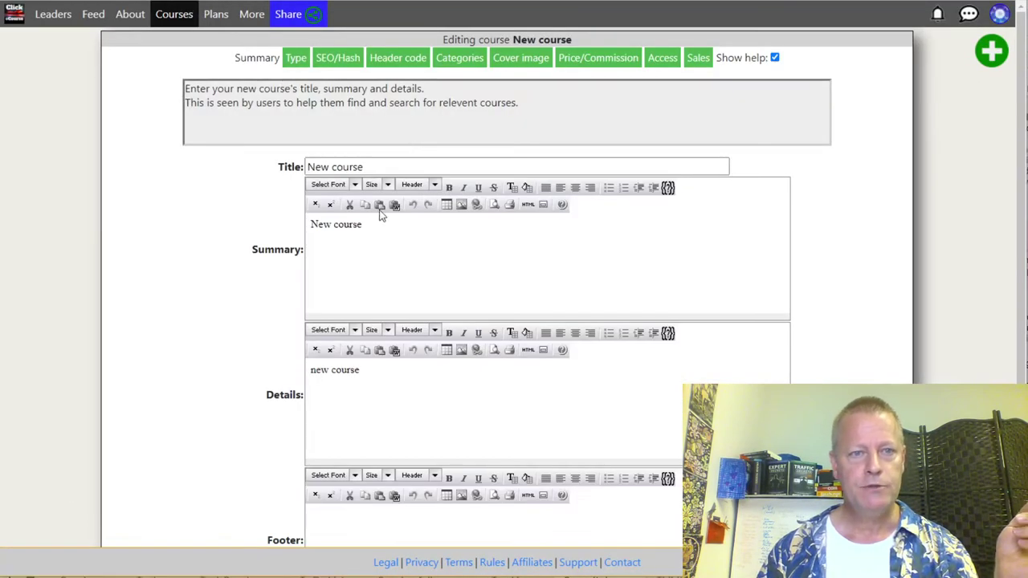
drag(375, 167, 239, 175)
text(V)
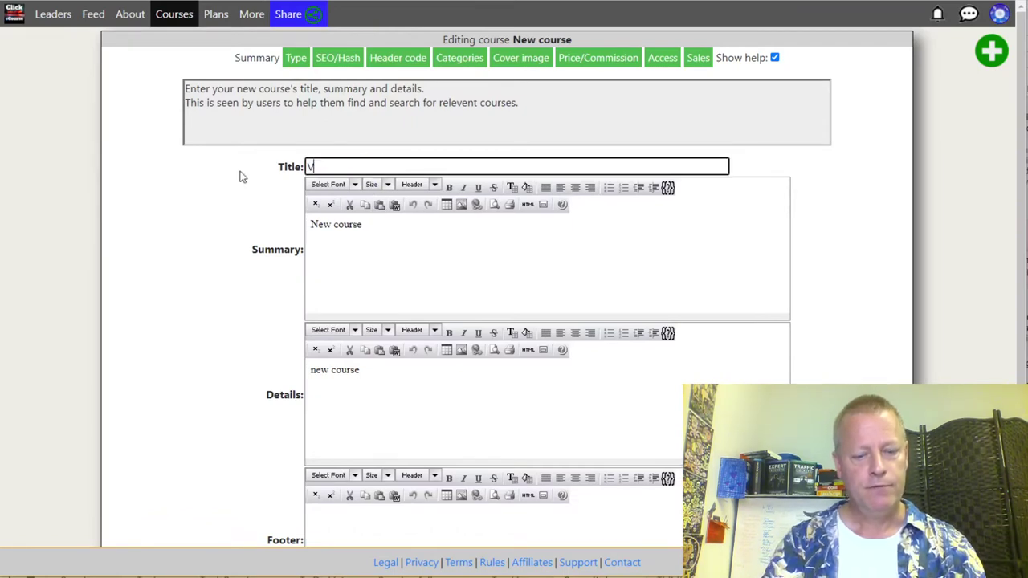
text(irtual Summit Intro)
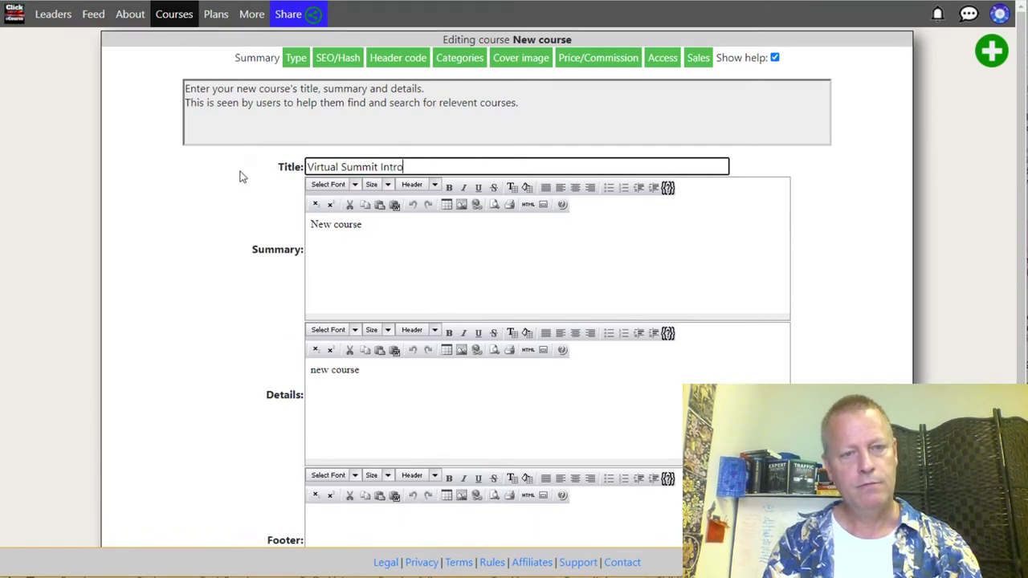
Step: Replace the placeholder summary with text describing a test summit course
drag(366, 224, 260, 228)
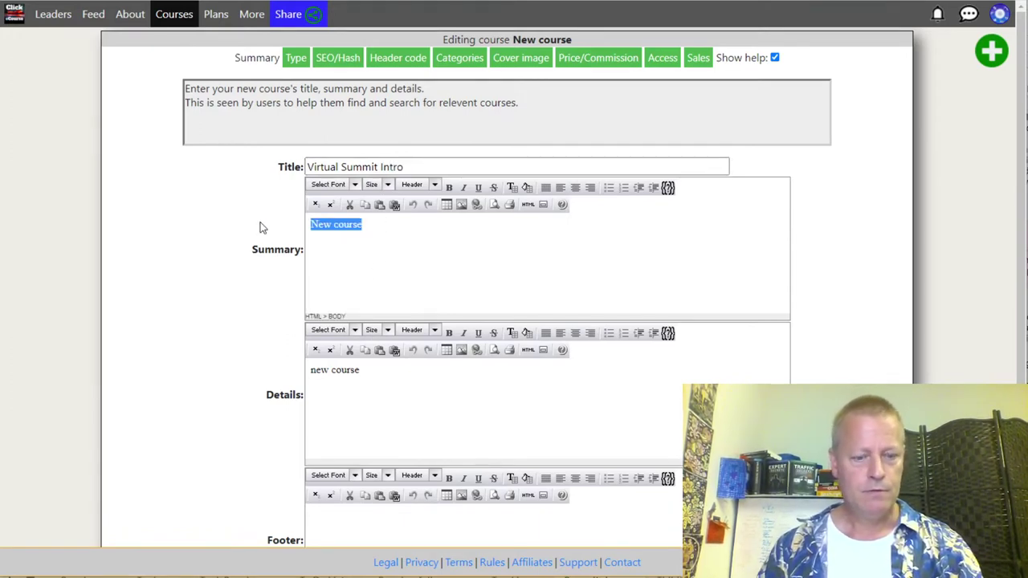
text(e)
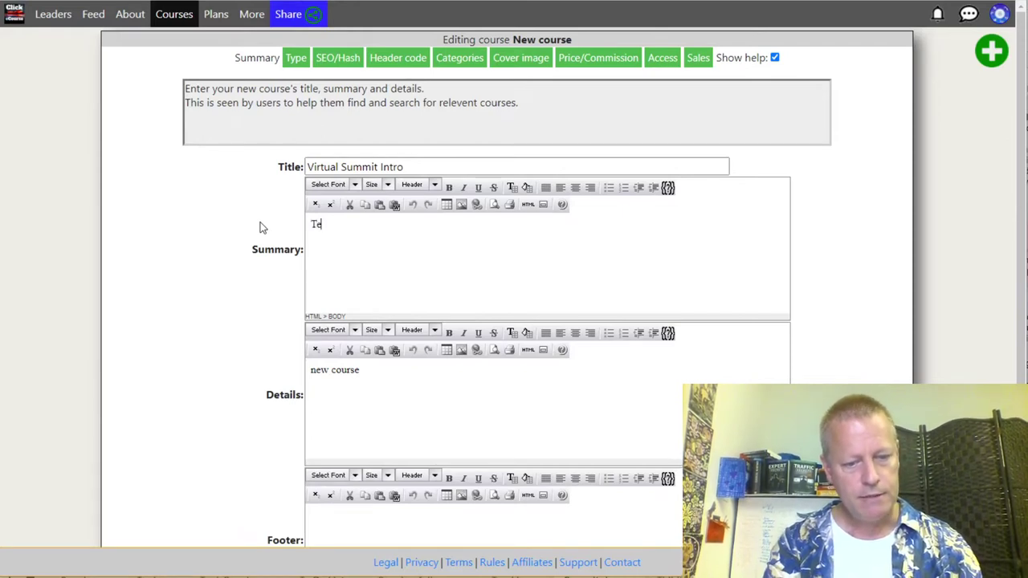
text(est course to show how to create a)
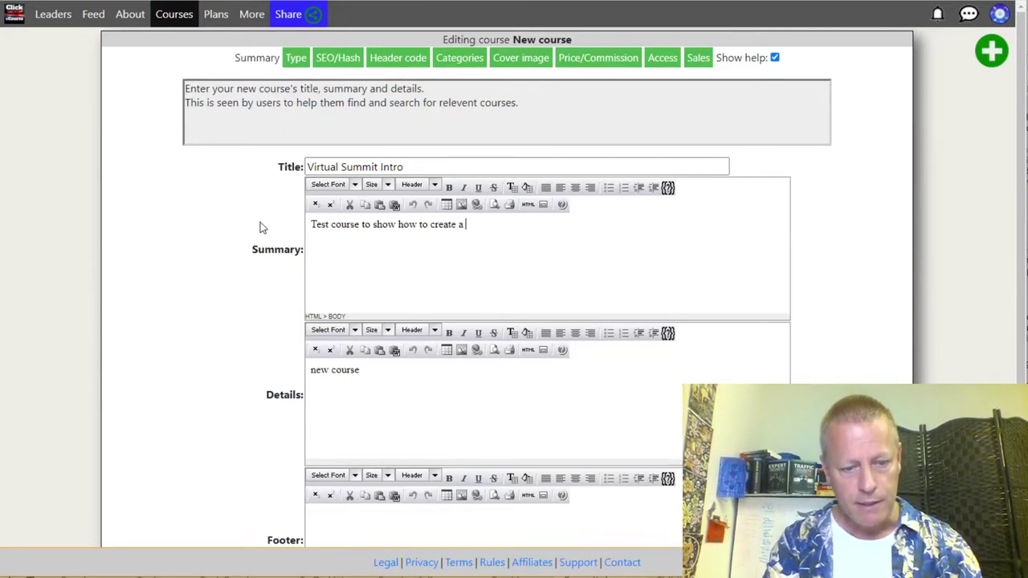
text(mmit)
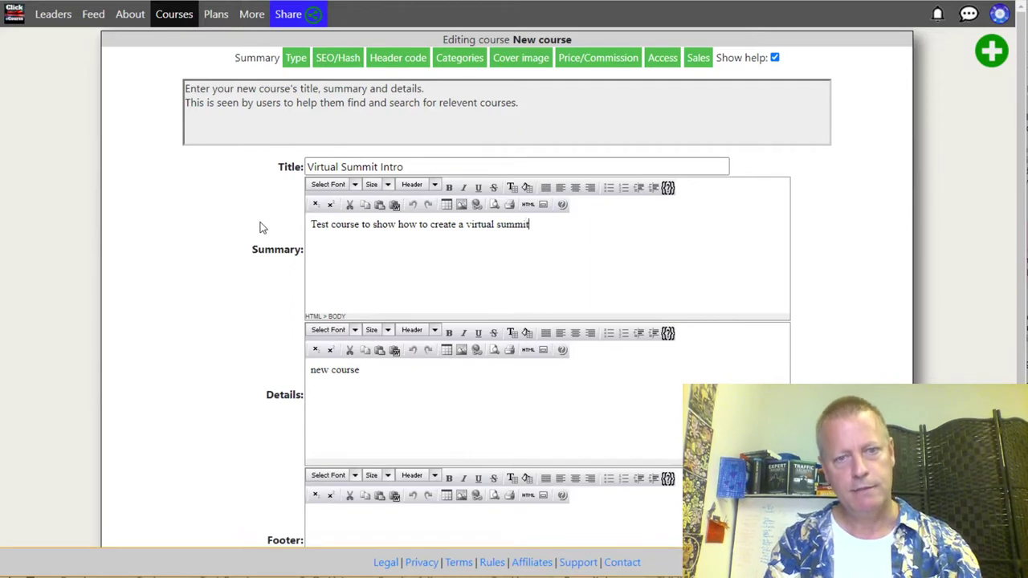
Step: Replace 'new course' in Details with 'These are the details of the summit'
drag(368, 373, 271, 373)
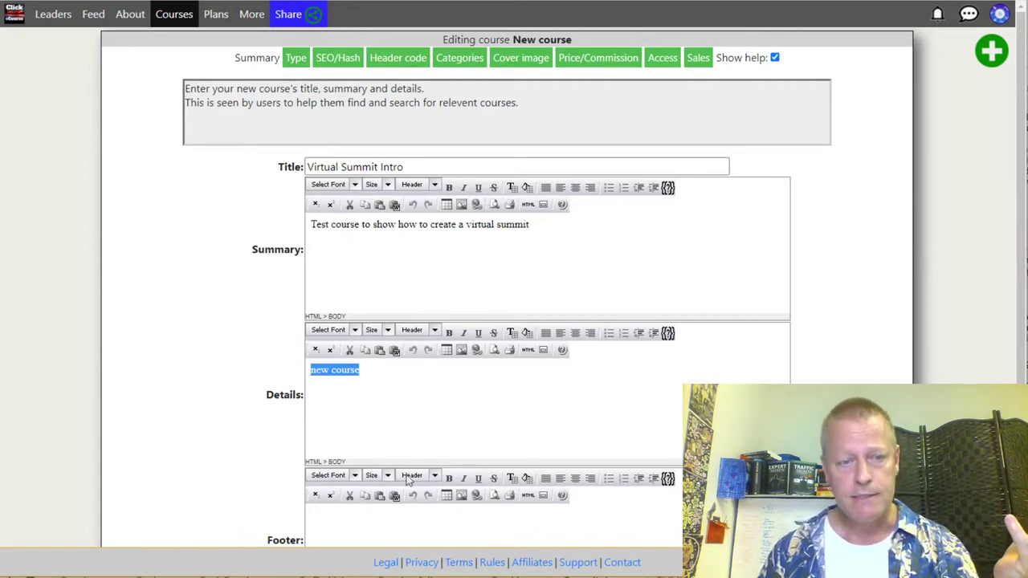
scroll(407, 522, down, 2)
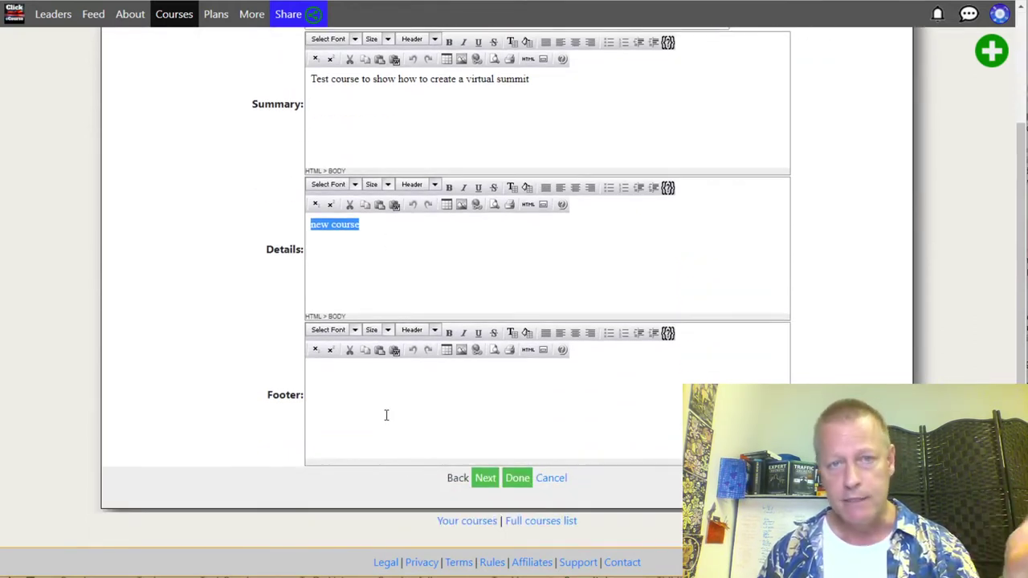
scroll(385, 415, up, 2)
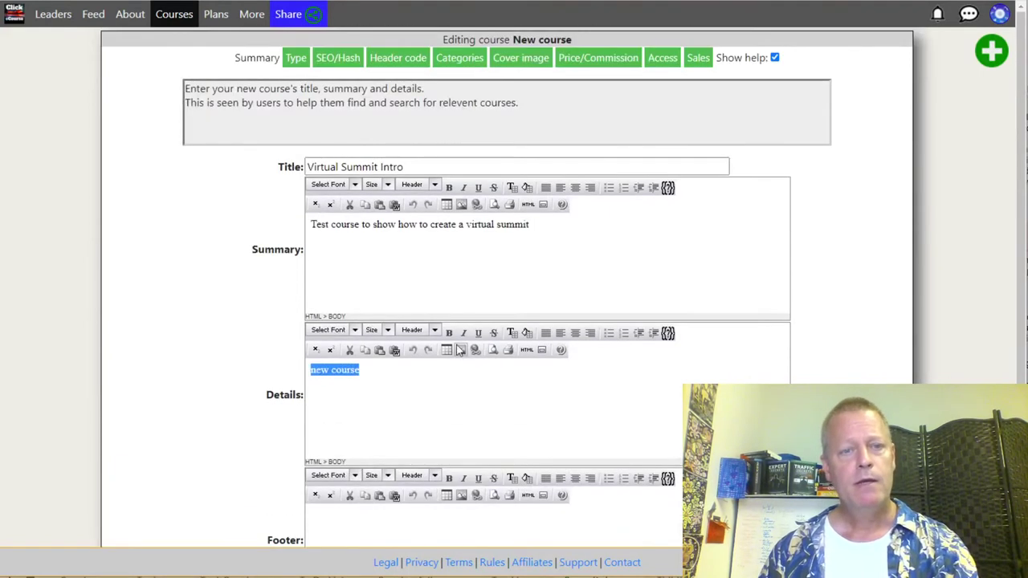
scroll(408, 316, down, 1)
scroll(408, 317, up, 1)
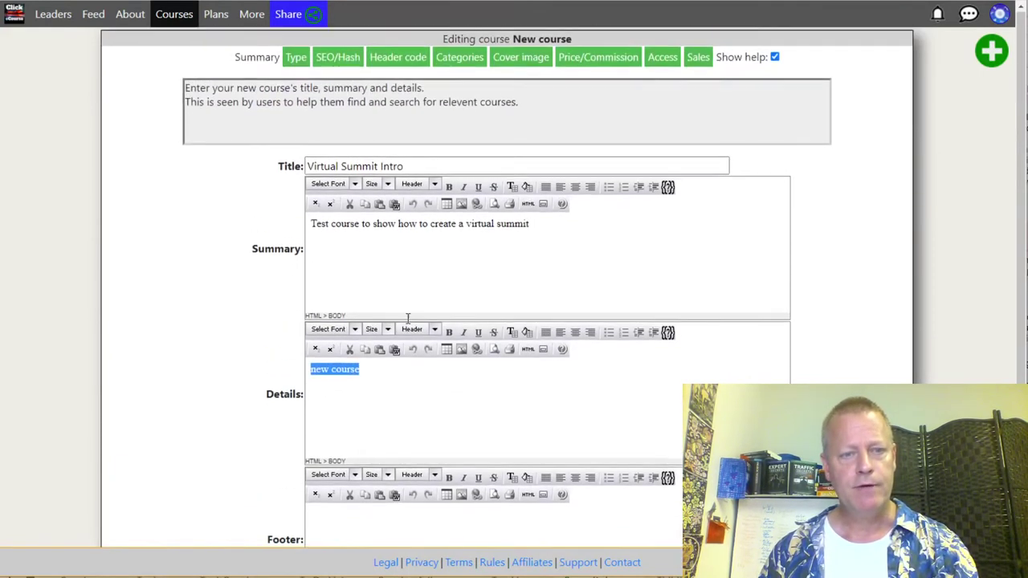
text(Thes)
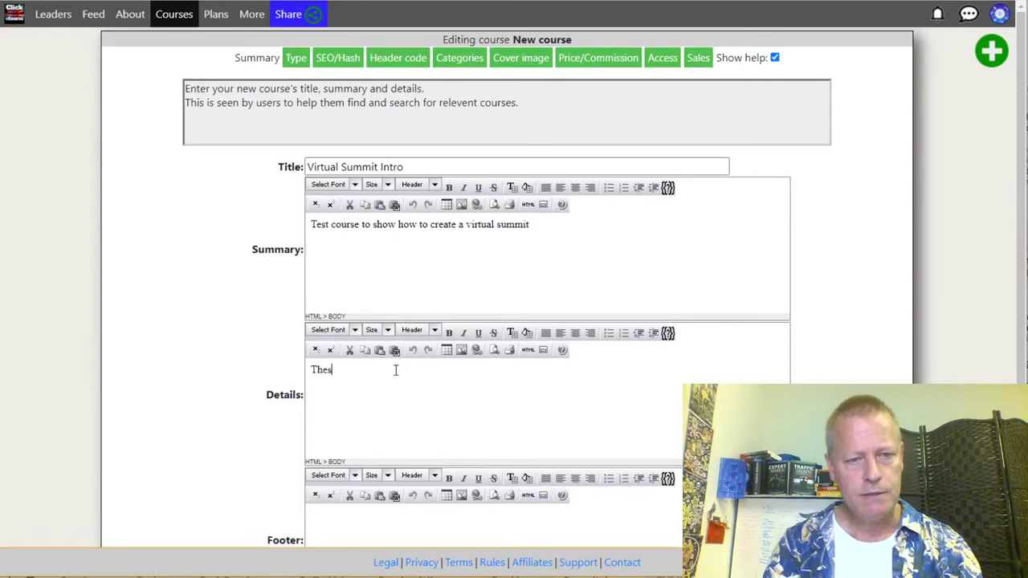
text(e are the details of the c)
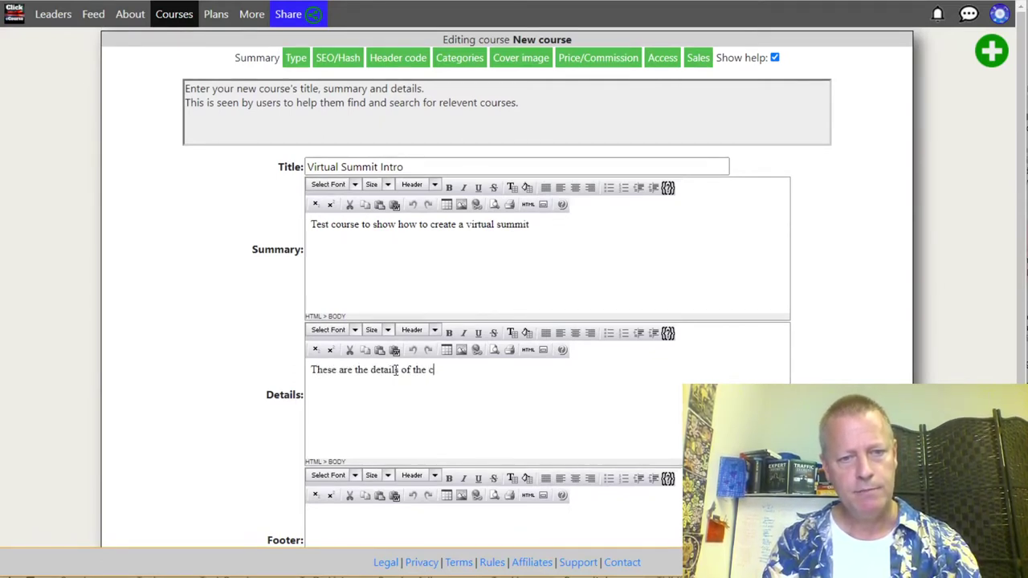
key(BackSpace)
text(summit)
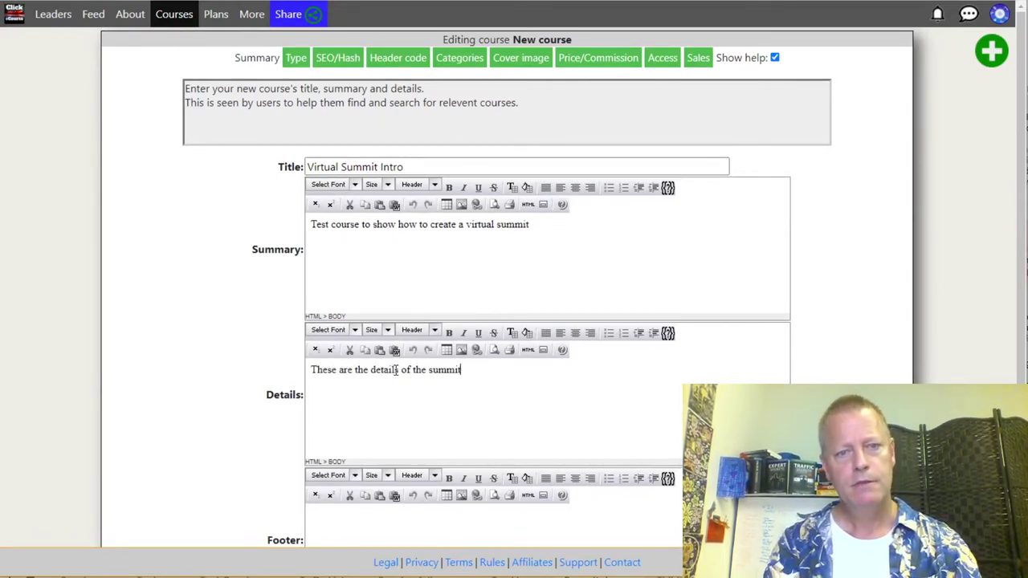
scroll(539, 338, down, 3)
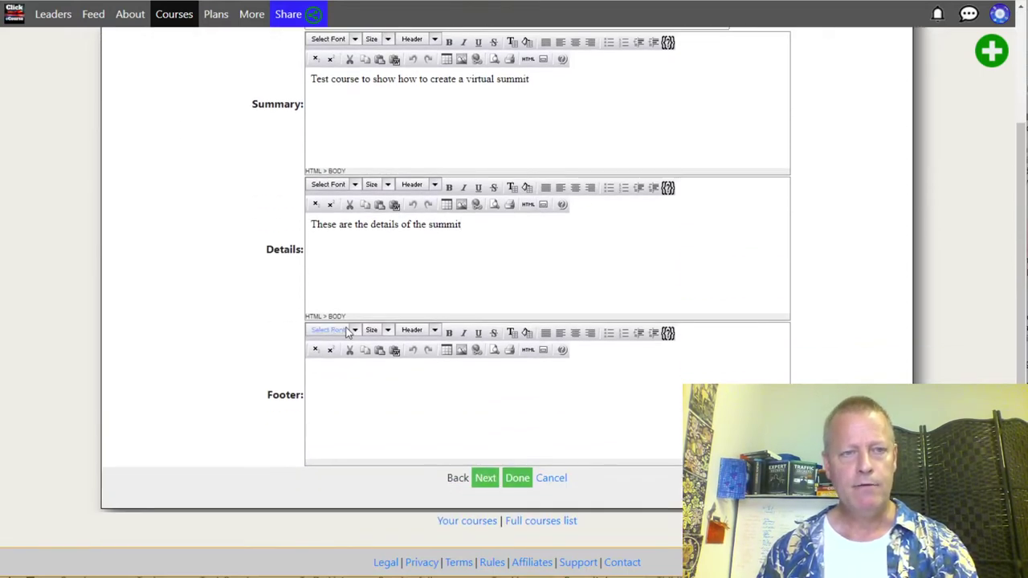
scroll(449, 264, up, 3)
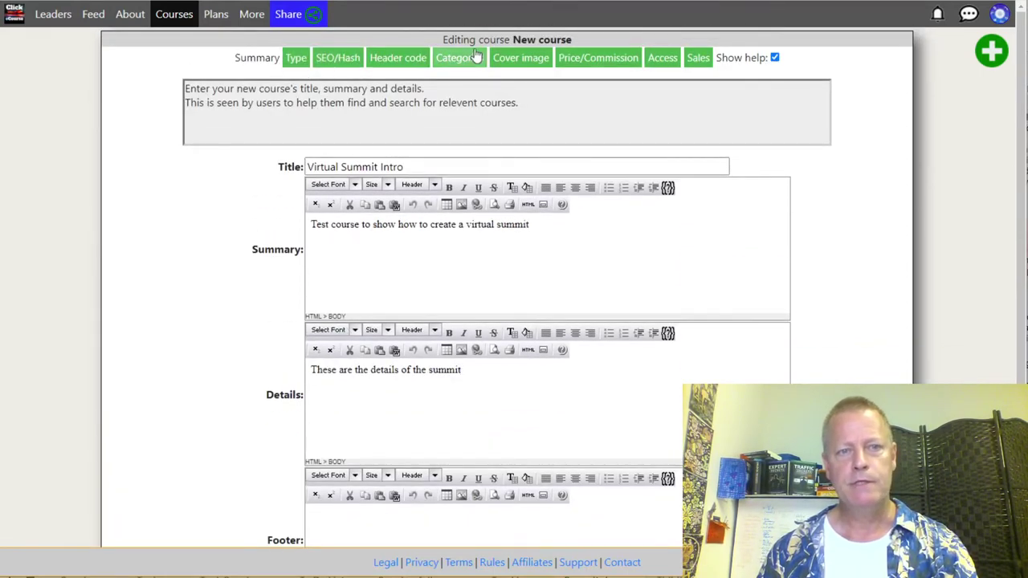
Step: Make the course Drip content over time from 2021-07-20 at 08:00 and submit it
click(295, 63)
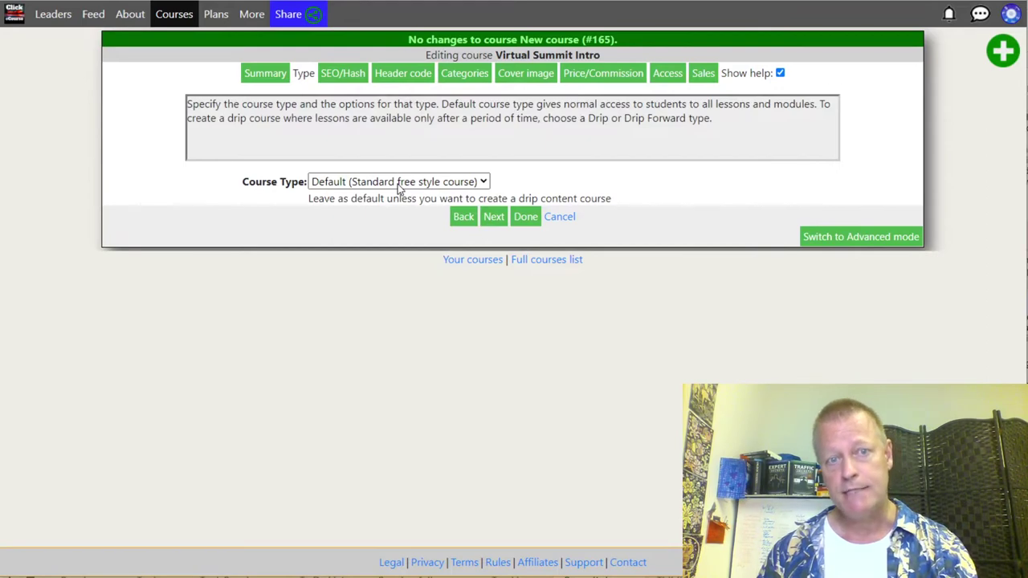
click(385, 183)
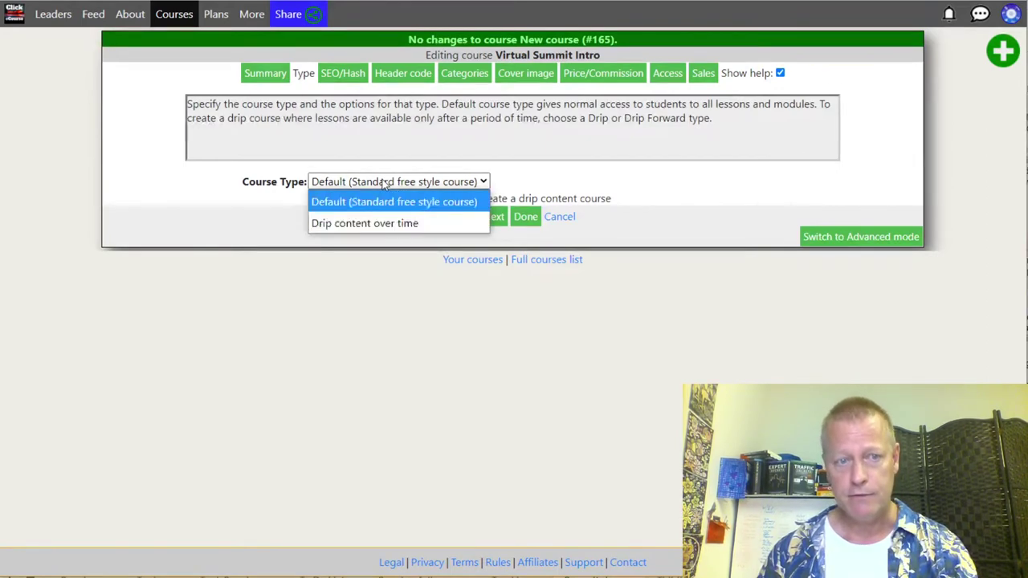
click(391, 225)
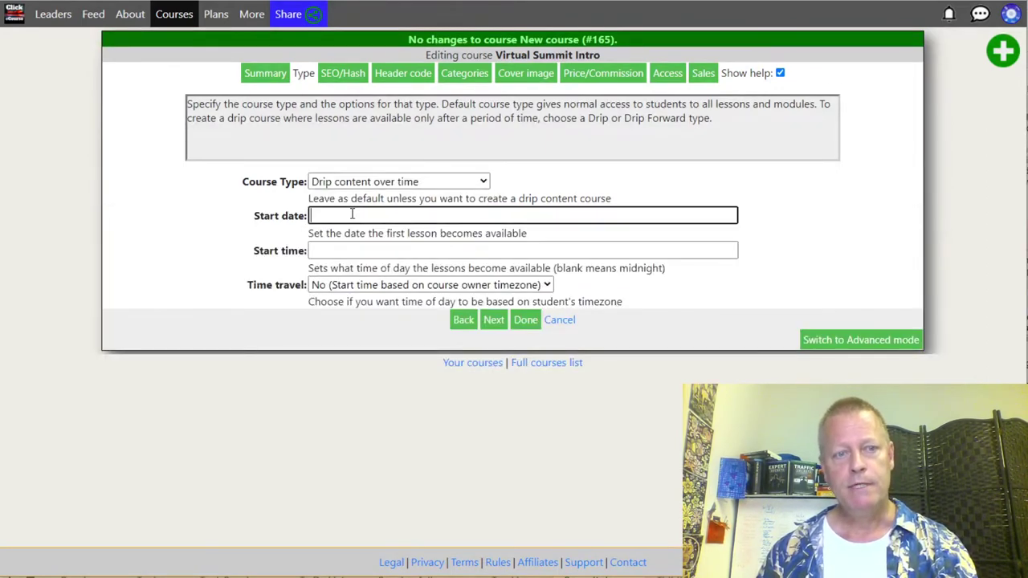
click(351, 214)
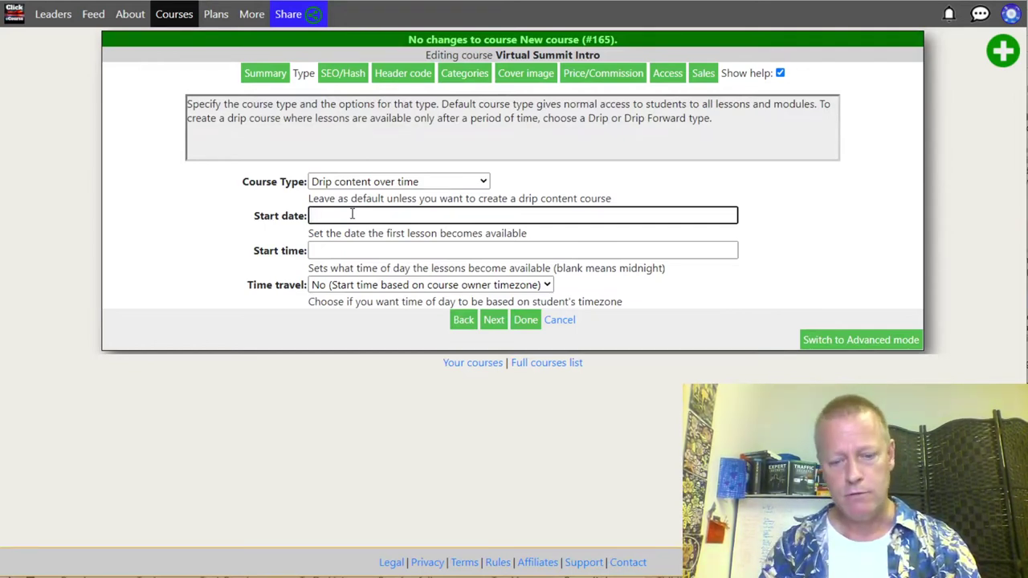
text(2021-07-20)
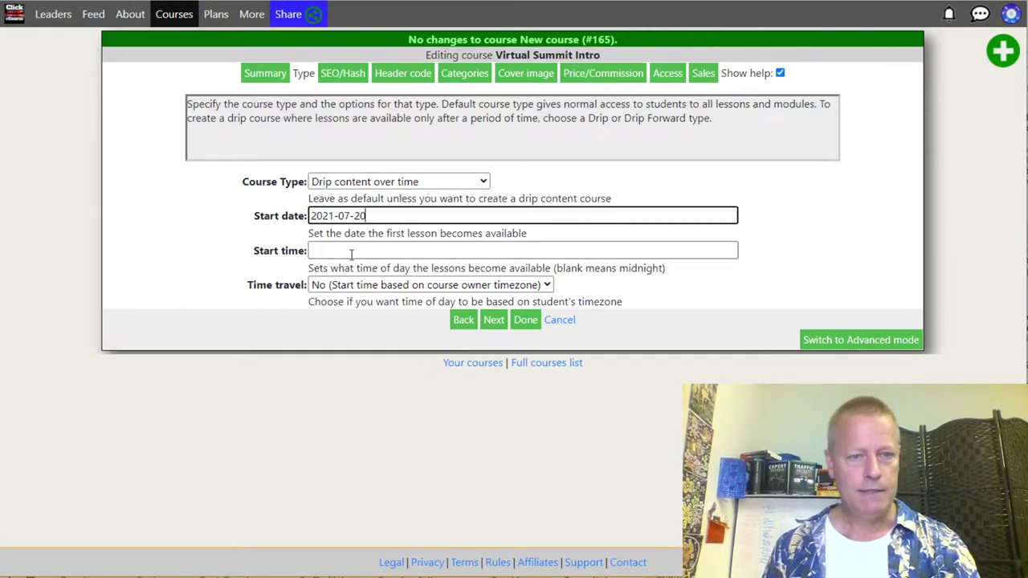
click(330, 251)
text(08:00)
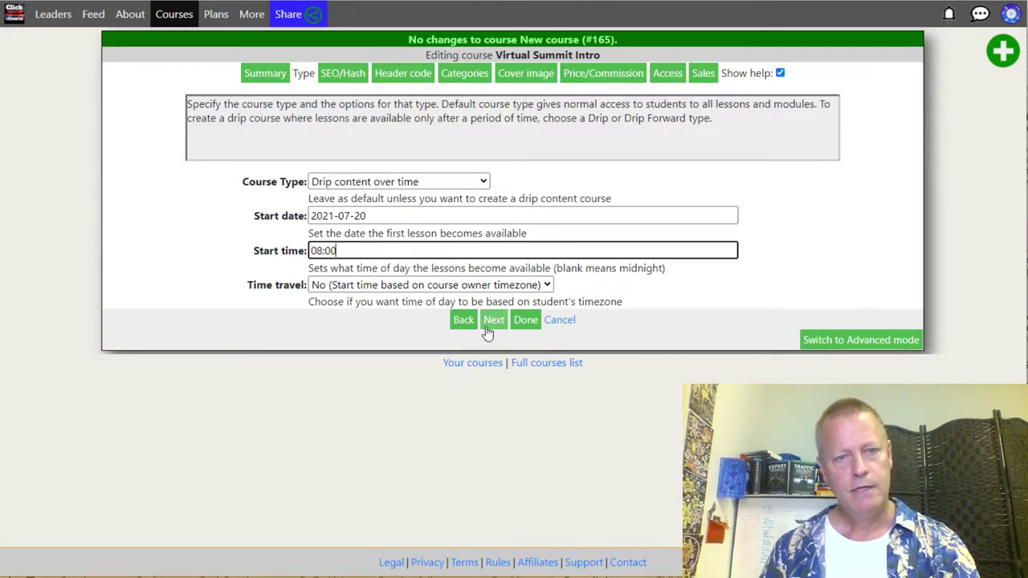
click(490, 323)
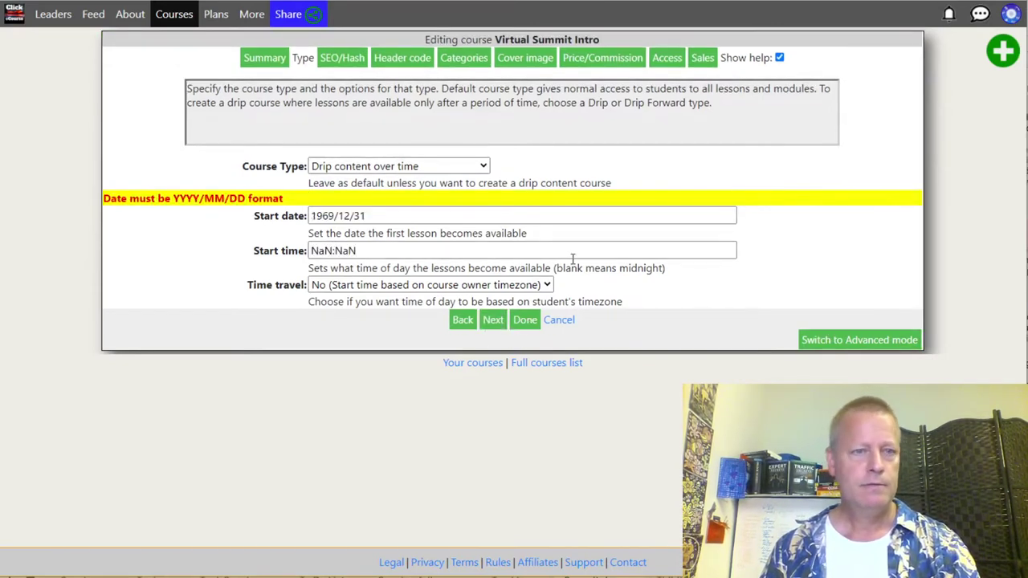
Step: Retype the rejected start date and a start time of 08:00, then submit again
click(374, 215)
drag(365, 216, 275, 219)
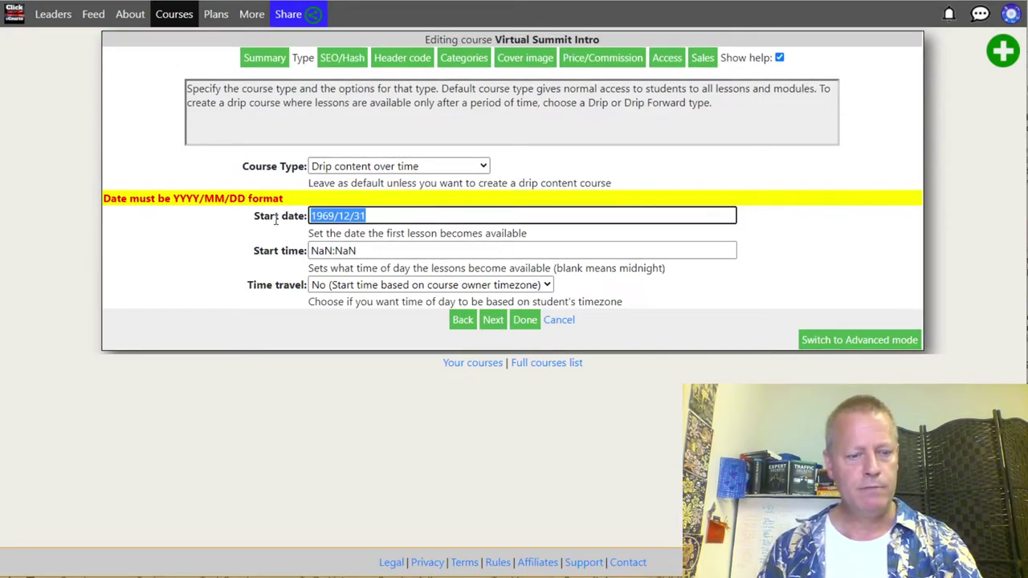
text(1/07/20)
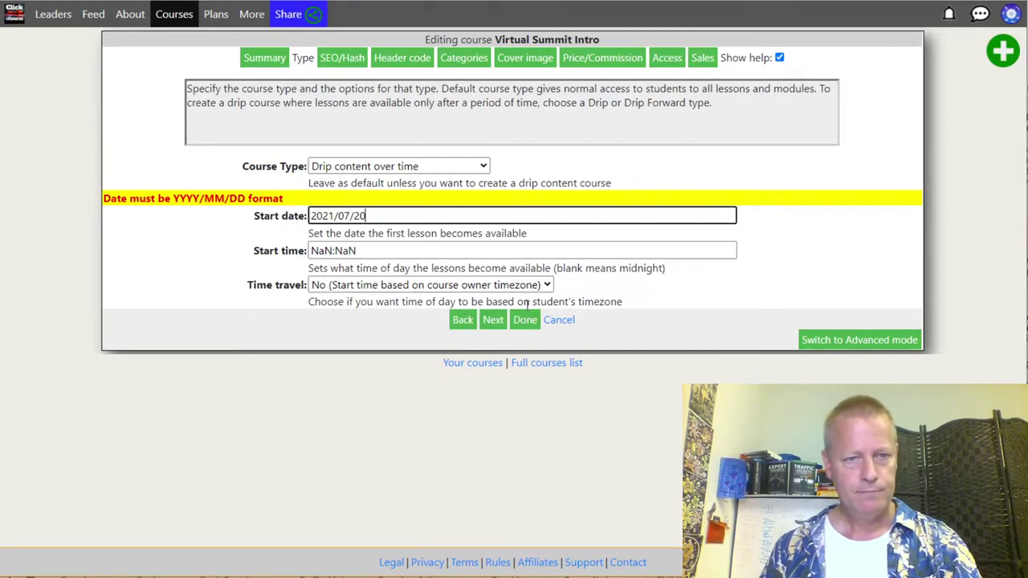
drag(361, 250, 253, 252)
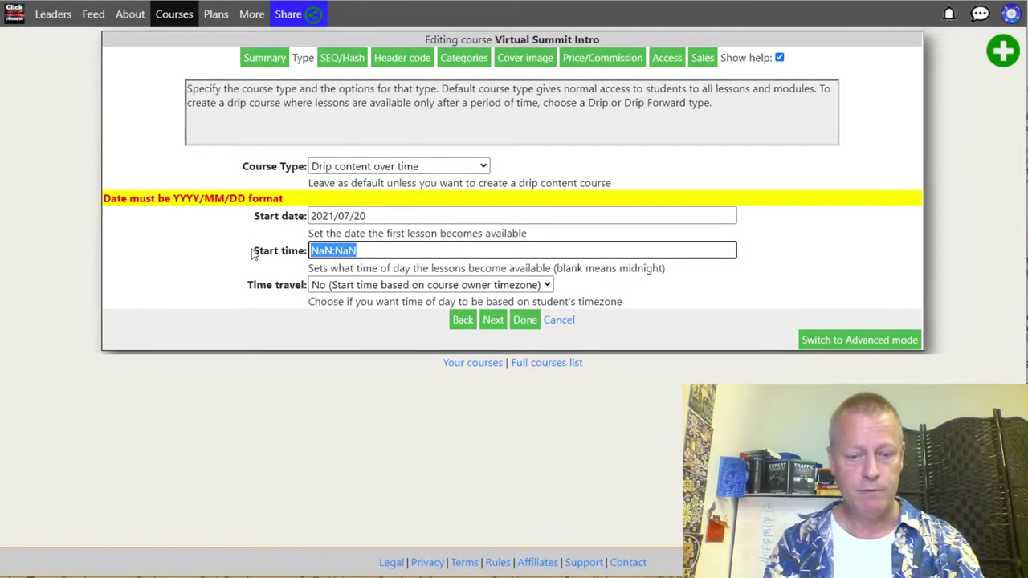
text(08:00)
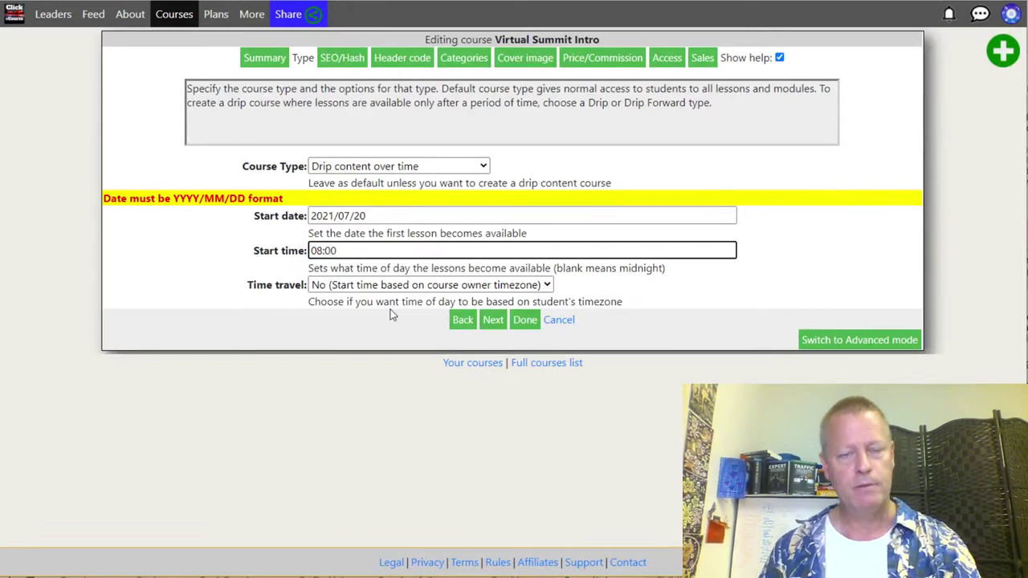
click(493, 319)
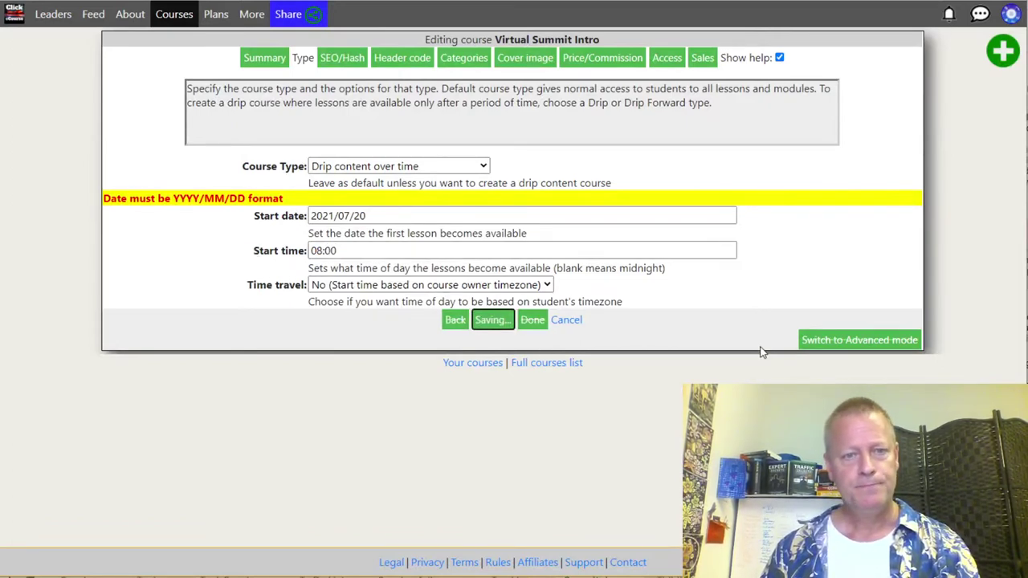
click(342, 59)
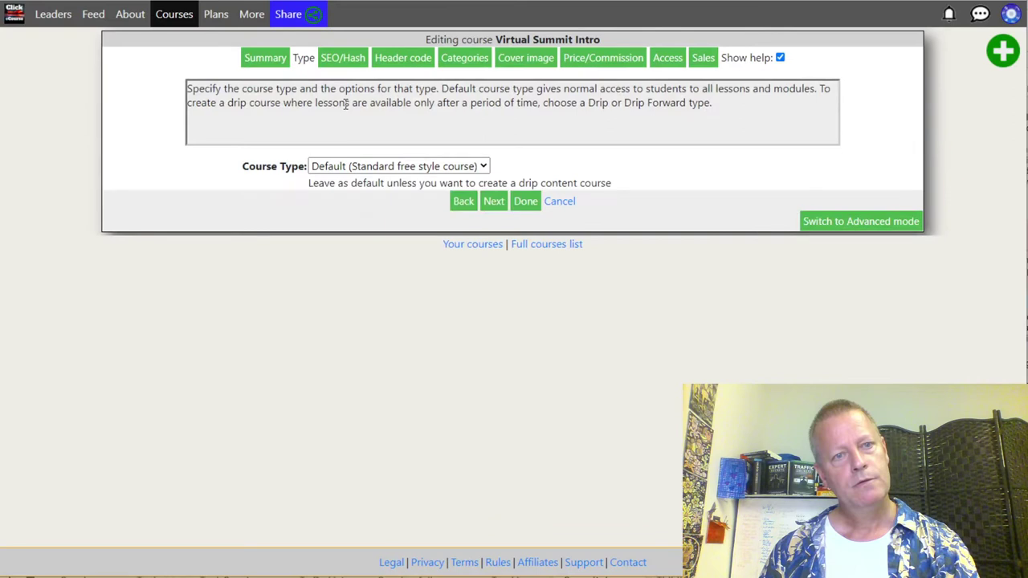
Step: Reselect Drip content over time, starting 2021/07/20 at 08:00, and save it
click(398, 166)
click(369, 206)
click(359, 200)
text(2021/07/20)
click(335, 235)
text(08:00)
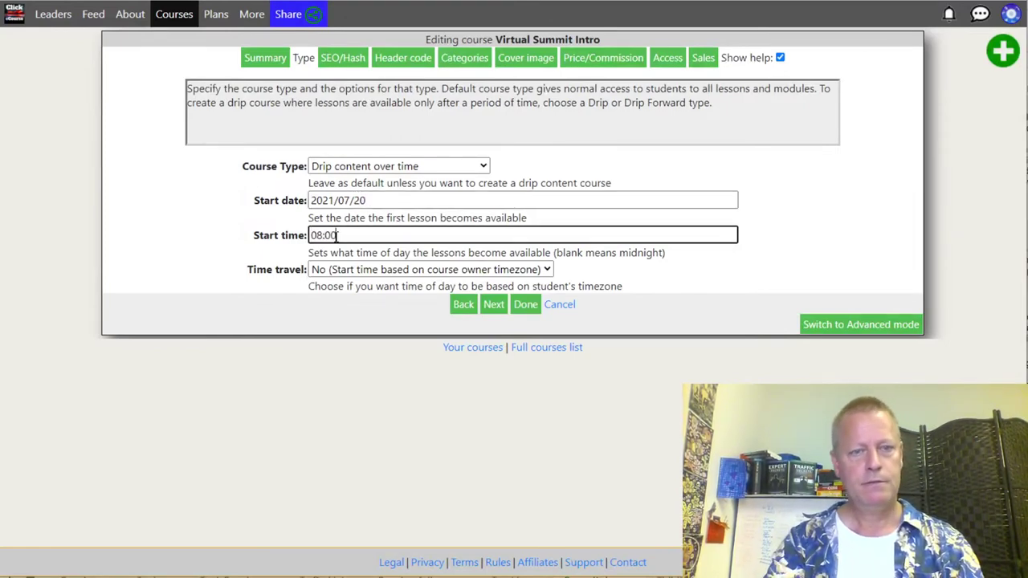
click(492, 305)
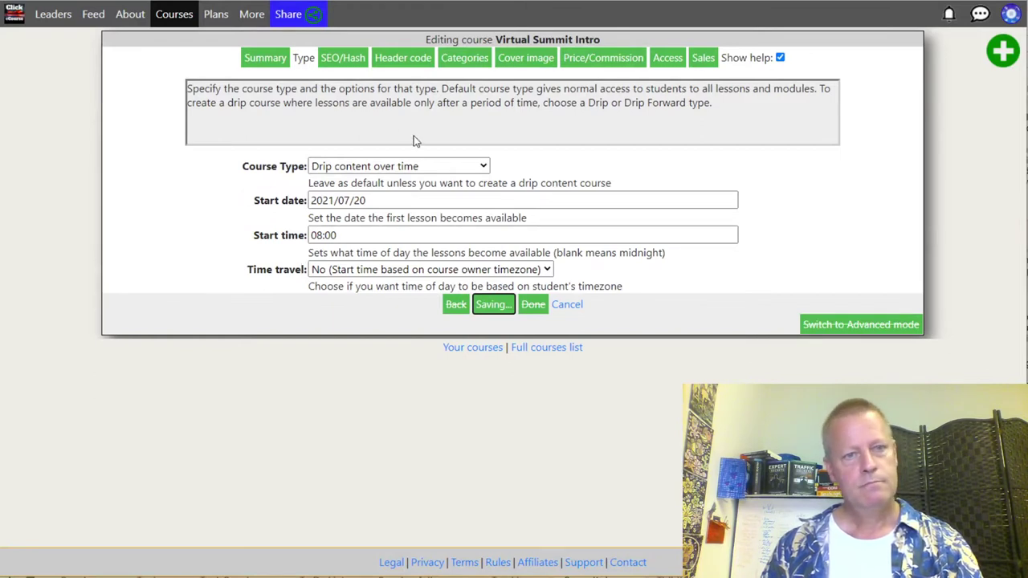
click(337, 60)
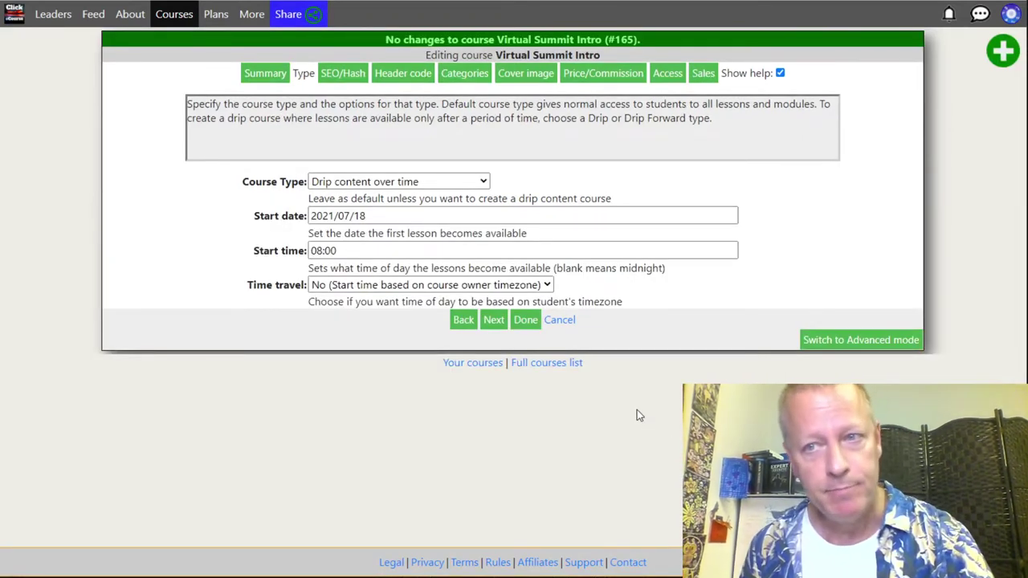
click(1010, 14)
Step: Filter the time zones for 'new' and save America/New_York as the account time zone
click(887, 276)
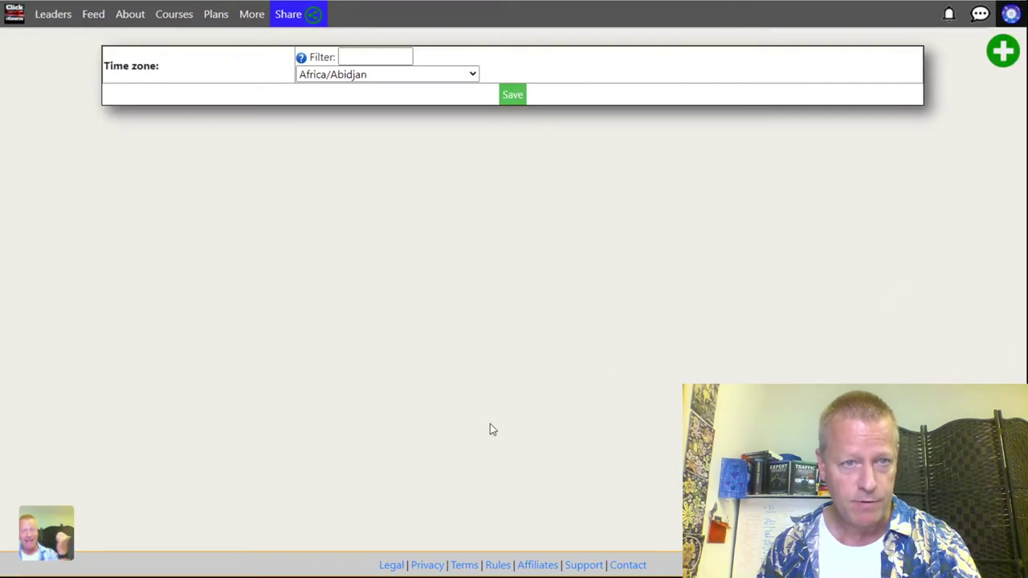
click(344, 75)
scroll(425, 271, down, 3)
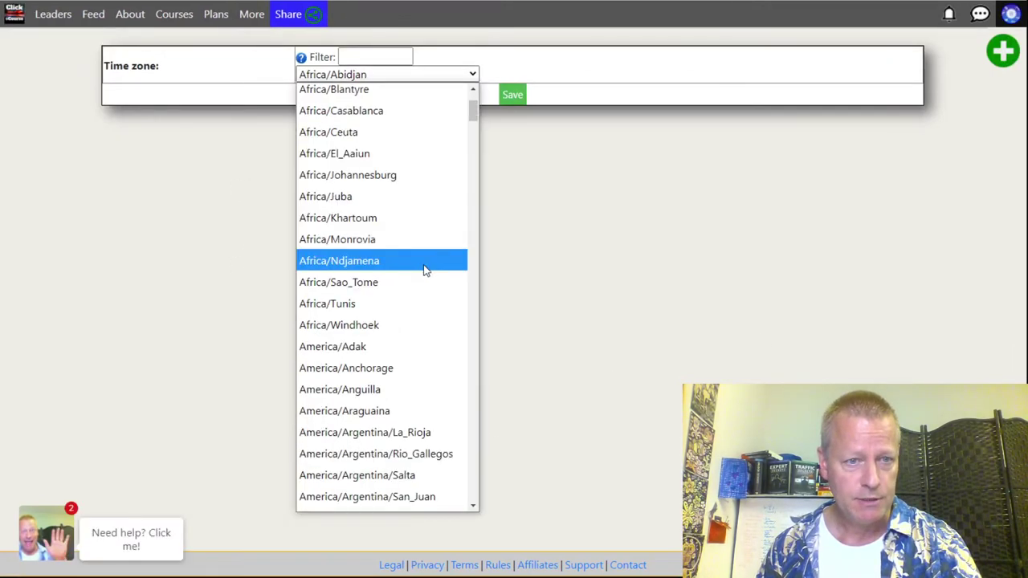
text(nz)
click(368, 57)
text(new)
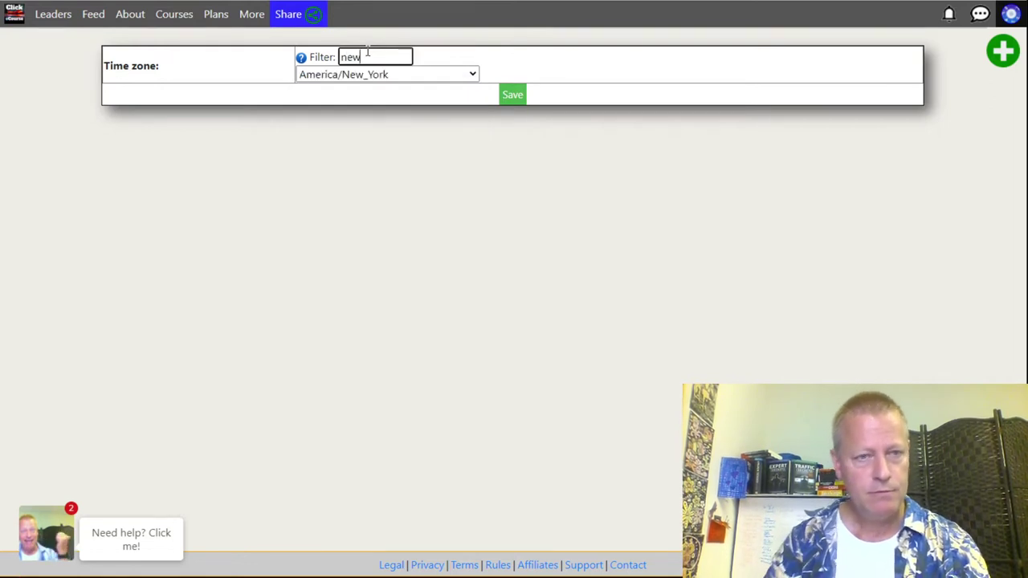
click(378, 75)
click(466, 93)
click(511, 95)
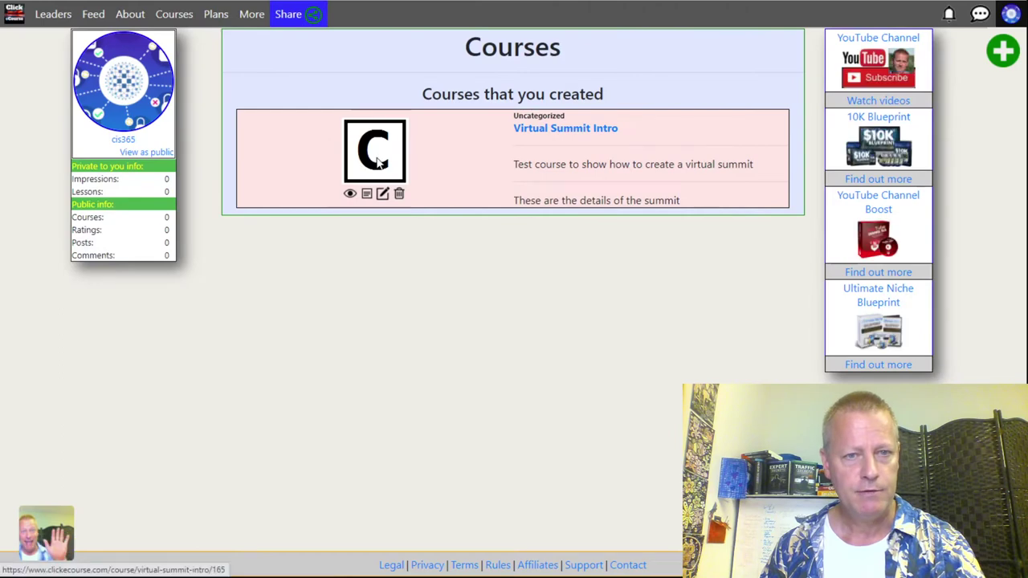
Step: Edit Virtual Summit Intro's Type settings, changing the drip start date to 2021/07/20
click(374, 158)
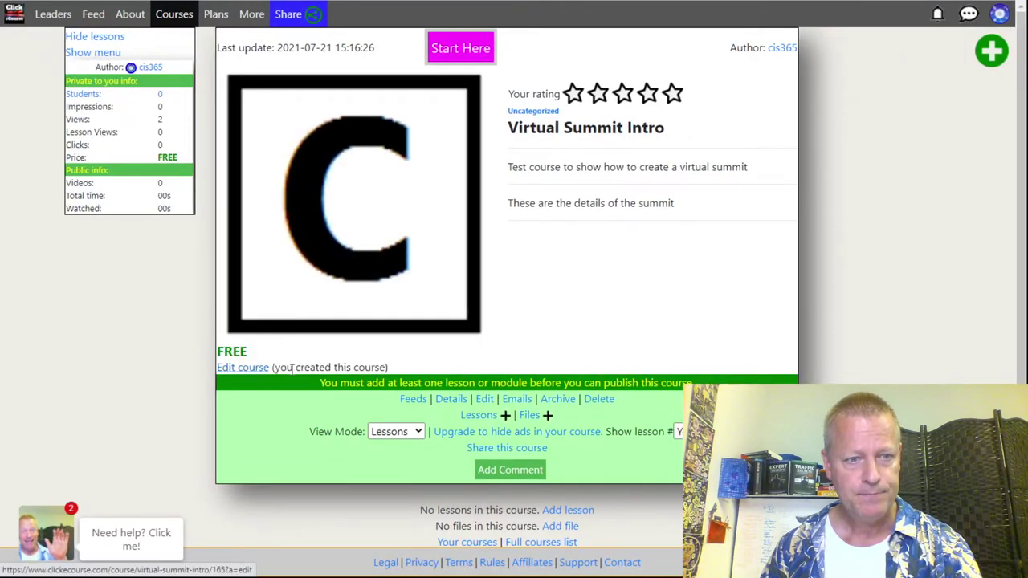
click(245, 366)
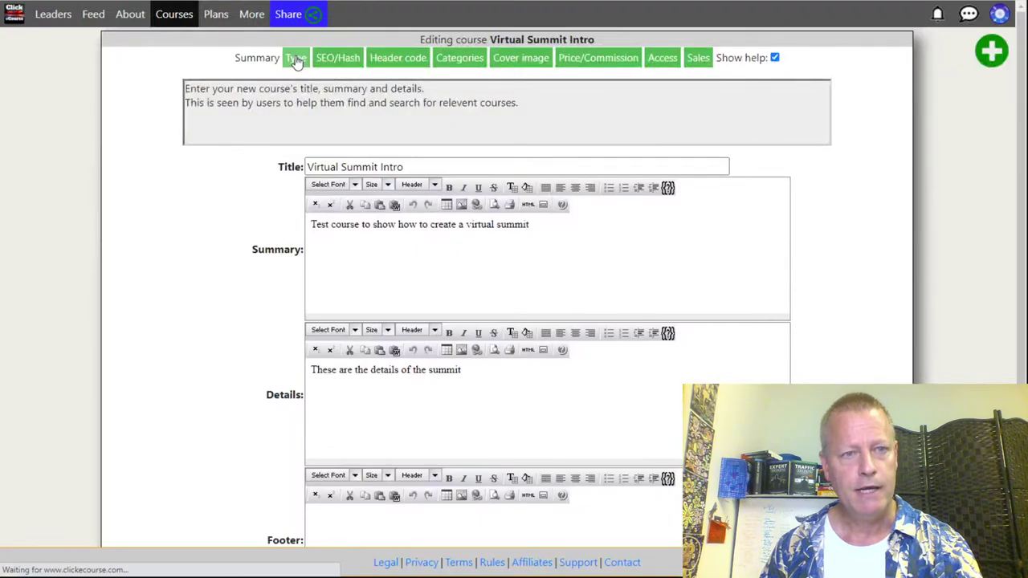
click(295, 60)
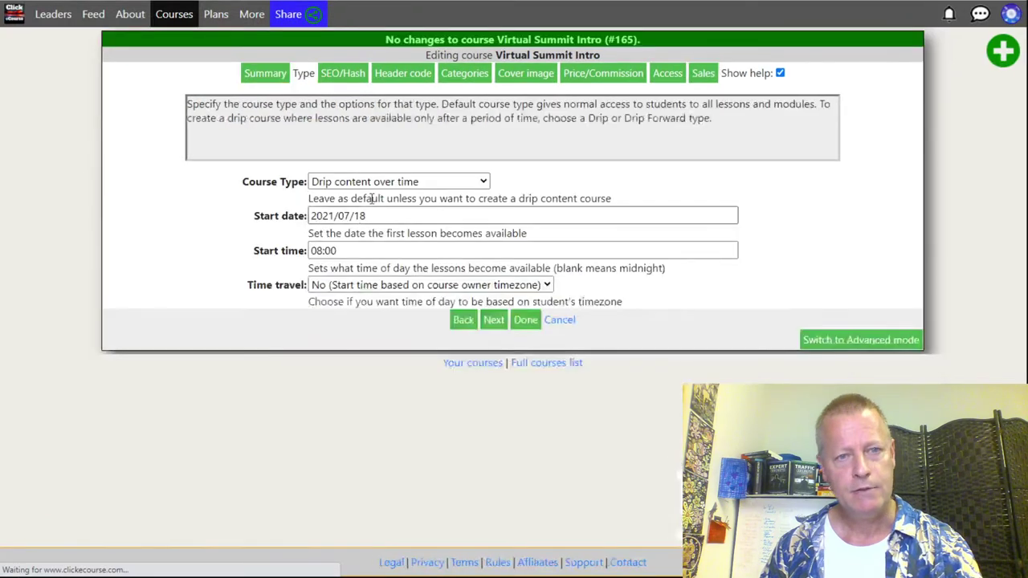
click(376, 216)
key(BackSpace)
key(BackSpace)
text(20)
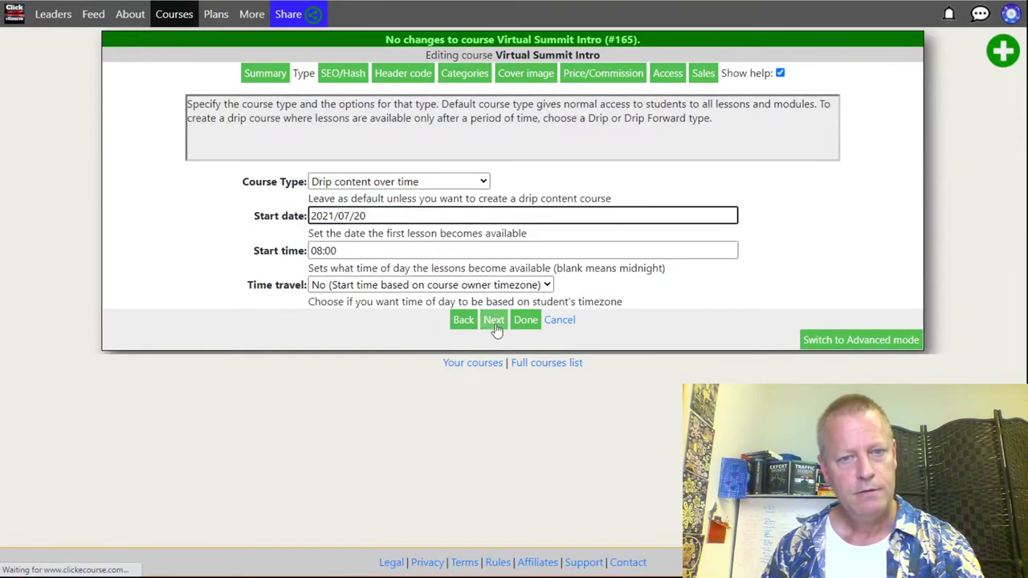
click(494, 321)
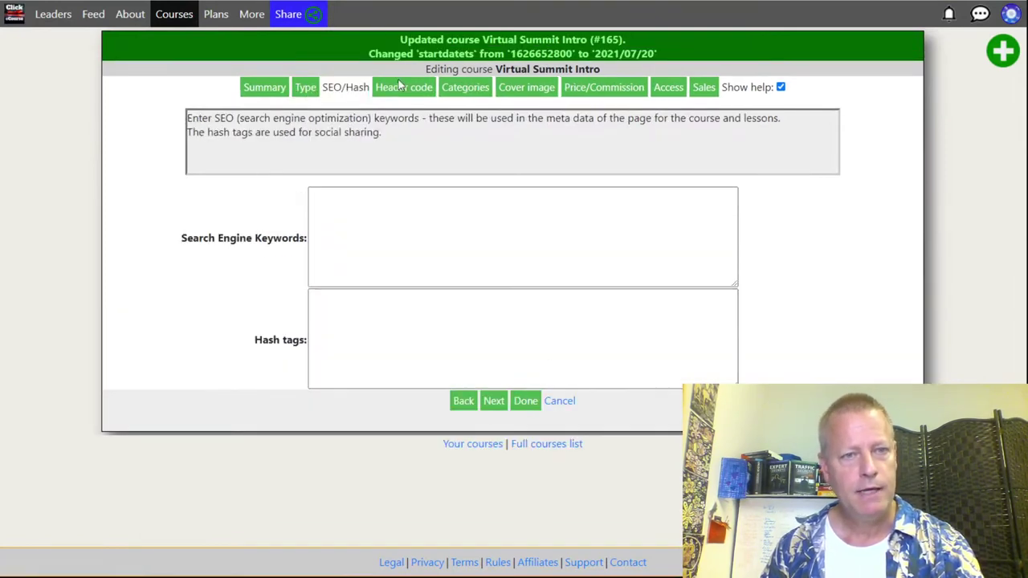
Step: Set the course cover image to Dynamic-SSL-Certificate-Updates.png
click(520, 90)
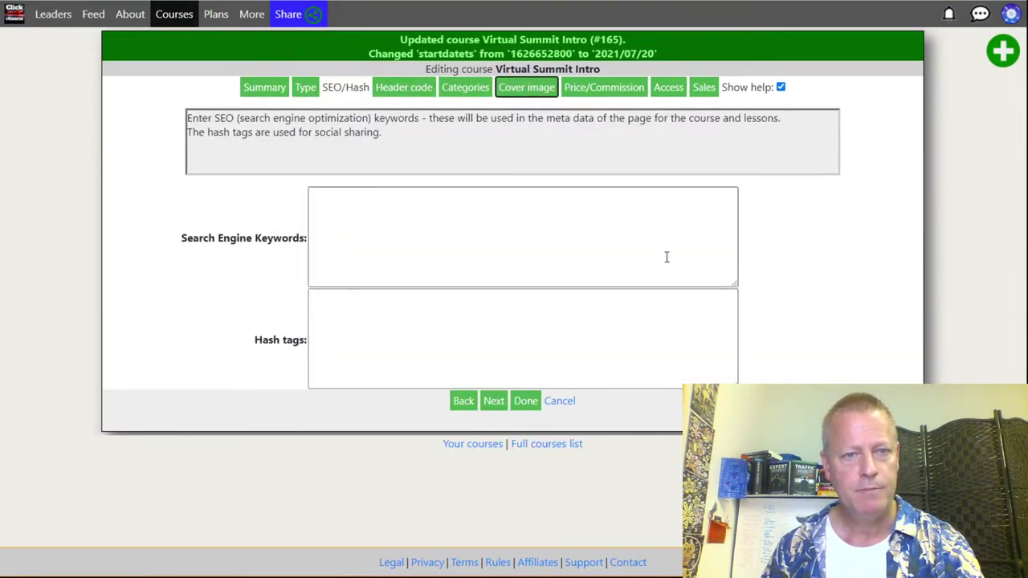
click(350, 252)
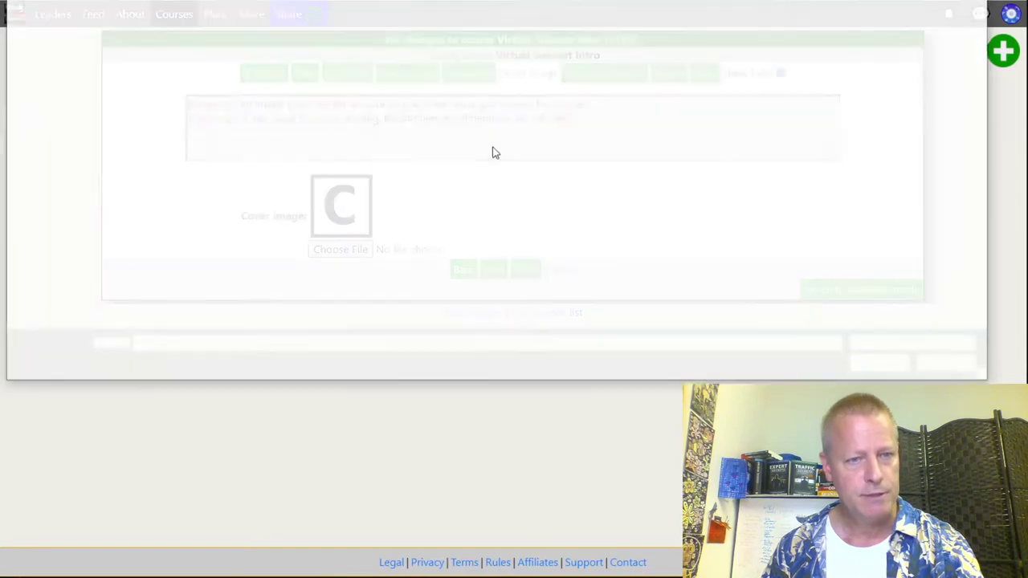
double_click(238, 57)
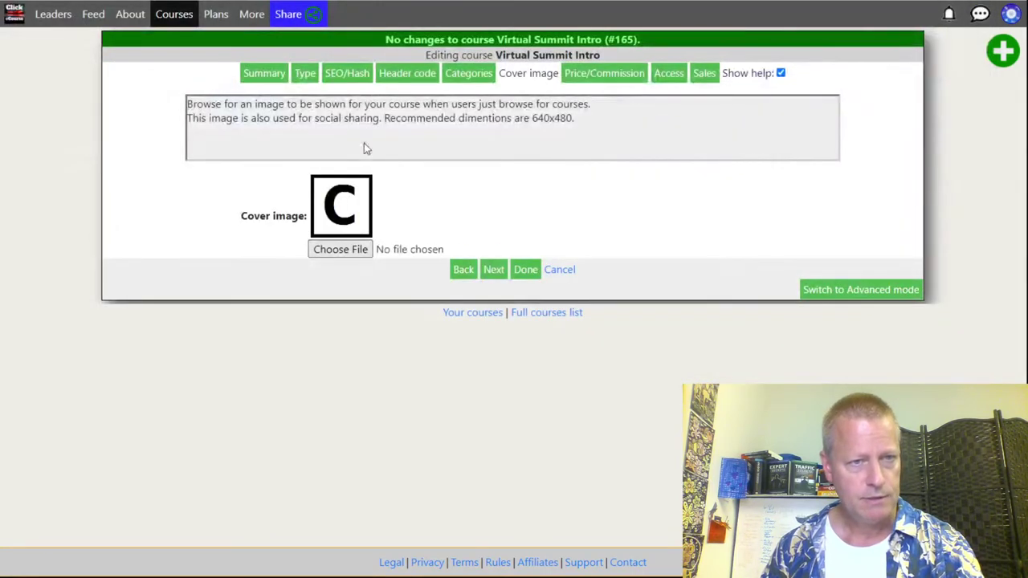
click(493, 269)
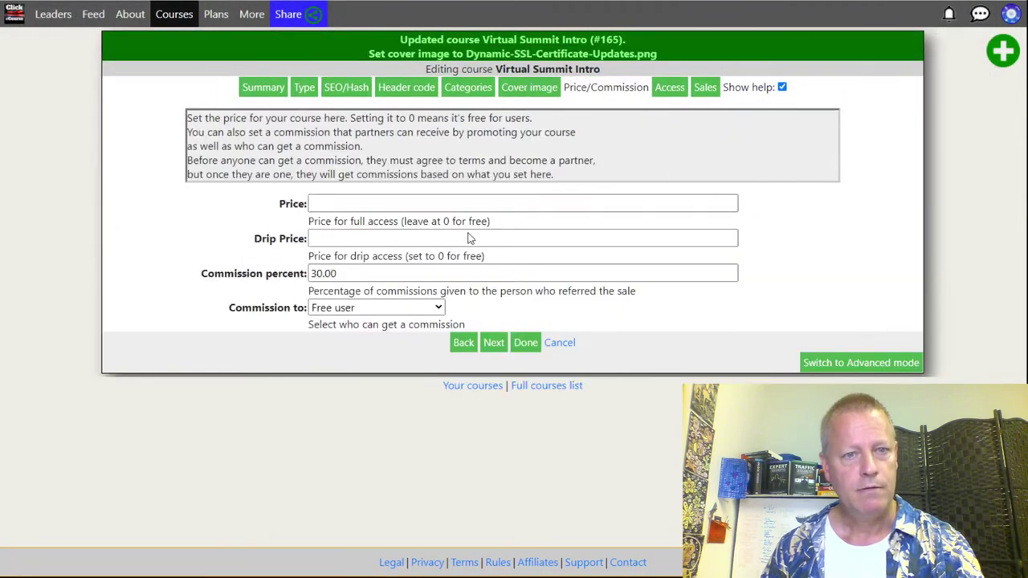
Step: Set the price to 200 and drip price to 0, and make access Unlisted
click(346, 204)
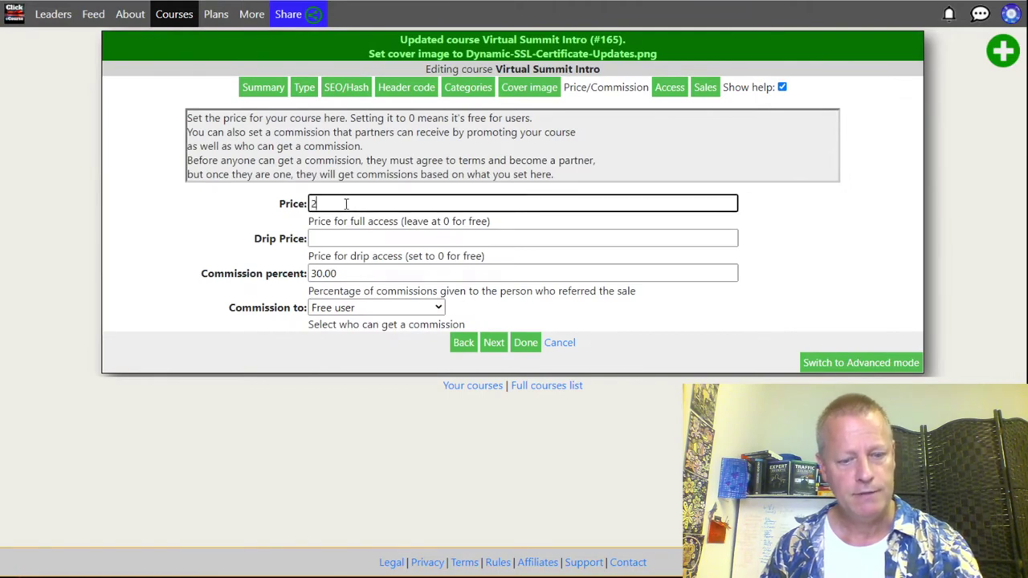
text(00)
click(333, 238)
text(0)
click(493, 343)
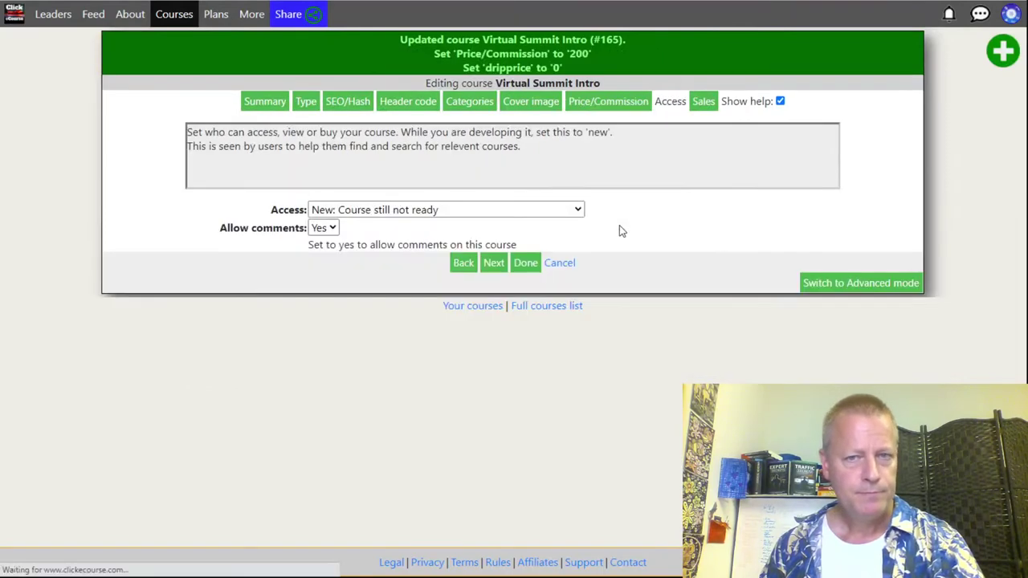
click(441, 212)
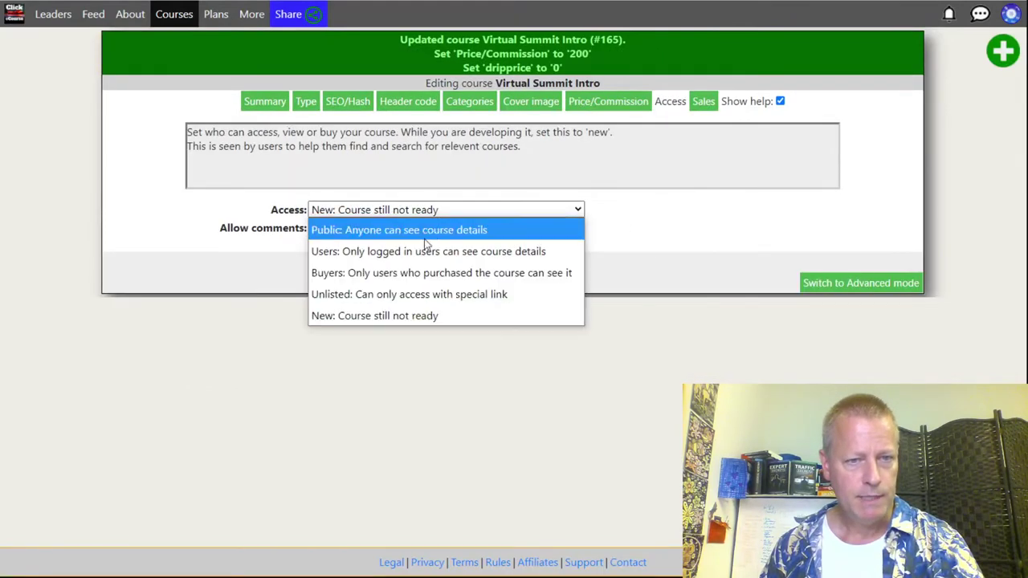
click(390, 295)
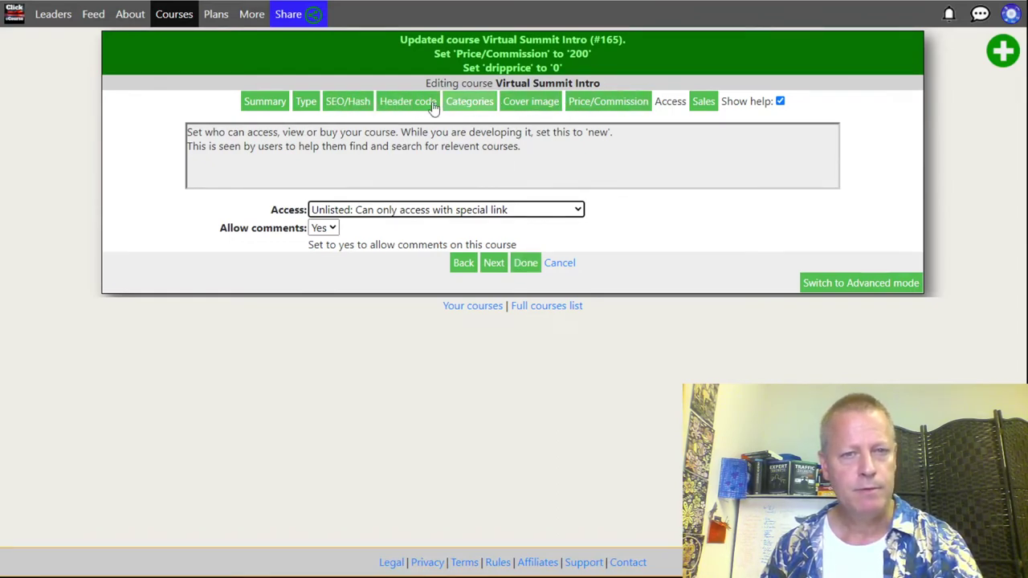
Step: Click Done to save the course settings and return to the Virtual Summit Intro page
click(523, 264)
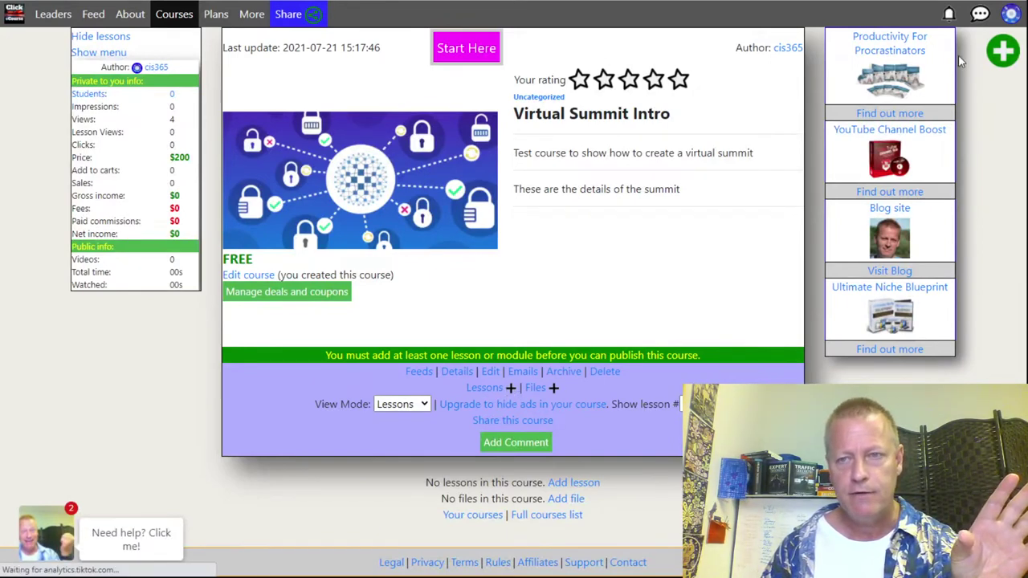
mouse_move(1004, 54)
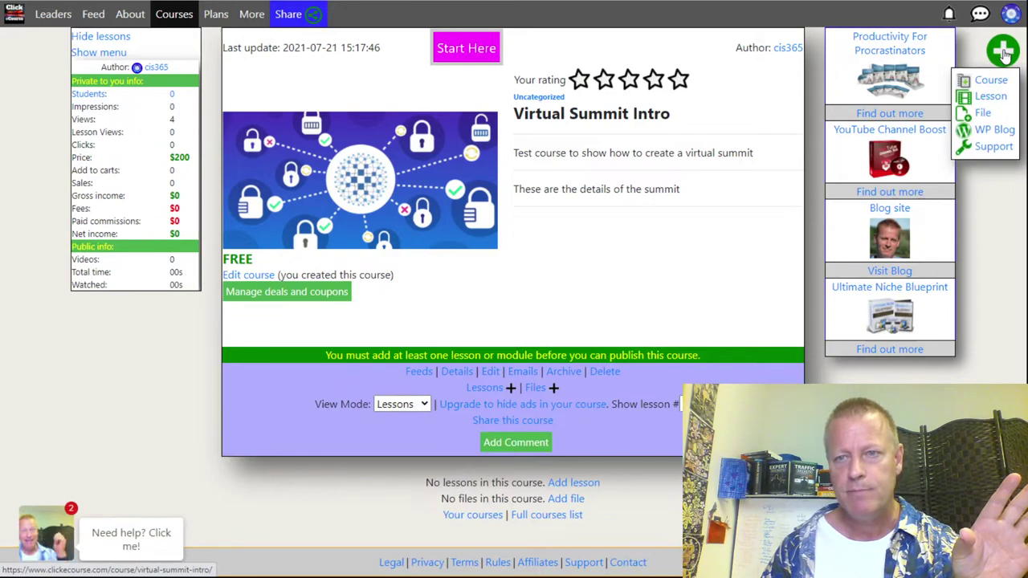
Step: Start a new lesson with your own content, titled Introduction
click(989, 100)
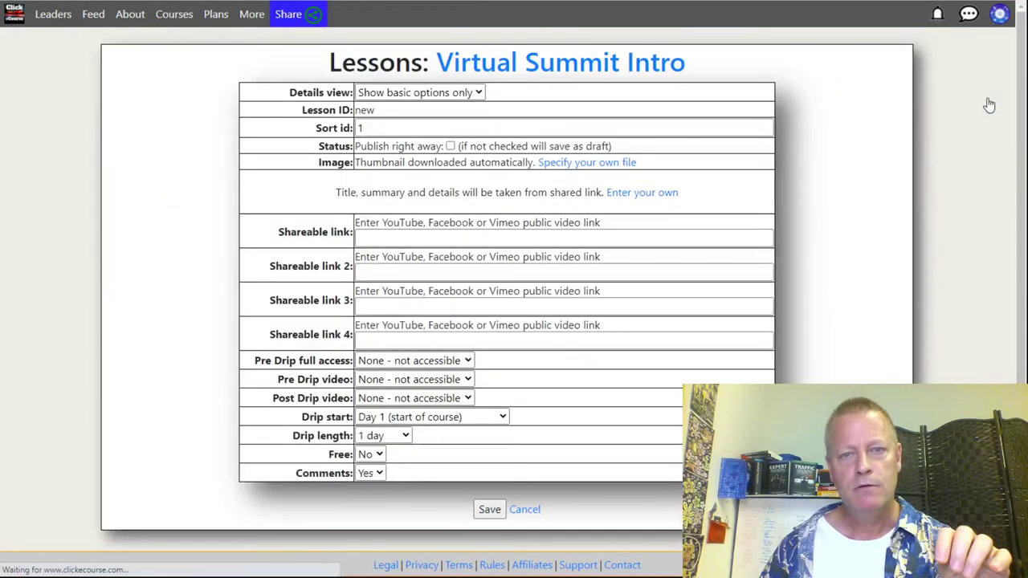
click(580, 164)
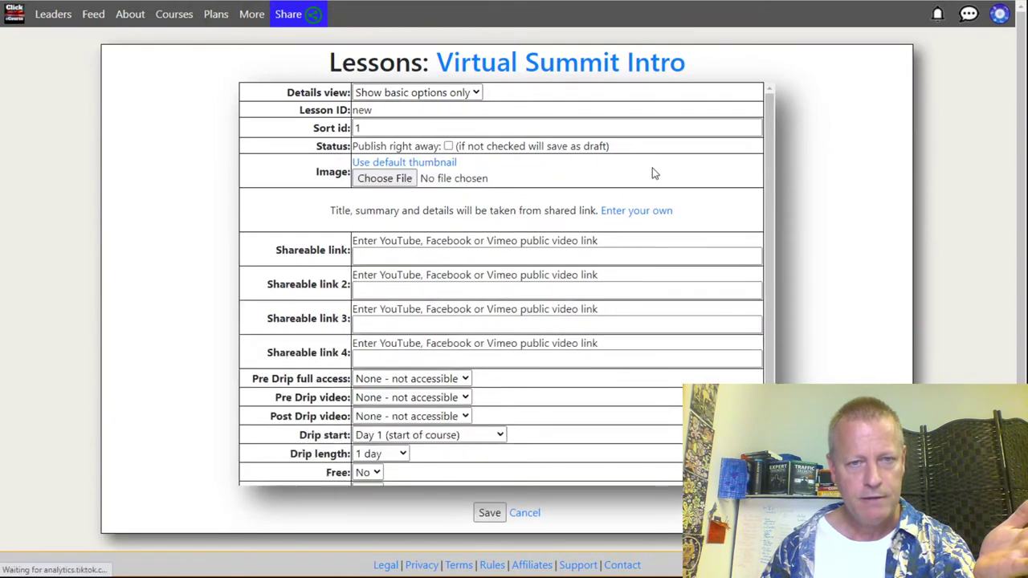
click(643, 213)
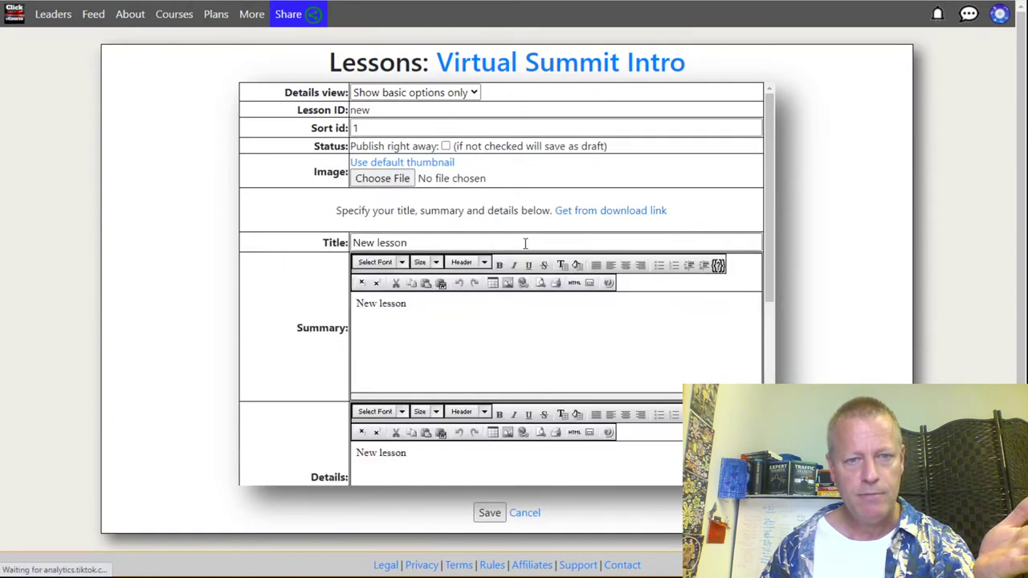
drag(419, 242, 307, 237)
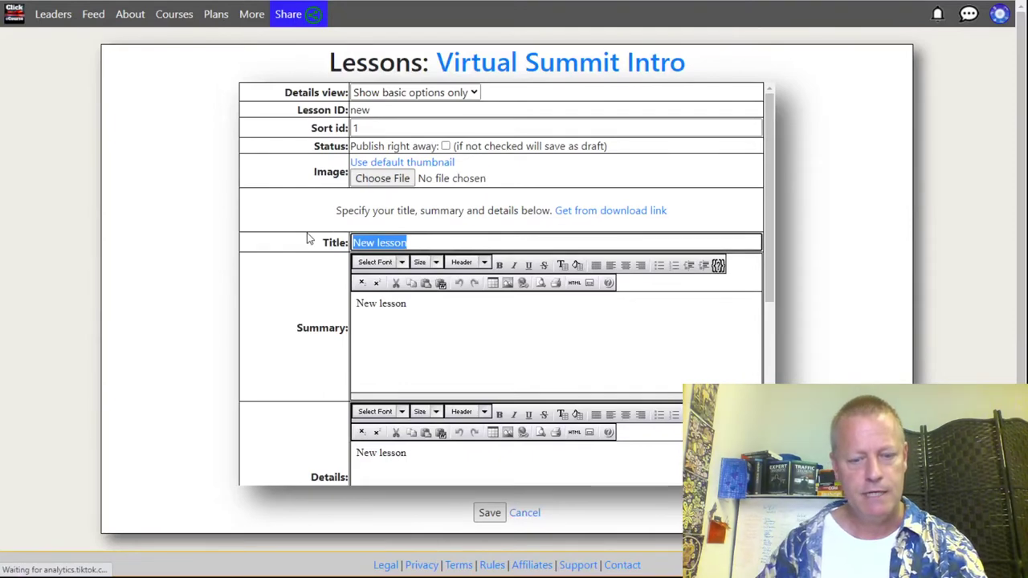
text(Introduction)
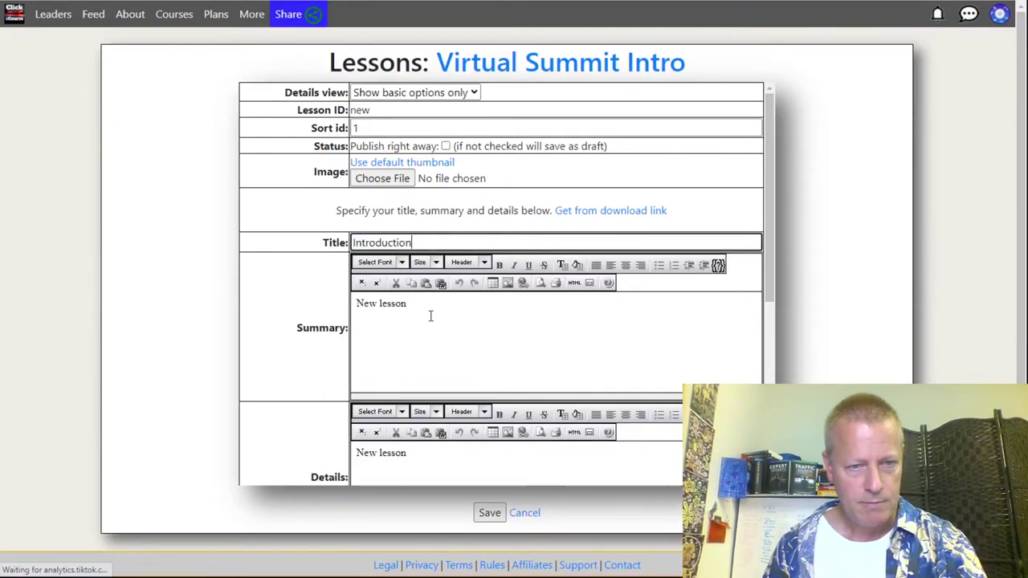
Step: Set the summary to 'This is what this is about' and details to 'We will introduce the summit here'
drag(430, 316, 294, 310)
text(This )
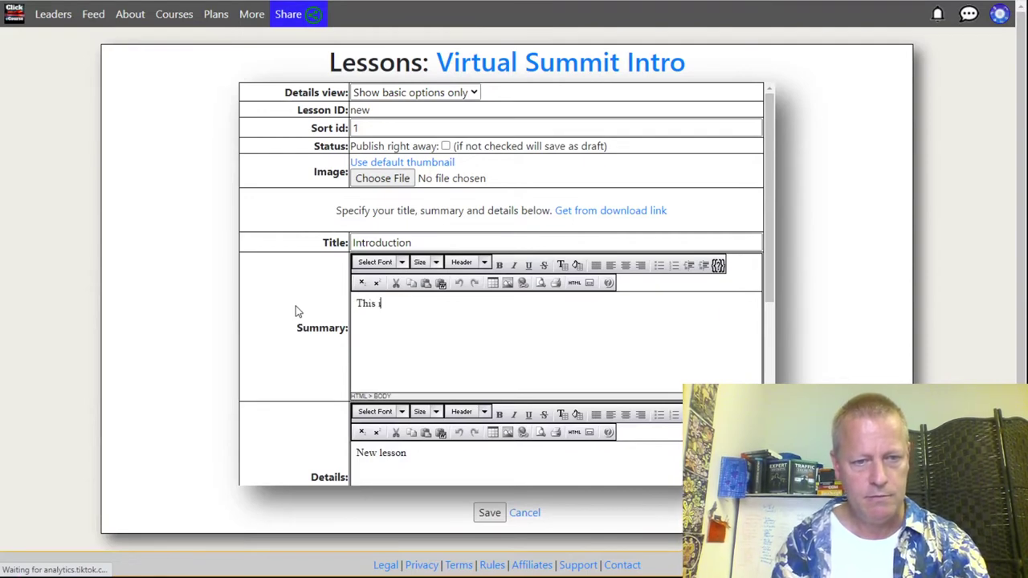
text(is what this is about)
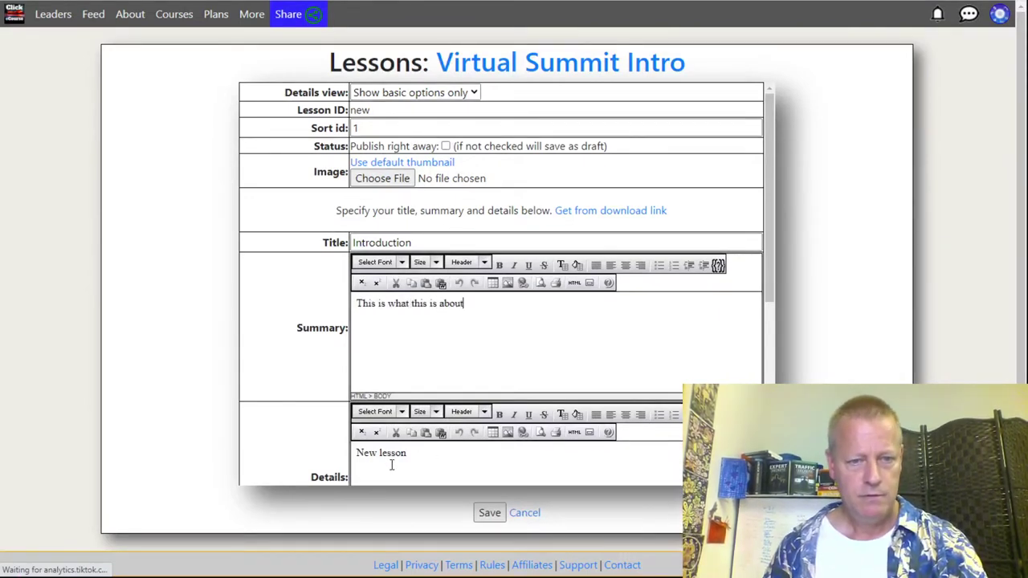
drag(420, 453, 284, 457)
text(We)
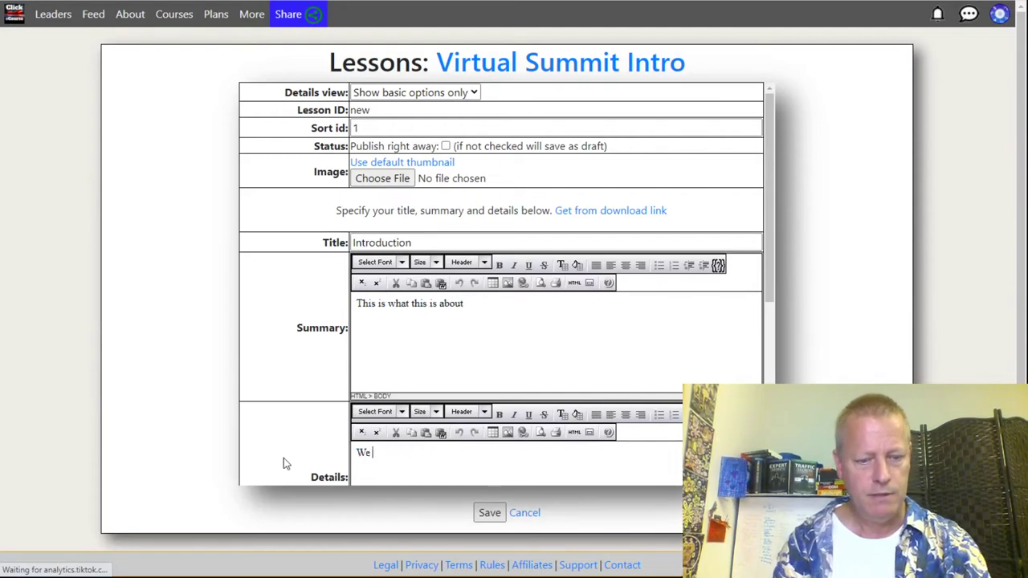
text( will introduce the summit here)
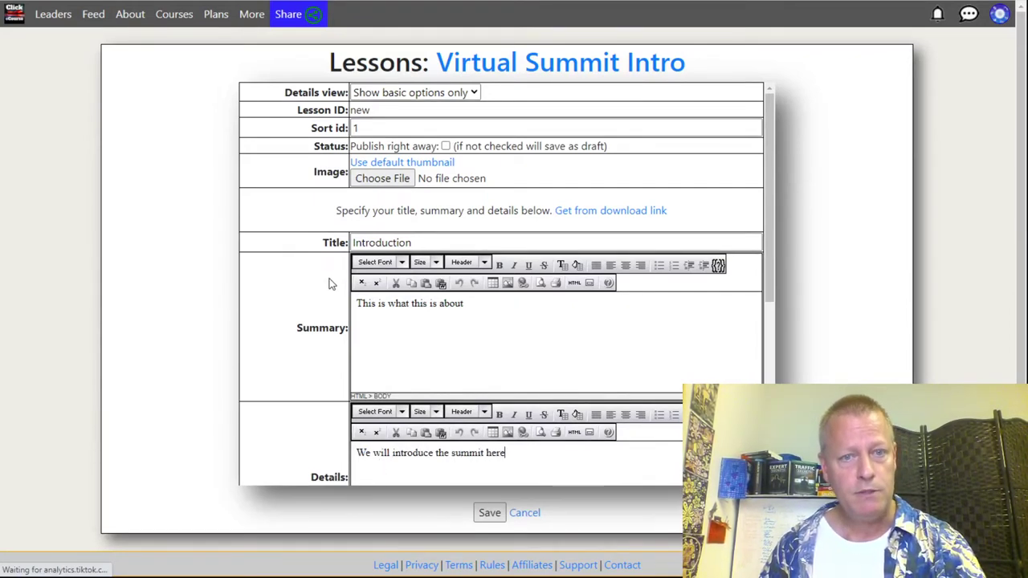
scroll(313, 299, down, 4)
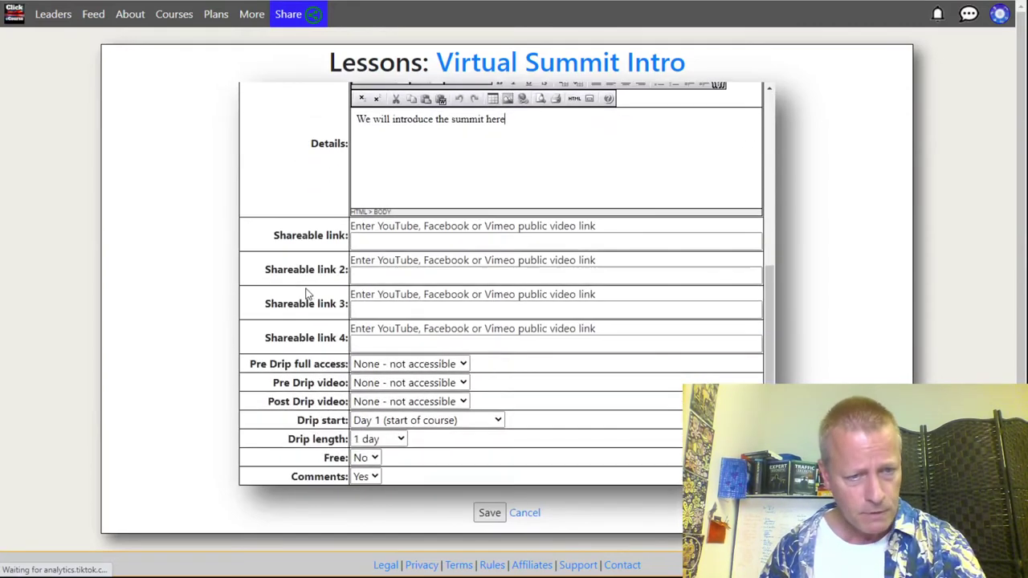
click(382, 241)
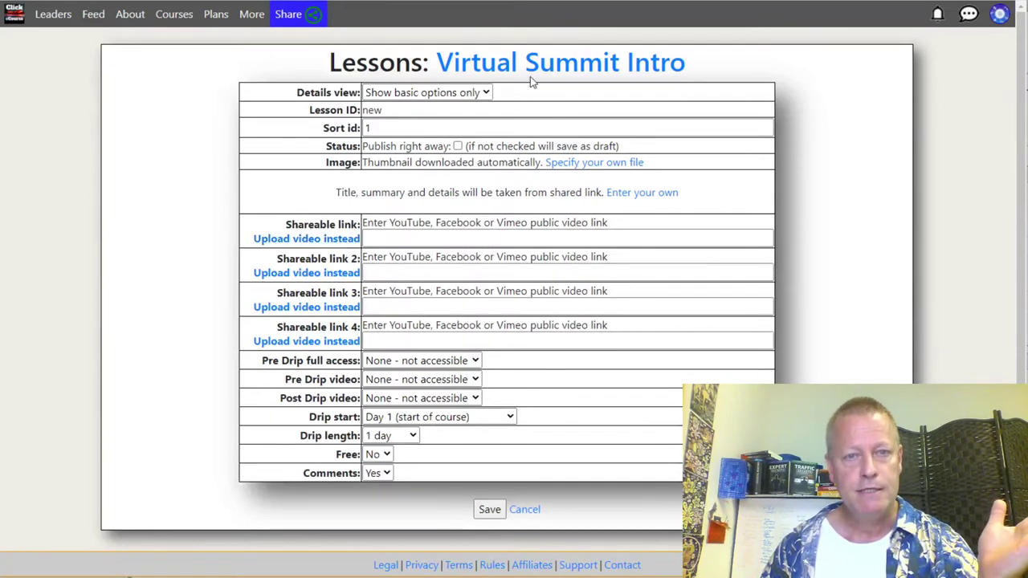
Step: Browse the BitClout Virtual Summit videos folder and pick Introduction to Summit Platform.mp4 as lesson image
click(592, 164)
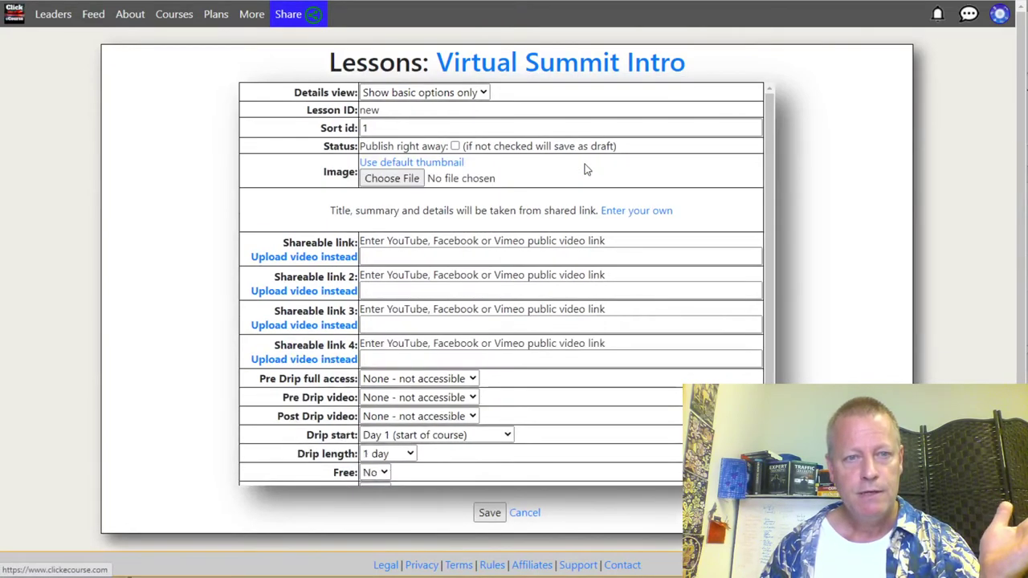
click(394, 180)
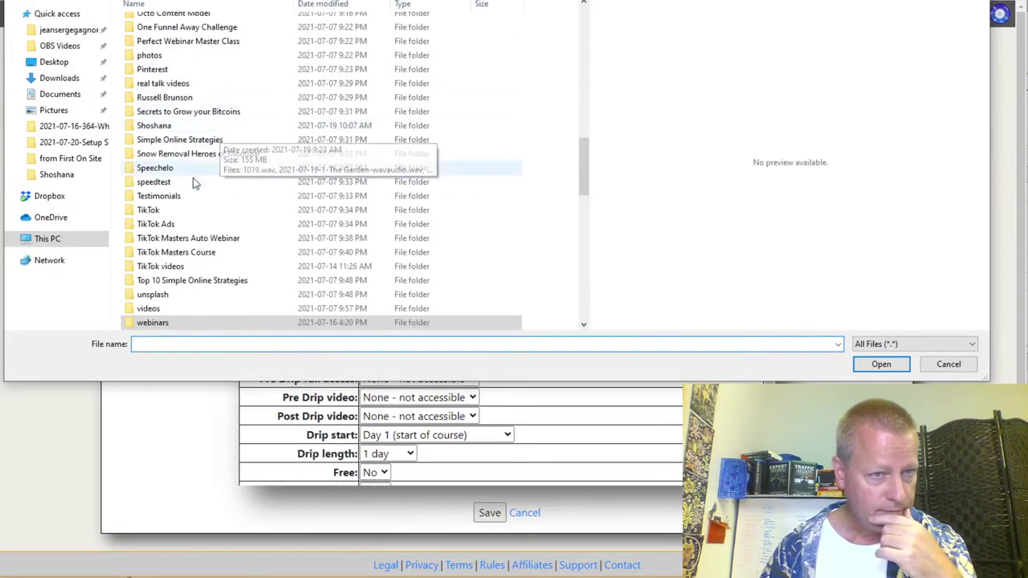
scroll(197, 121, up, 15)
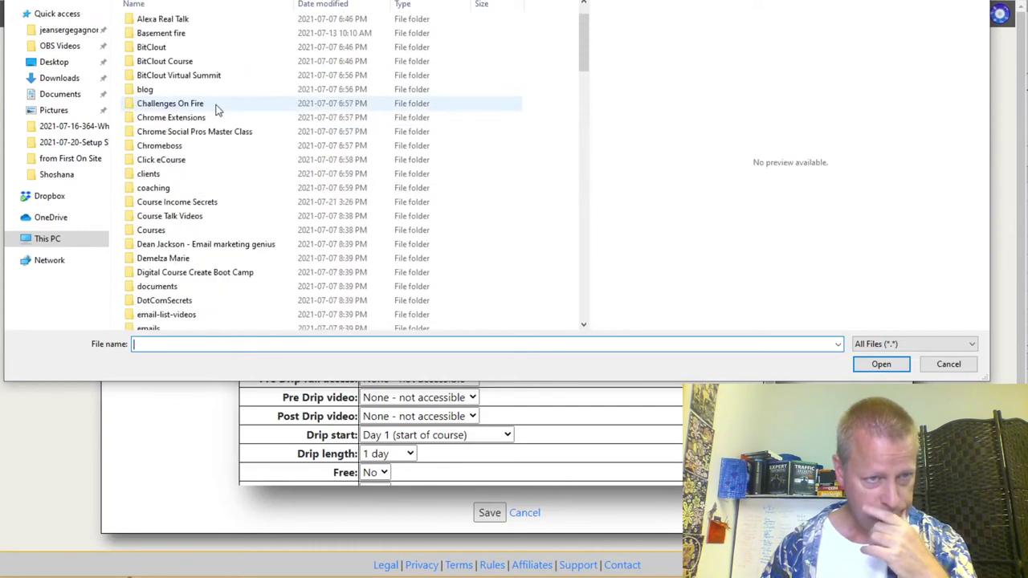
click(178, 76)
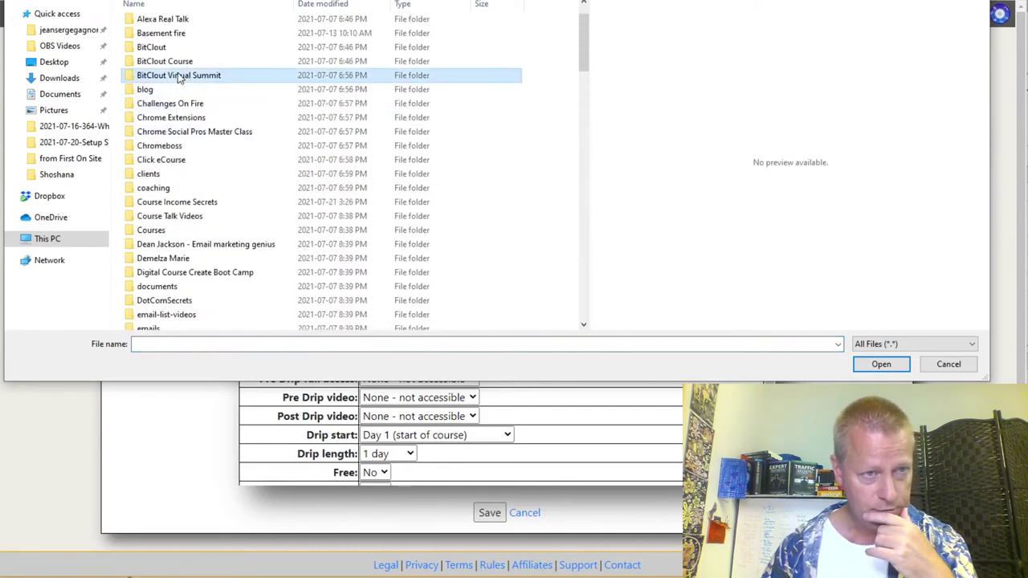
double_click(179, 76)
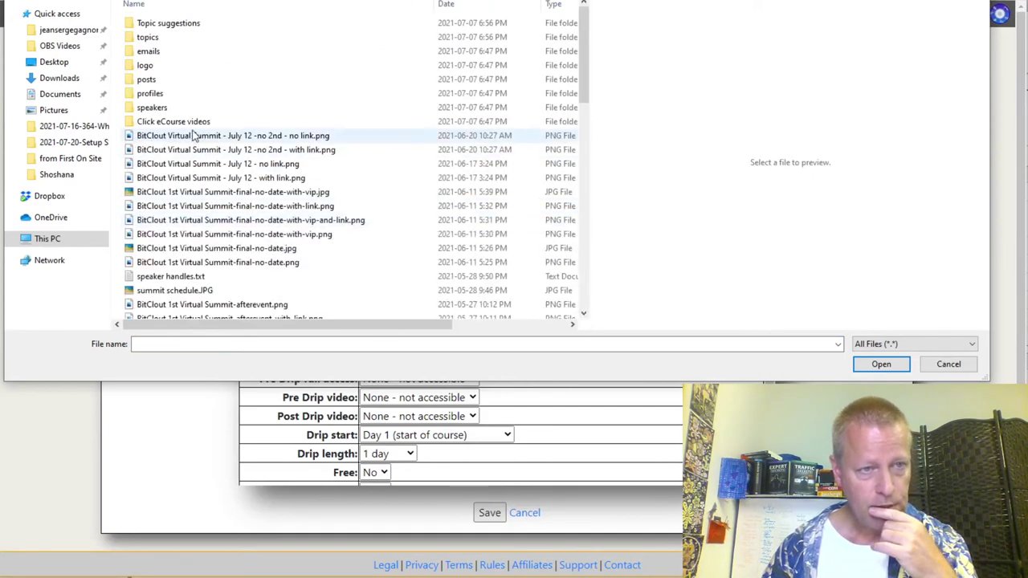
double_click(173, 121)
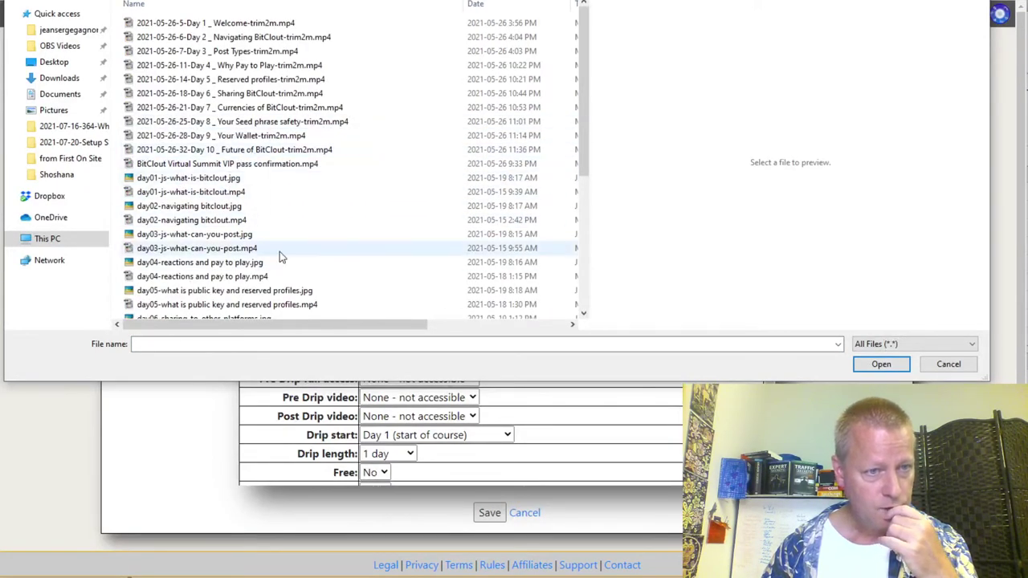
scroll(280, 249, down, 5)
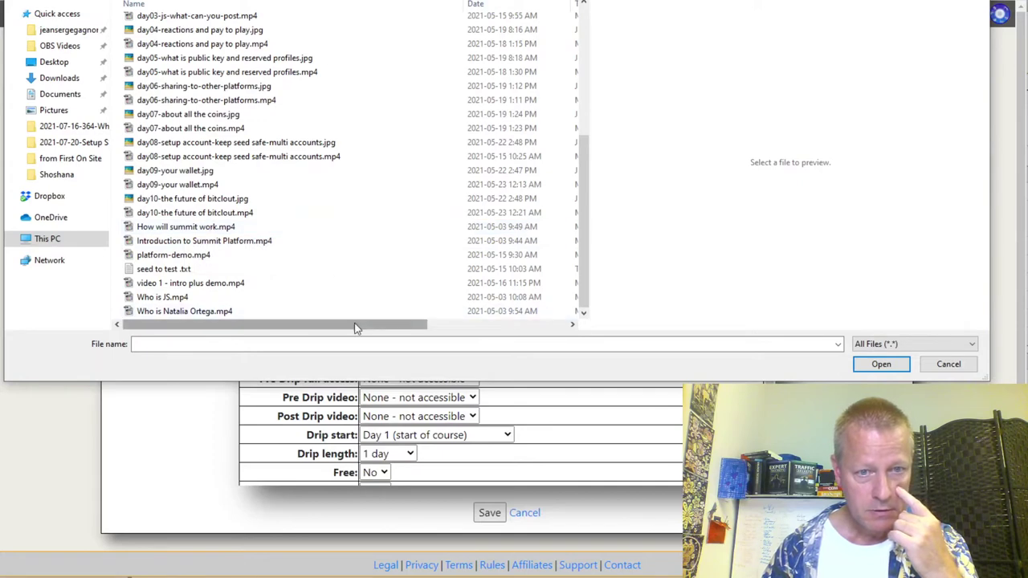
drag(355, 324, 358, 325)
drag(589, 273, 729, 275)
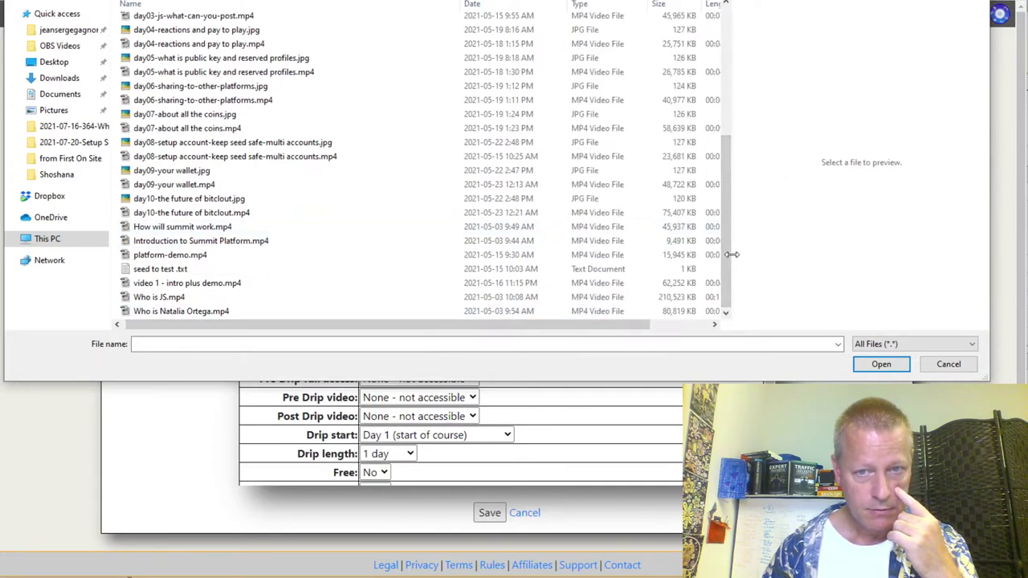
drag(736, 256, 803, 253)
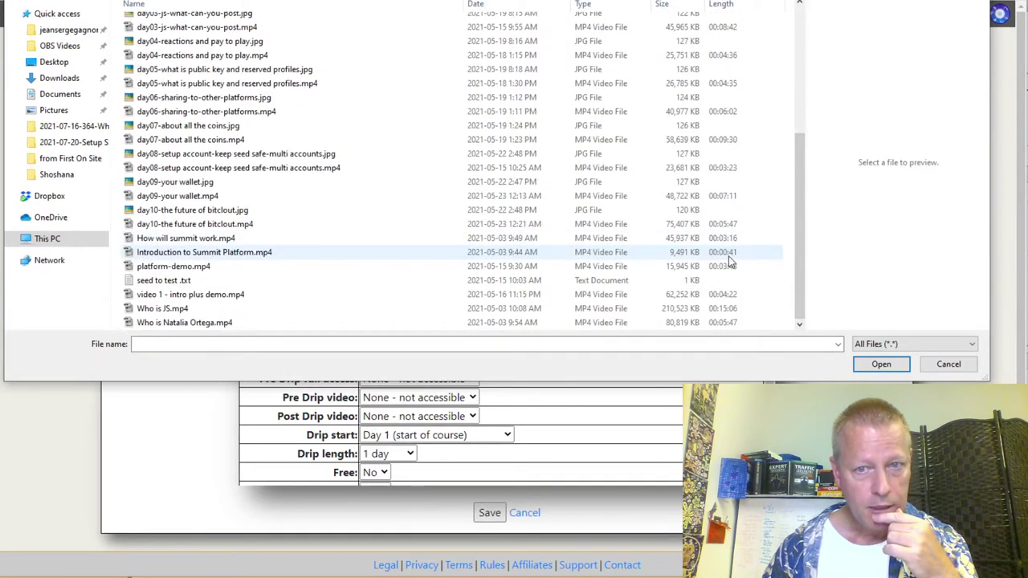
double_click(259, 256)
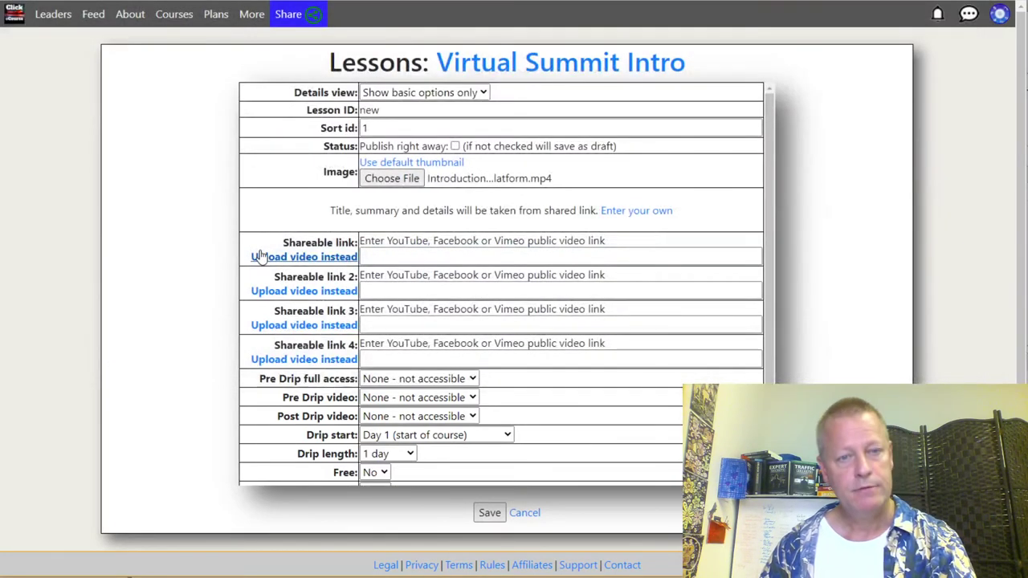
Step: Drop the chosen image and use the default, automatically downloaded thumbnail instead
click(391, 178)
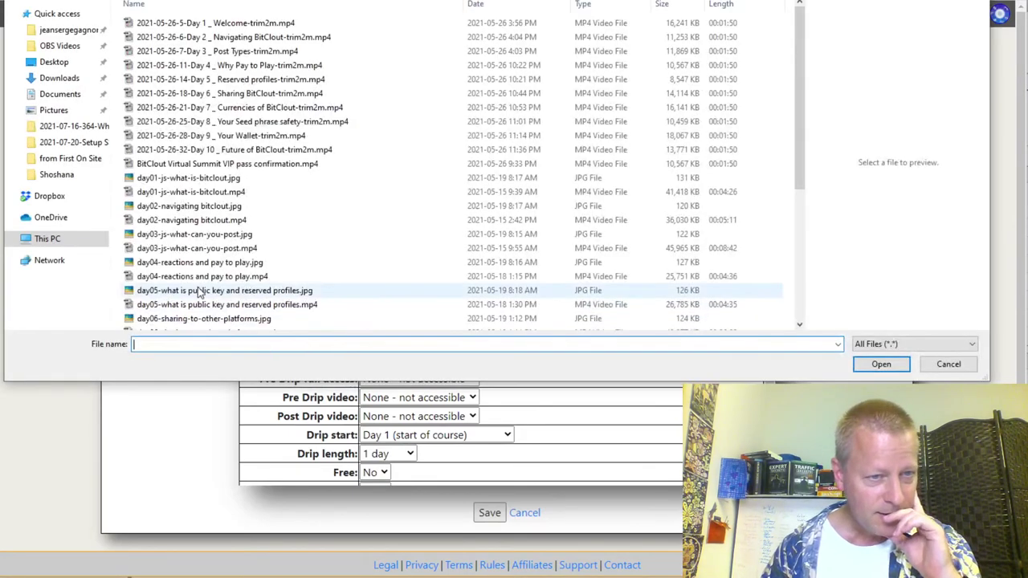
scroll(261, 209, down, 5)
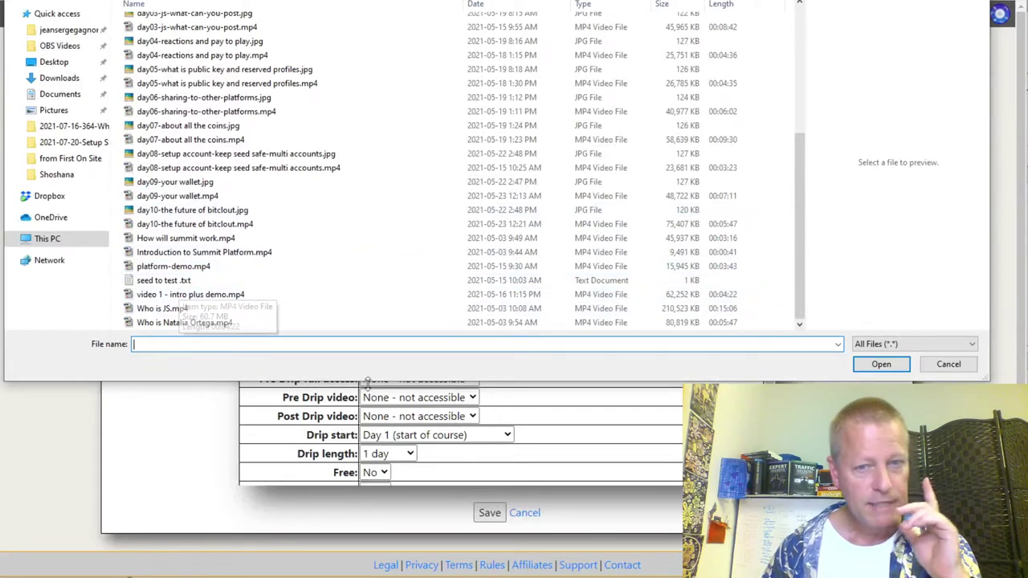
click(955, 365)
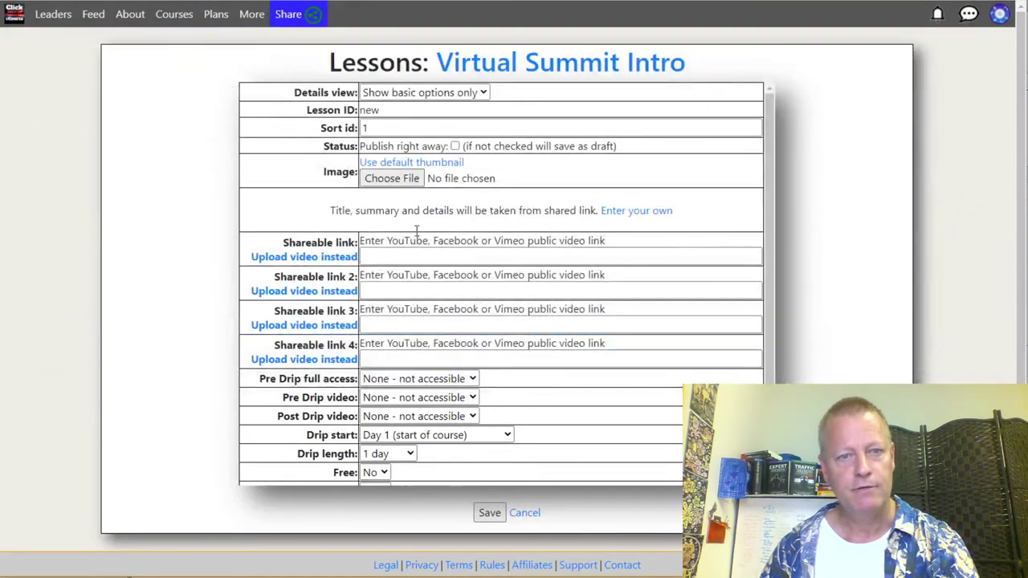
click(404, 183)
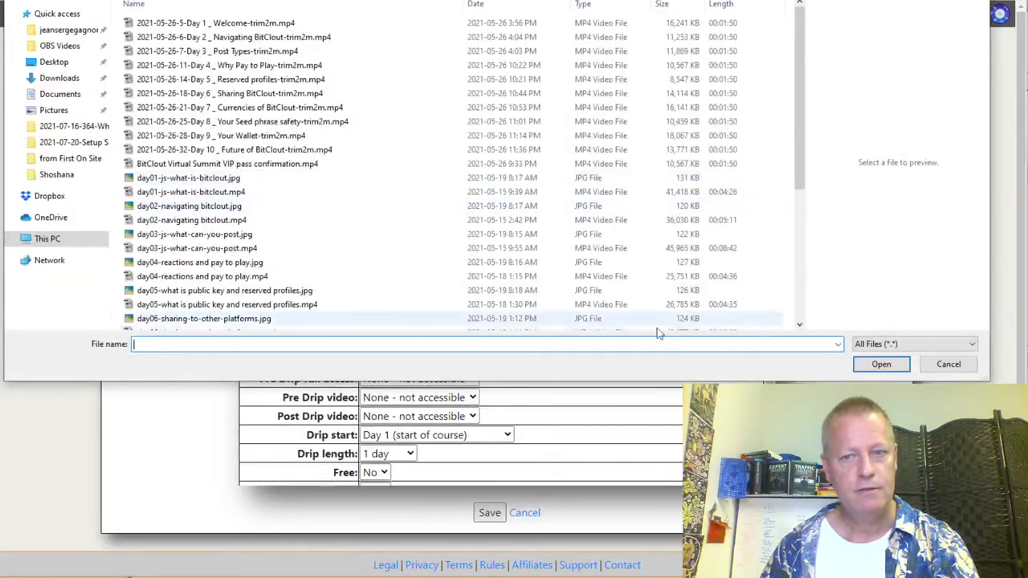
click(947, 364)
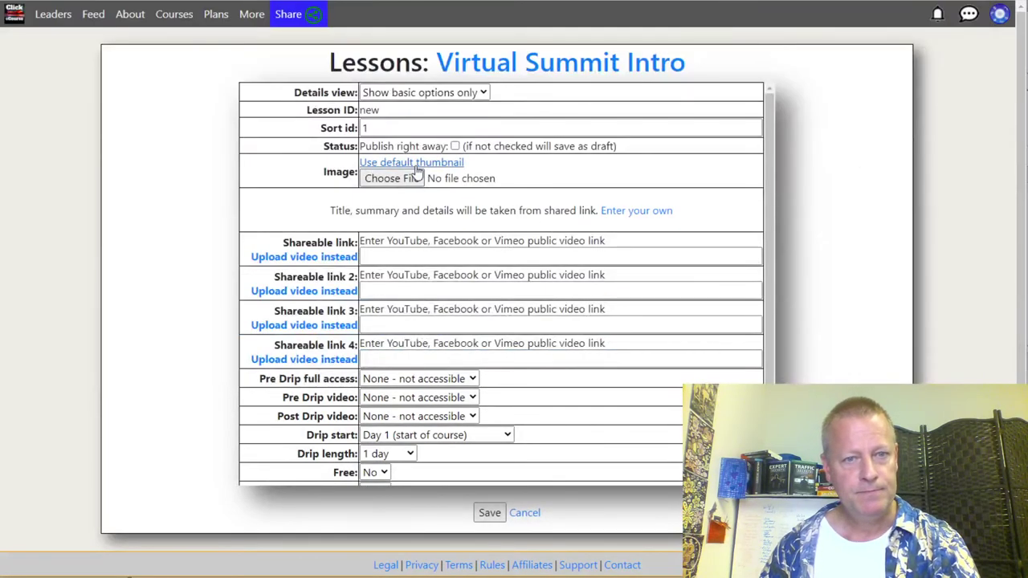
click(416, 169)
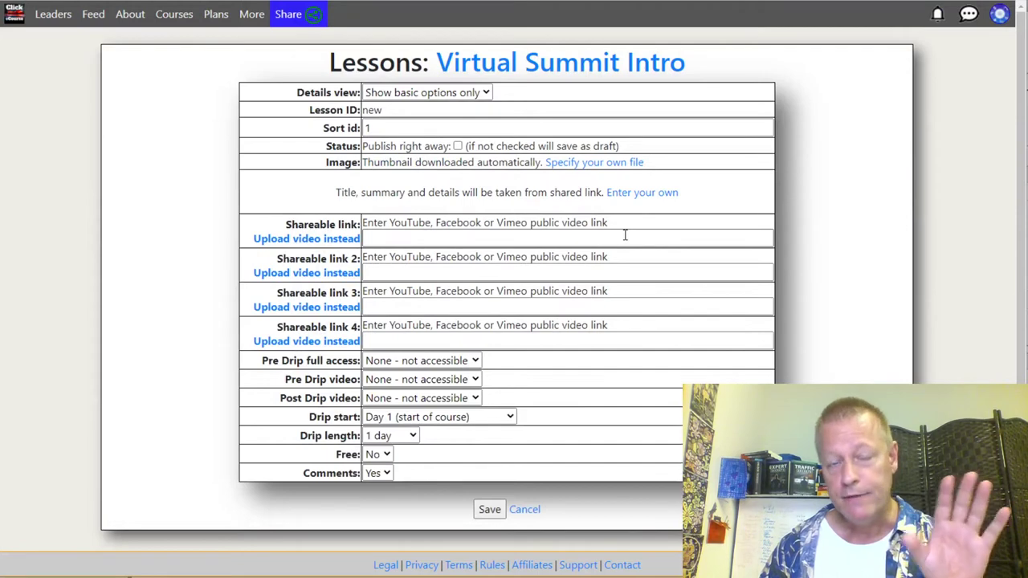
Step: Switch the first video to an upload and choose Introduction to Summit Platform.mp4
scroll(625, 235, down, 1)
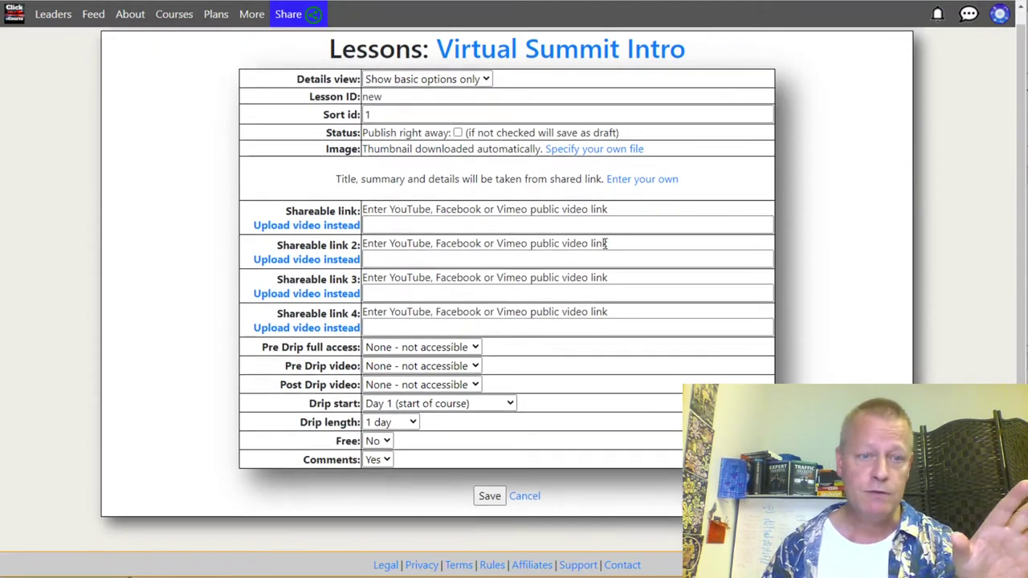
click(308, 226)
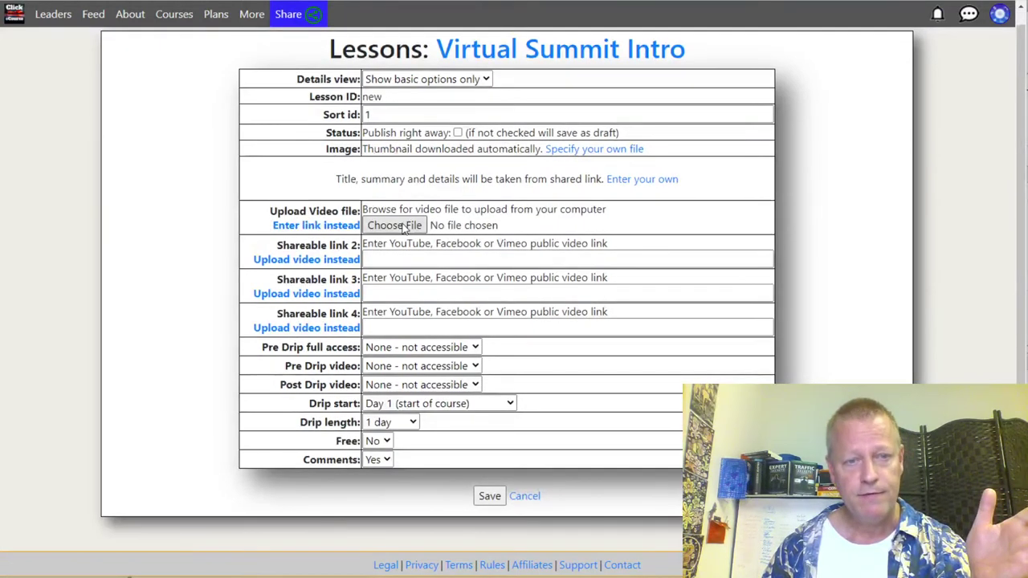
click(404, 226)
scroll(450, 289, down, 5)
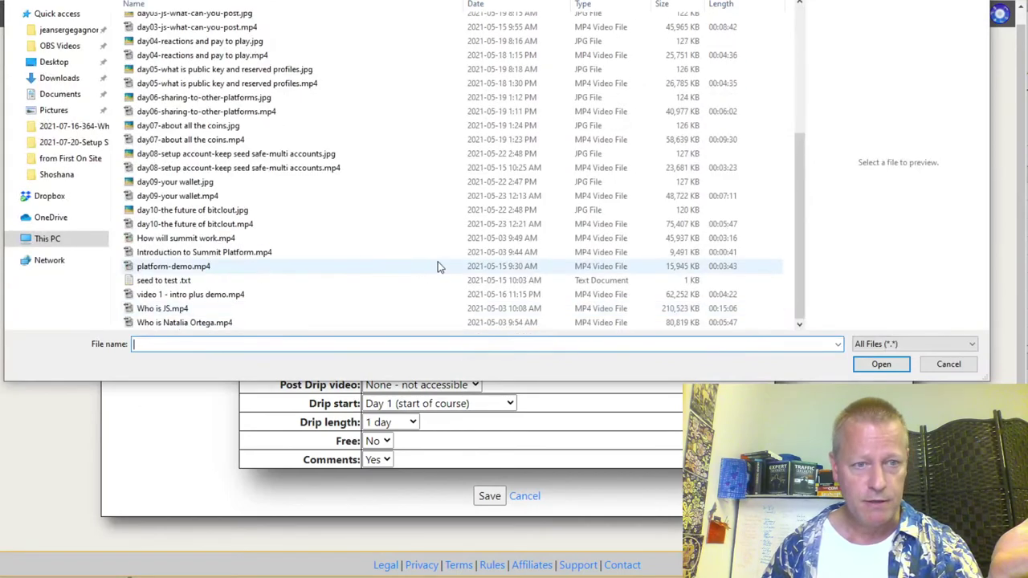
double_click(737, 253)
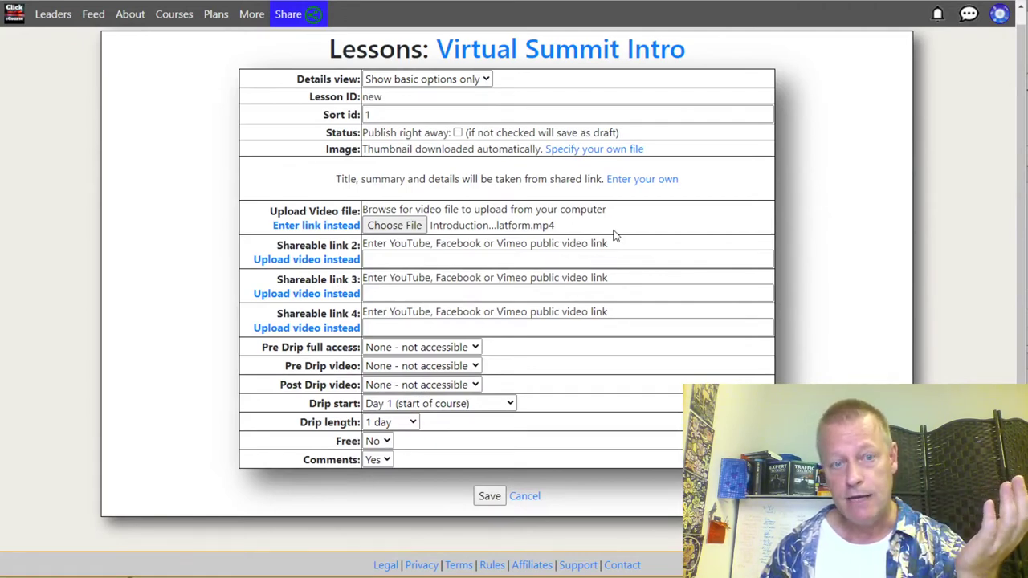
Step: Make the lesson free, set pre-drip access, pre-drip and post-drip video to Main video, and save
click(386, 443)
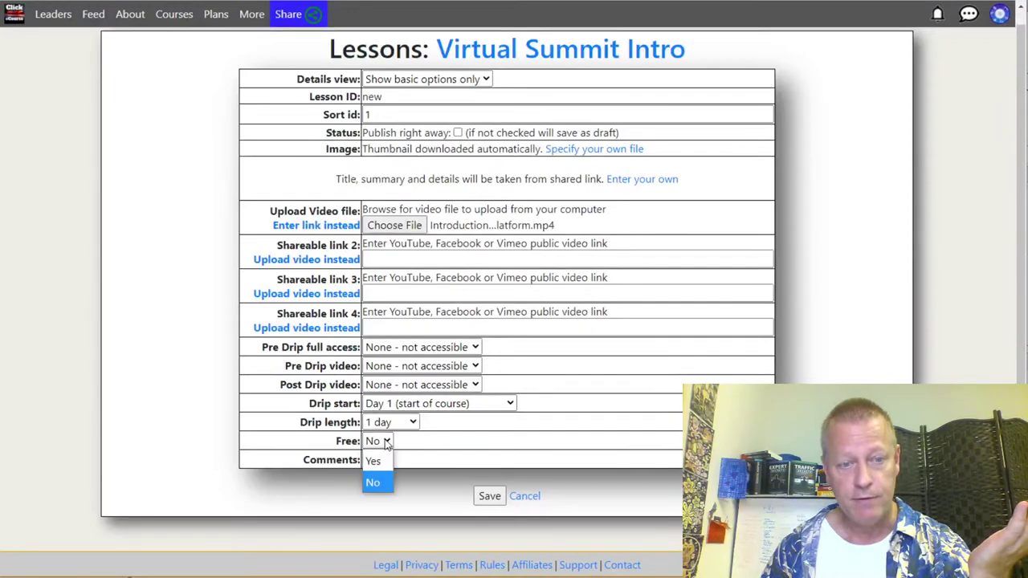
click(373, 460)
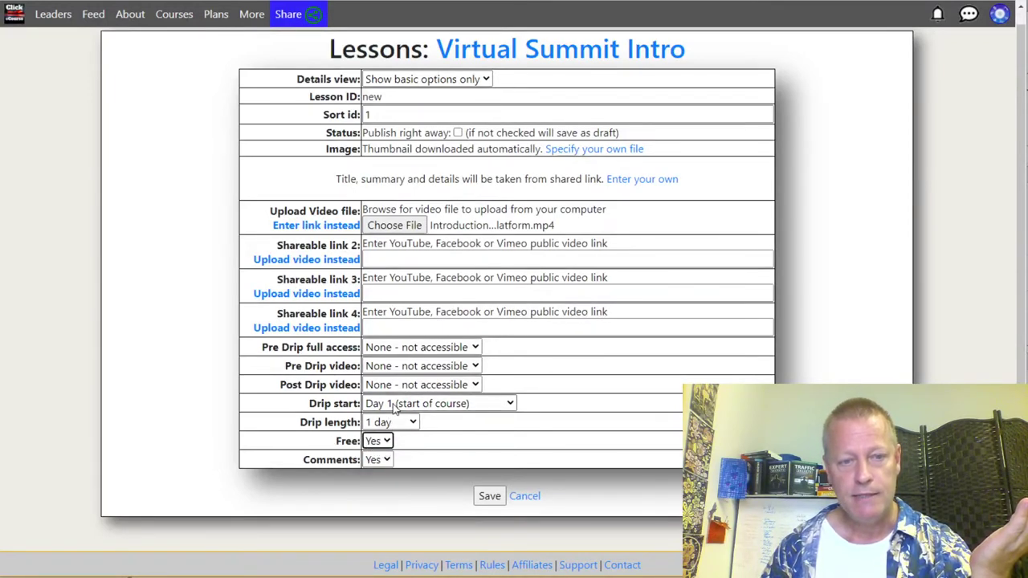
click(407, 348)
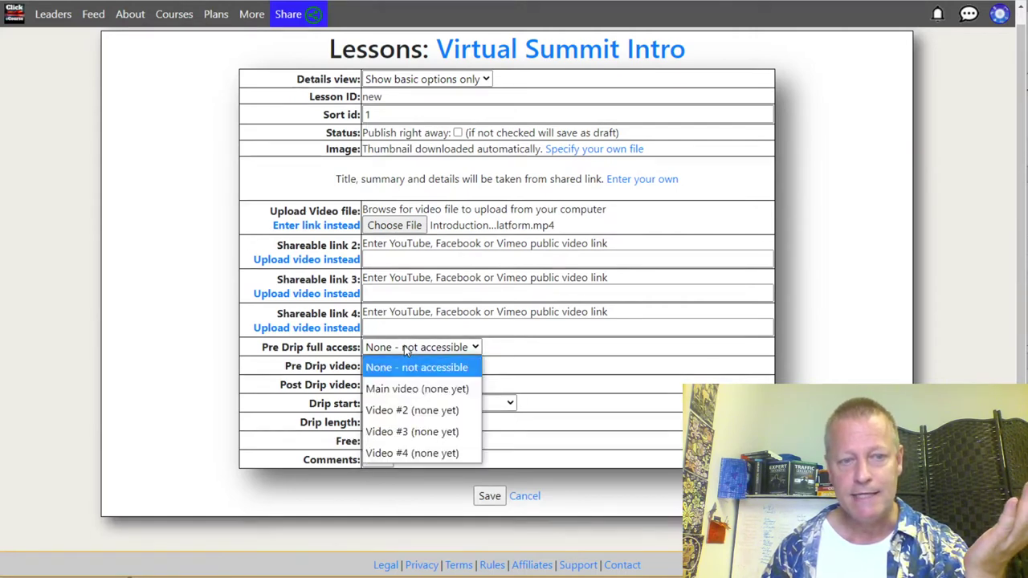
click(415, 390)
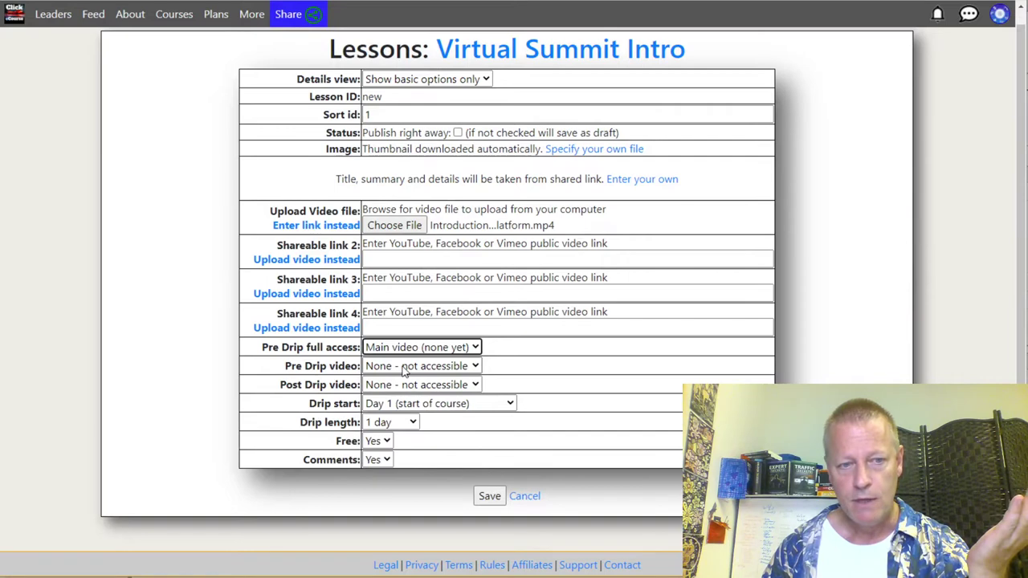
click(405, 368)
click(417, 401)
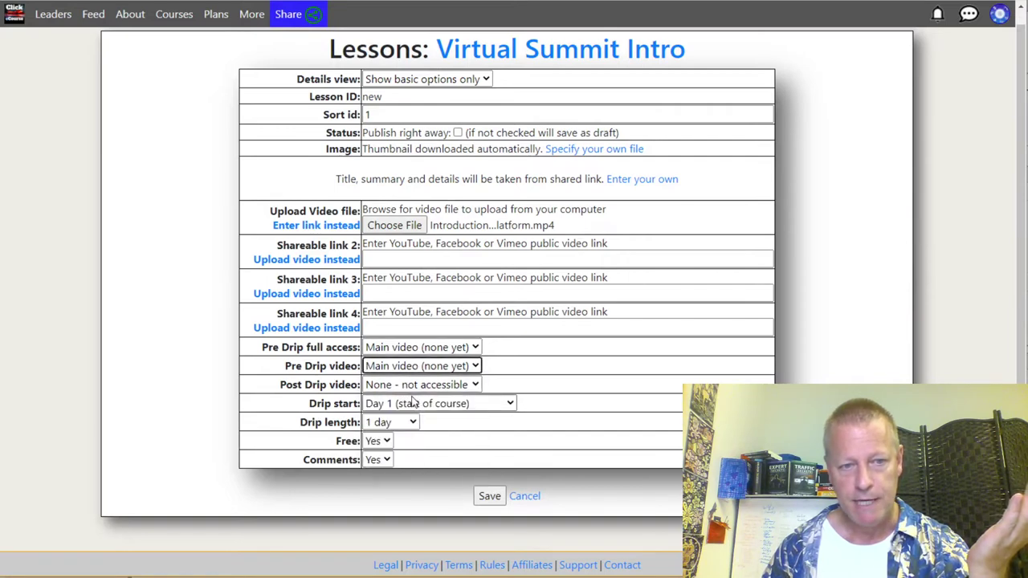
click(403, 386)
click(411, 427)
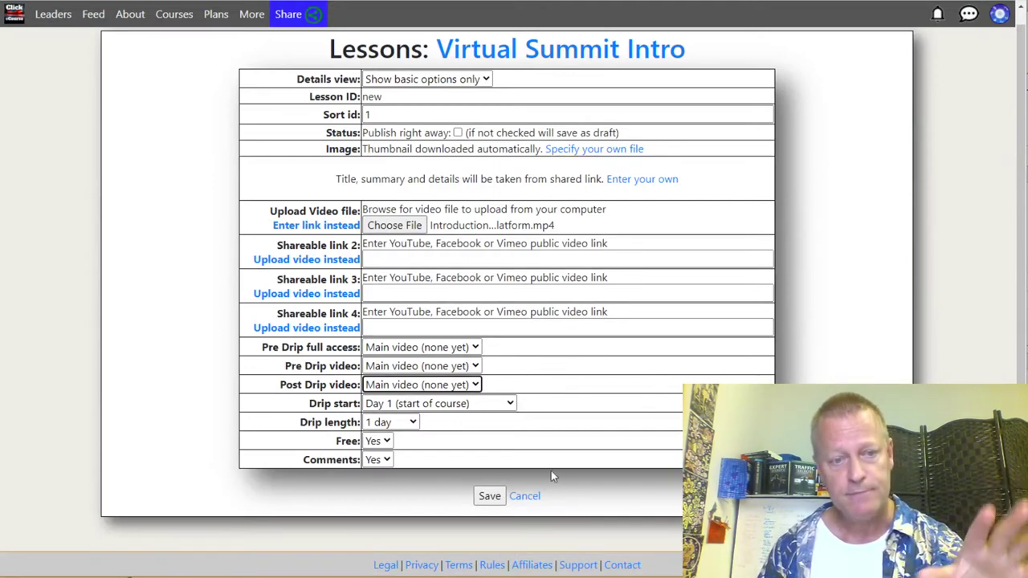
click(489, 497)
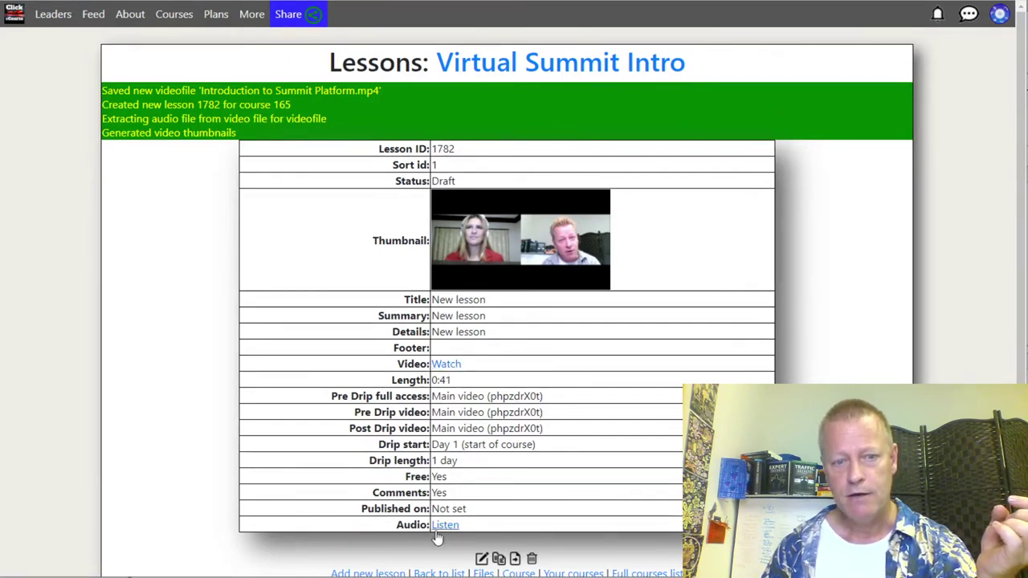
Step: Once the video upload finishes, return to the Virtual Summit Intro page showing the draft lesson
scroll(466, 462, down, 1)
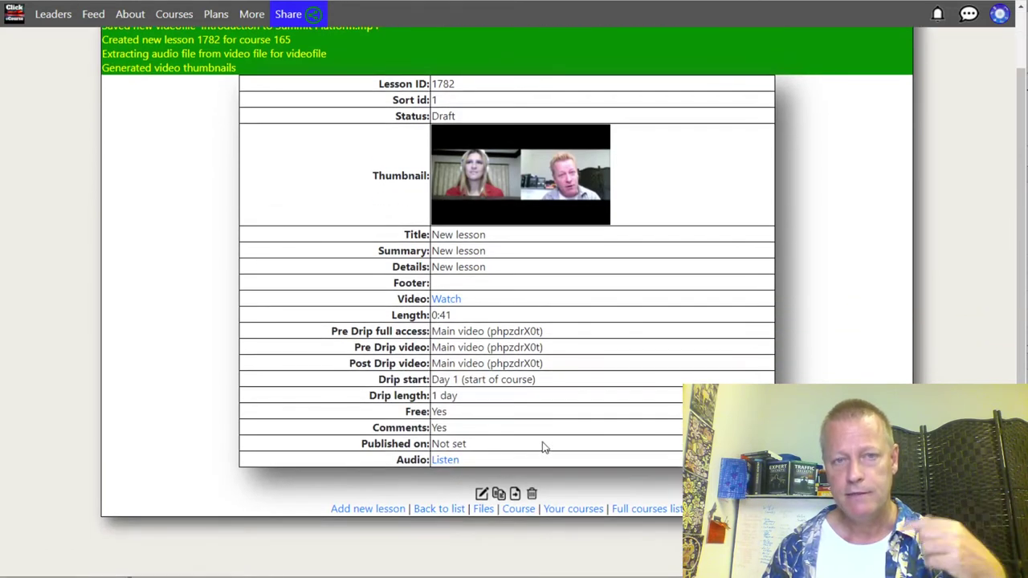
click(518, 511)
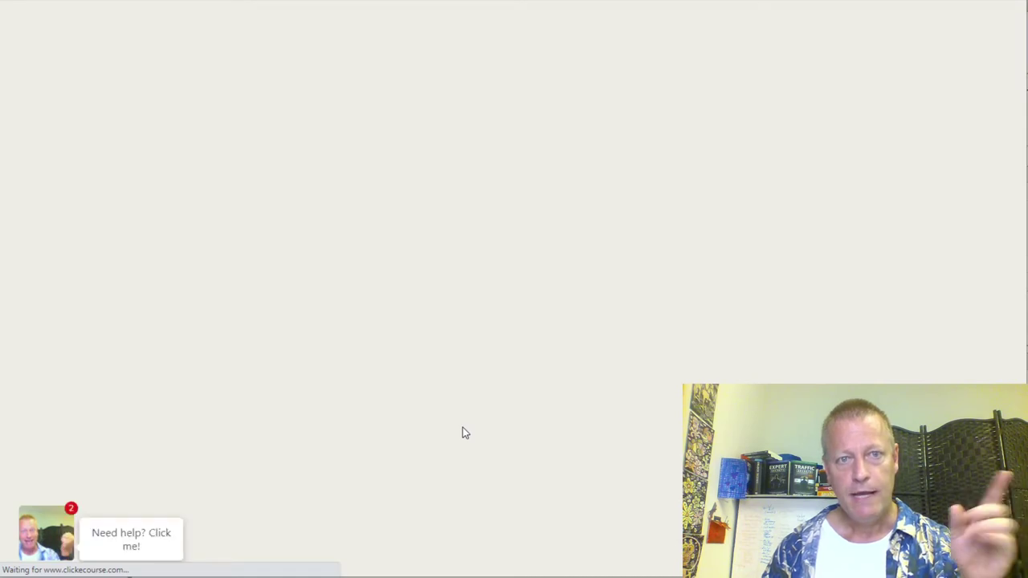
scroll(490, 413, down, 3)
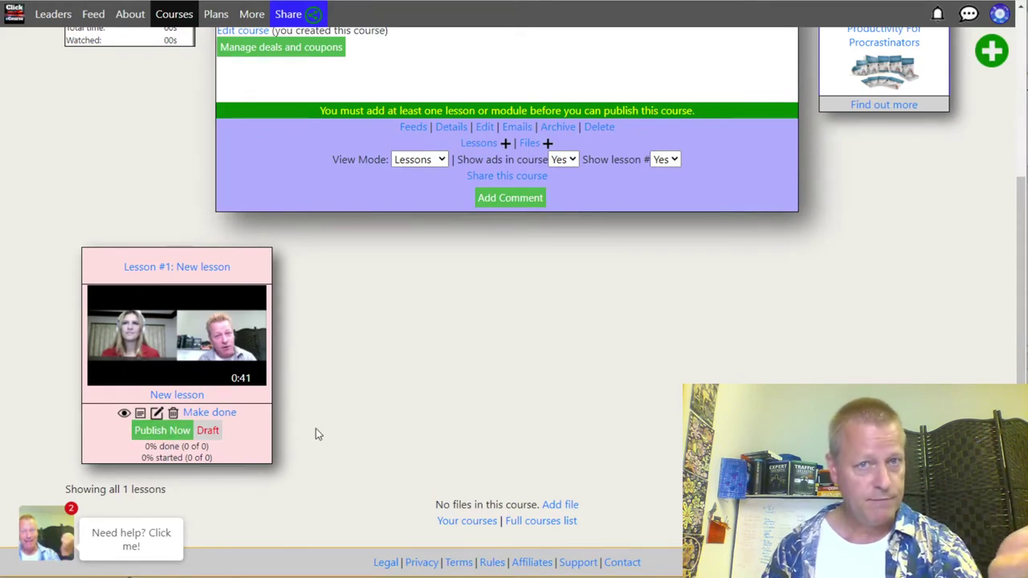
Step: Publish lesson #1, then start a second lesson from the green plus menu
mouse_move(225, 309)
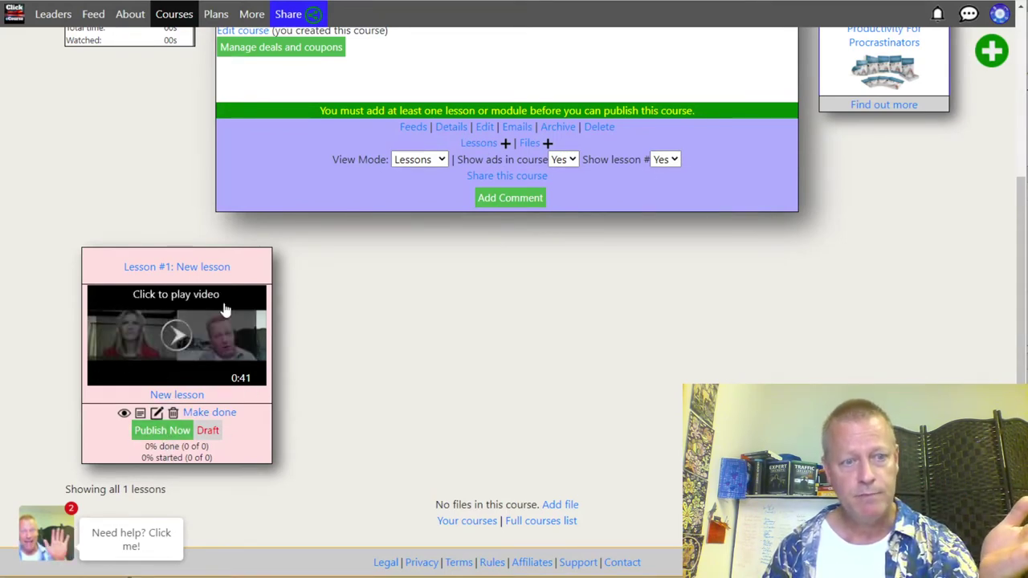
click(163, 432)
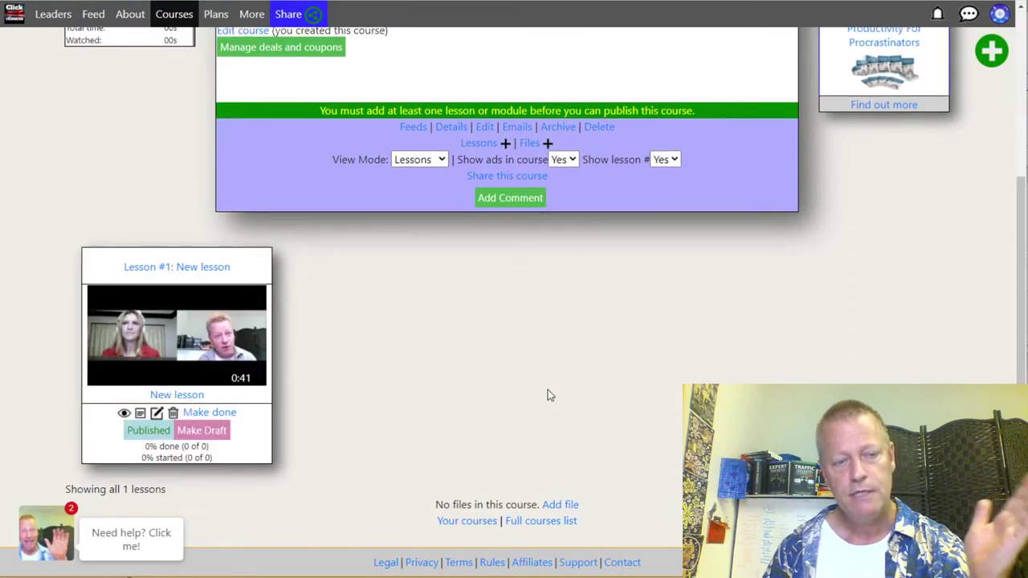
scroll(548, 390, up, 3)
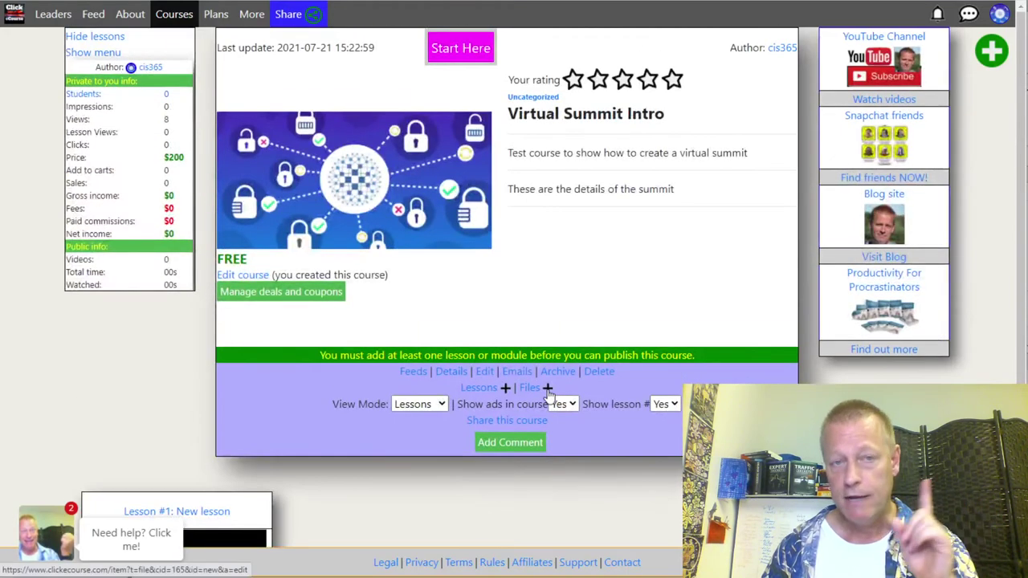
scroll(547, 391, down, 3)
scroll(519, 383, up, 3)
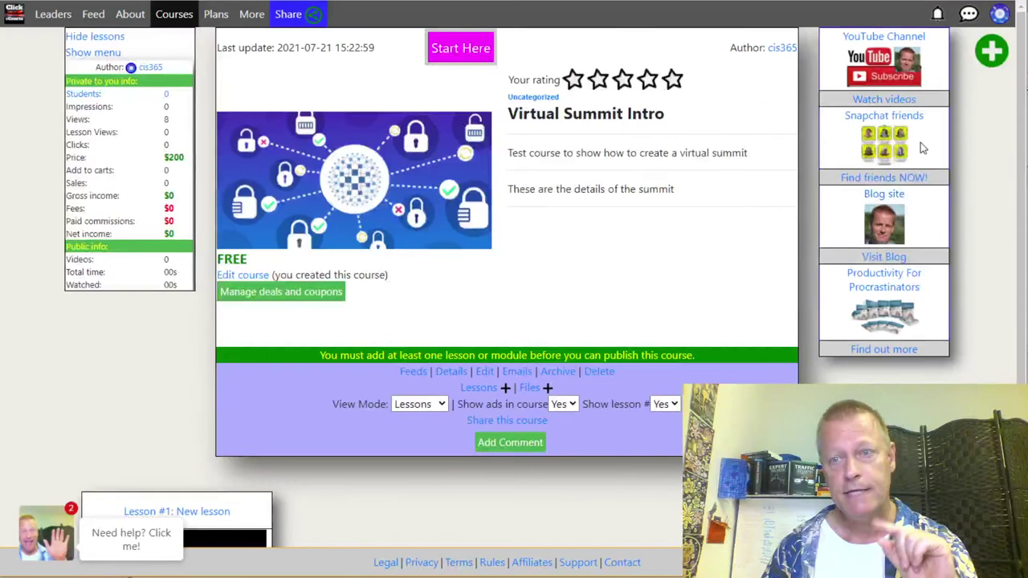
mouse_move(991, 51)
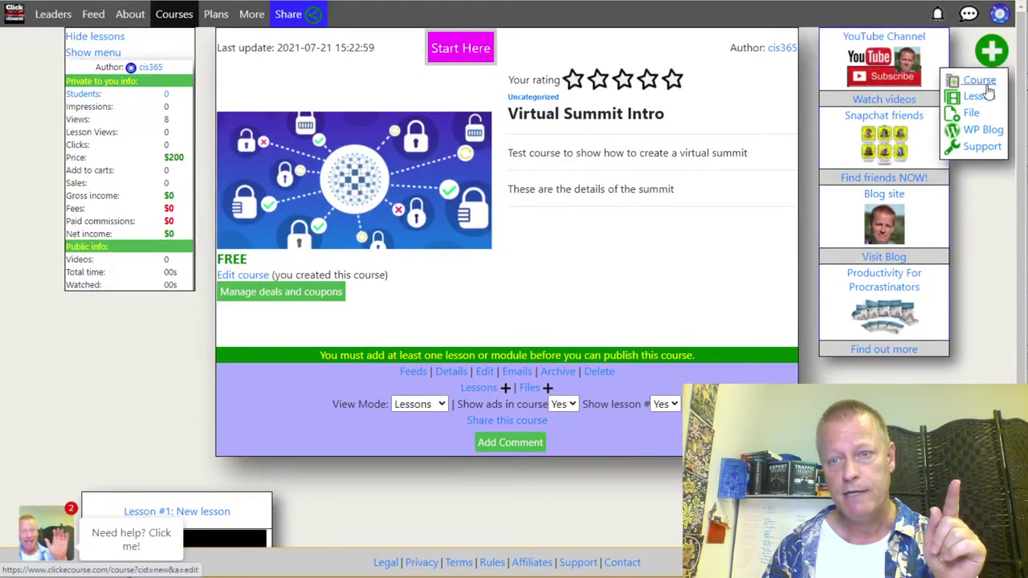
click(976, 97)
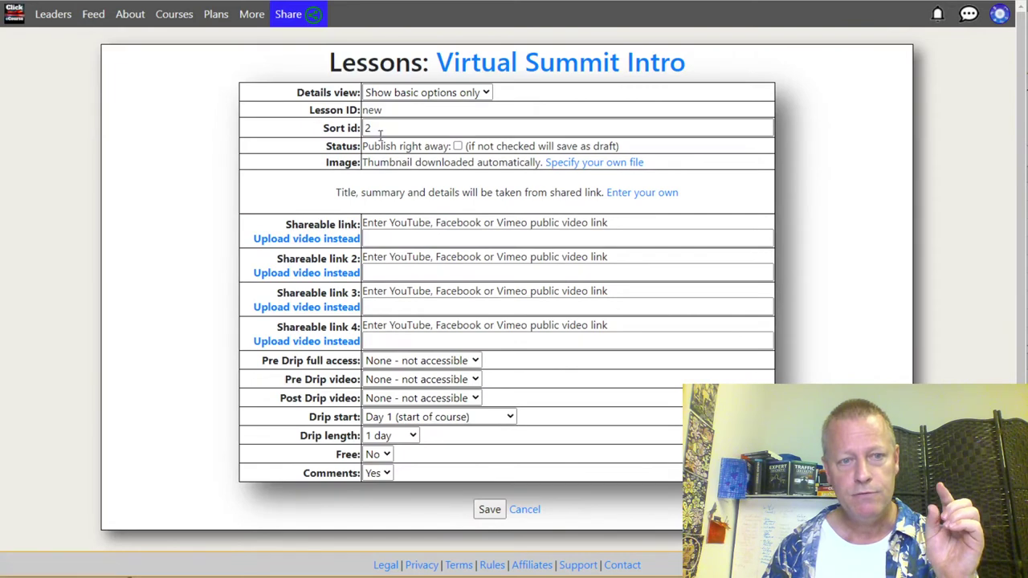
Step: Set the lesson to drip on Day 2 with day02-navigating bitclout.mp4 as its main video
click(393, 417)
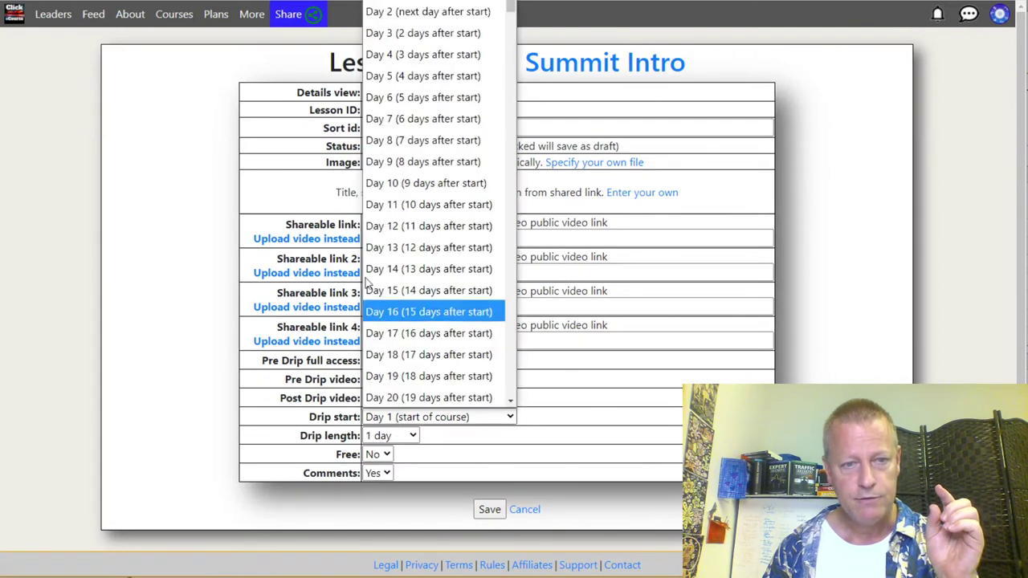
click(411, 13)
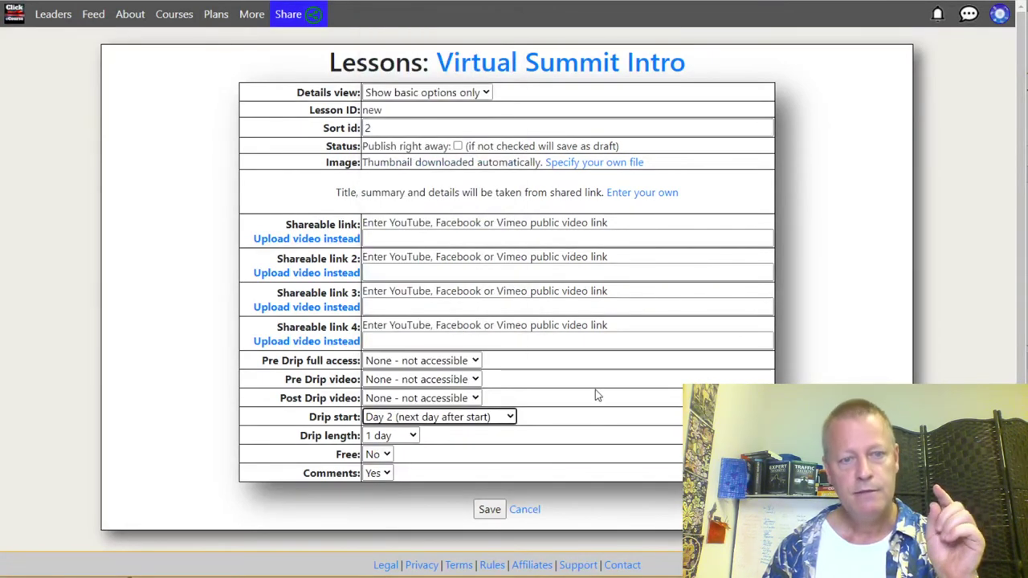
click(337, 238)
click(377, 239)
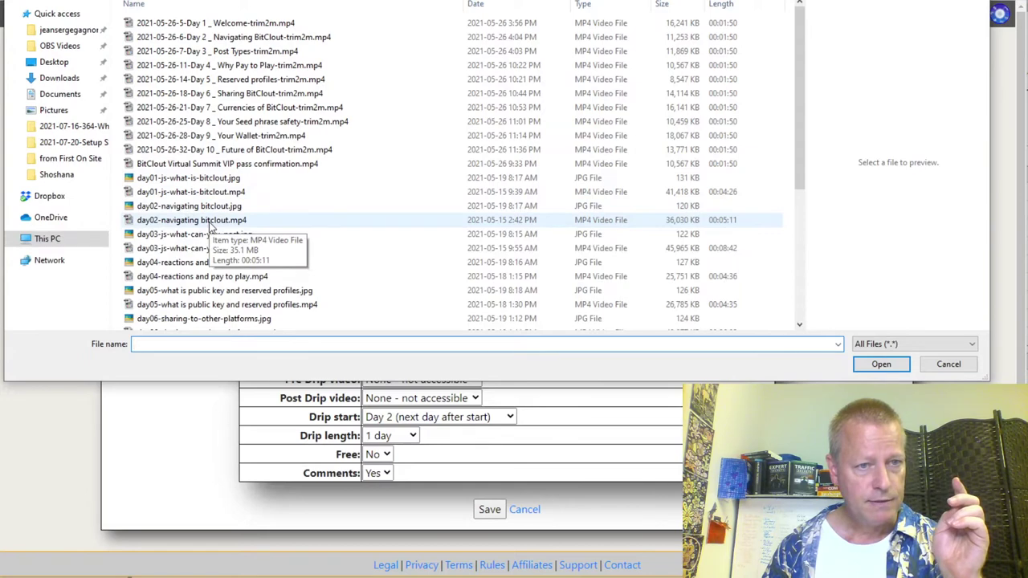
double_click(210, 224)
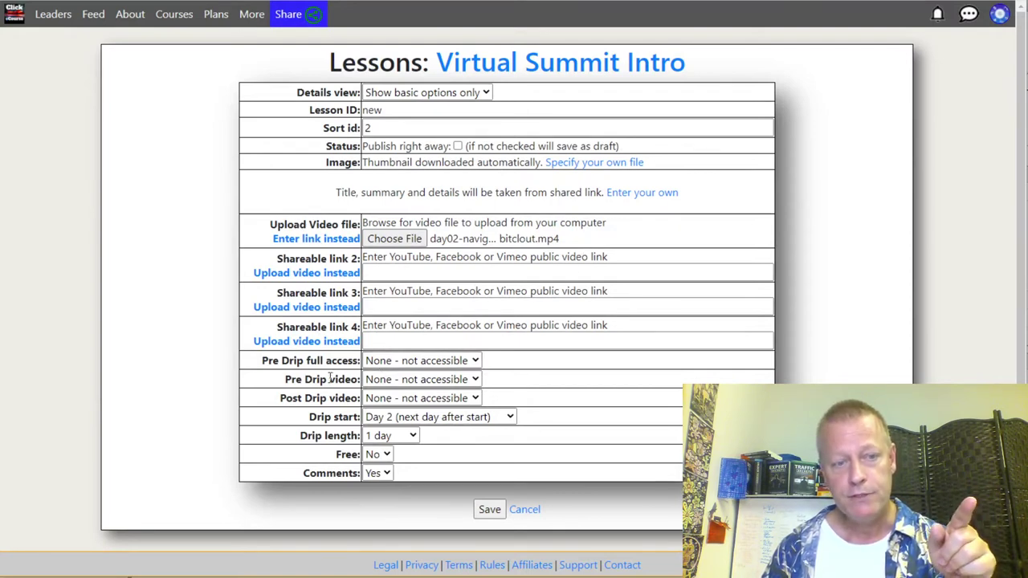
Step: Switch the second video slot to a file upload and browse for its file
drag(302, 381, 400, 388)
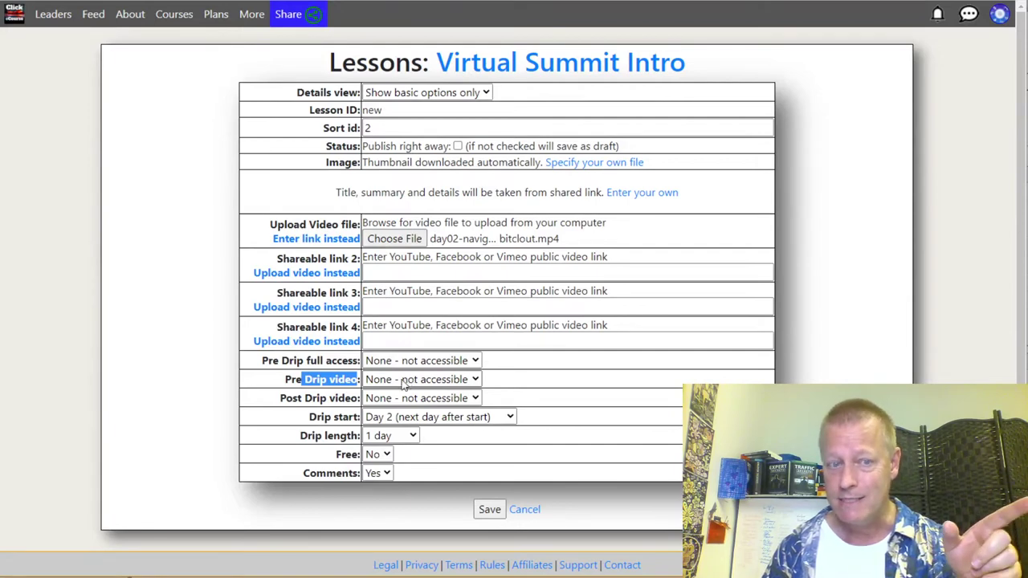
drag(302, 404, 340, 404)
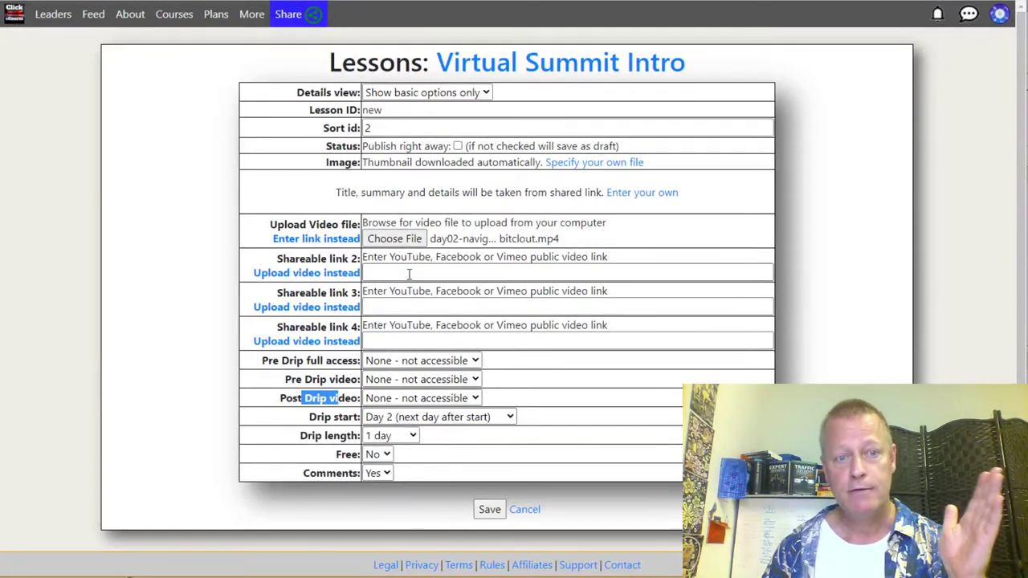
click(344, 273)
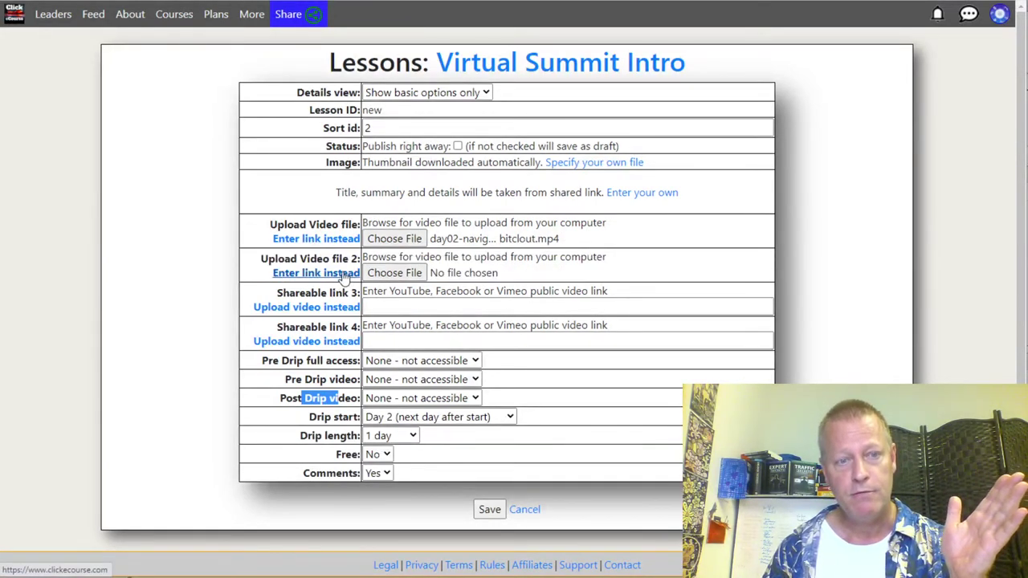
click(463, 257)
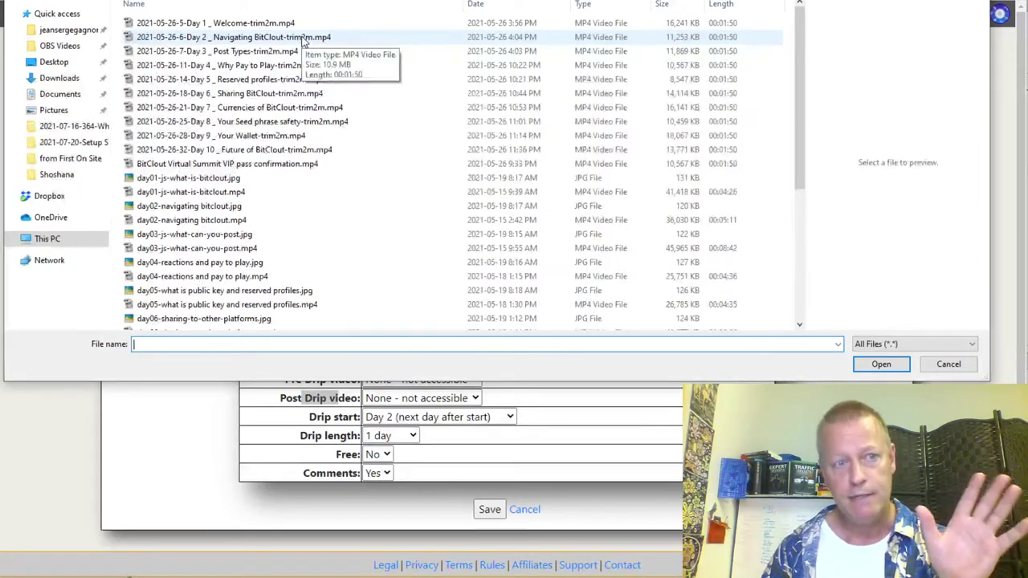
Step: Attach the Day 2 Navigating BitClout trim2m as video 2, make Video #2 post-drip, and save
click(304, 40)
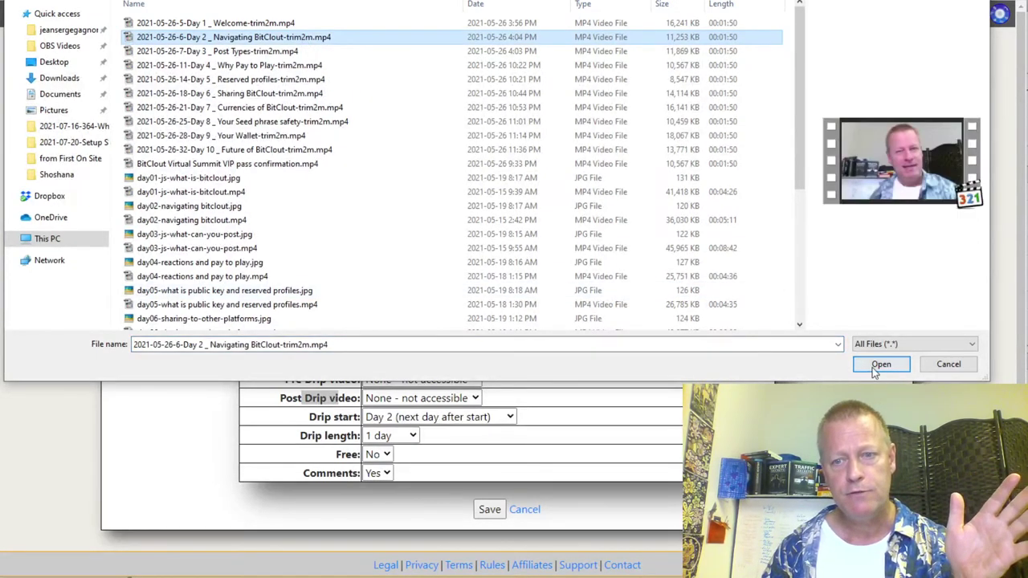
click(876, 371)
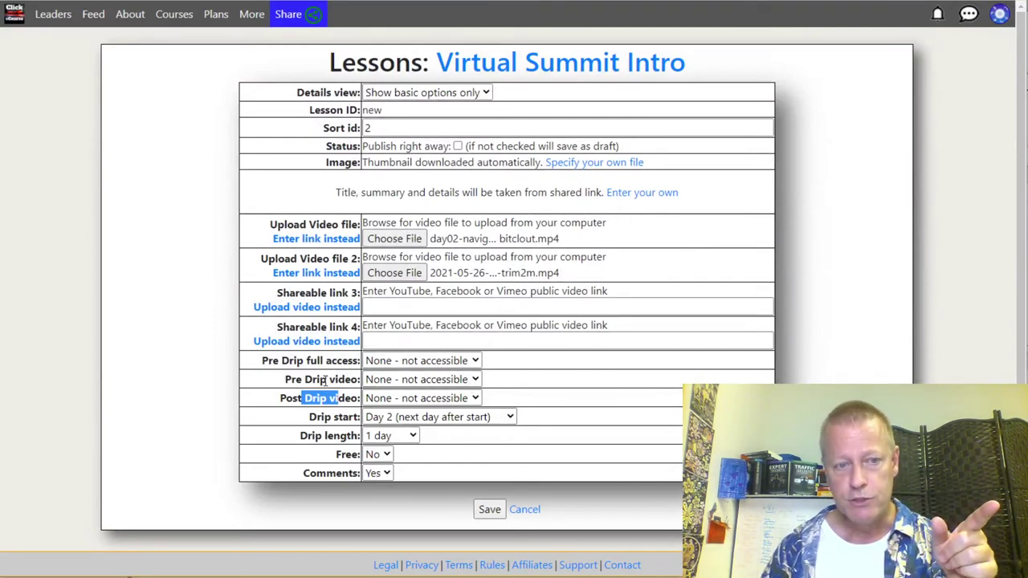
click(401, 399)
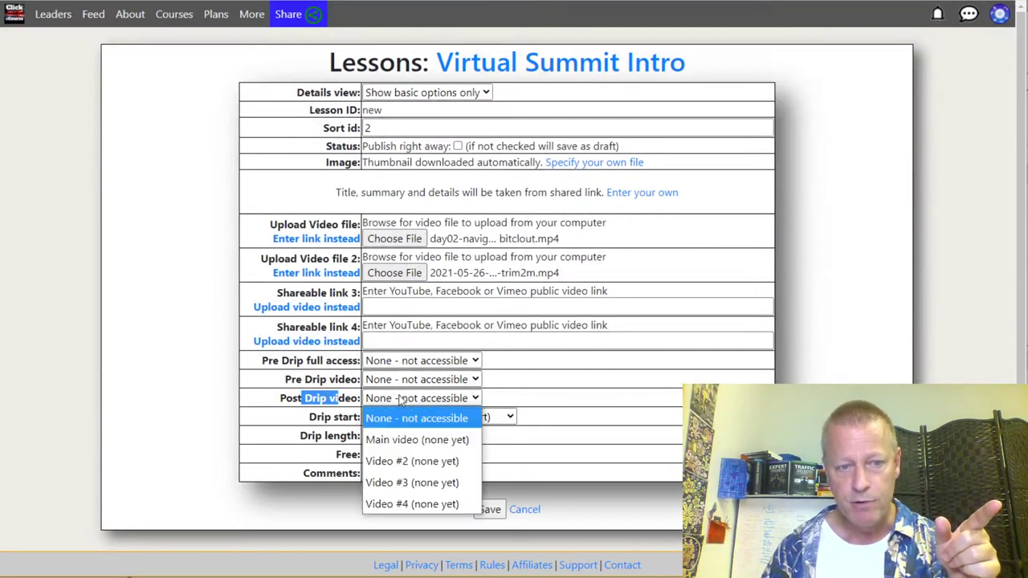
click(427, 463)
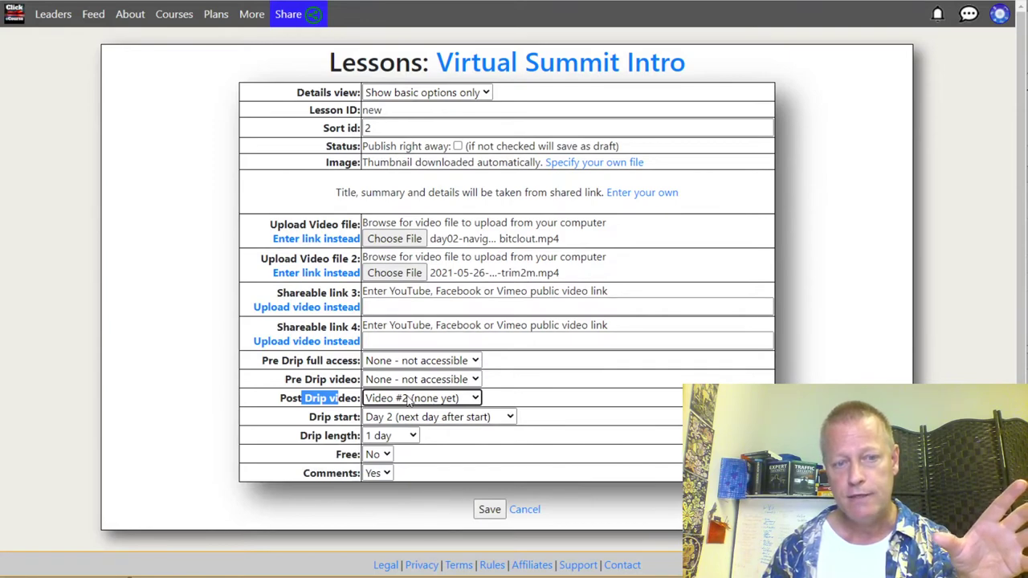
click(511, 271)
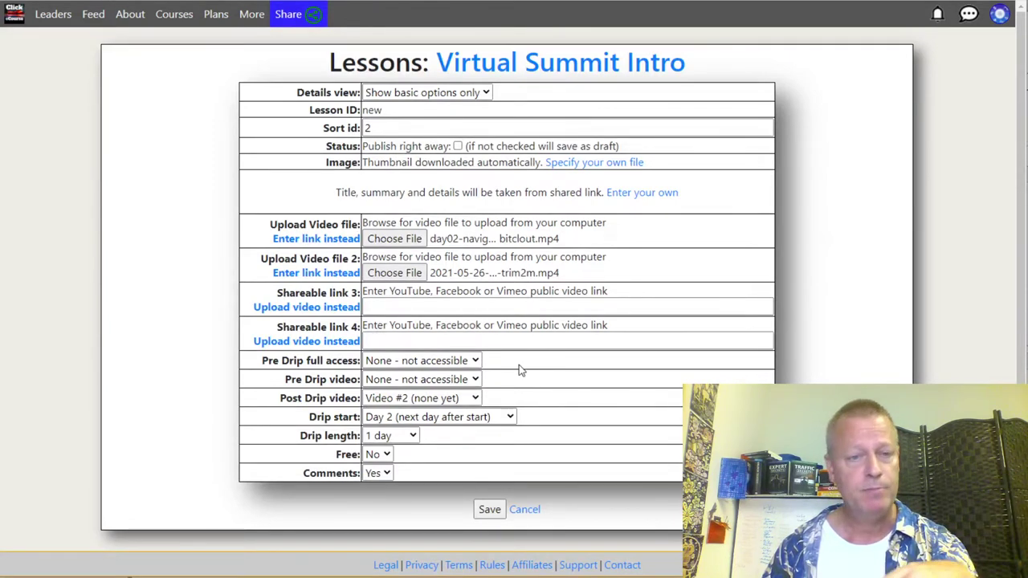
scroll(551, 408, down, 1)
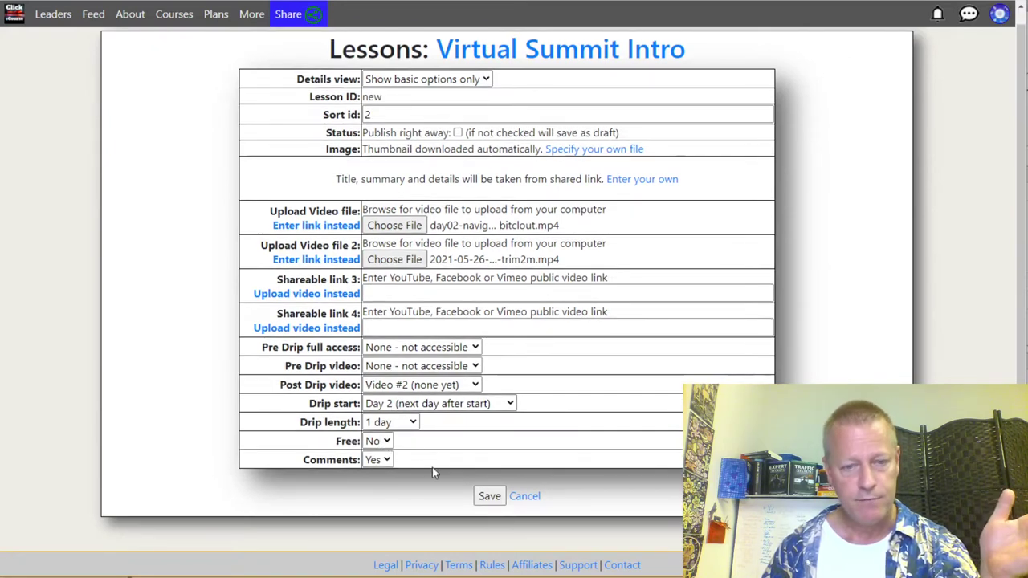
click(489, 495)
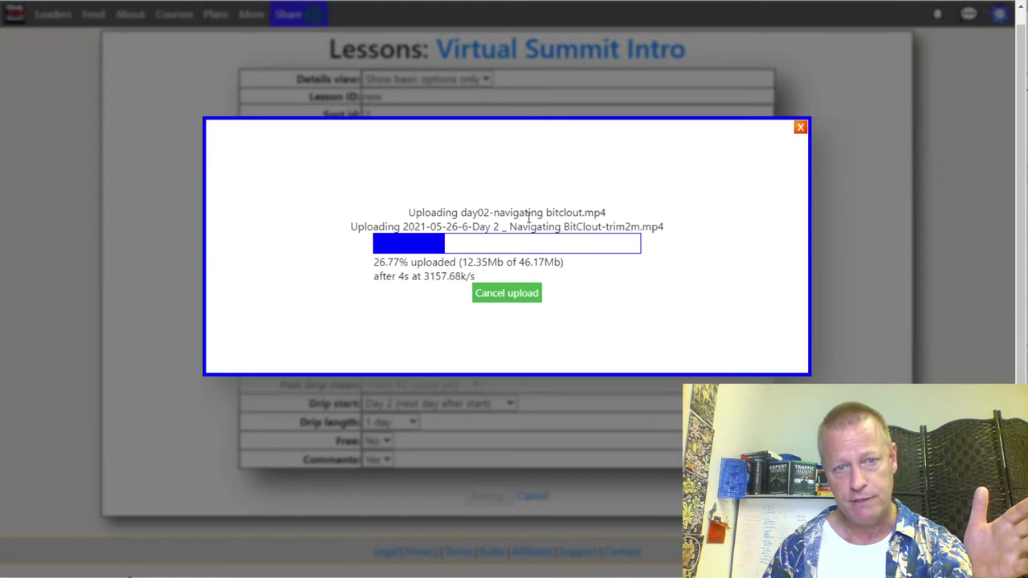
Step: Let both uploads finish, review saved lesson 1783, and return to the course page
drag(442, 212, 660, 227)
click(708, 299)
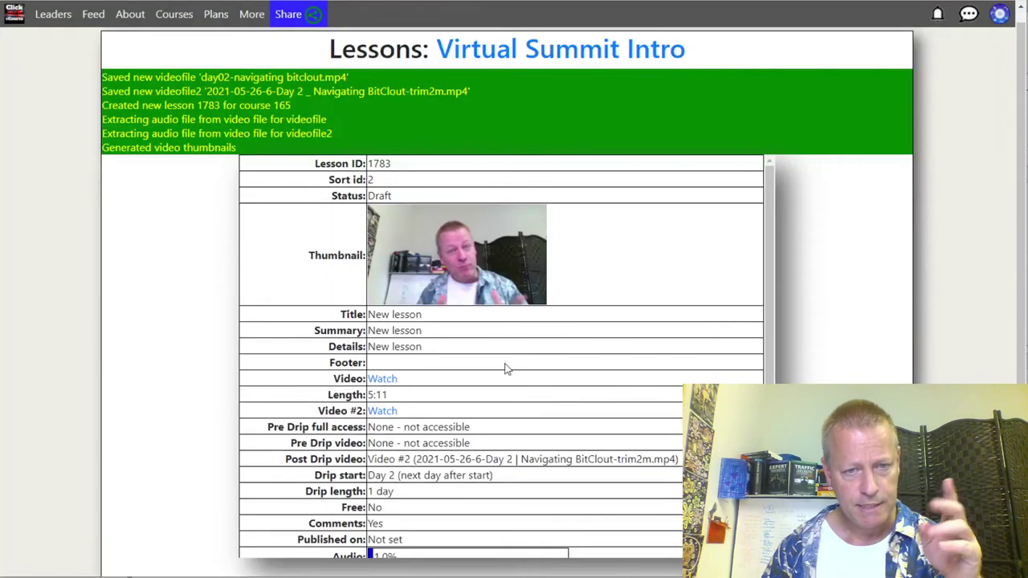
scroll(530, 430, down, 1)
scroll(514, 521, down, 1)
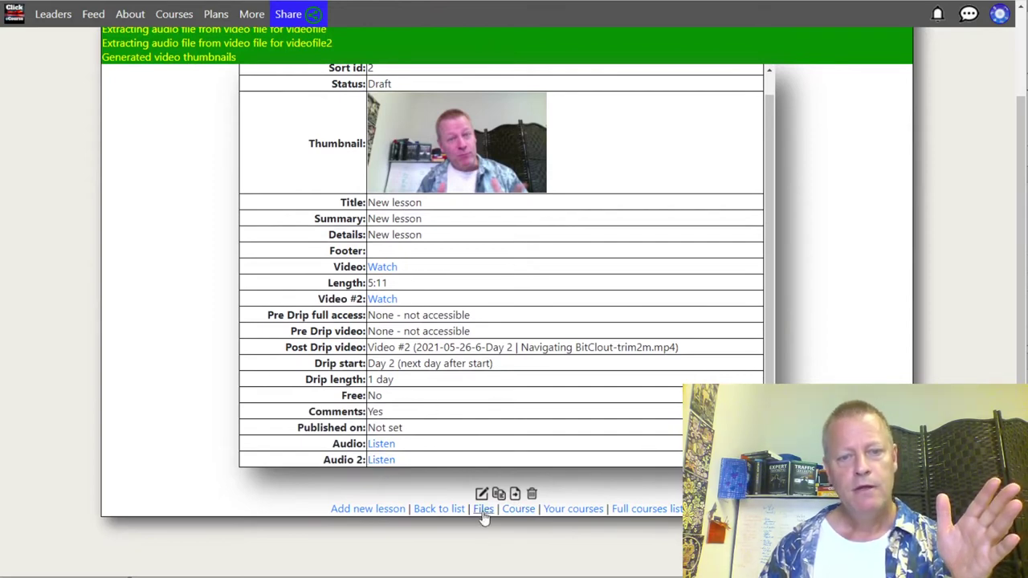
click(518, 508)
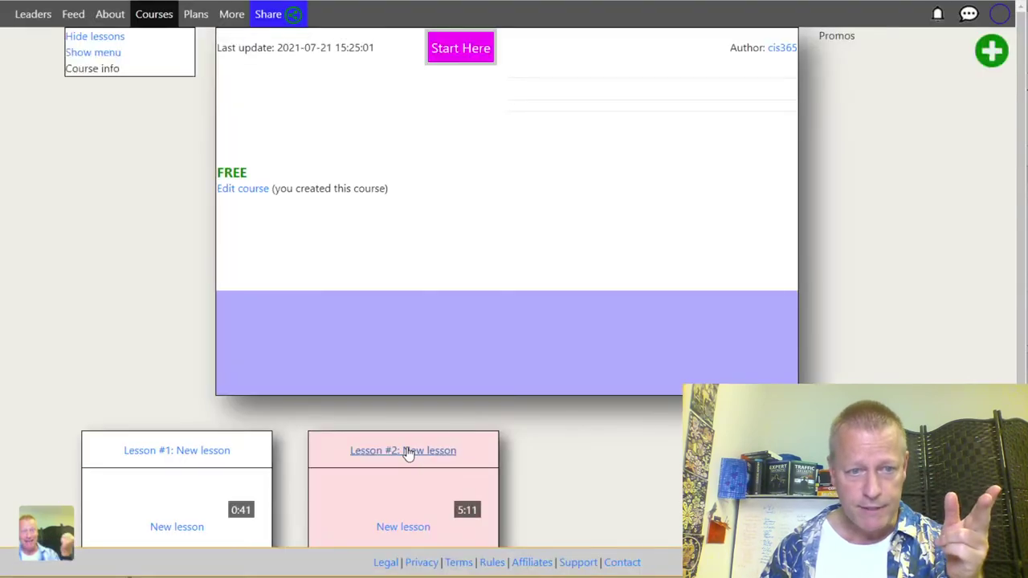
Step: Check that the Lesson #2 card shows Published, then add a new Lesson from the plus menu
scroll(535, 461, down, 1)
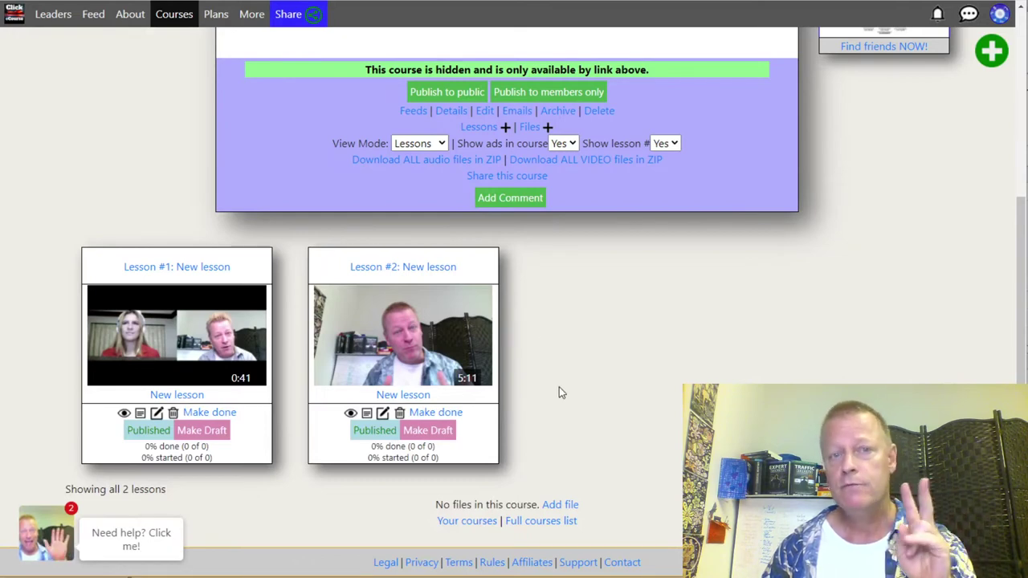
scroll(618, 345, up, 3)
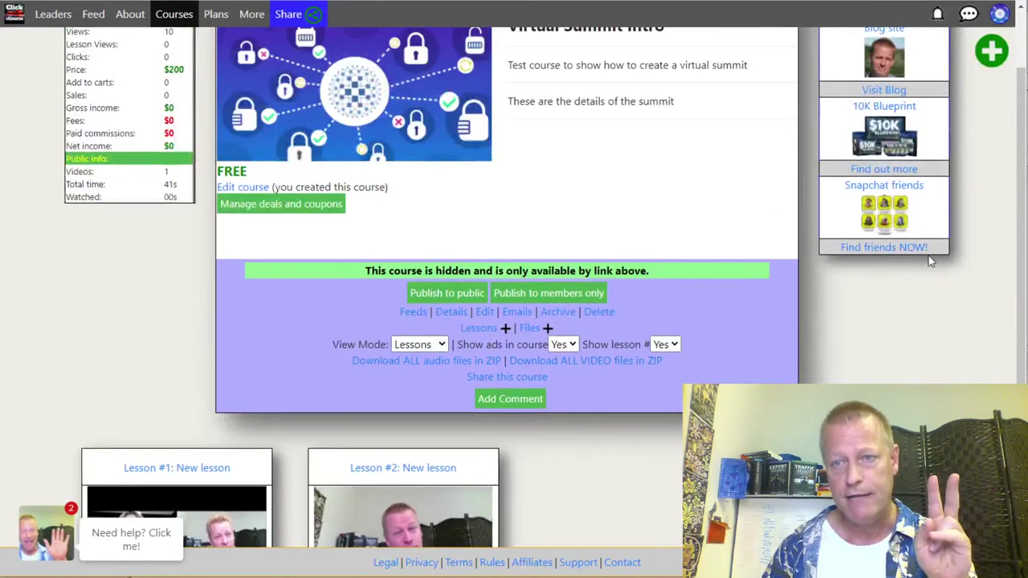
scroll(930, 261, up, 1)
mouse_move(990, 50)
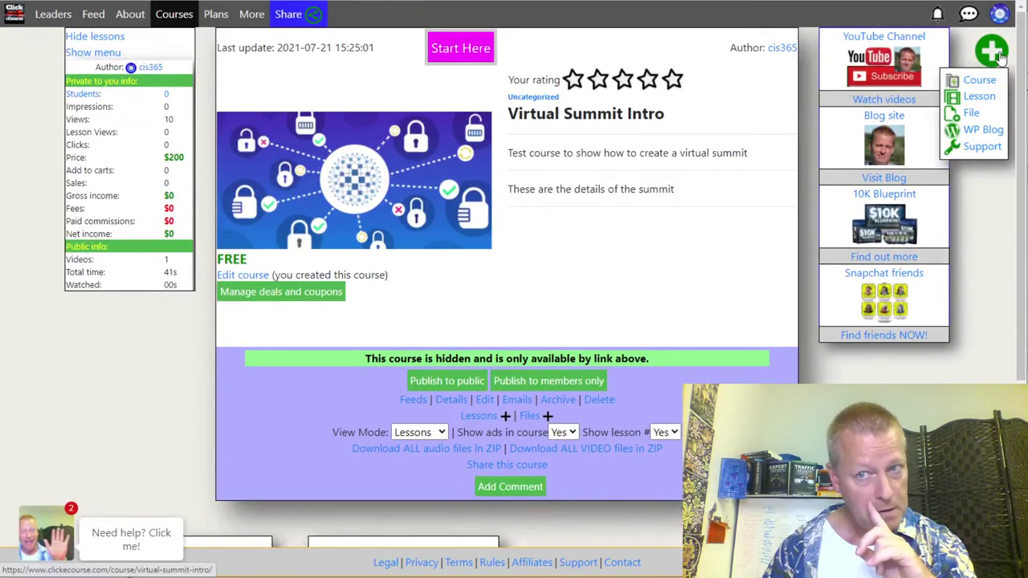
click(963, 105)
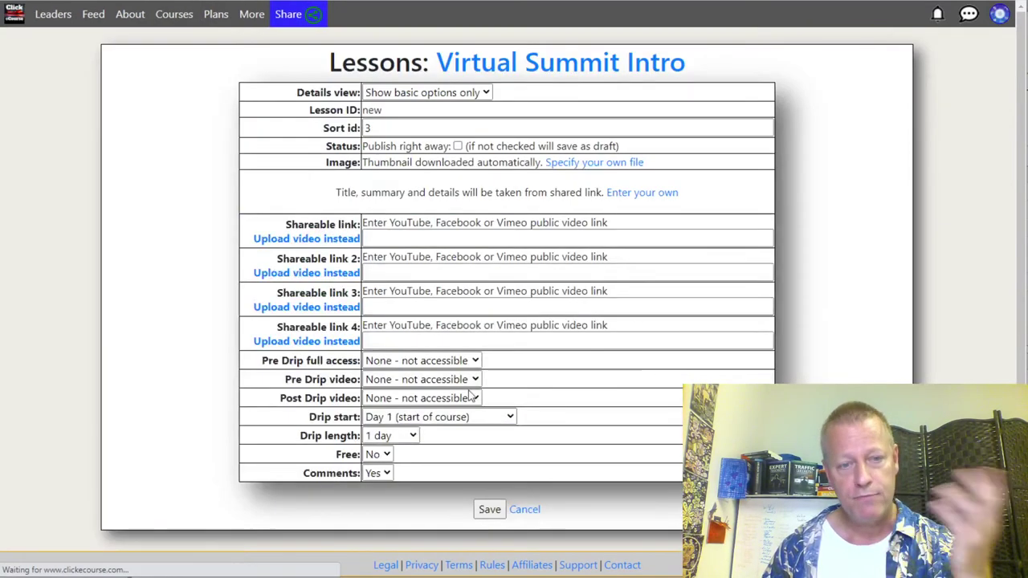
Step: Set the lesson to drip on Day 3 with day03-js-what-can-you-post.mp4 as its main video
click(404, 427)
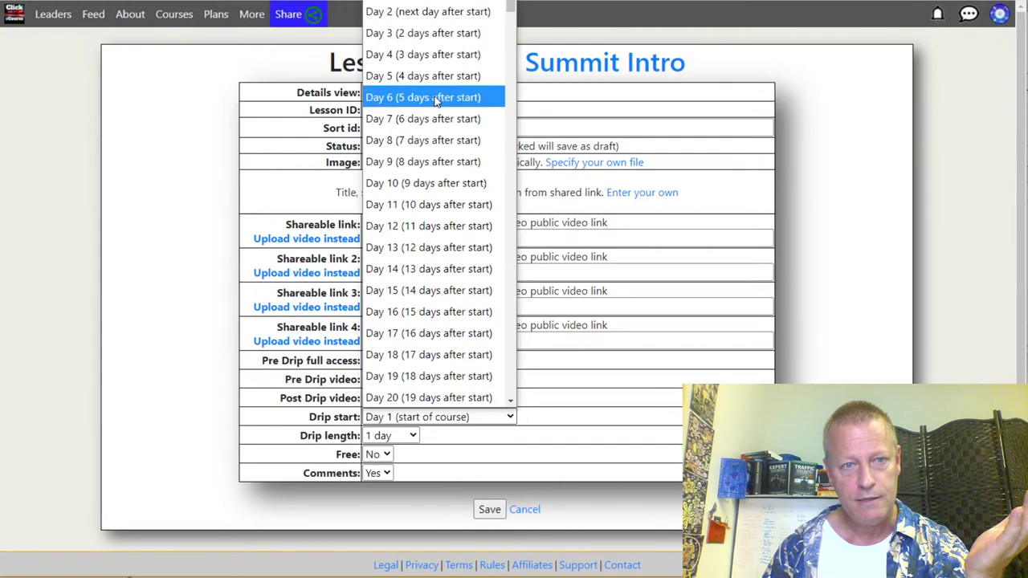
click(434, 32)
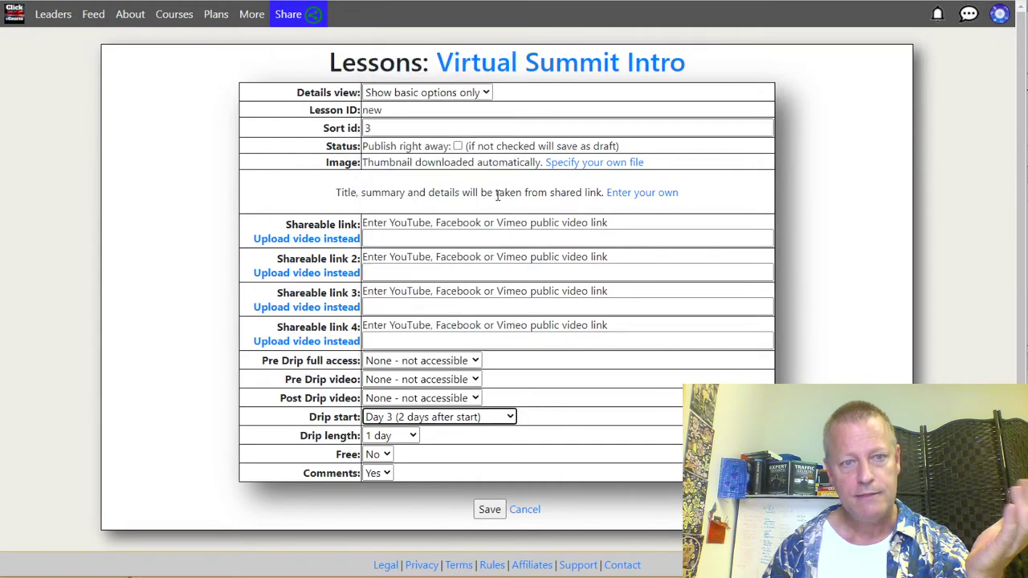
click(319, 240)
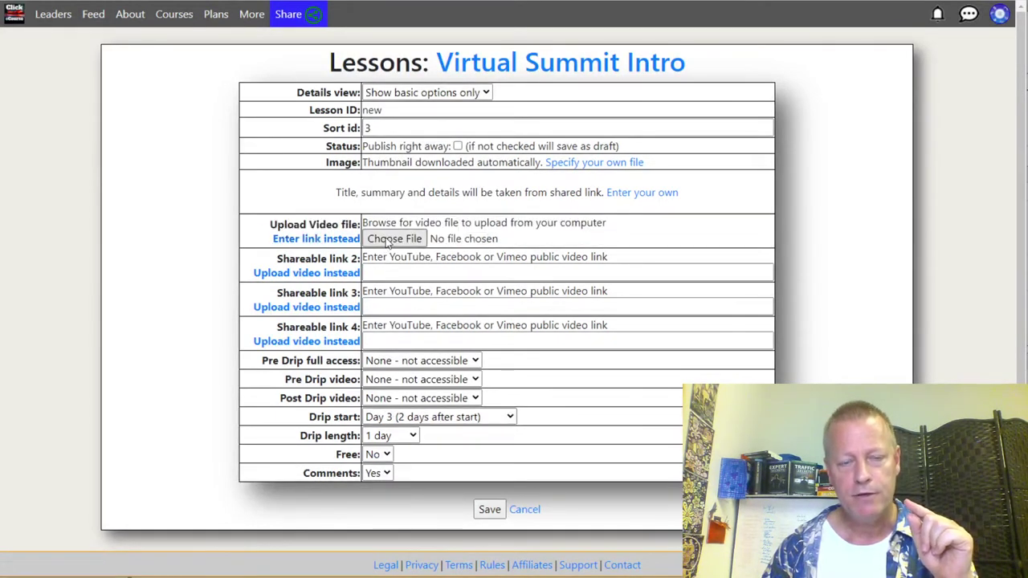
click(394, 239)
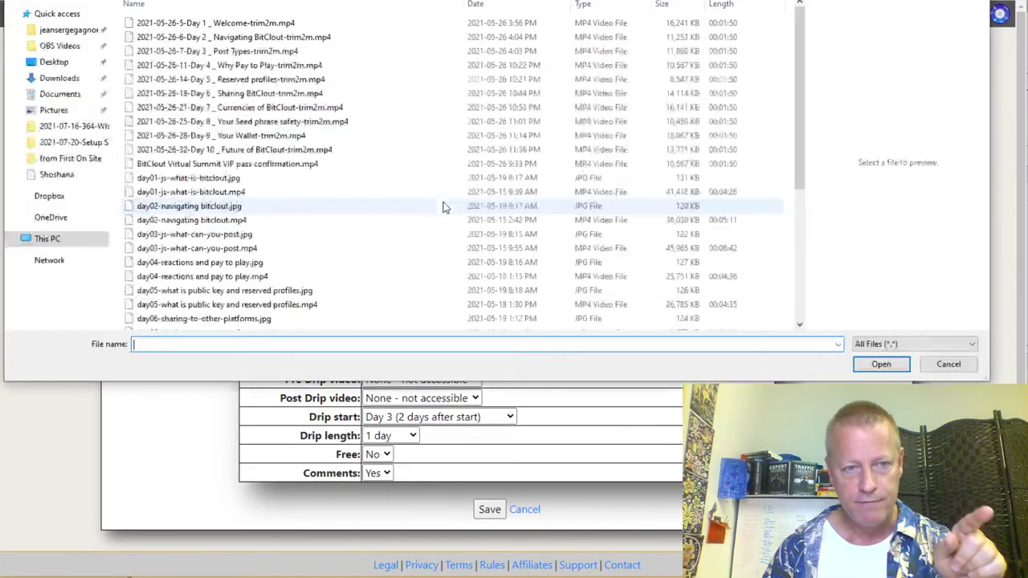
double_click(190, 248)
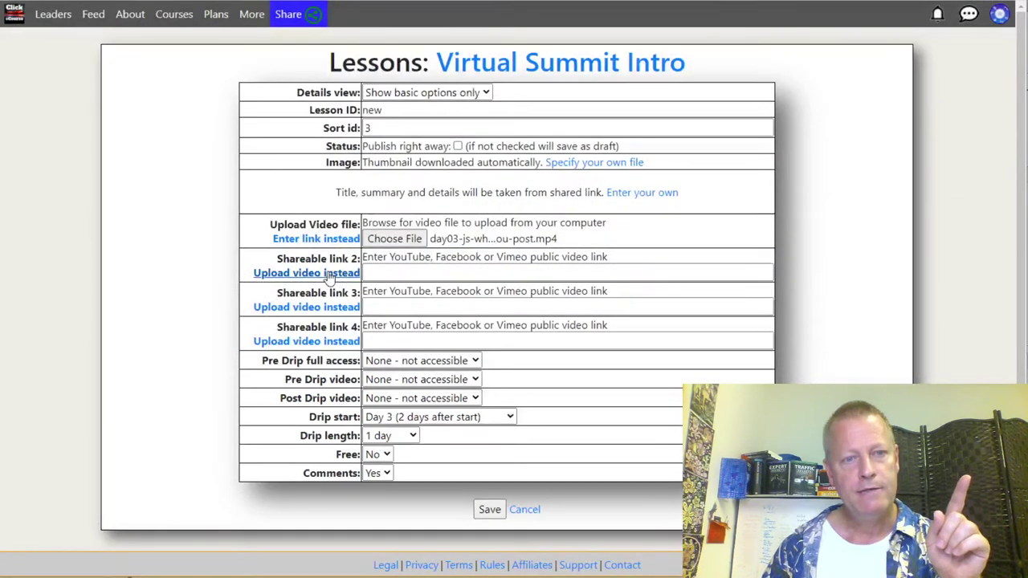
Step: Upload the Day 3 Post Types trim as video 2, make Video #2 post-drip, and save
click(331, 274)
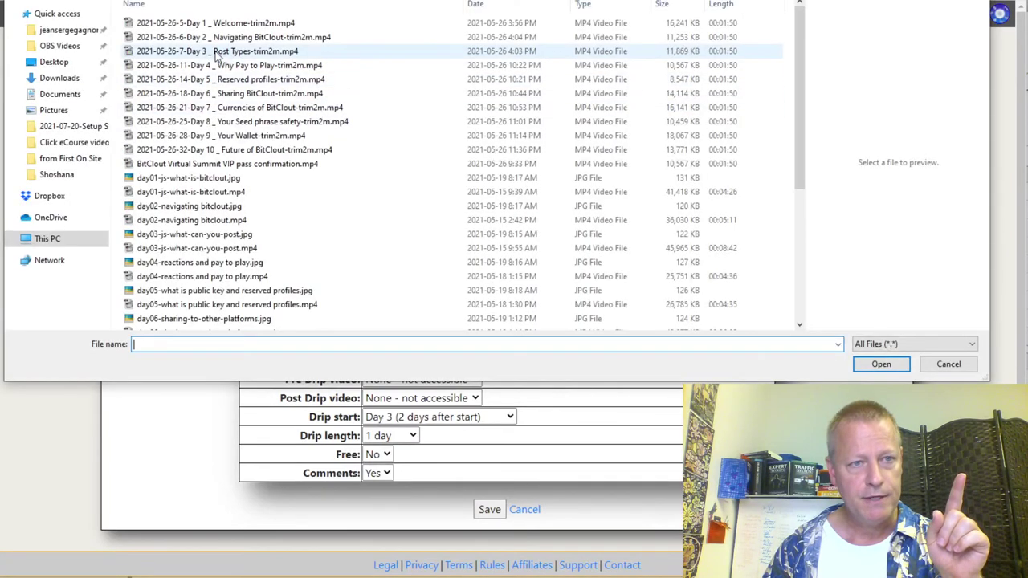
click(216, 52)
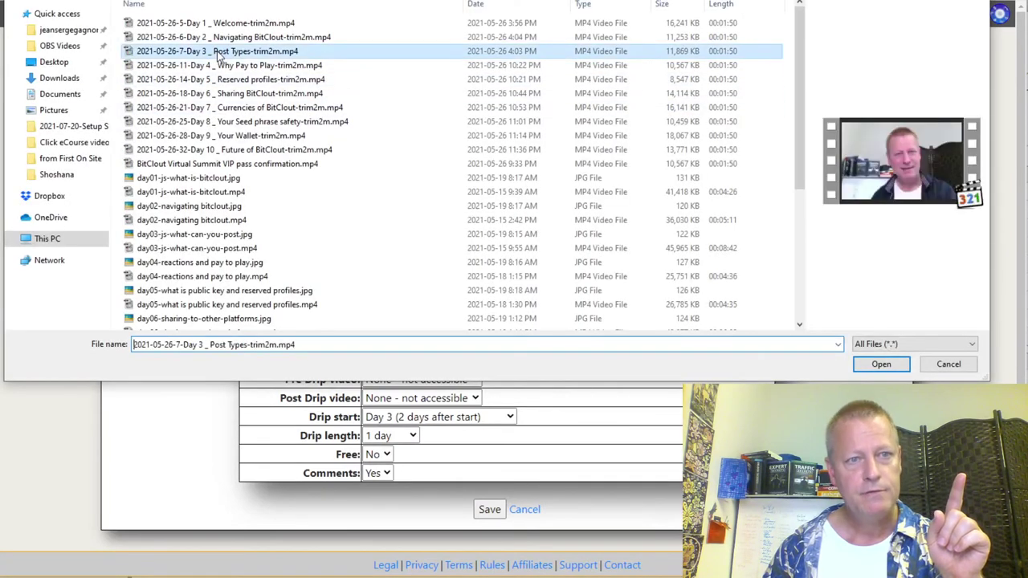
click(218, 53)
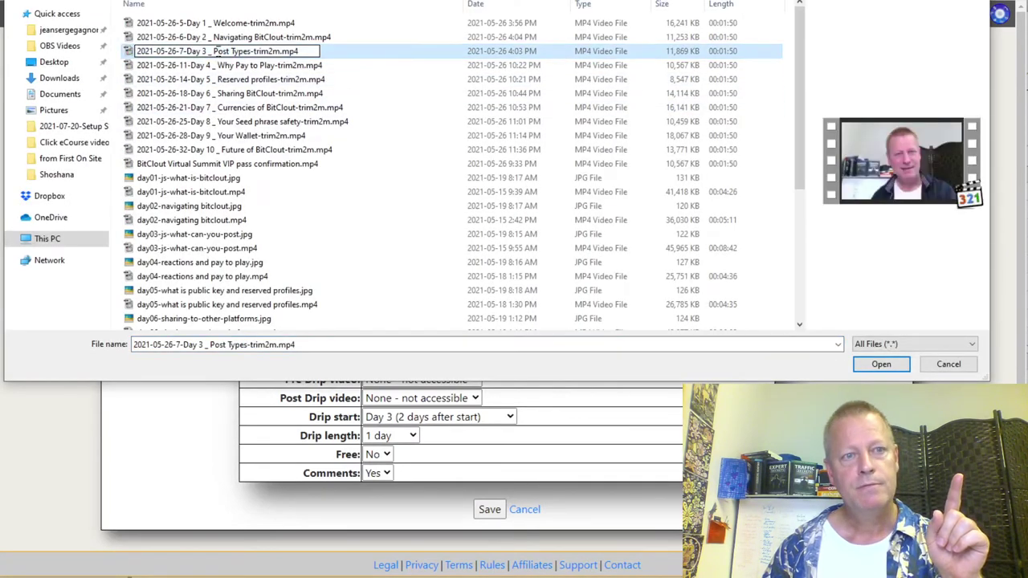
double_click(345, 65)
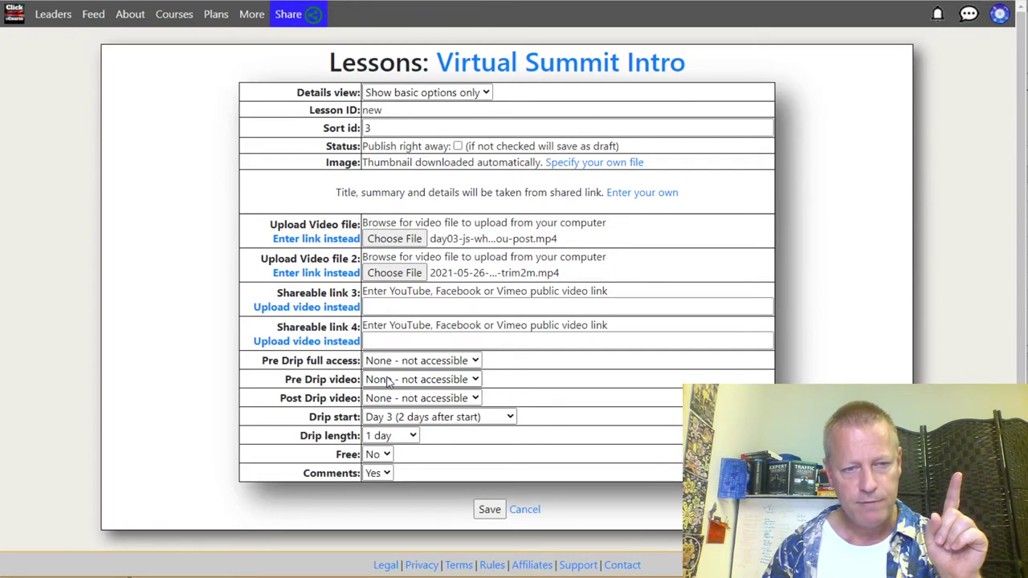
click(399, 399)
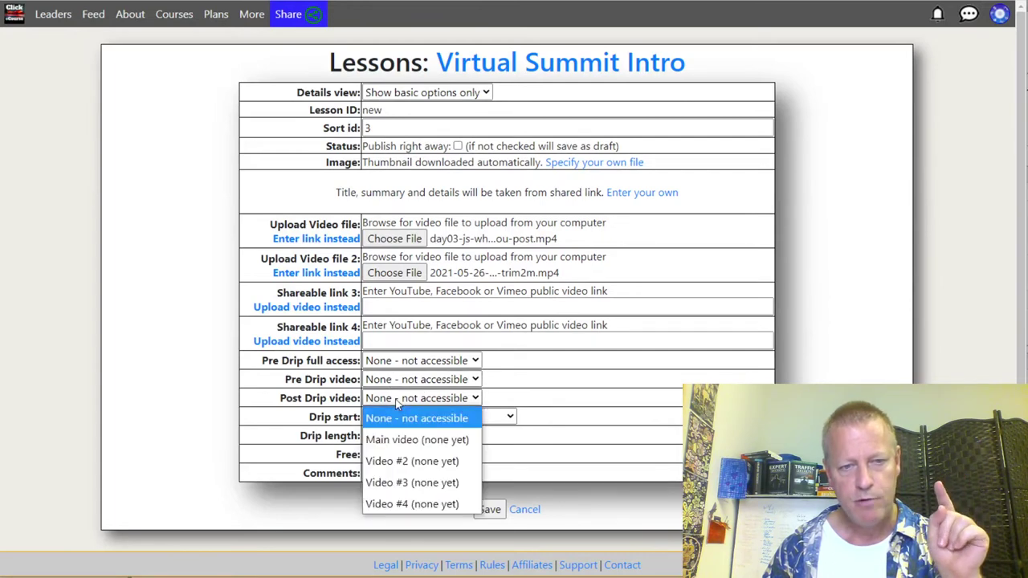
click(414, 463)
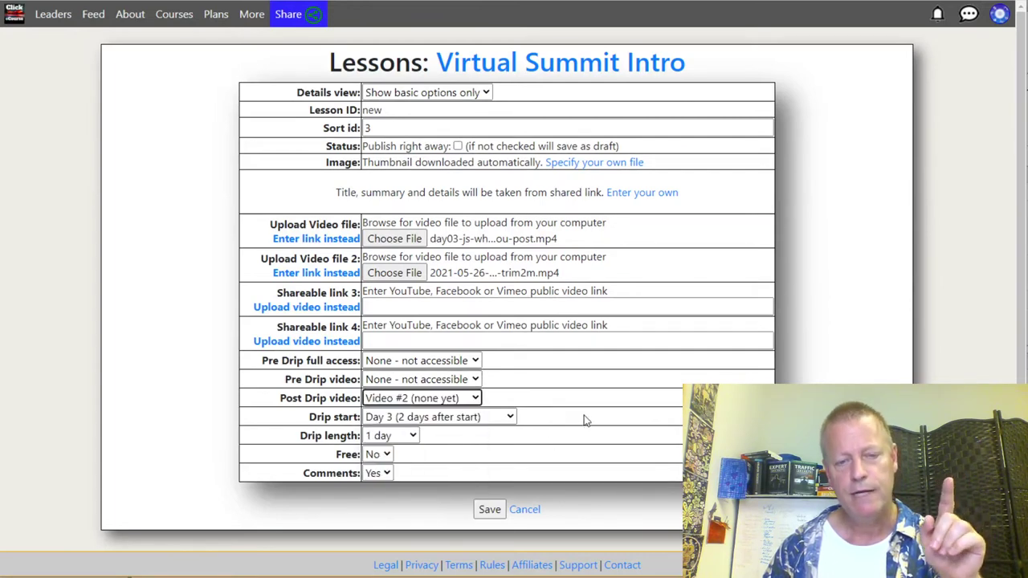
scroll(584, 421, down, 1)
click(487, 496)
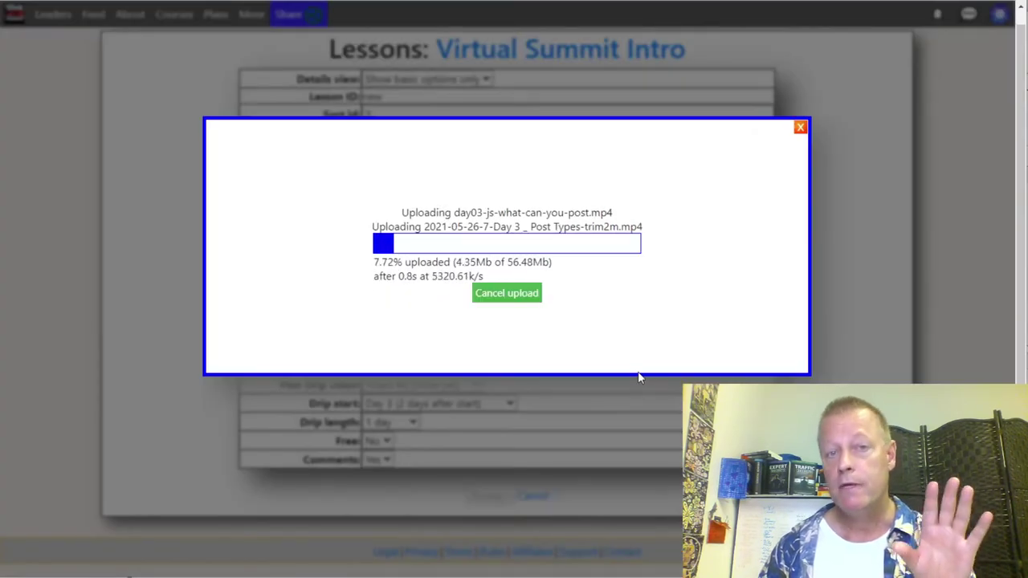
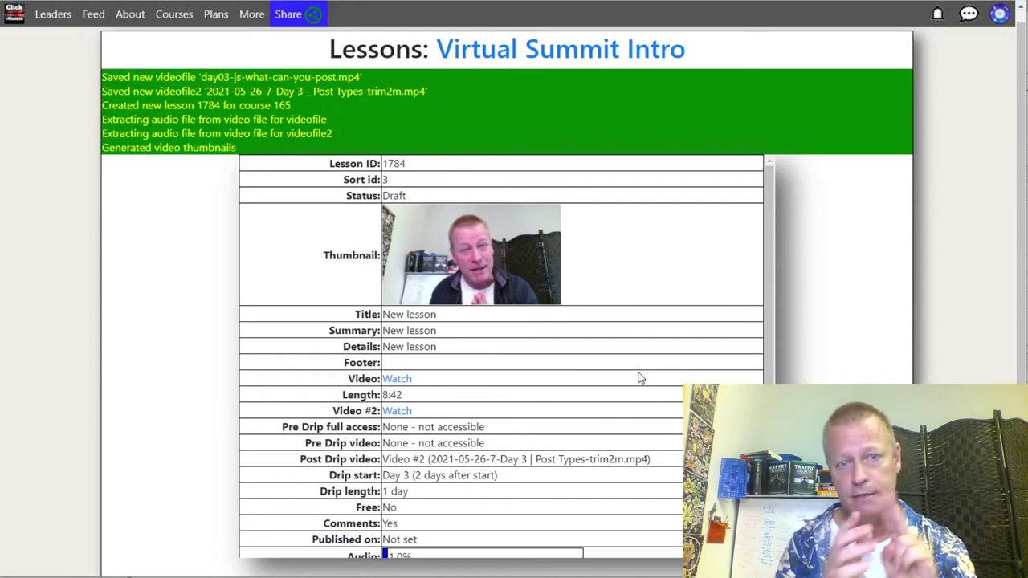
Step: Return to the course page and publish Lesson #3
scroll(639, 377, down, 3)
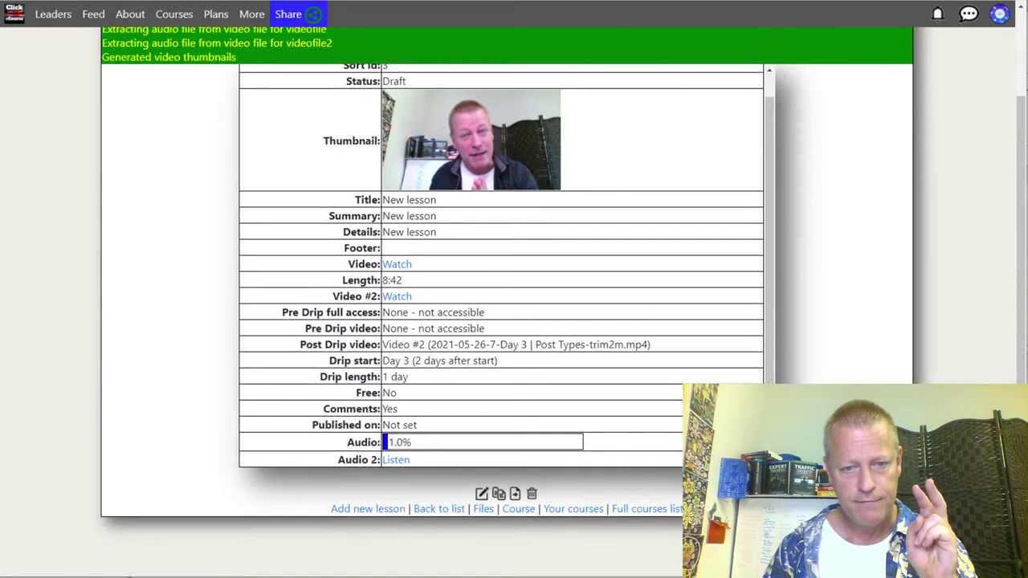
click(518, 509)
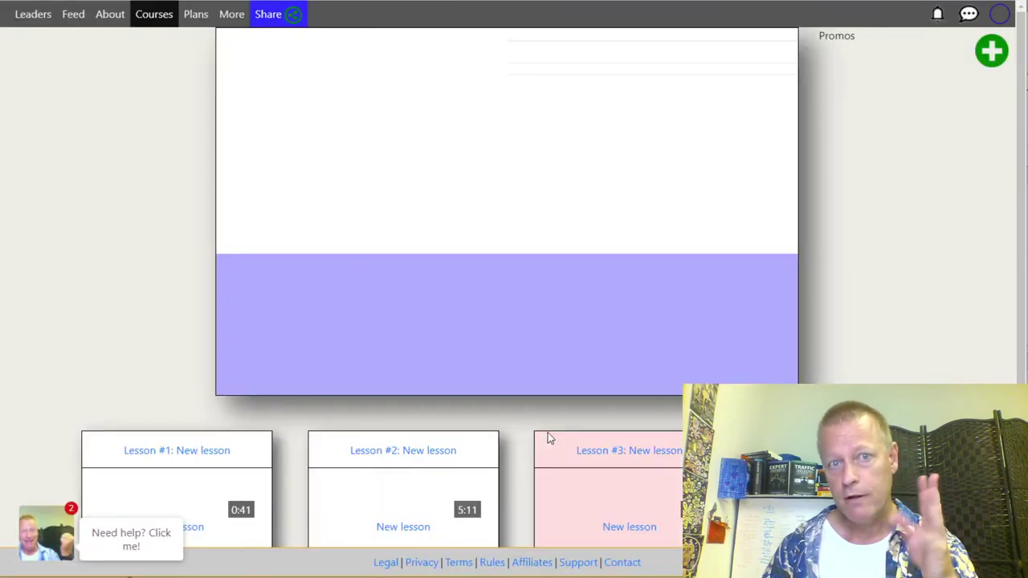
scroll(549, 424, down, 3)
click(614, 518)
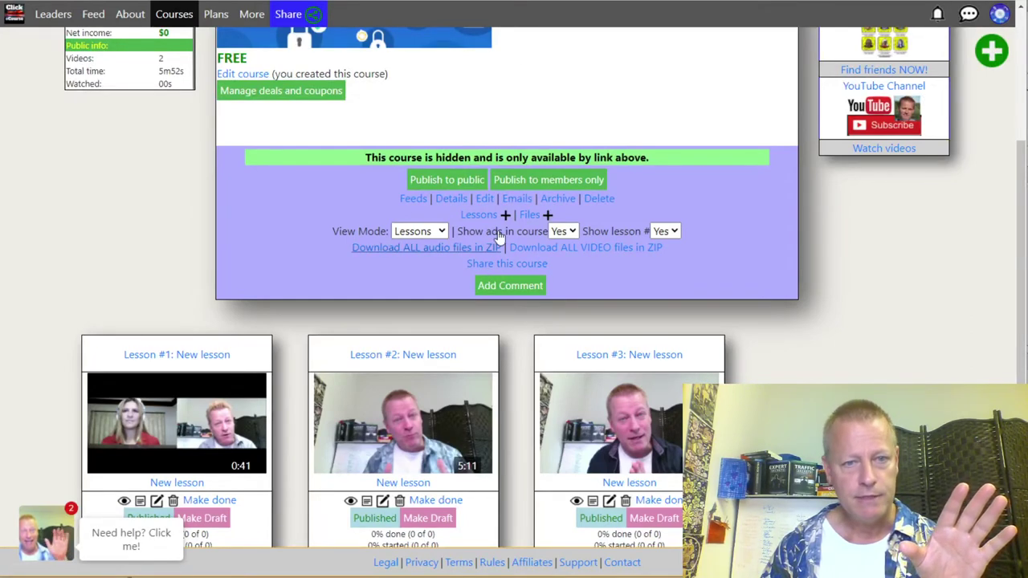
Step: Open the course's share link in an incognito window
click(504, 265)
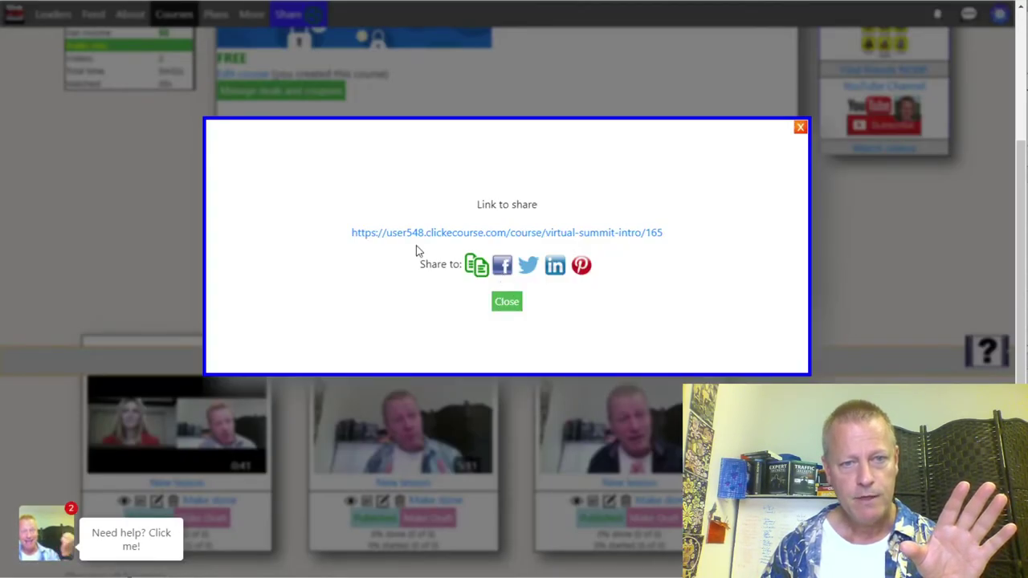
right_click(425, 234)
click(502, 276)
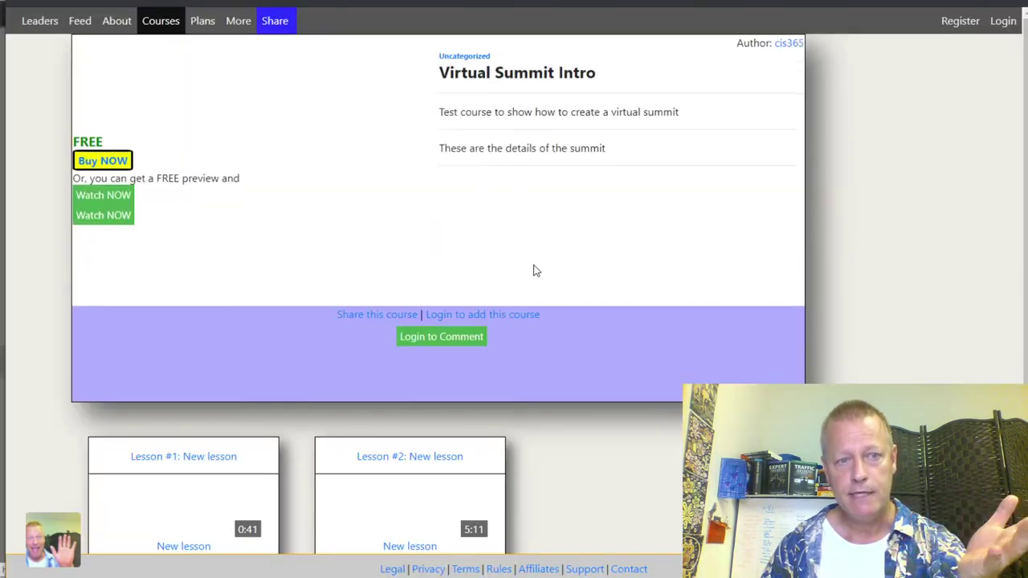
Step: Browse the public course page as a visitor, then close the owner's share-link dialog
scroll(522, 347, down, 2)
mouse_move(405, 346)
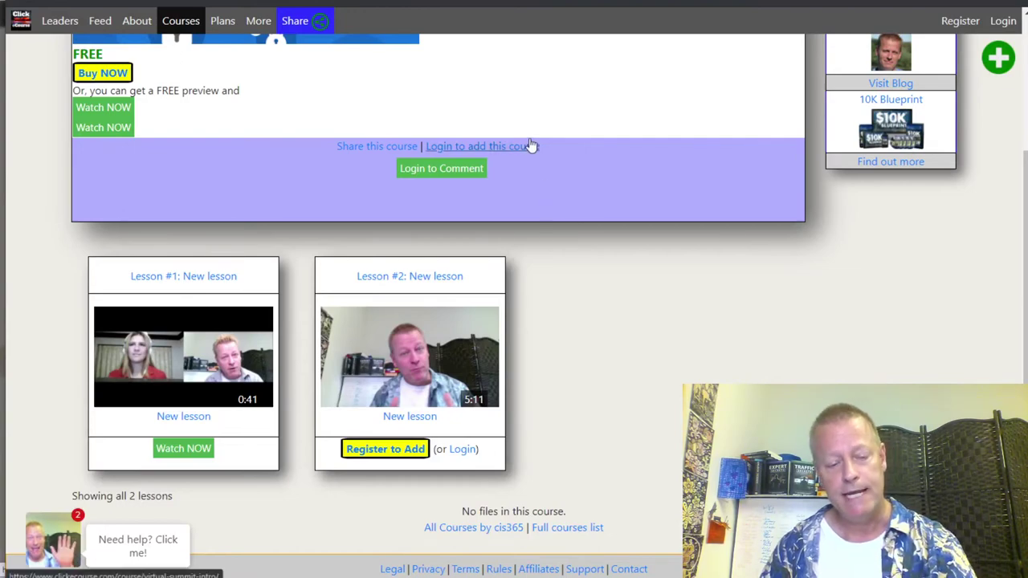
key(alt+Tab)
click(513, 305)
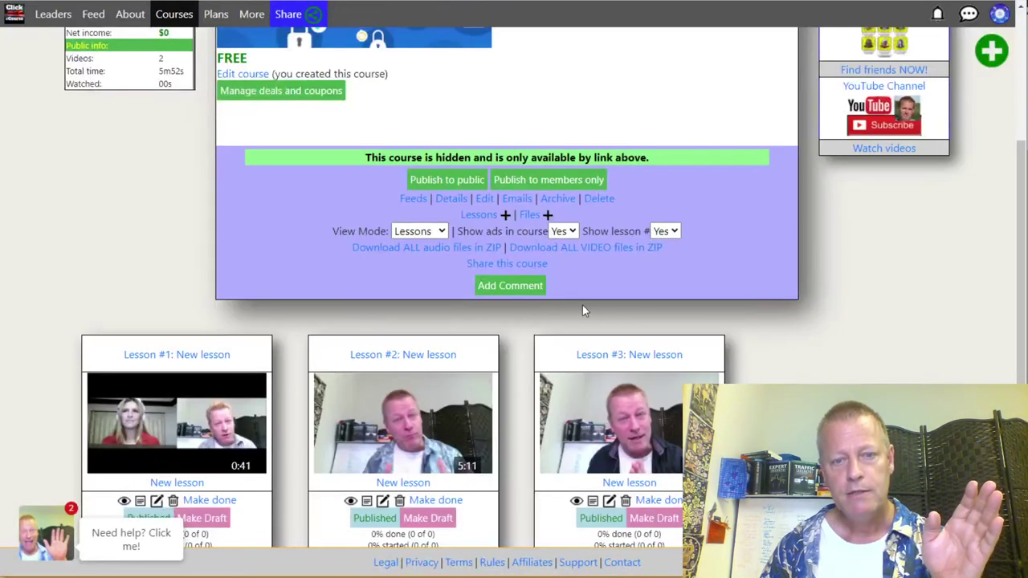
Step: Scroll through the owner's course page to review all three lessons
scroll(613, 446, down, 1)
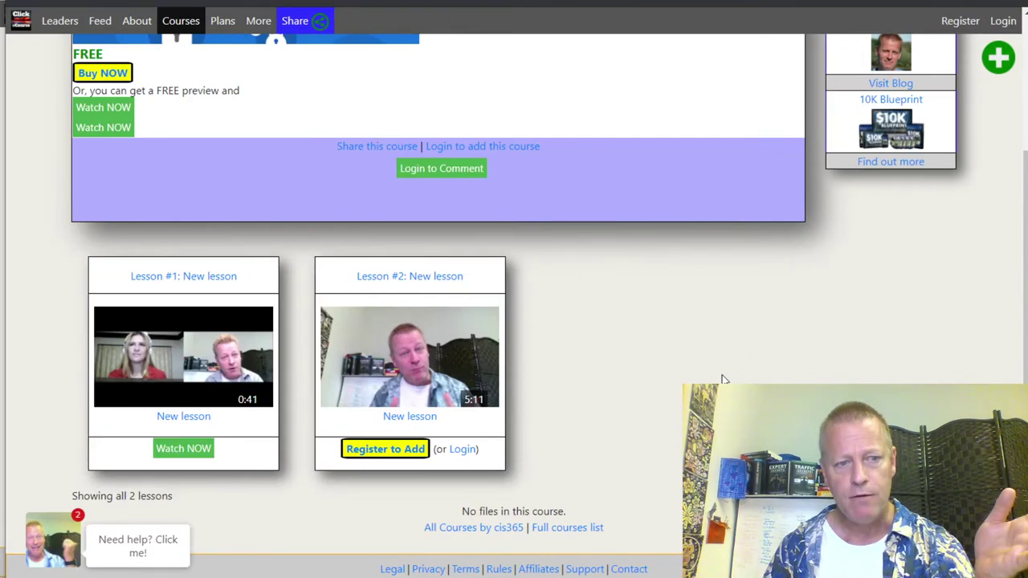
scroll(723, 379, up, 2)
scroll(722, 378, down, 2)
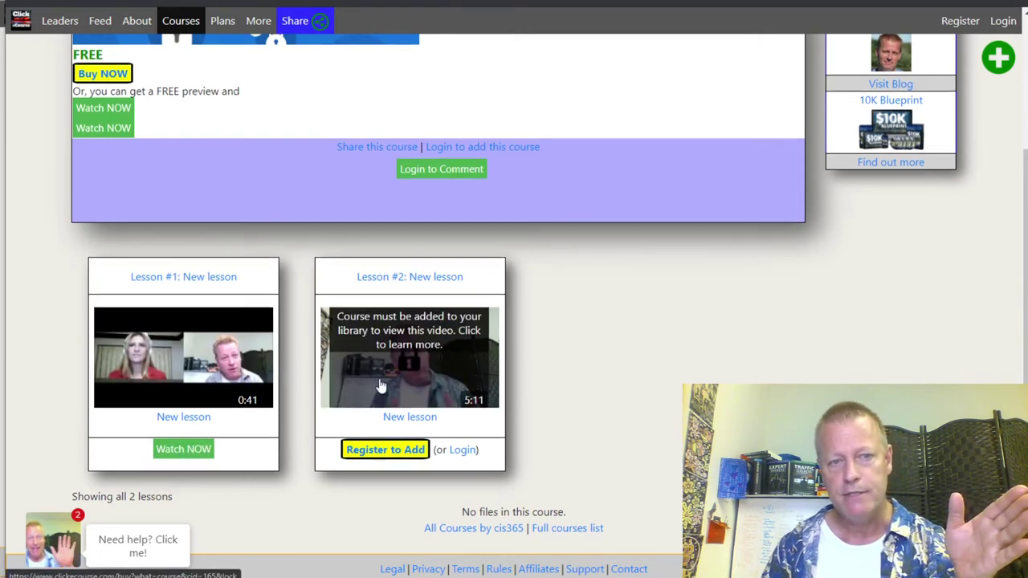
Step: Try the locked Lesson #2 as a visitor and dismiss the Missing UID message
scroll(308, 374, up, 2)
scroll(361, 450, down, 2)
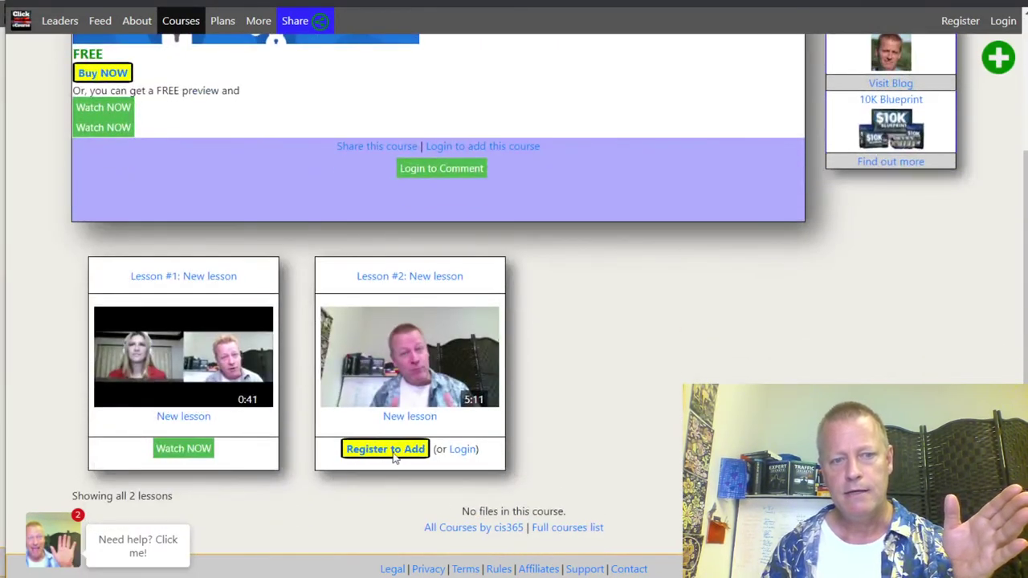
mouse_move(408, 361)
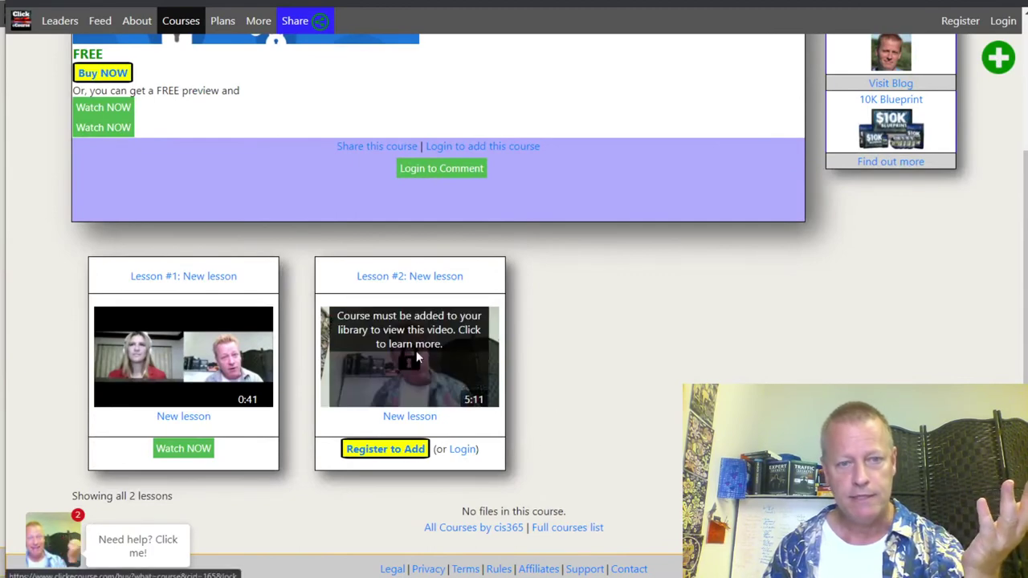
click(415, 361)
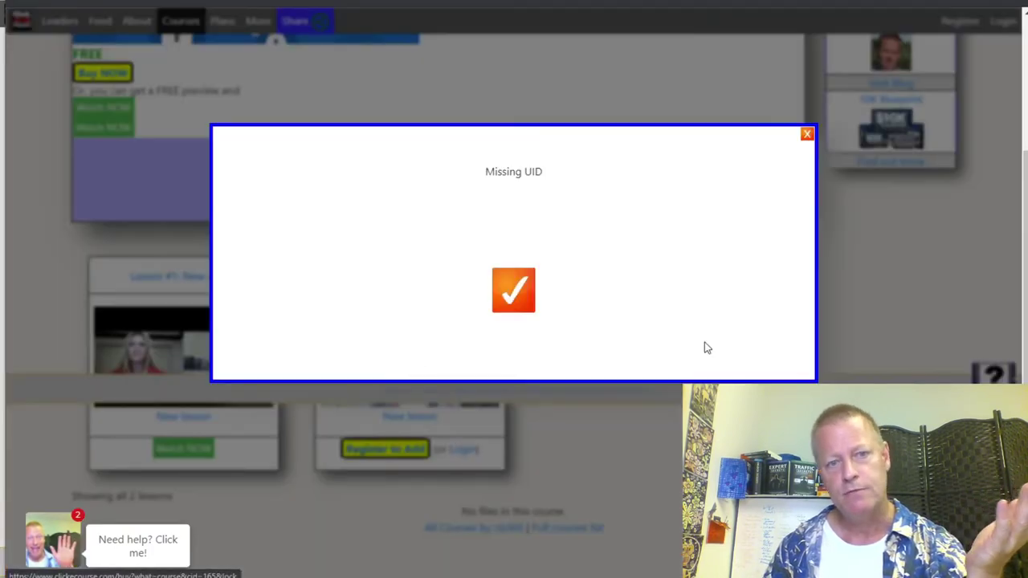
click(514, 291)
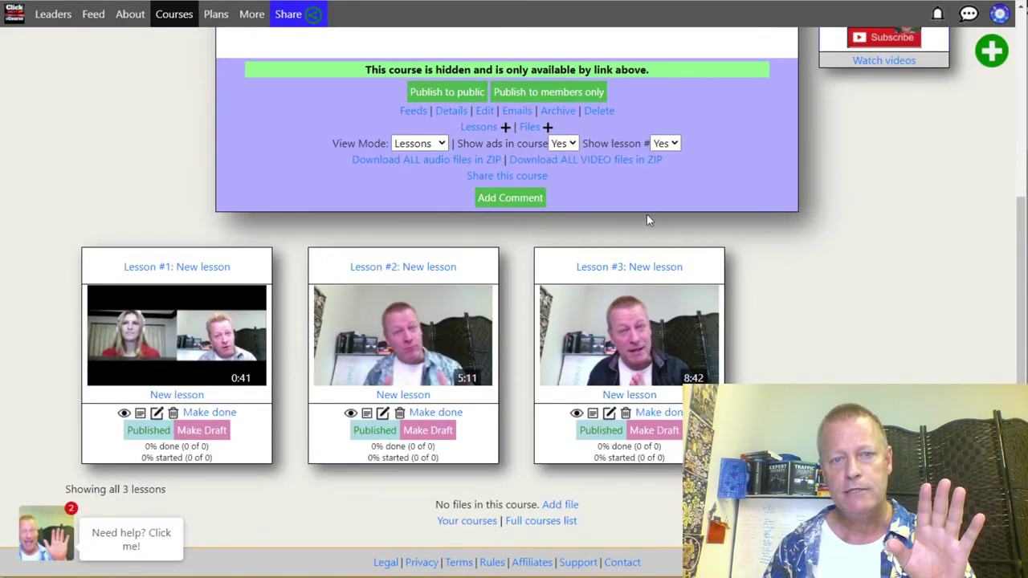
scroll(556, 339, up, 3)
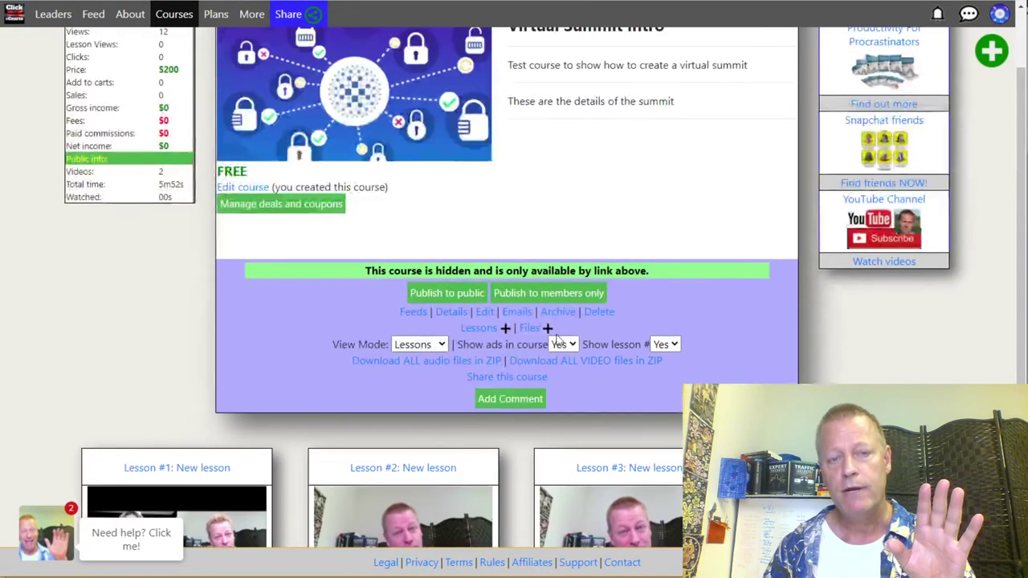
Step: Title the first lesson 'Introduction' in the lessons table
click(479, 328)
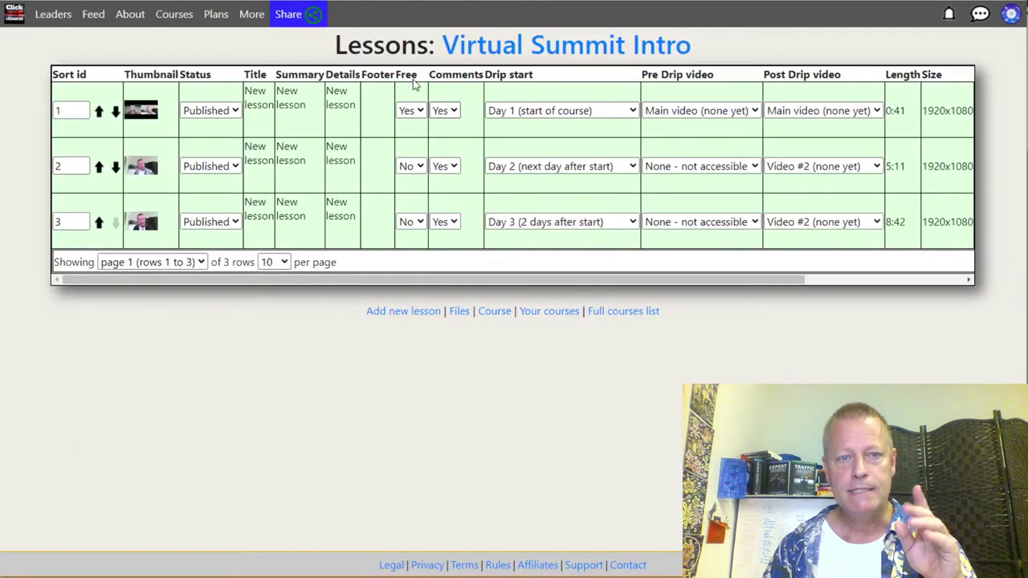
click(261, 110)
key(ctrl+a)
text(Introduction)
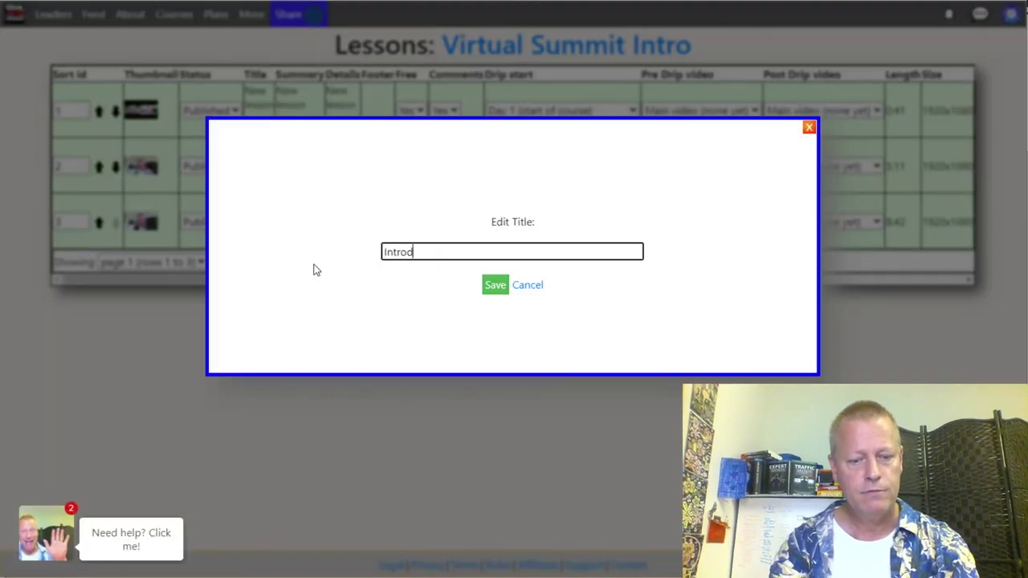
click(491, 289)
Step: Title the second lesson 'Day 2'
click(278, 157)
click(452, 250)
key(ctrl+a)
text(Day 1)
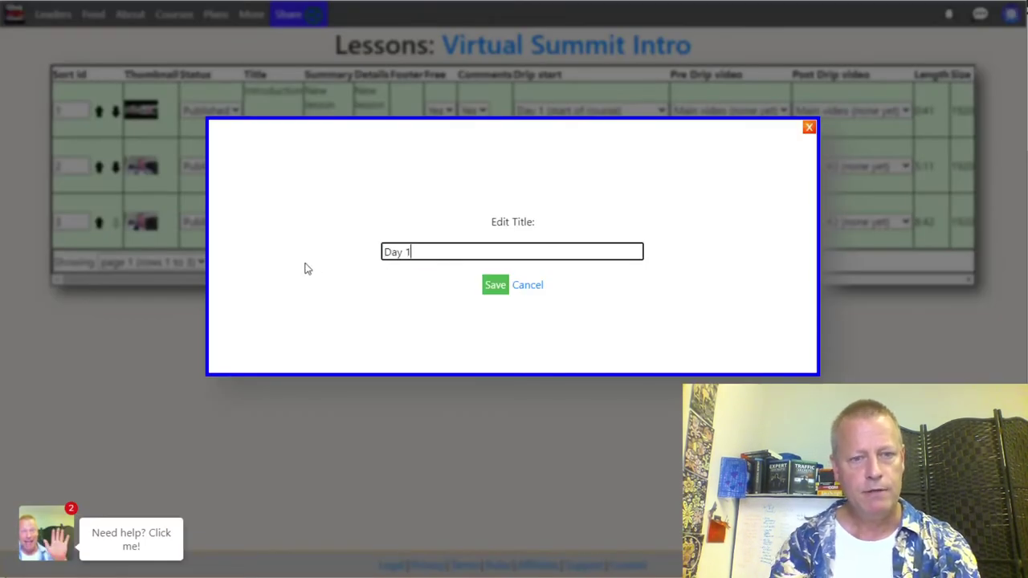
key(BackSpace)
key(BackSpace)
text(2 video)
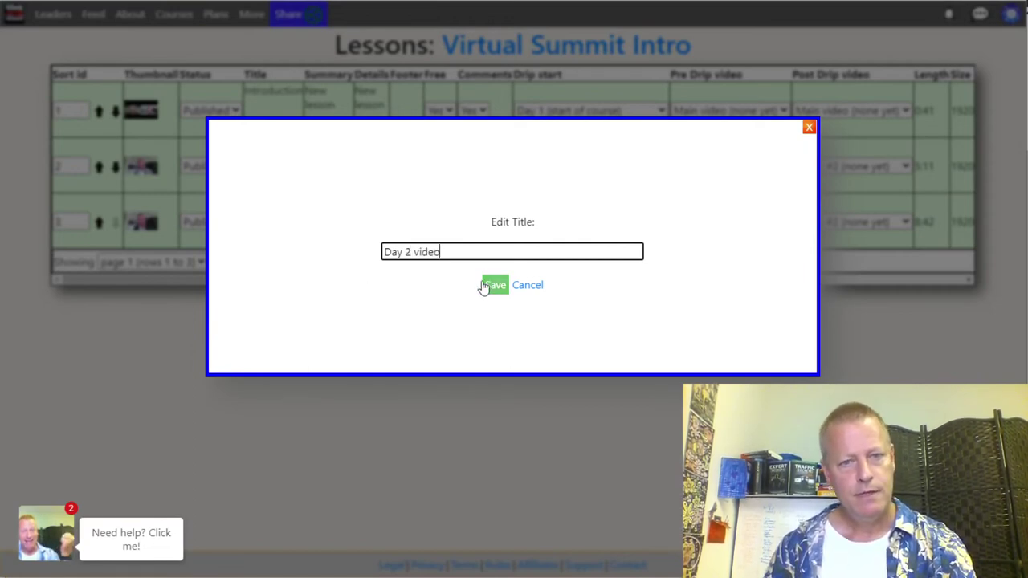
key(BackSpace)
key(BackSpace)
key(BackSpace)
key(BackSpace)
key(BackSpace)
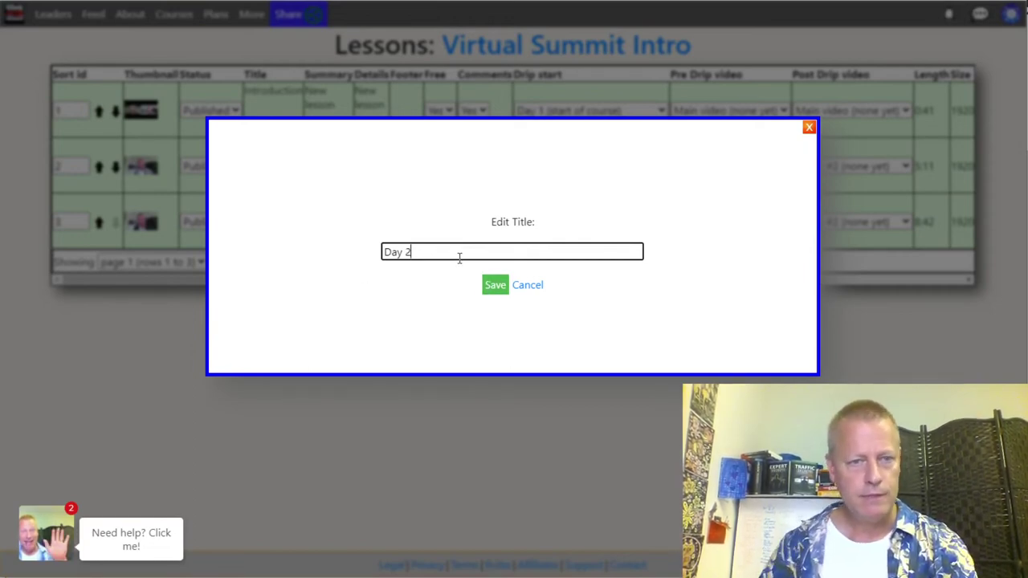
click(491, 287)
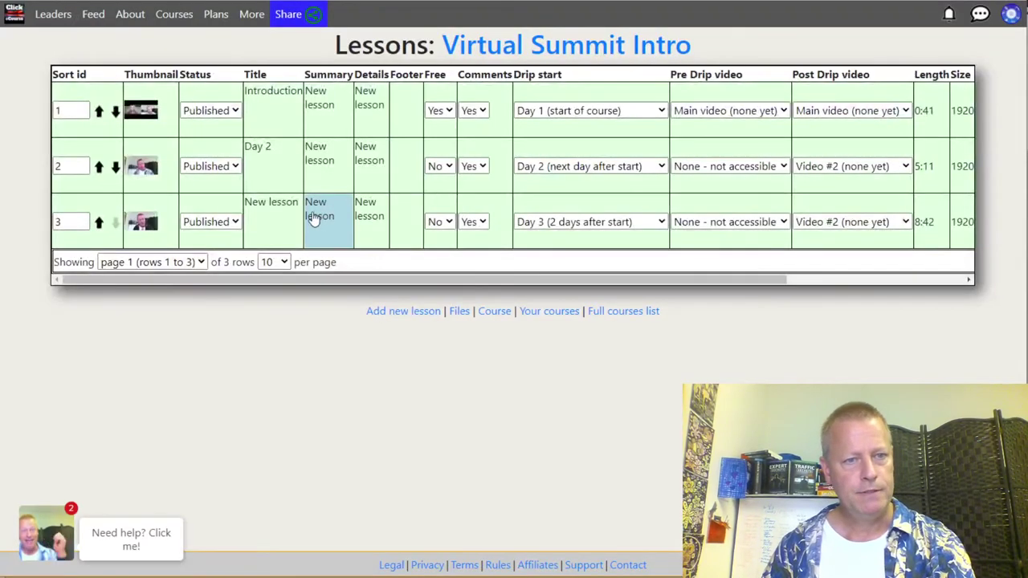
Step: Replace the third lesson's 'New lesson' title with 'Day 3'
click(280, 211)
drag(453, 255, 314, 255)
text(Day 3)
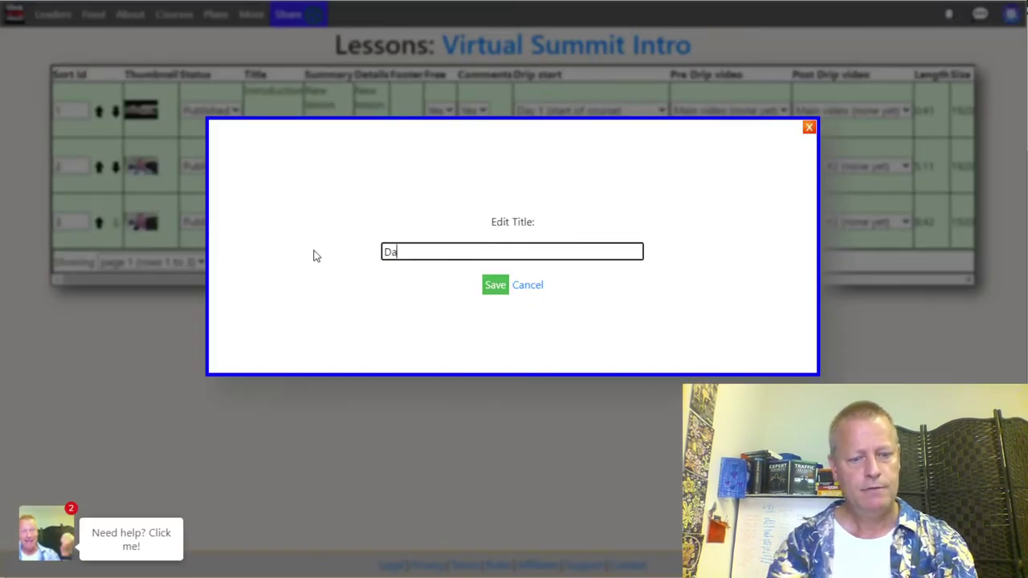
click(492, 288)
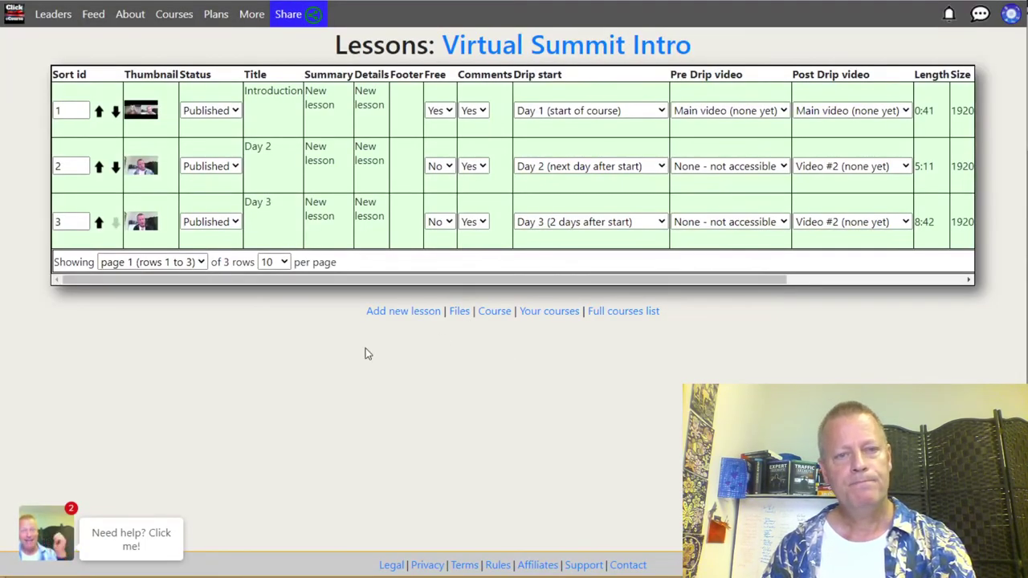
Step: Set the first lesson's summary to 'This is the introduction to the summit'
click(326, 112)
drag(285, 236, 183, 227)
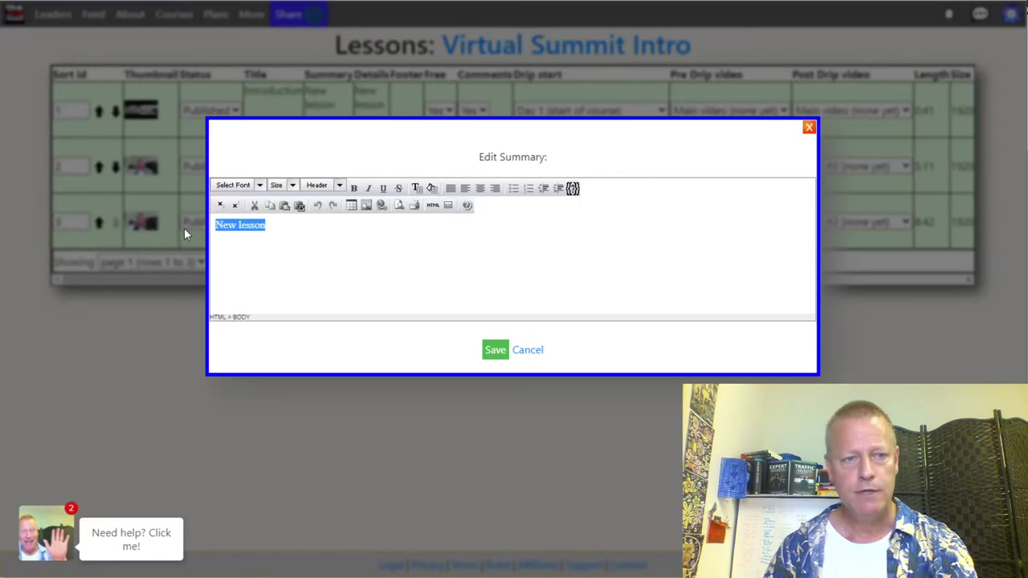
text(This is the int)
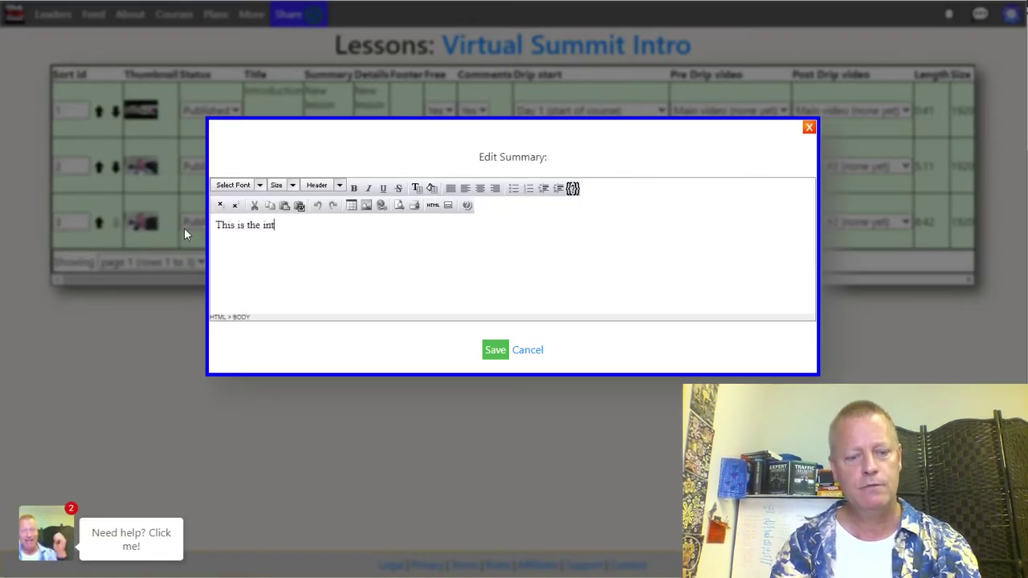
text(roduction )
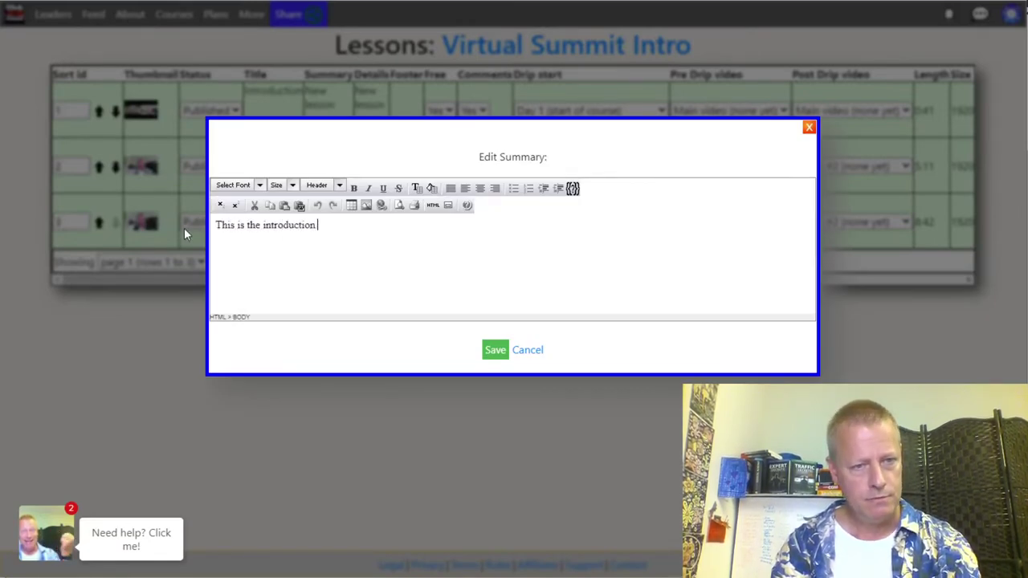
text(to the summit)
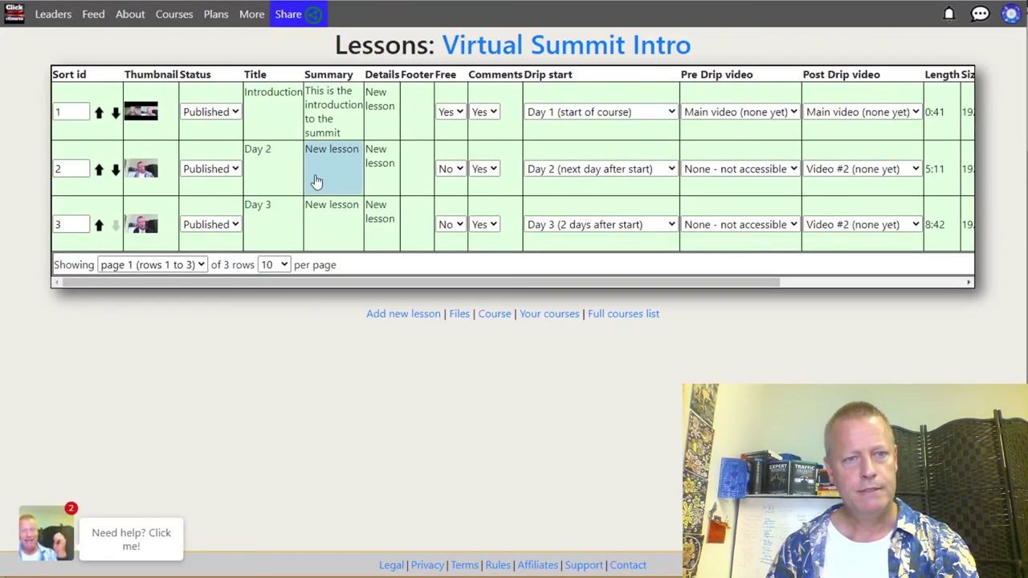
click(314, 179)
Step: Set the Day 2 lesson's summary to 'Let's talk about X'
drag(300, 225, 150, 227)
text(O)
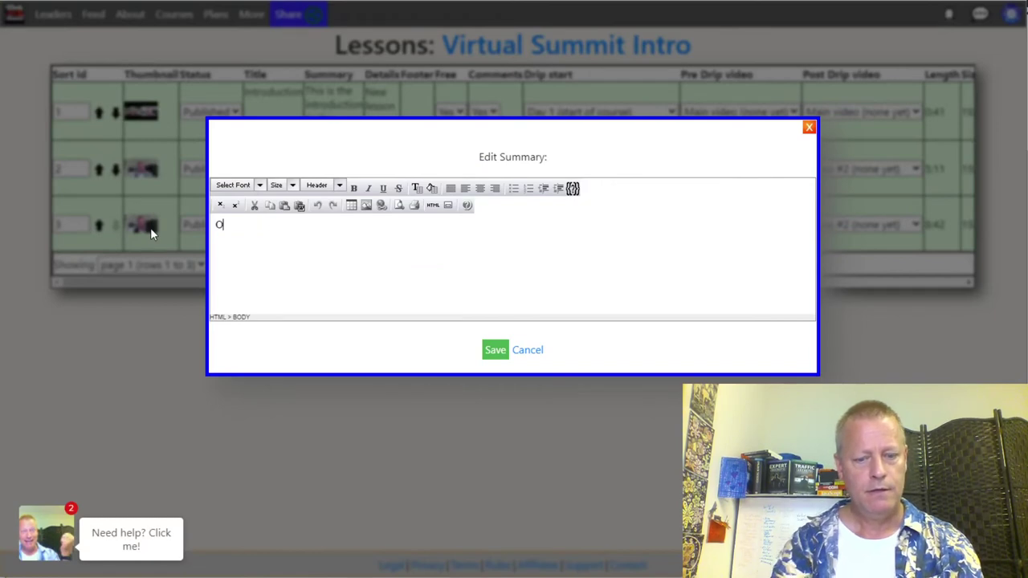
text(n Day 2. we)
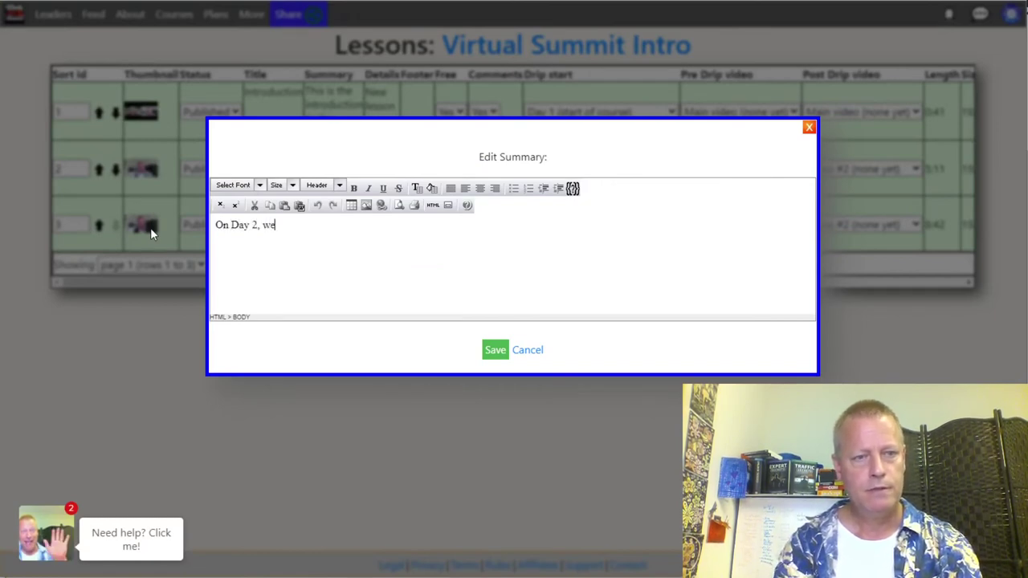
text('ll talk about)
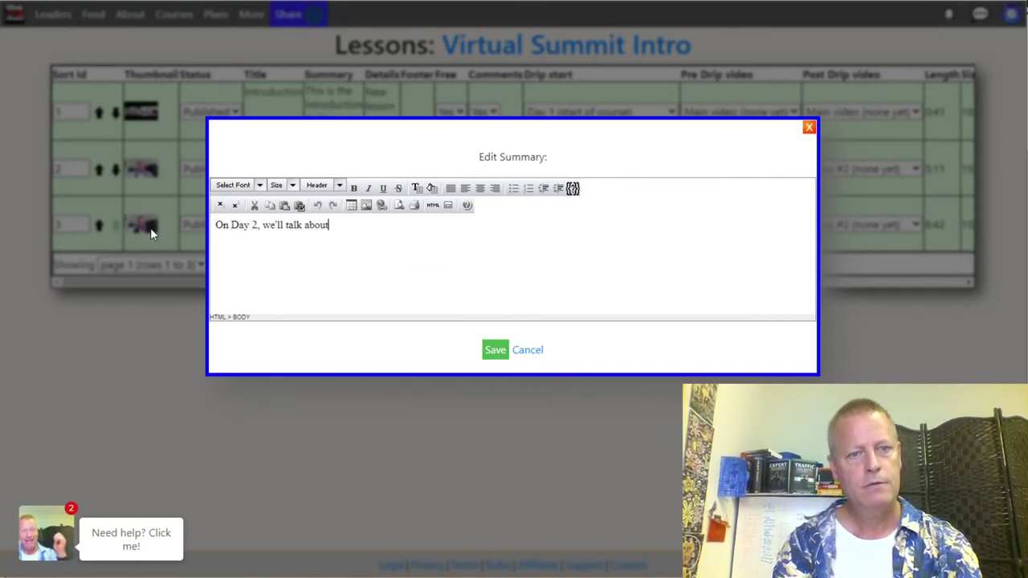
drag(340, 232, 166, 240)
text(Le)
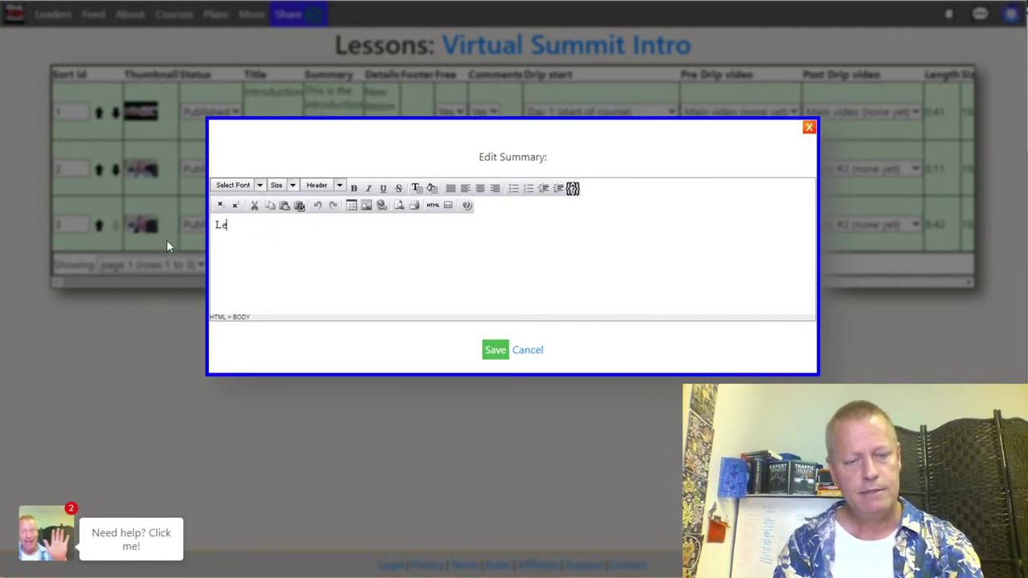
text(t's talk about X)
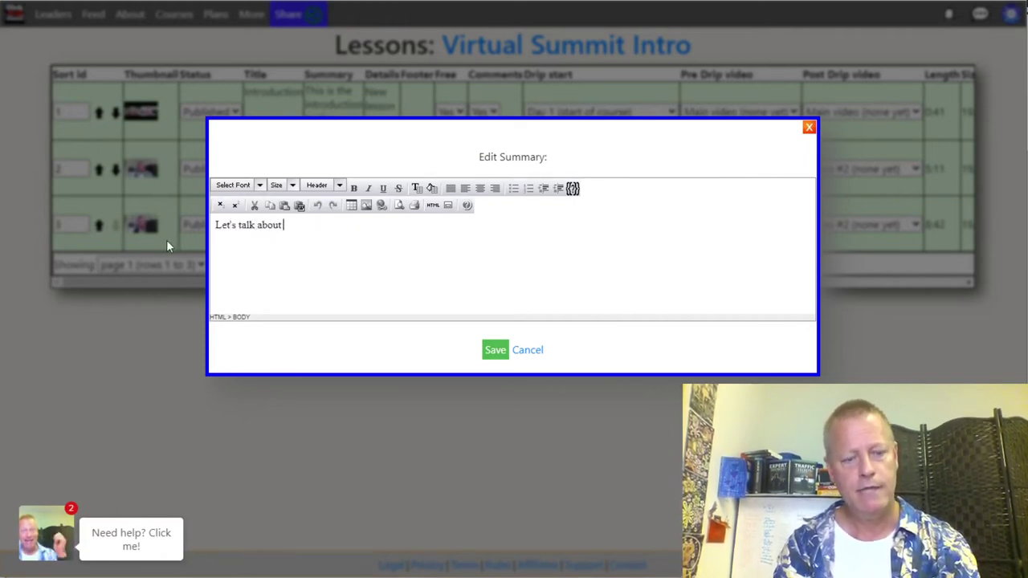
click(496, 351)
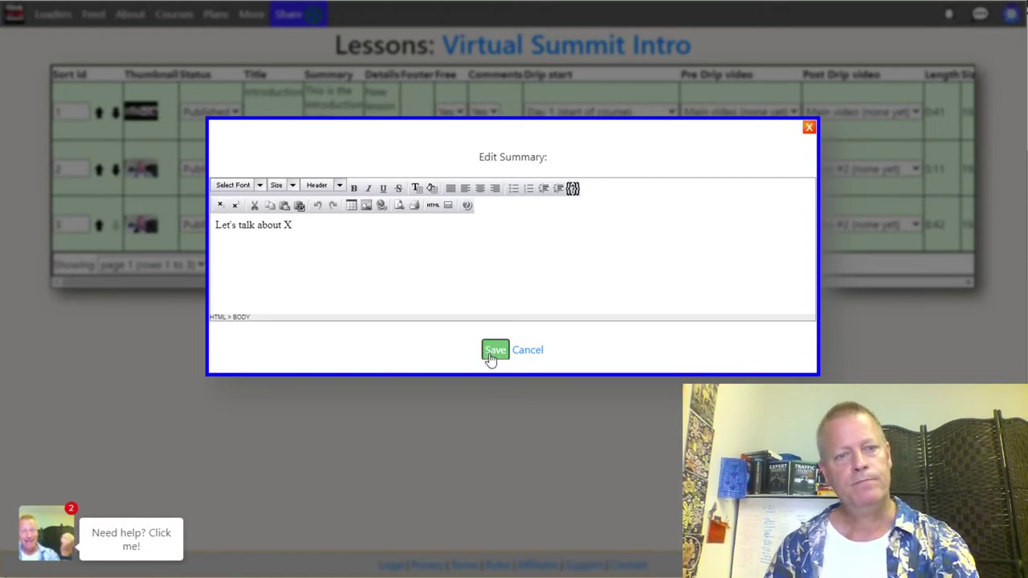
Step: Set the Day 3 lesson's summary to 'Let's talk about Y'
click(318, 224)
drag(374, 235, 147, 240)
text(Let's talk about Y)
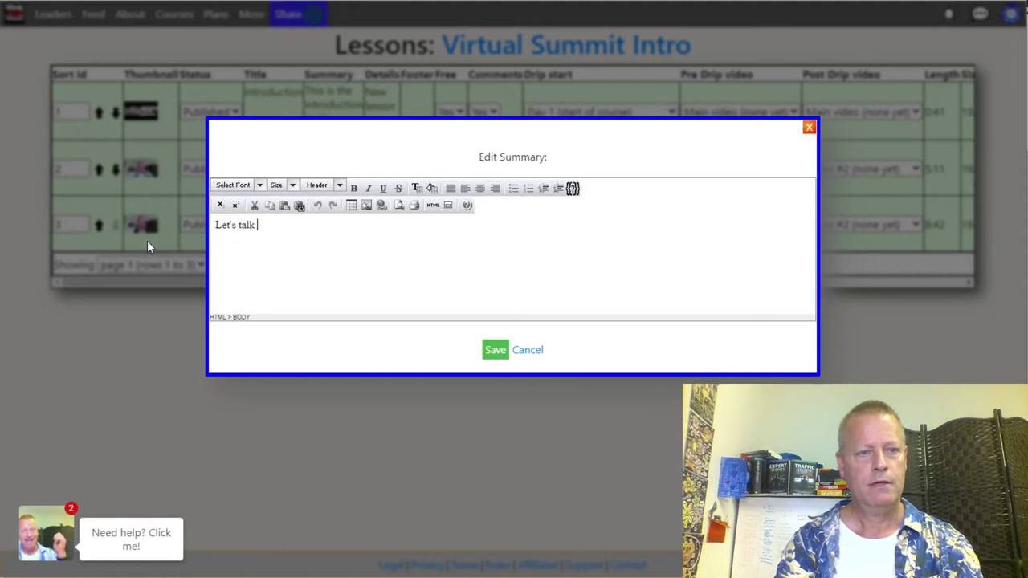
click(496, 350)
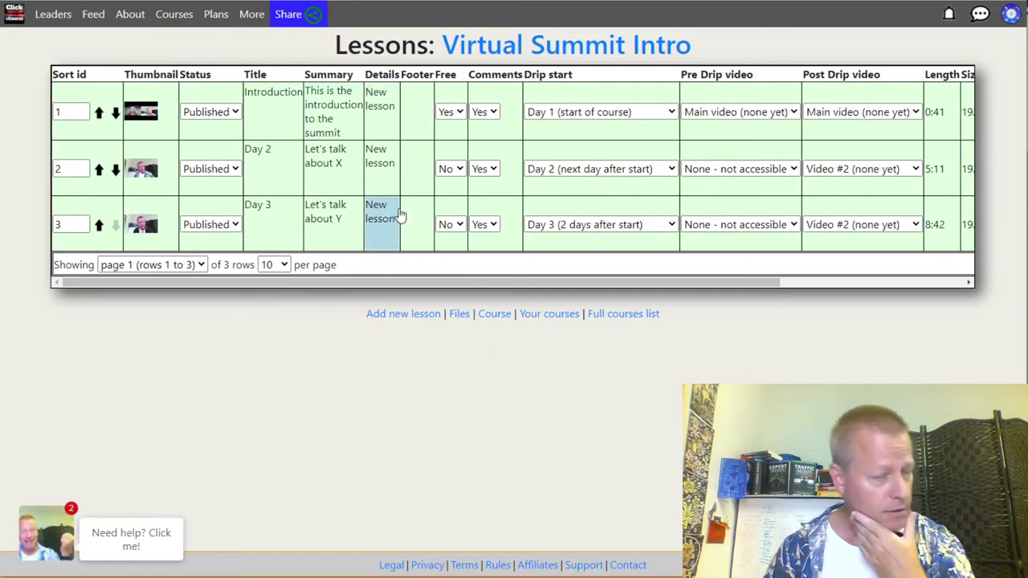
Step: Replace the Introduction lesson's placeholder details with a description of the introduction
click(374, 113)
drag(286, 231, 124, 225)
text(Details of the introduction)
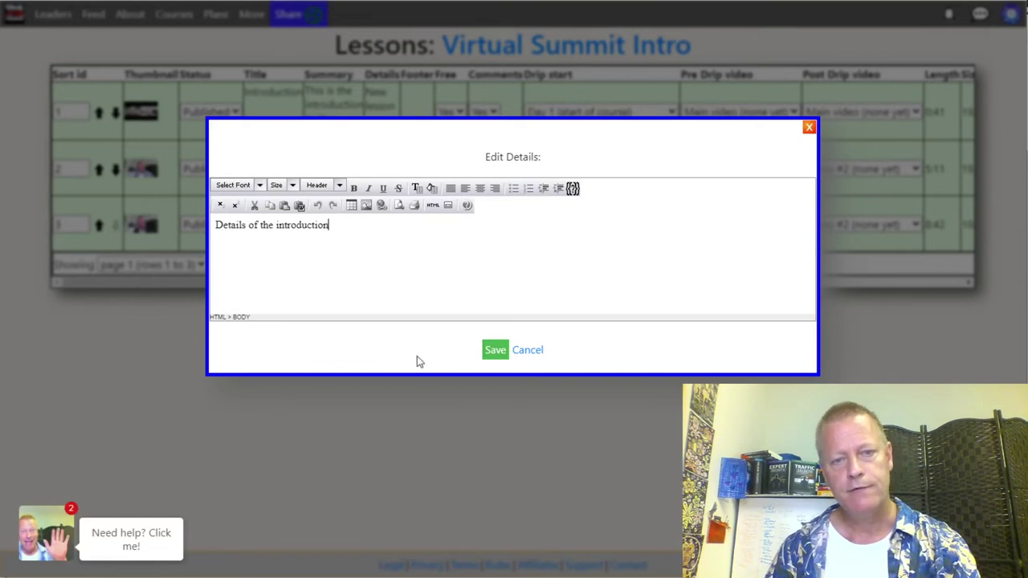
click(495, 352)
Step: Set the Day 2 lesson's details to 'Details of the day 2 video'
click(378, 160)
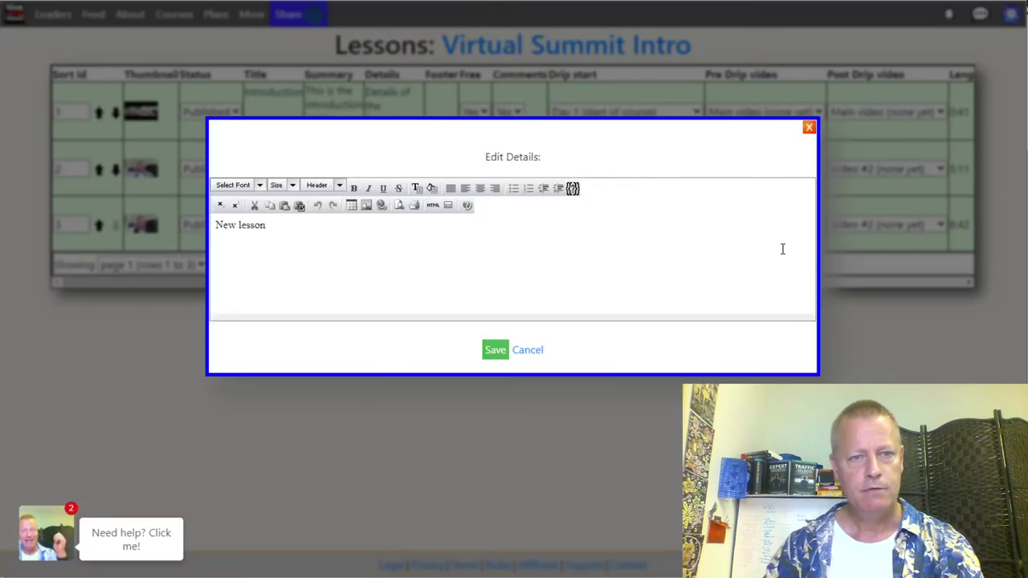
key(ctrl+a)
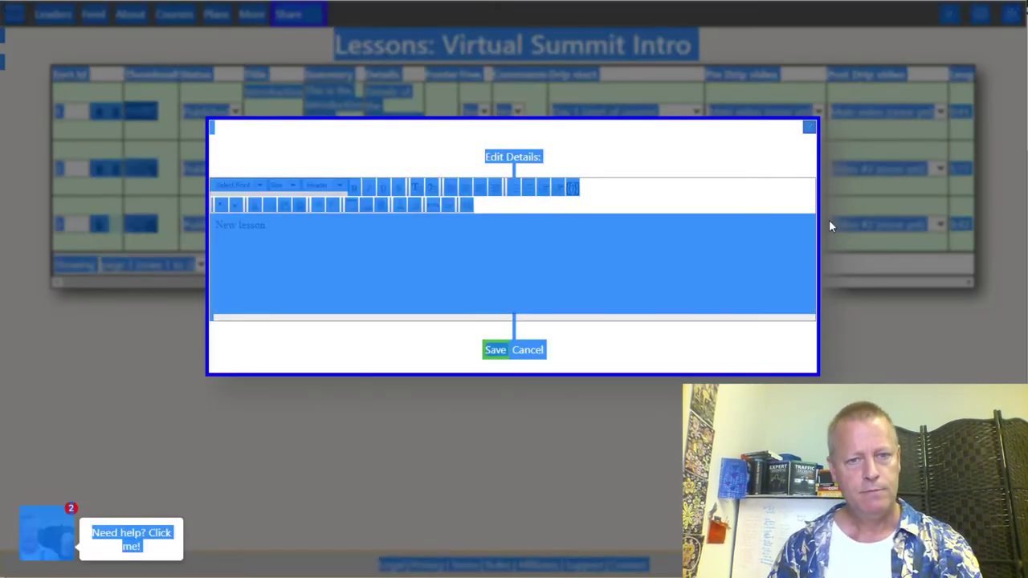
click(745, 292)
key(ctrl+a)
text(De)
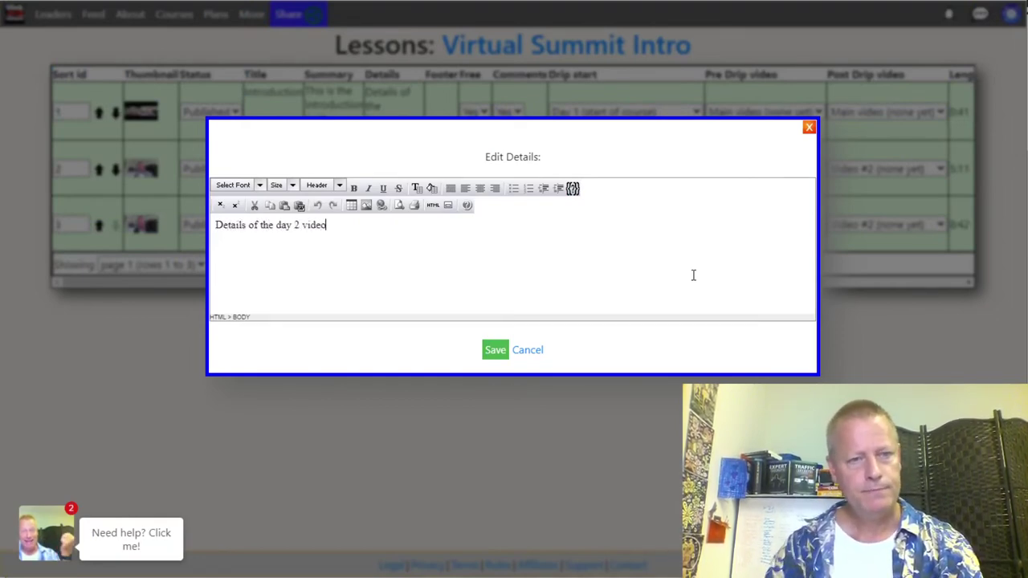
click(495, 350)
Step: Set the Day 3 lesson's details to 'Details of the day 3 video'
click(391, 215)
key(ctrl+a)
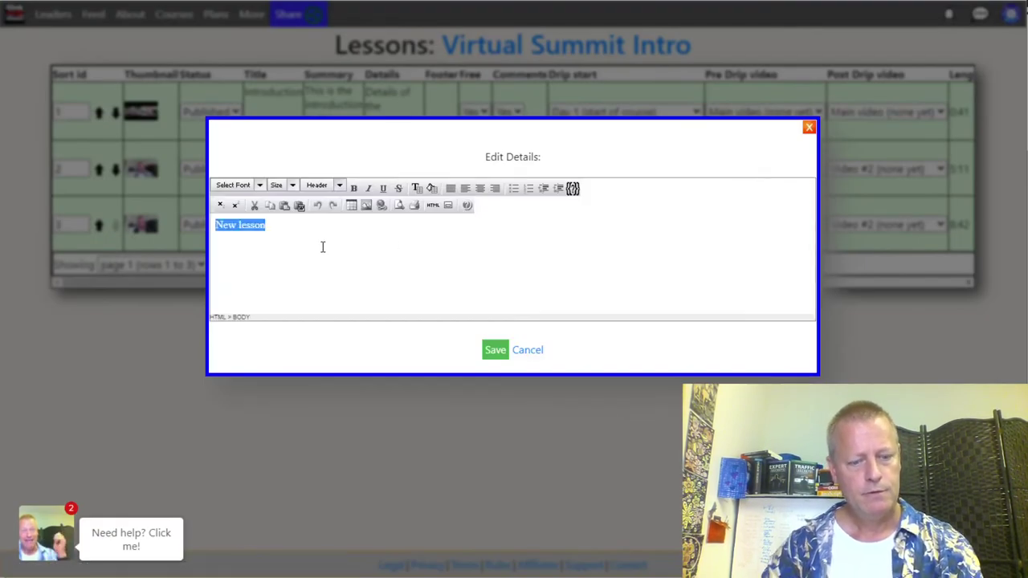
text(Details of the day 3 video)
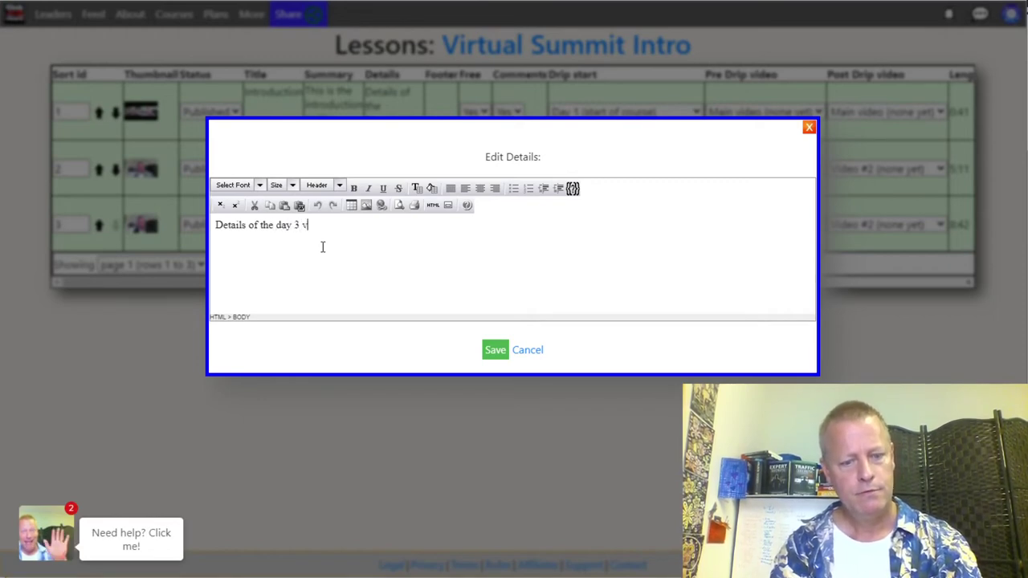
click(492, 350)
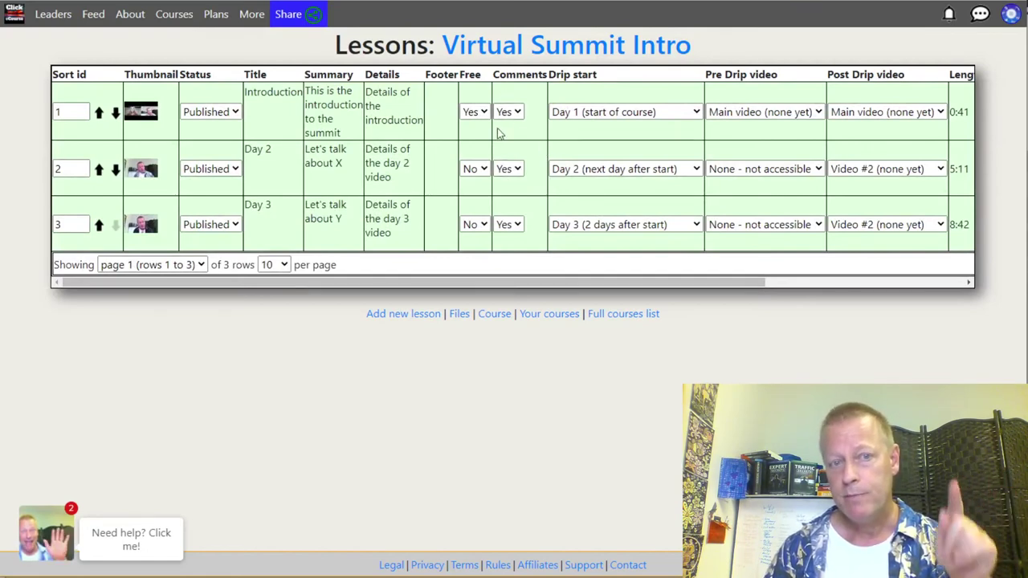
Step: Switch the Day 3 lesson's comments to No and back to Yes
click(511, 225)
click(504, 265)
click(515, 228)
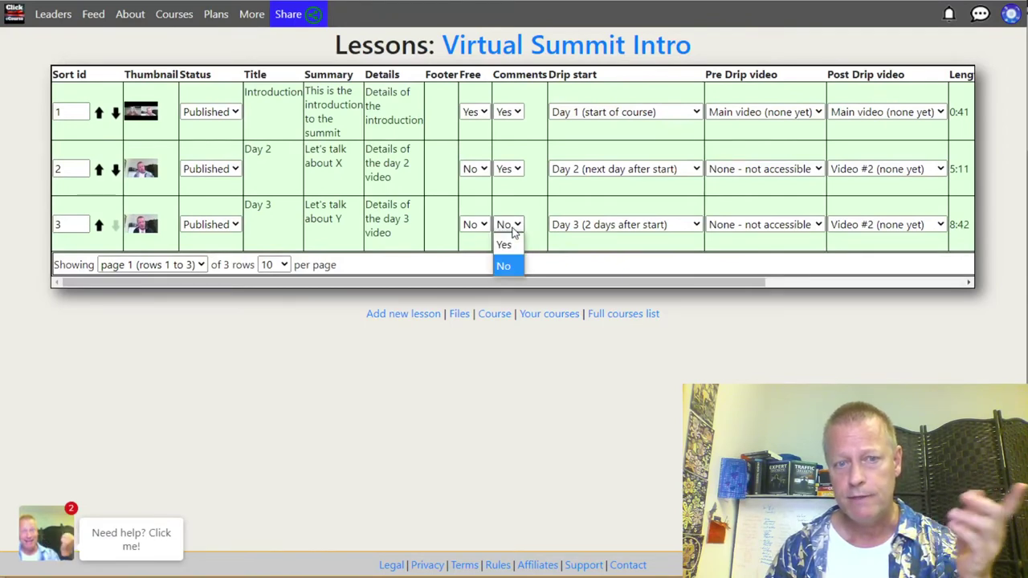
click(503, 244)
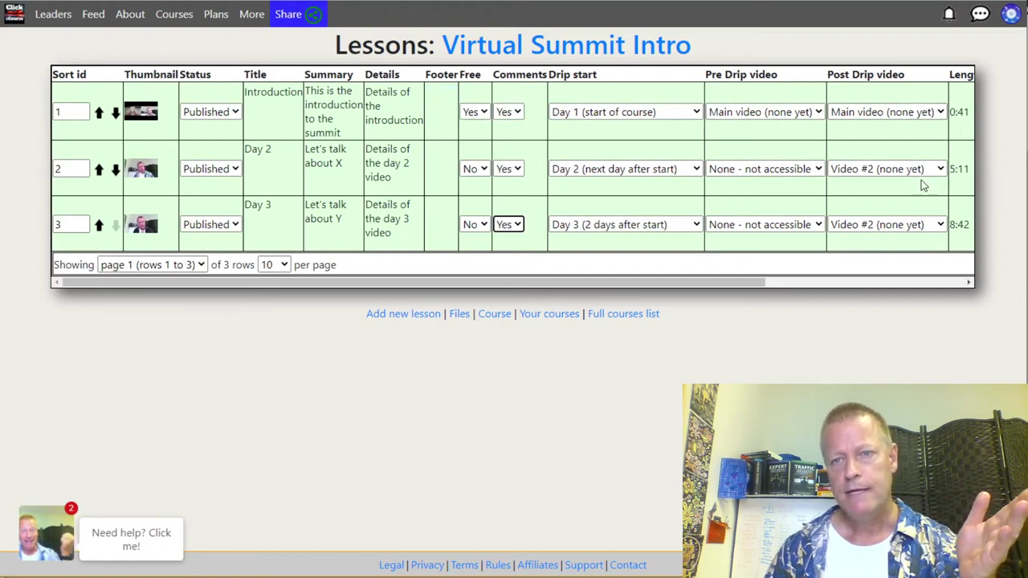
Step: Clone the Day 3 lesson from the table's Action column
click(760, 284)
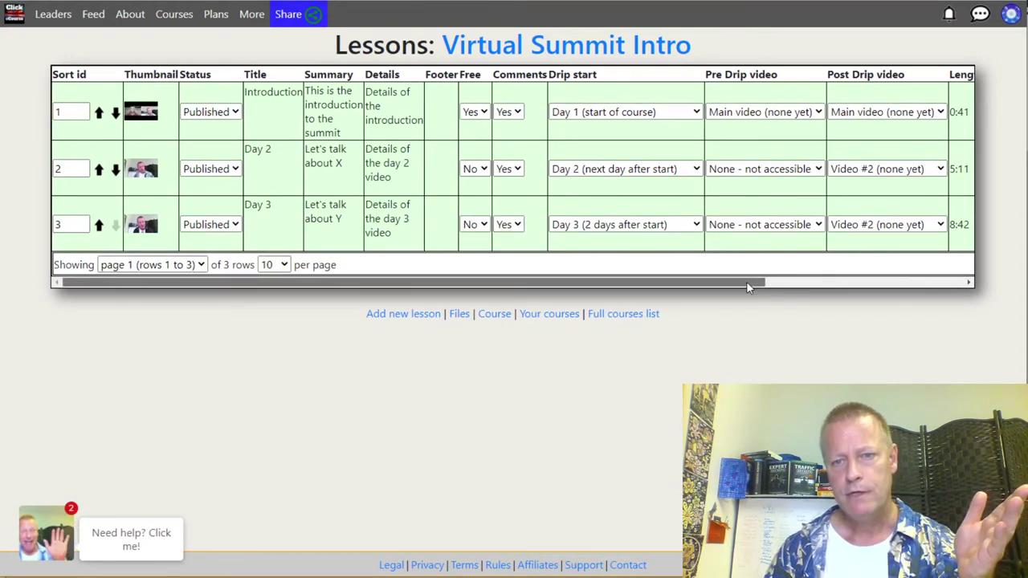
drag(746, 281, 952, 280)
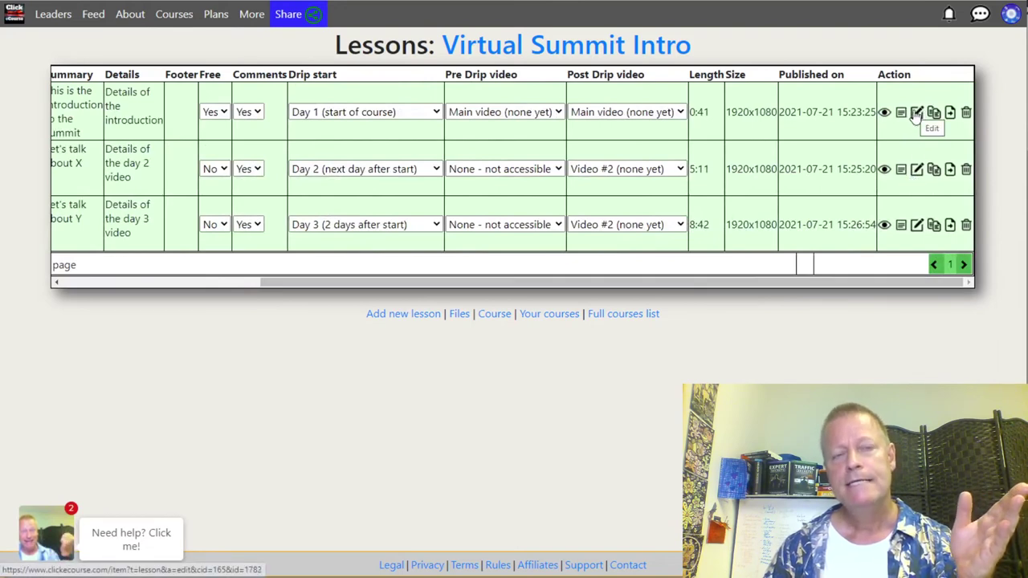
click(935, 225)
scroll(257, 289, down, 3)
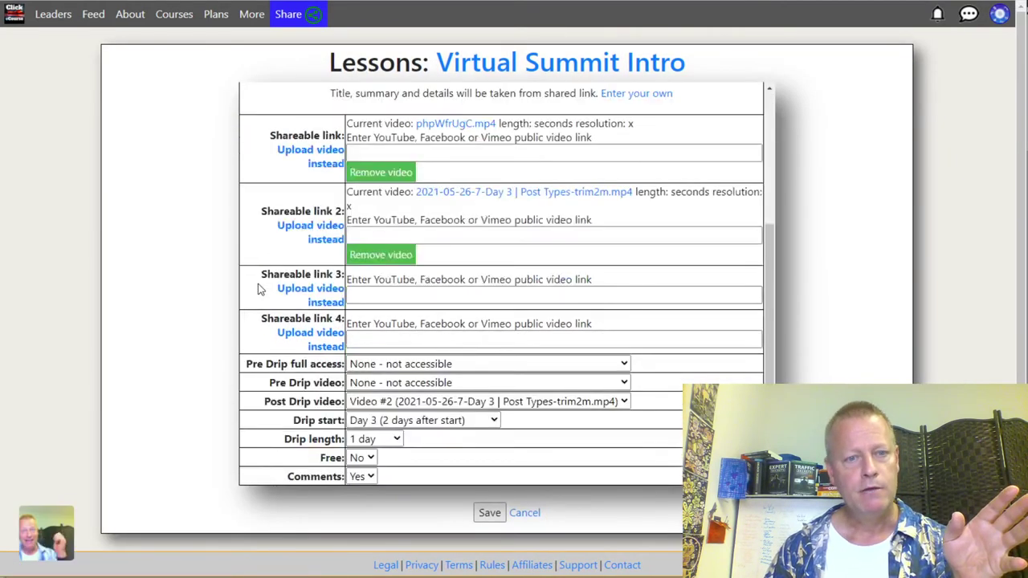
Step: Set the copied lesson's drip start to Day 4
click(396, 421)
click(365, 57)
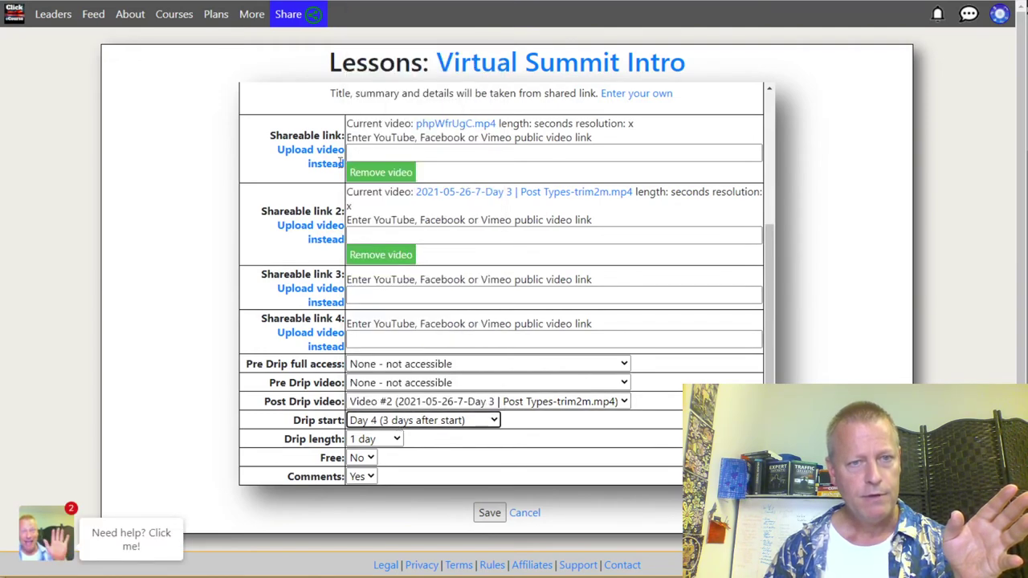
scroll(298, 310, up, 1)
scroll(296, 307, up, 5)
scroll(297, 305, down, 6)
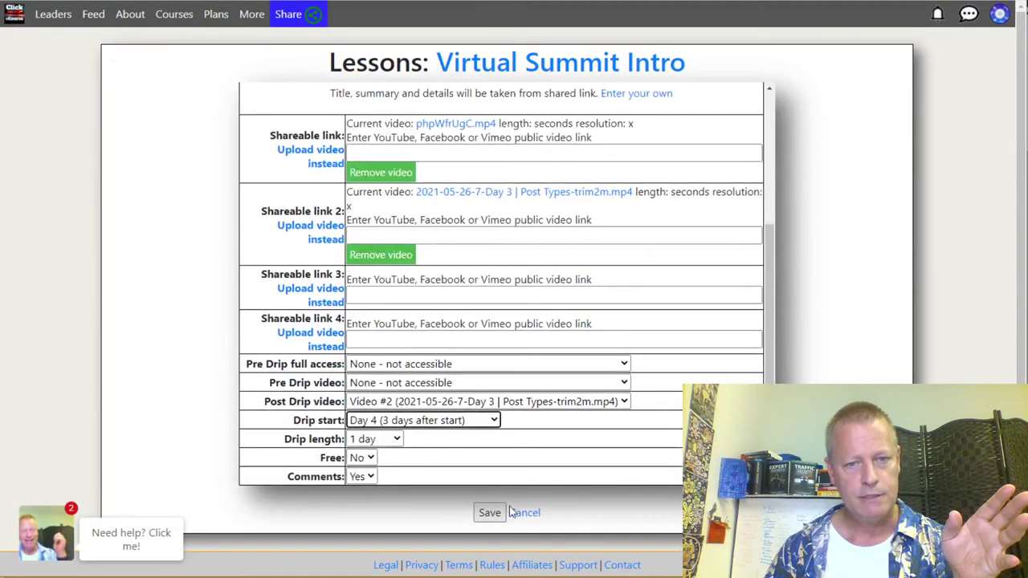
scroll(345, 317, up, 5)
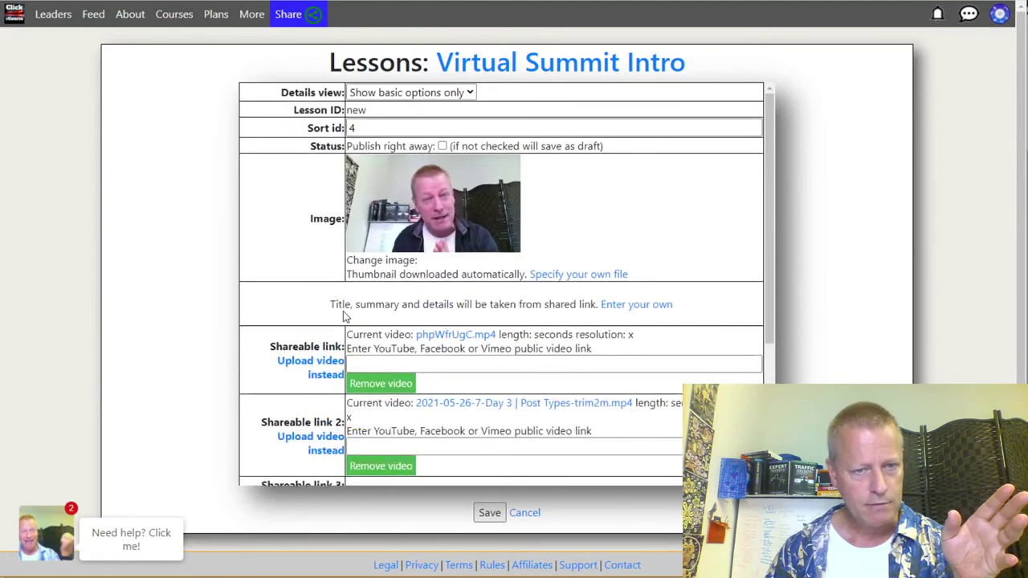
Step: Change the copied lesson's title from 'Clone of Day 3' to 'Day 4'
click(649, 306)
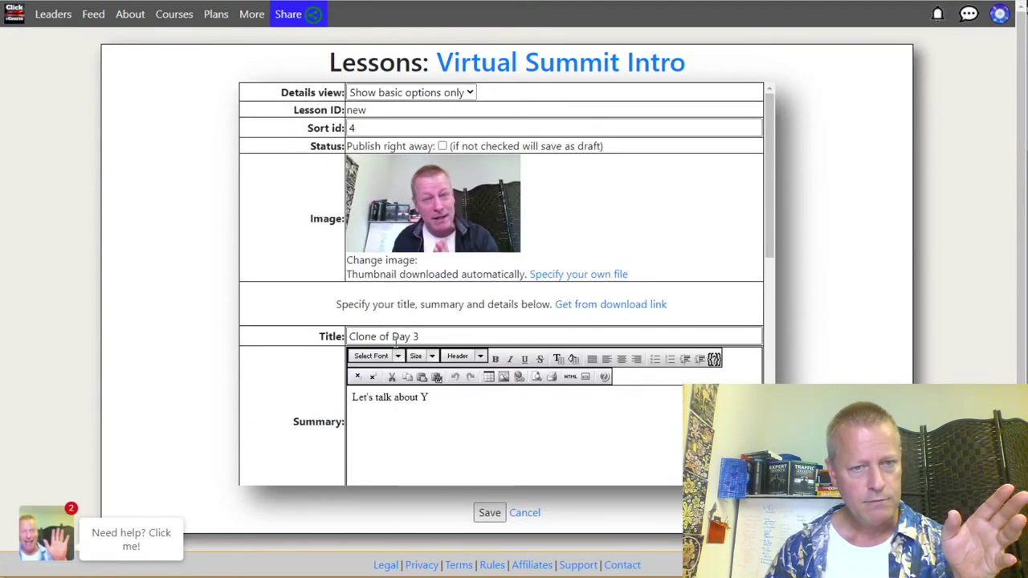
drag(391, 336, 259, 348)
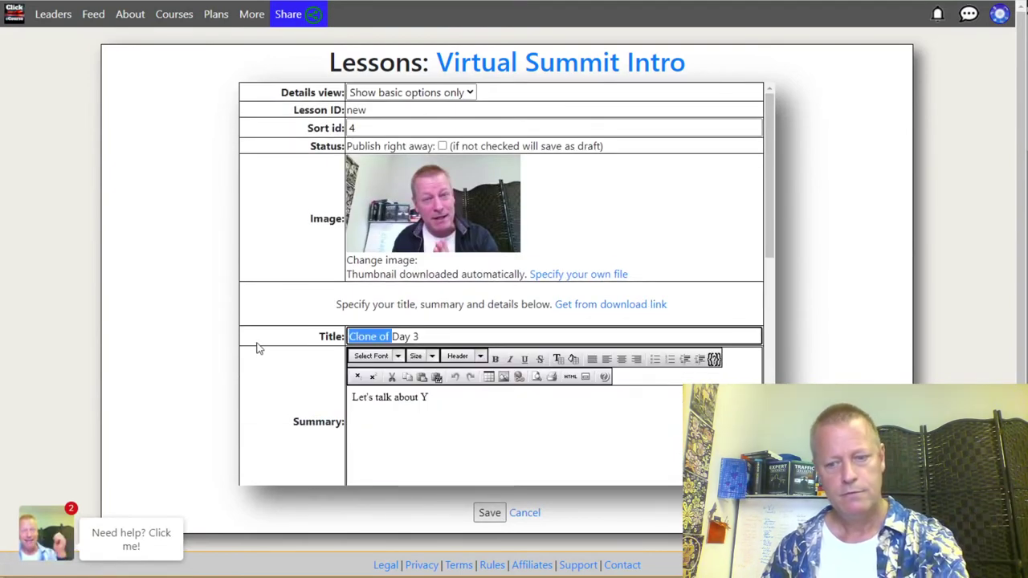
key(BackSpace)
click(397, 335)
key(BackSpace)
text(4)
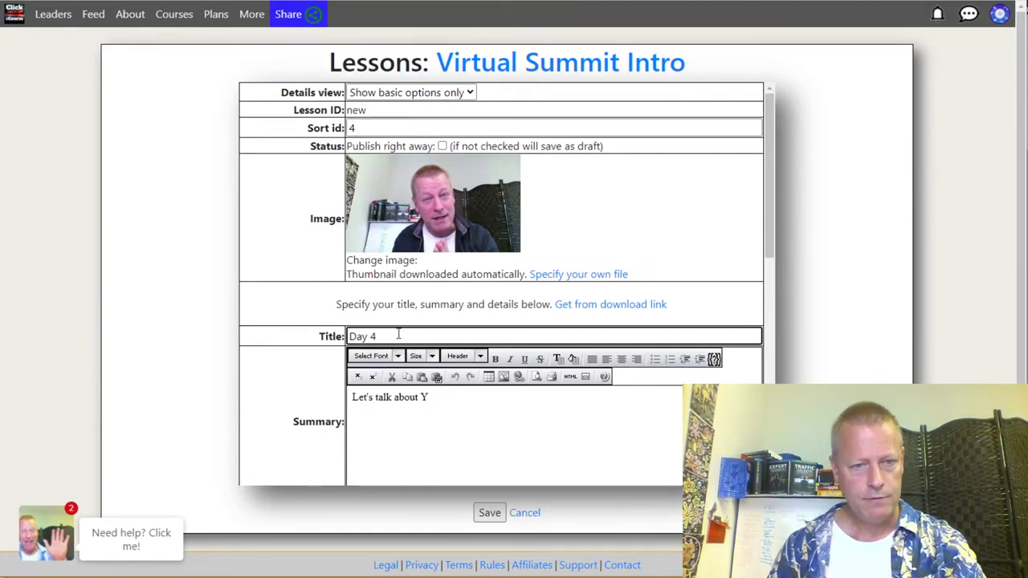
Step: Change the summary to 'Let's talk about Z' and details to day 4, then save
click(434, 396)
key(BackSpace)
text(Z)
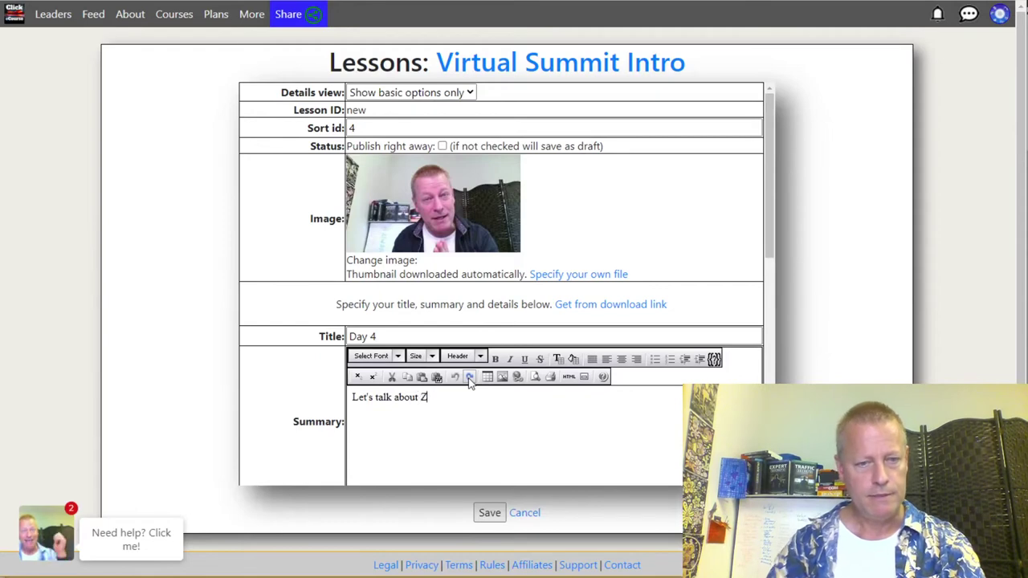
scroll(470, 384, down, 3)
click(438, 346)
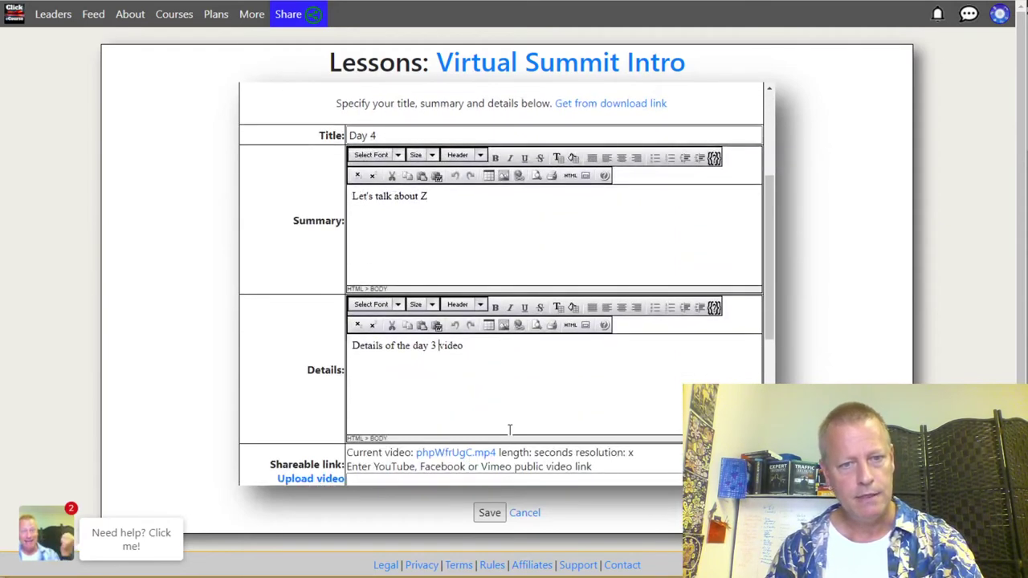
key(BackSpace)
text(4)
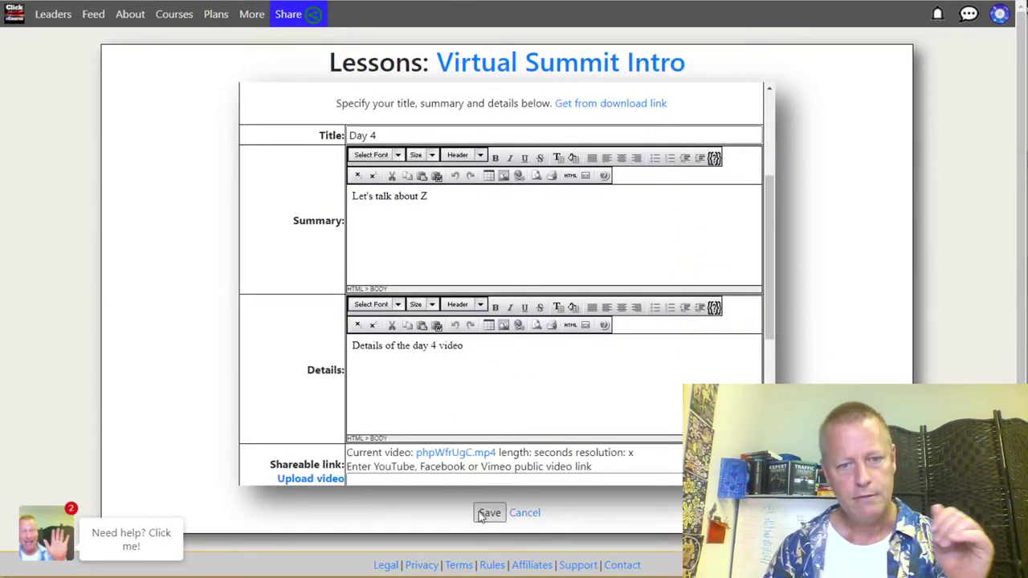
click(490, 513)
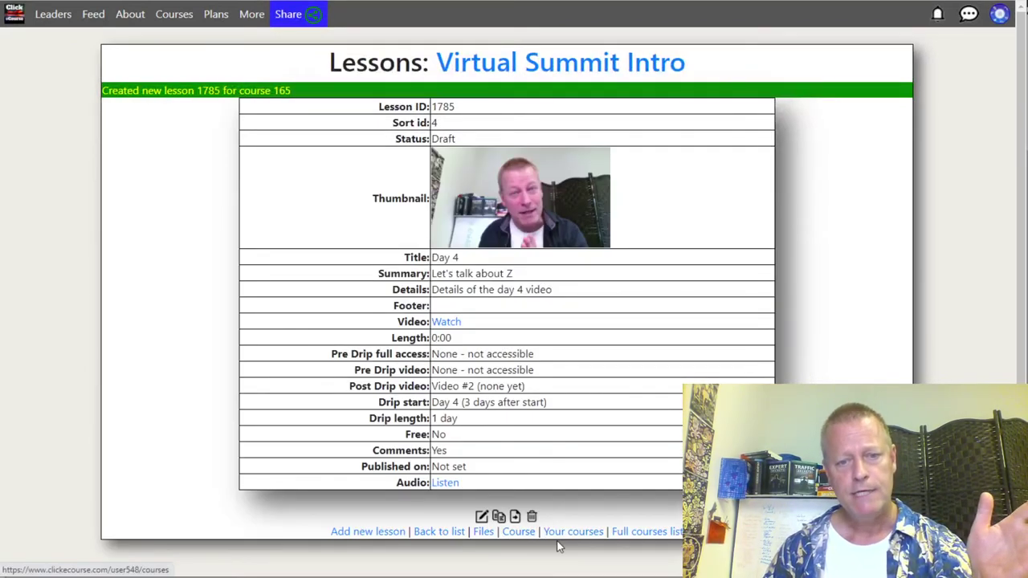
Step: Check the four-lesson course page, then refresh the visitor window and play Day 2's video
click(517, 533)
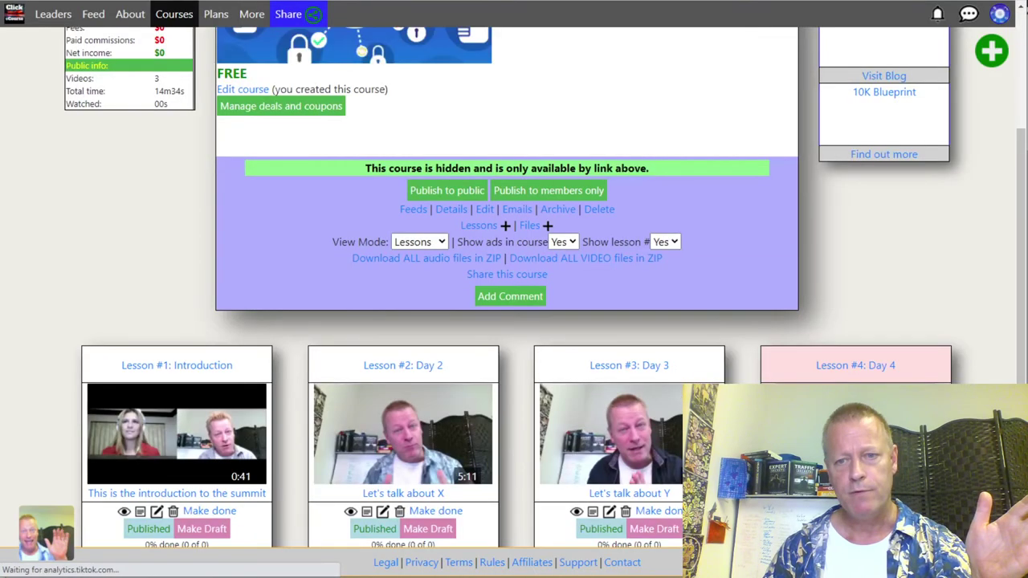
scroll(514, 322, down, 2)
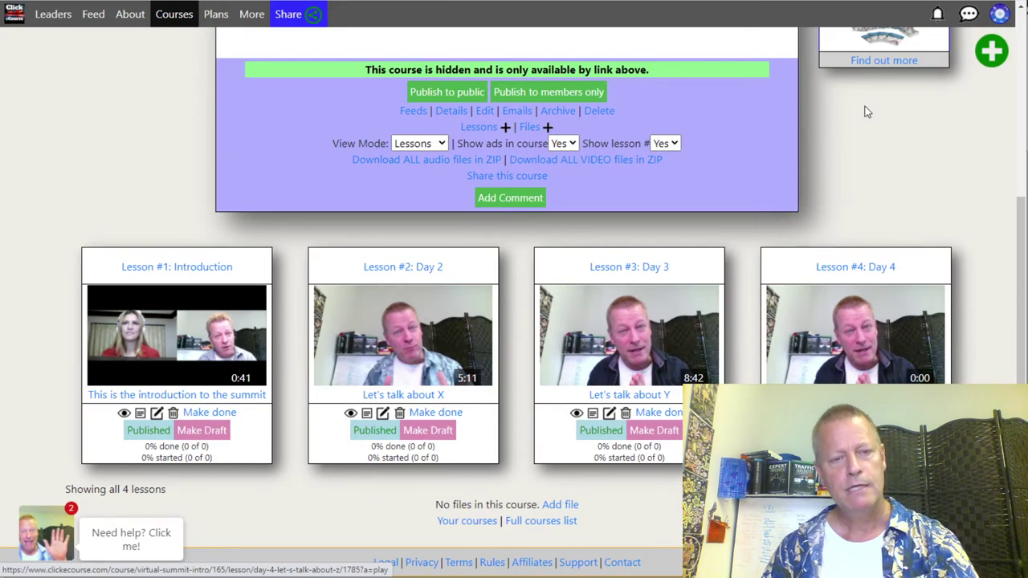
key(alt+Tab)
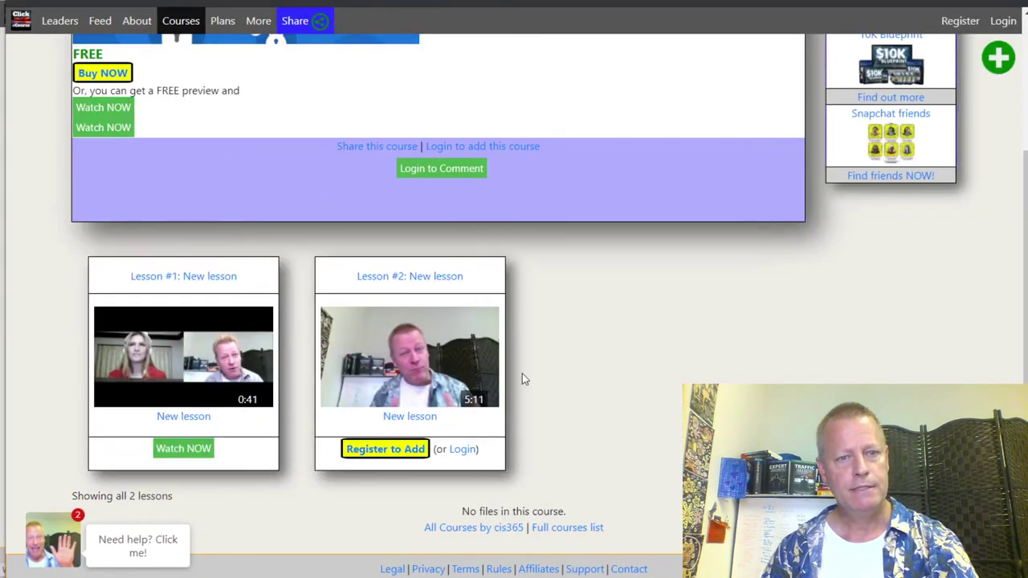
key(F5)
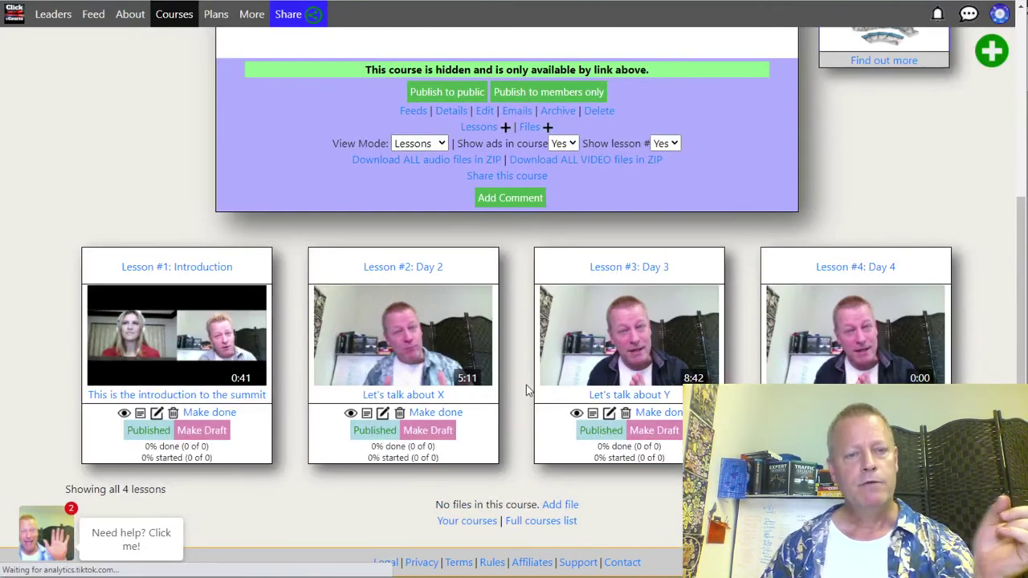
click(404, 335)
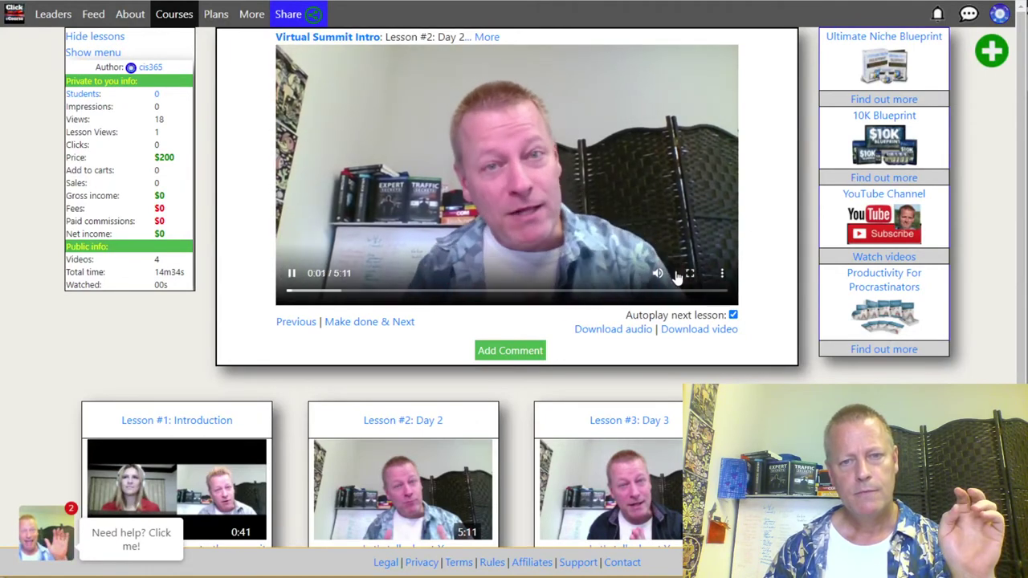
Step: Mute and pause the Day 2 lesson video and check its title 'Lesson #2: Day 2'
click(675, 275)
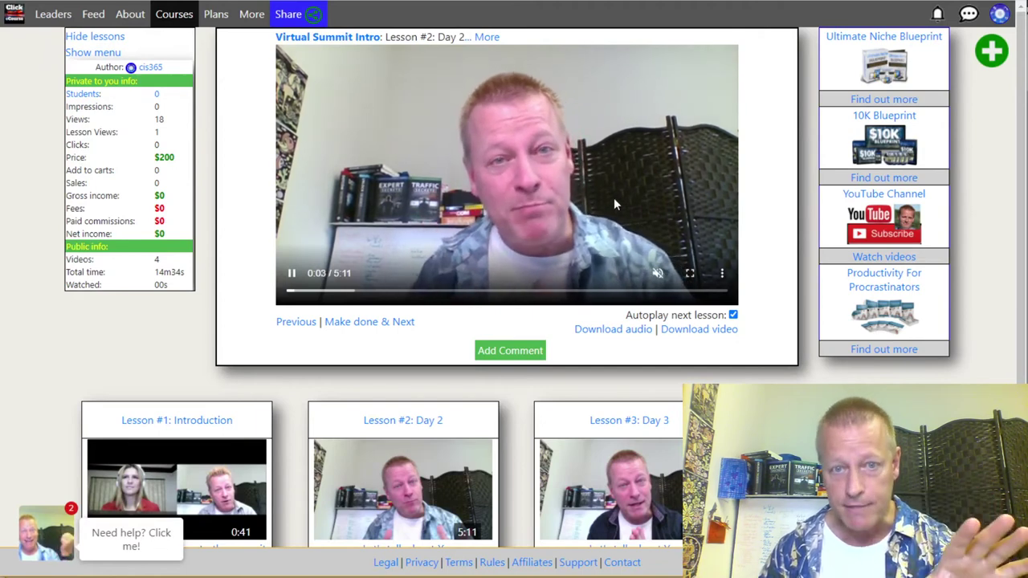
click(417, 238)
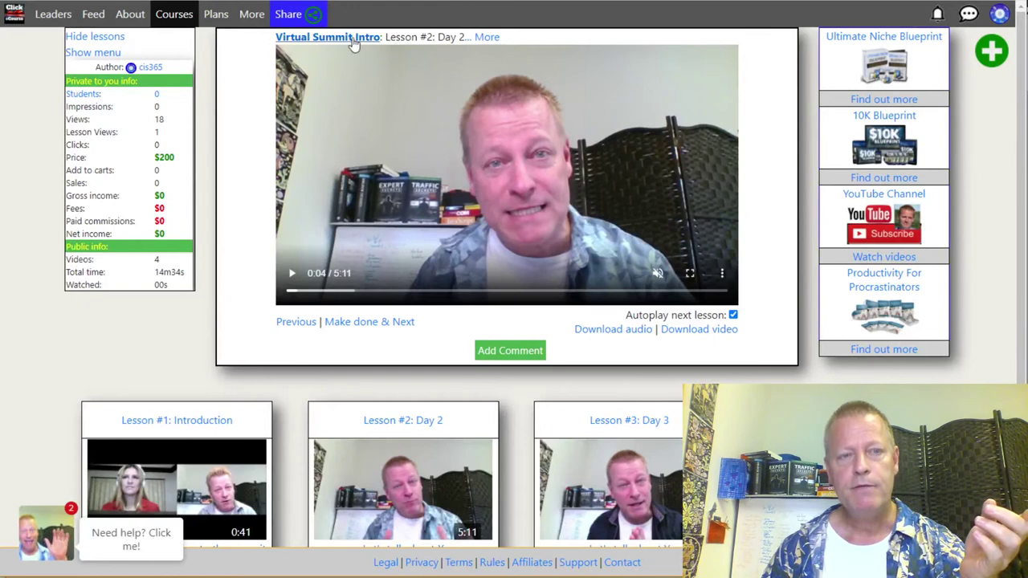
drag(399, 42, 466, 39)
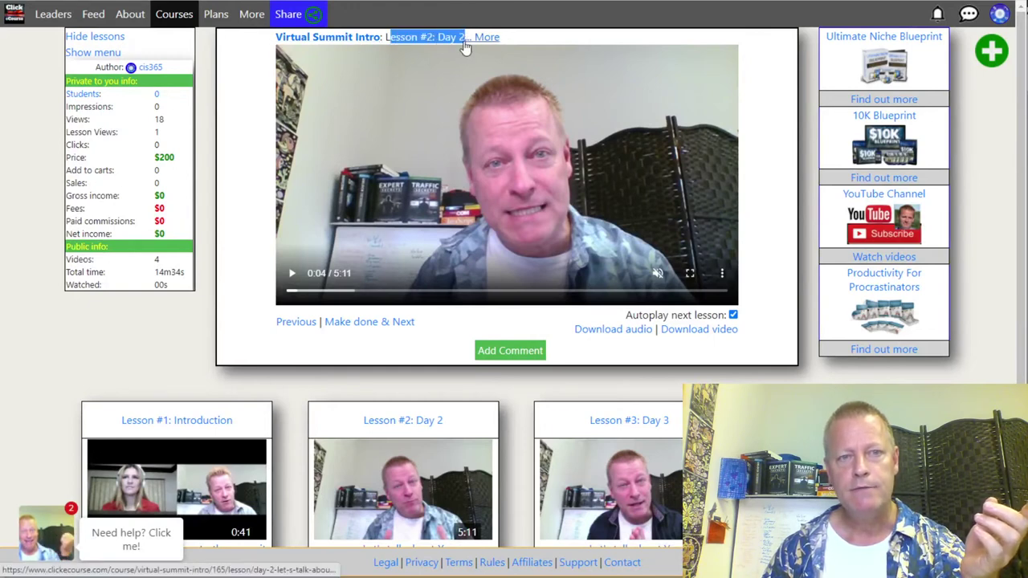
click(469, 40)
Step: Review the Day 2 lesson's full description, then show the course navigation menu
click(486, 37)
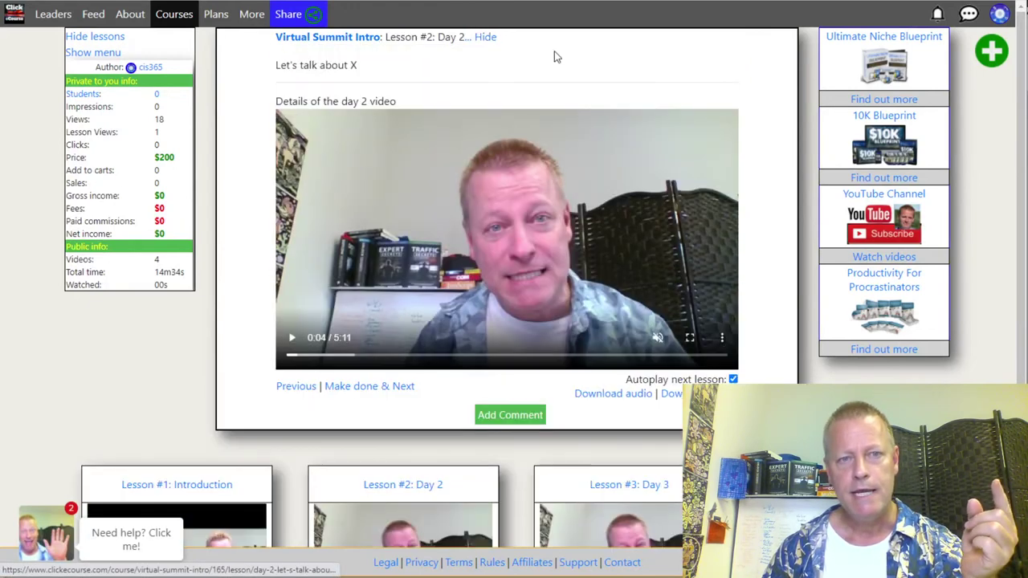
drag(308, 68, 267, 117)
click(384, 76)
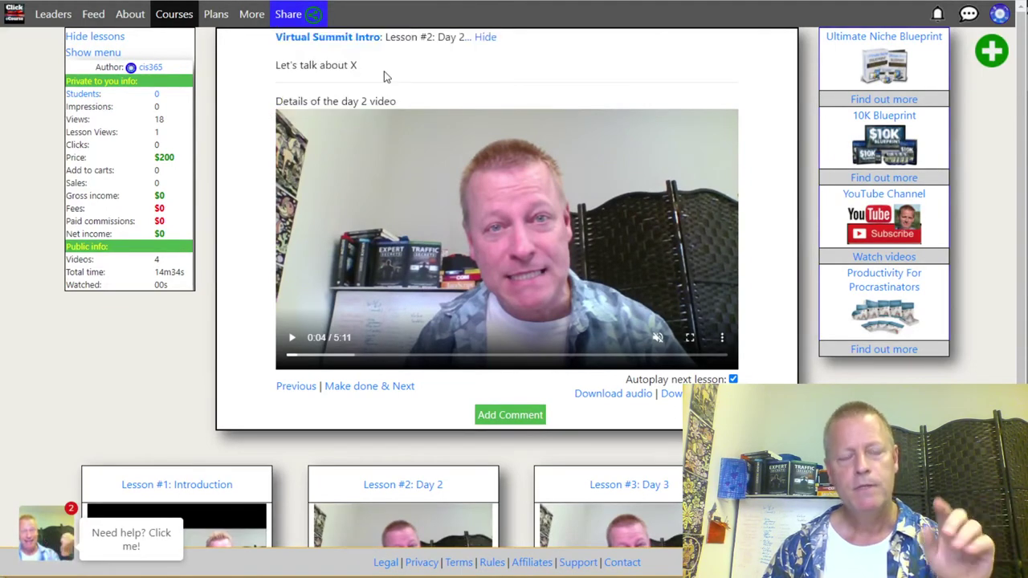
click(486, 38)
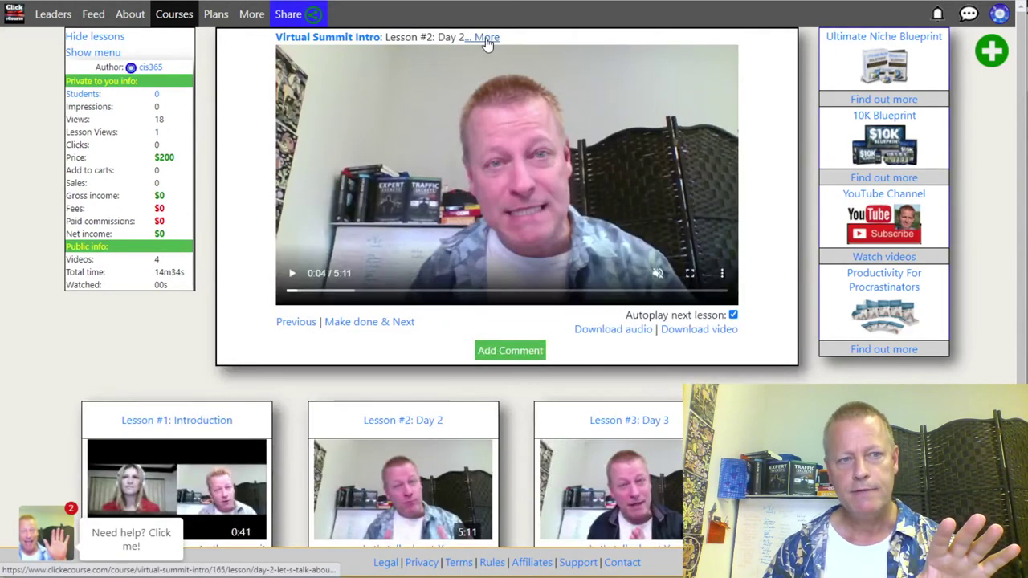
click(95, 53)
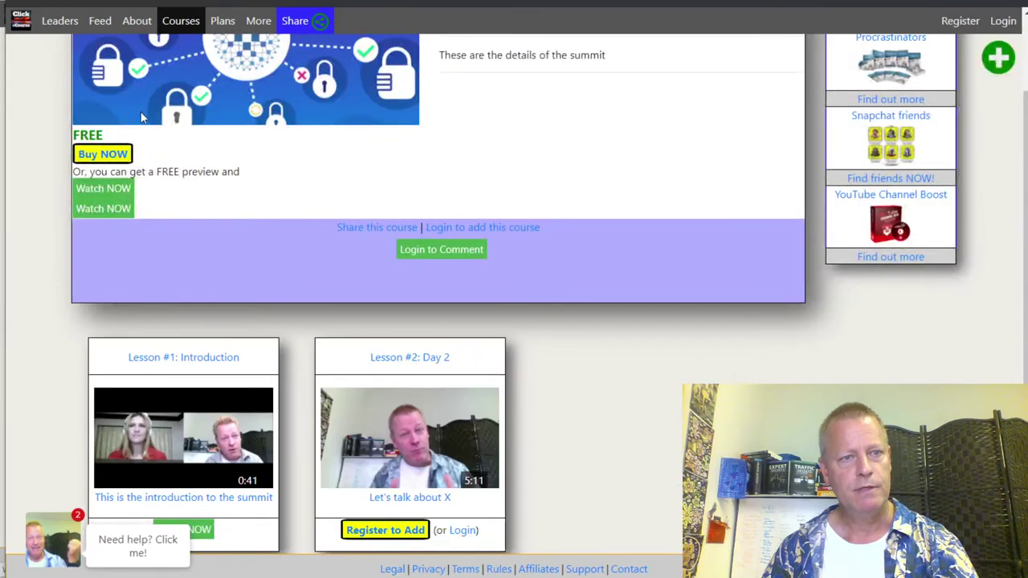
Step: Reload the visitor's course page and review its expanded video list
key(F5)
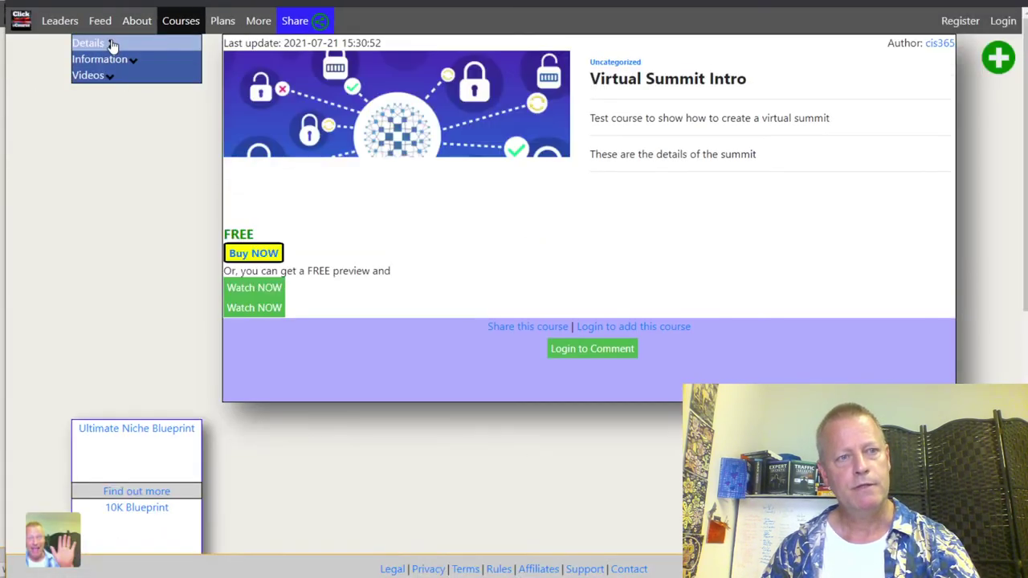
click(112, 75)
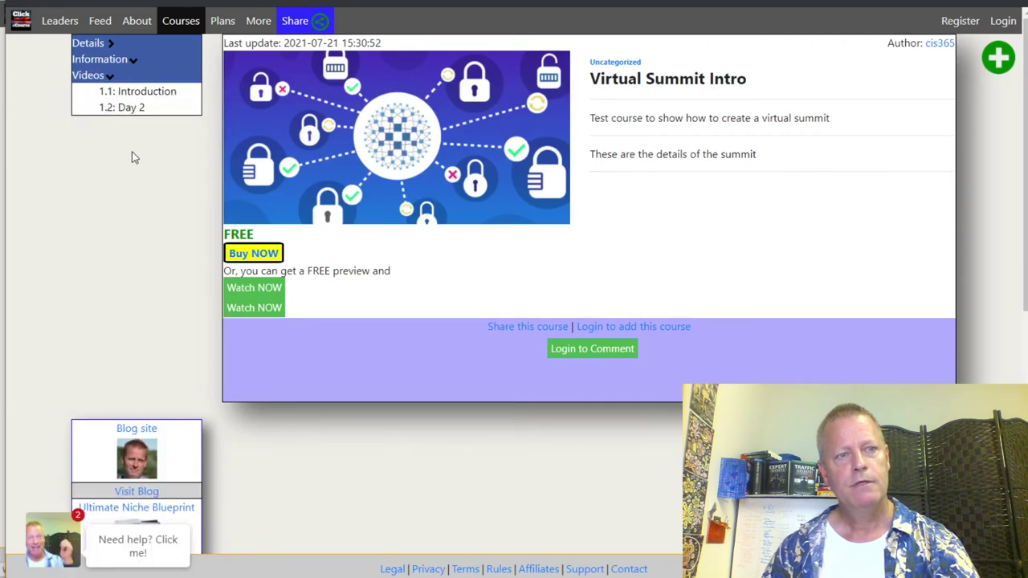
scroll(169, 189, down, 4)
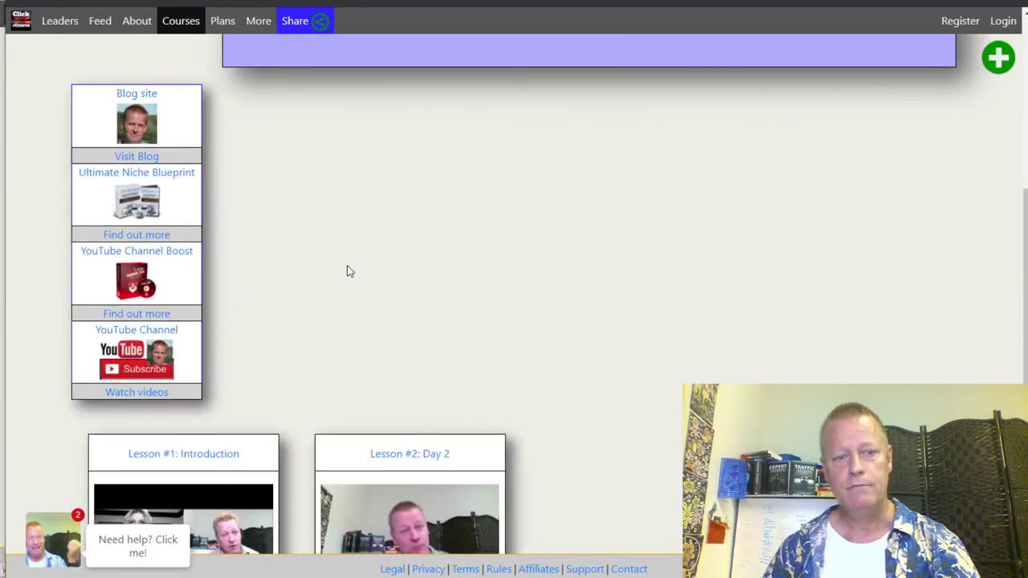
scroll(347, 266, down, 3)
scroll(366, 225, up, 5)
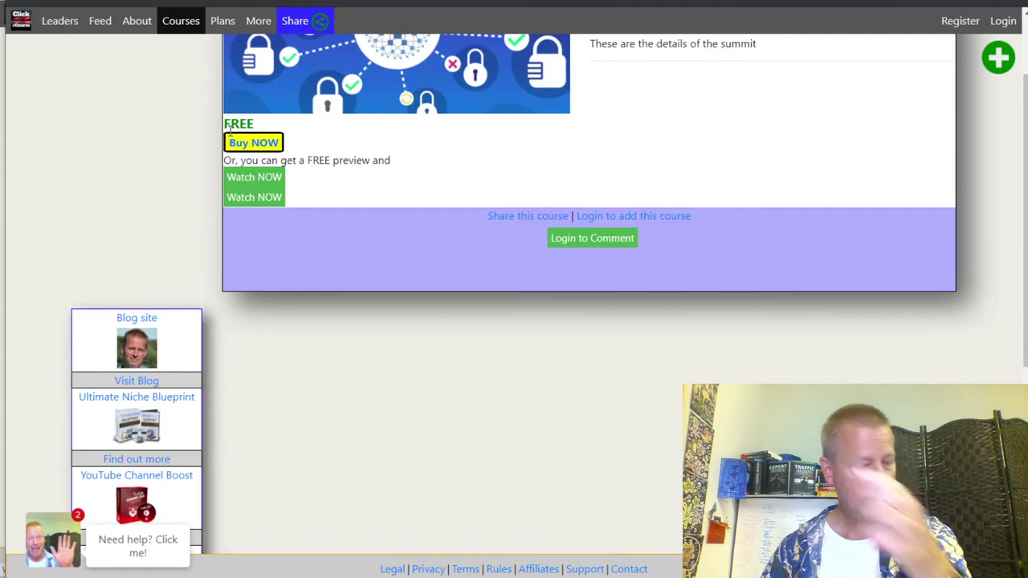
Step: In the owner's window, set Show ads in course to No, reload, and expand the videos list
key(alt+Tab)
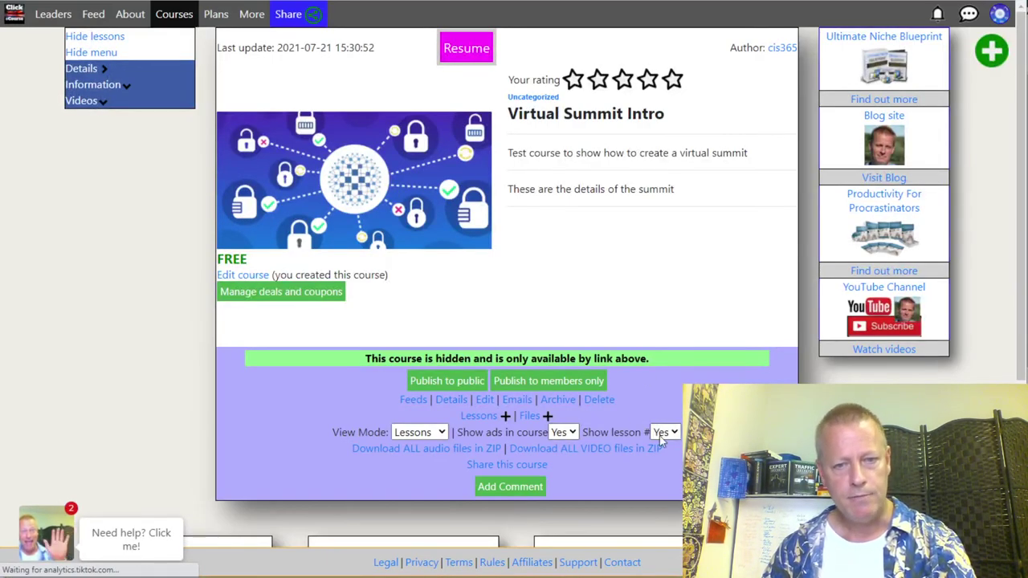
click(564, 432)
click(562, 449)
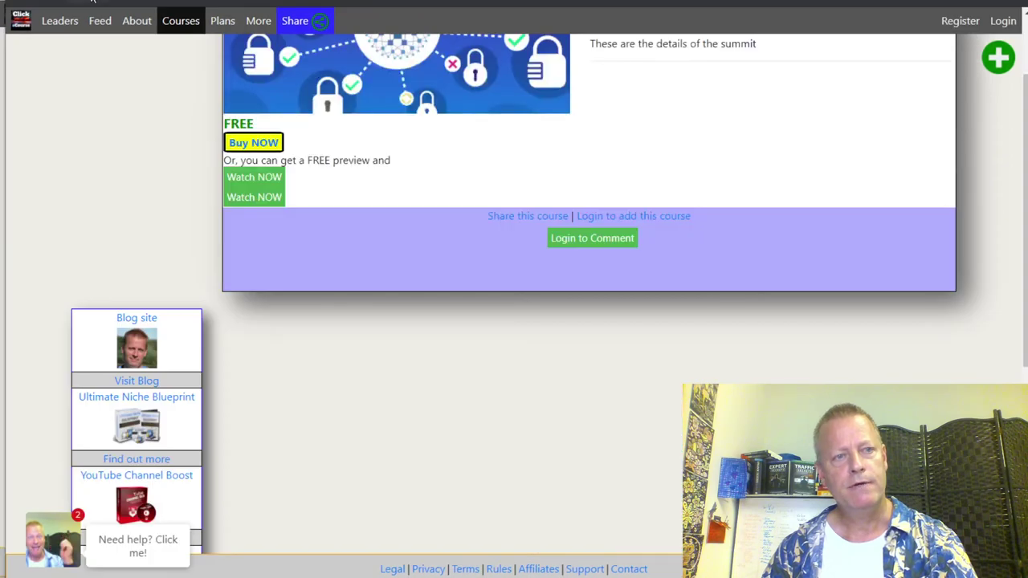
click(92, 1)
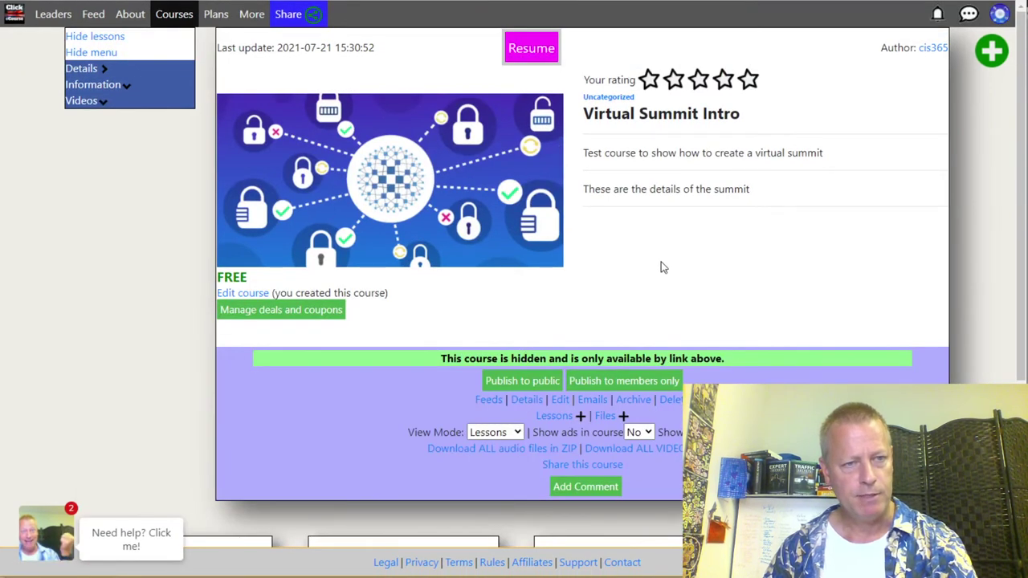
click(85, 101)
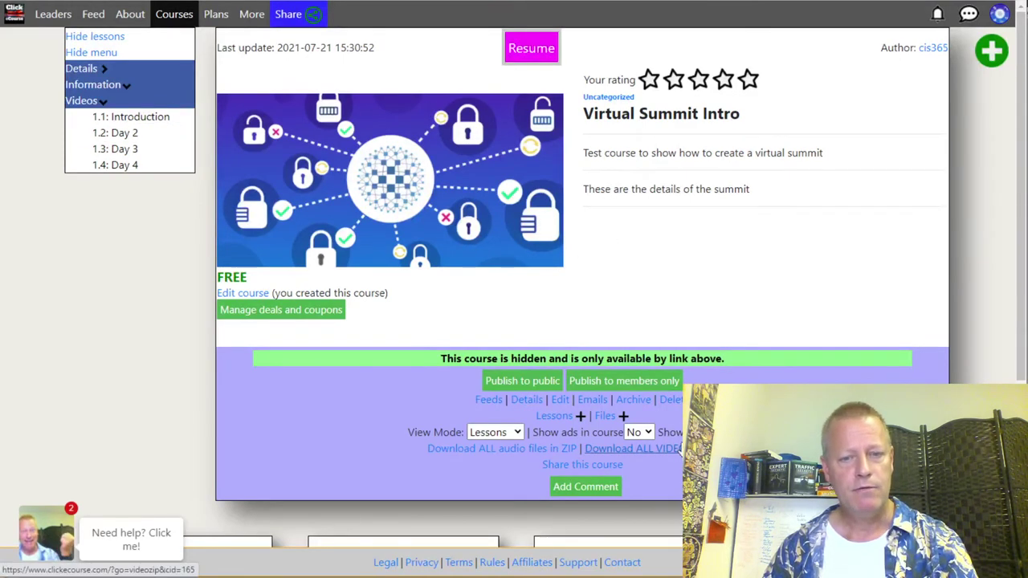
scroll(674, 393, down, 4)
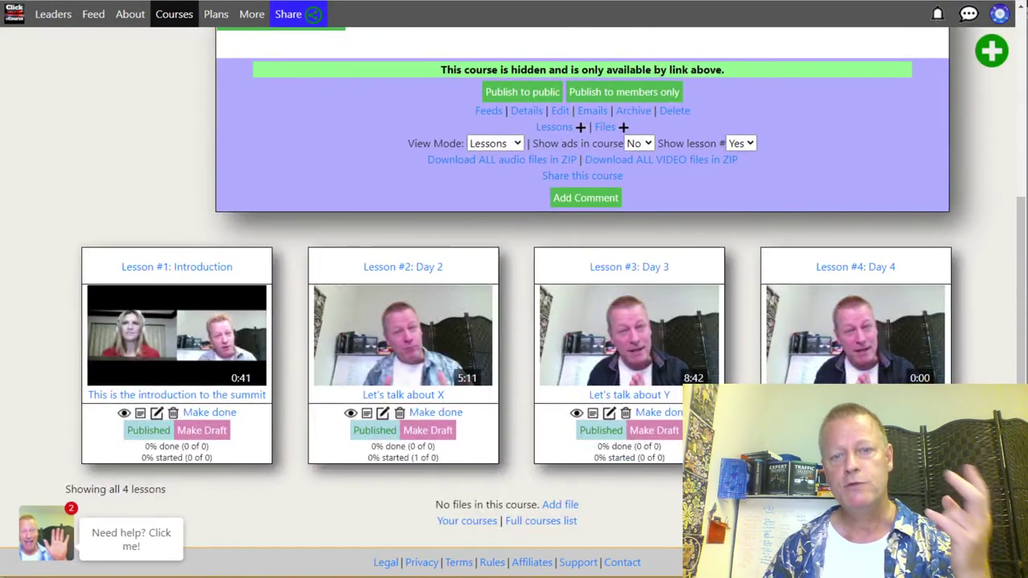
mouse_move(638, 321)
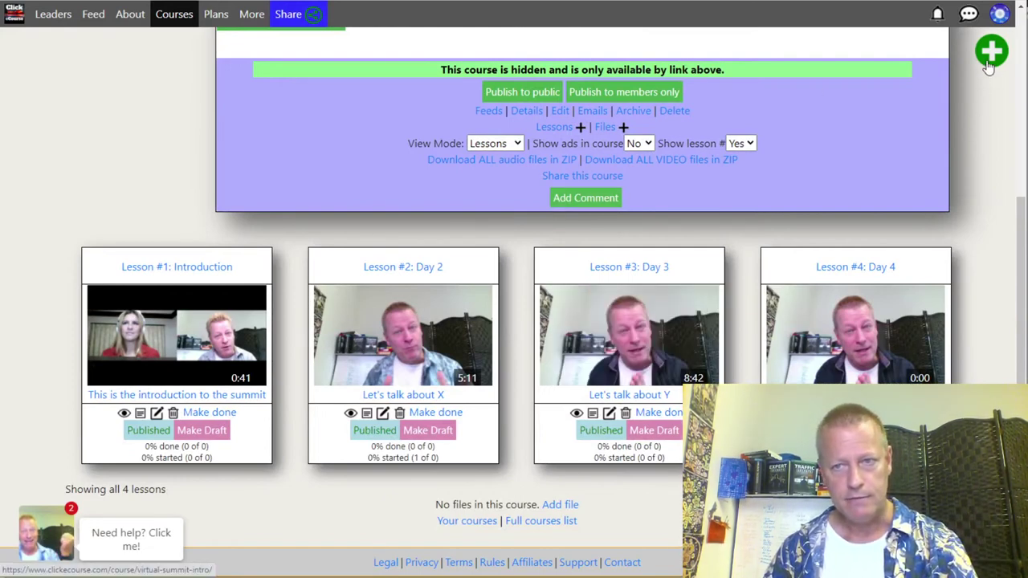
Step: Start a new lesson titled 'Day 3 video 2' with summary 'Video 2 of day 3'
click(971, 102)
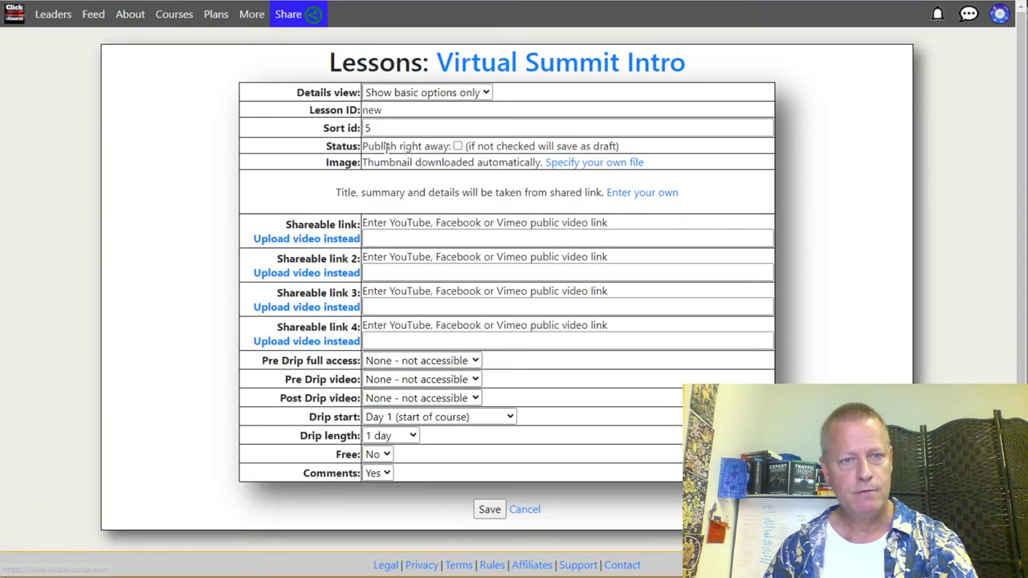
click(643, 191)
drag(434, 225, 265, 232)
text(Day 3 video 2)
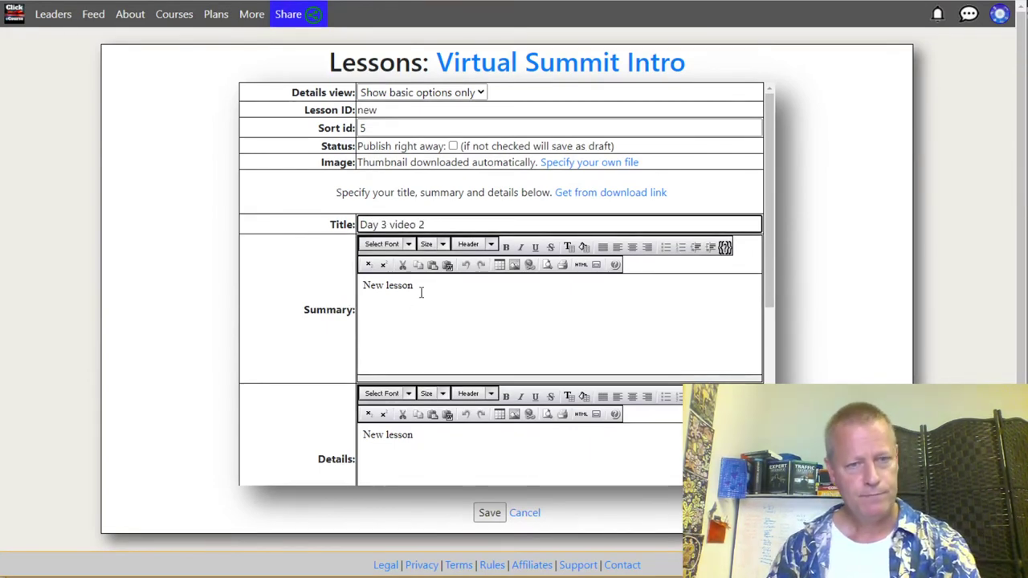
drag(420, 289, 224, 305)
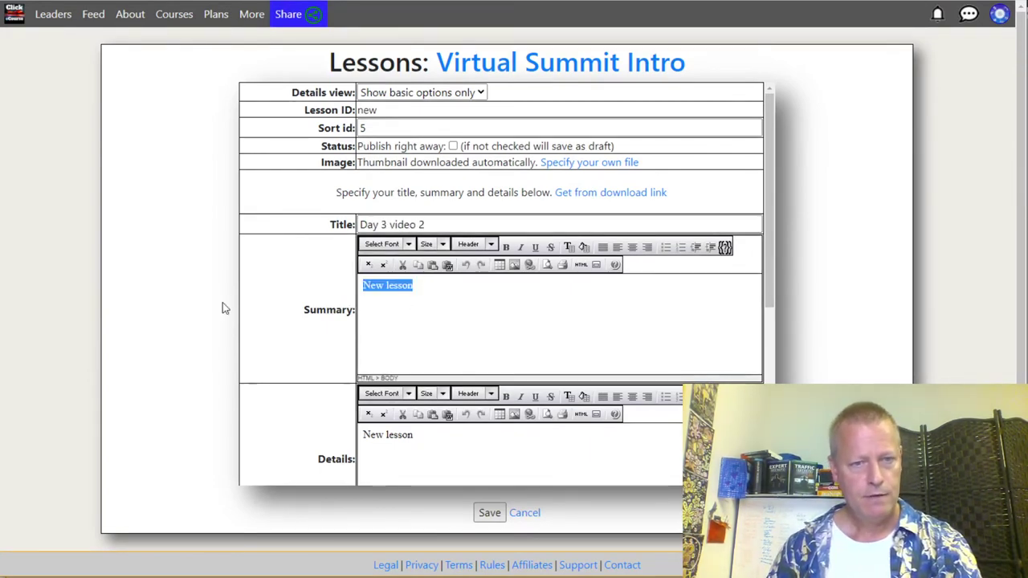
text(Video 2 of)
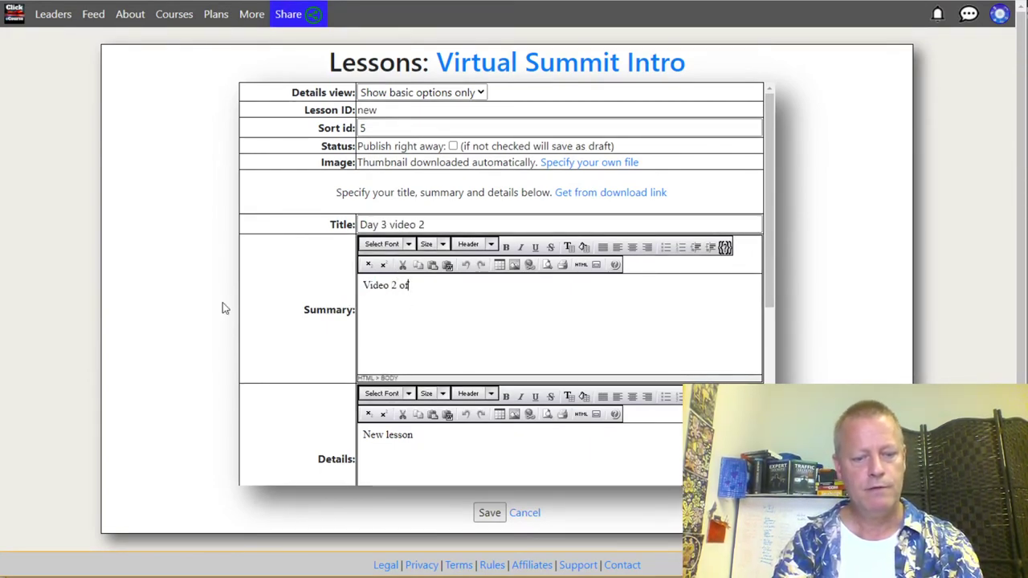
text( day 3)
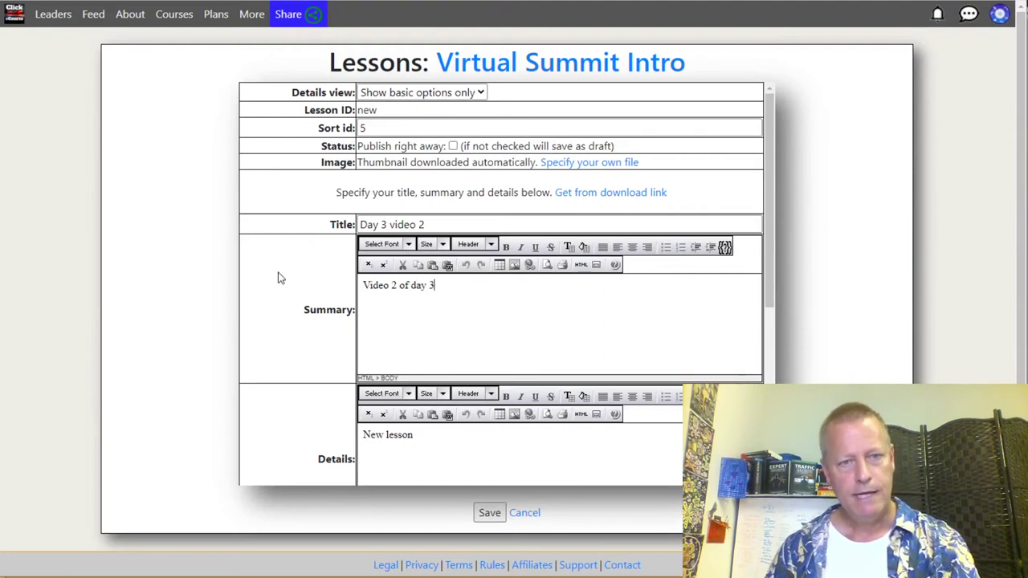
Step: Enable the pre-drip full access options and make Video #2 the post-drip video
scroll(277, 278, down, 3)
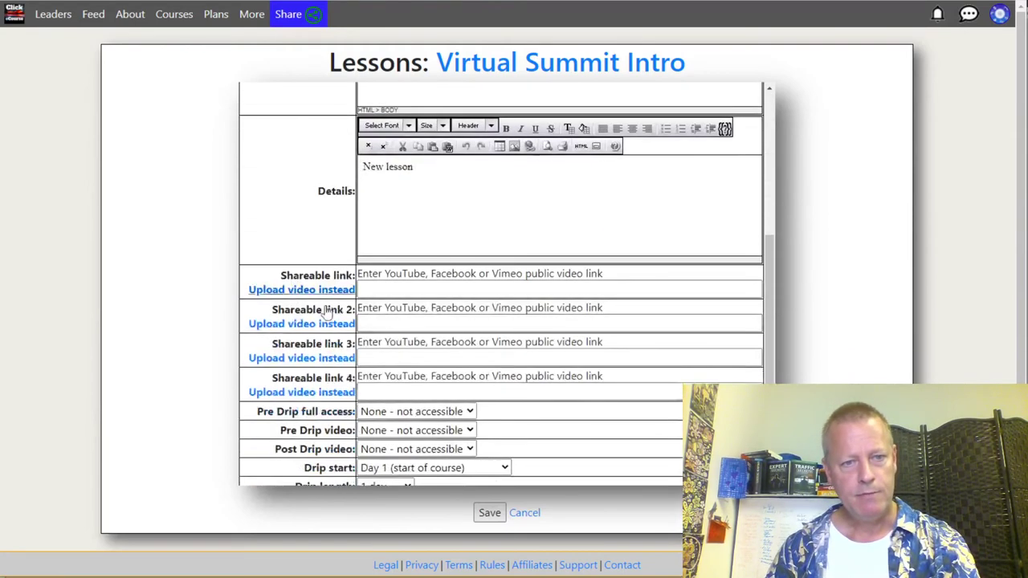
click(424, 415)
click(428, 423)
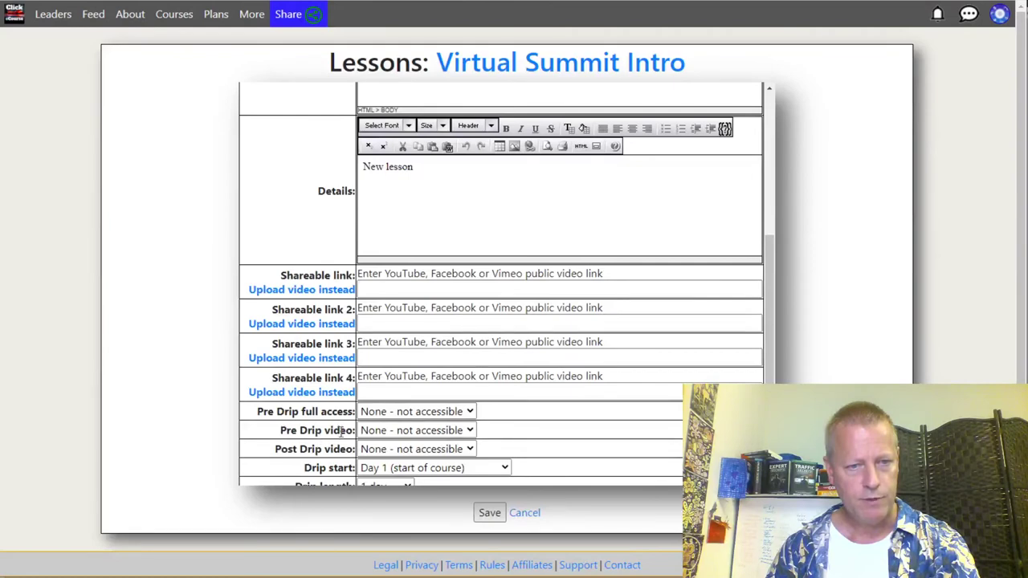
click(398, 451)
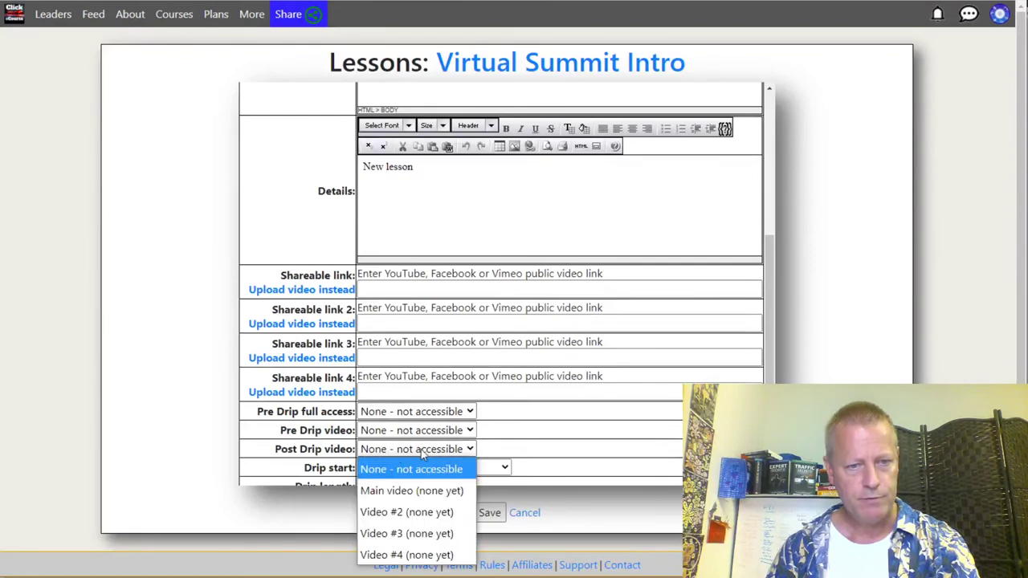
click(398, 512)
click(308, 324)
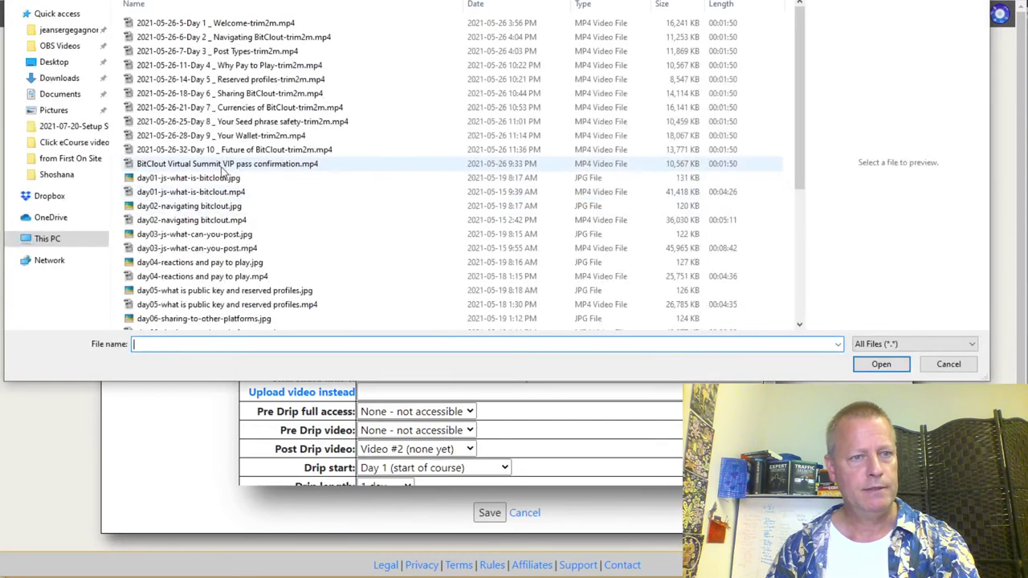
Step: Upload the Day 3 Post Types clip as second video and day03-js-what-can-you-post.mp4 as main video
double_click(218, 53)
click(321, 290)
click(387, 292)
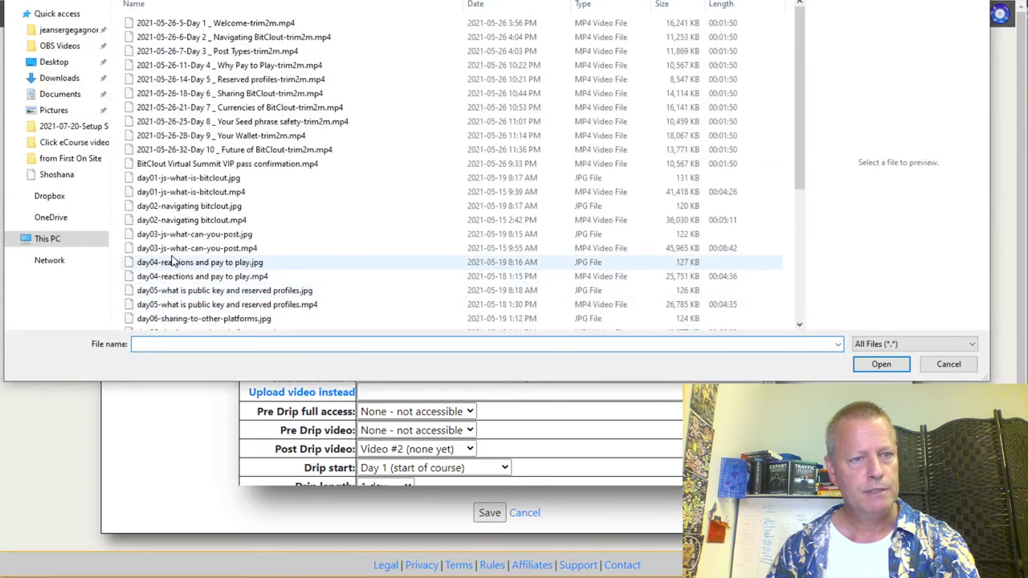
double_click(191, 250)
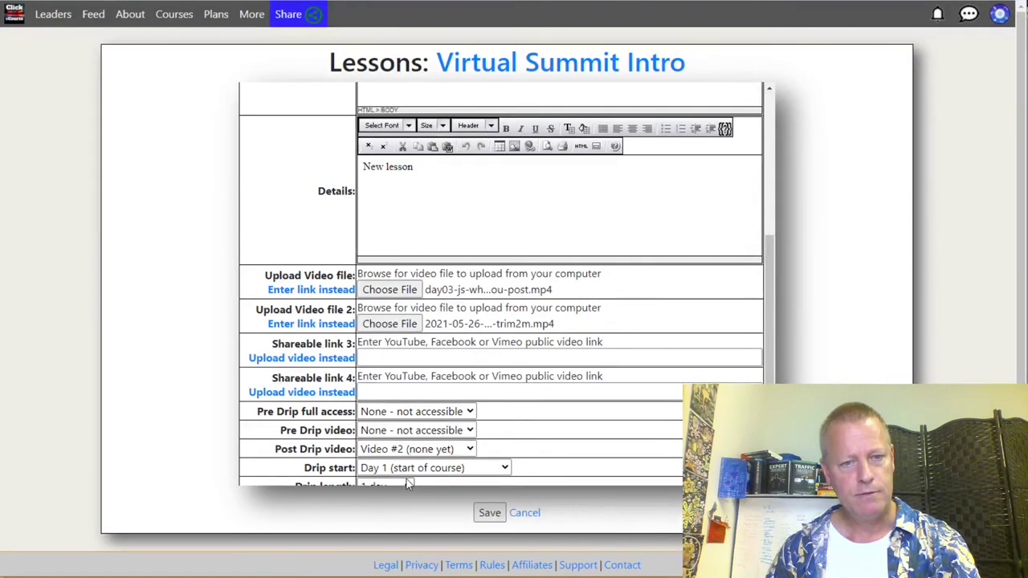
Step: Set the lesson's drip start day to Day 2
scroll(371, 429, down, 1)
click(371, 423)
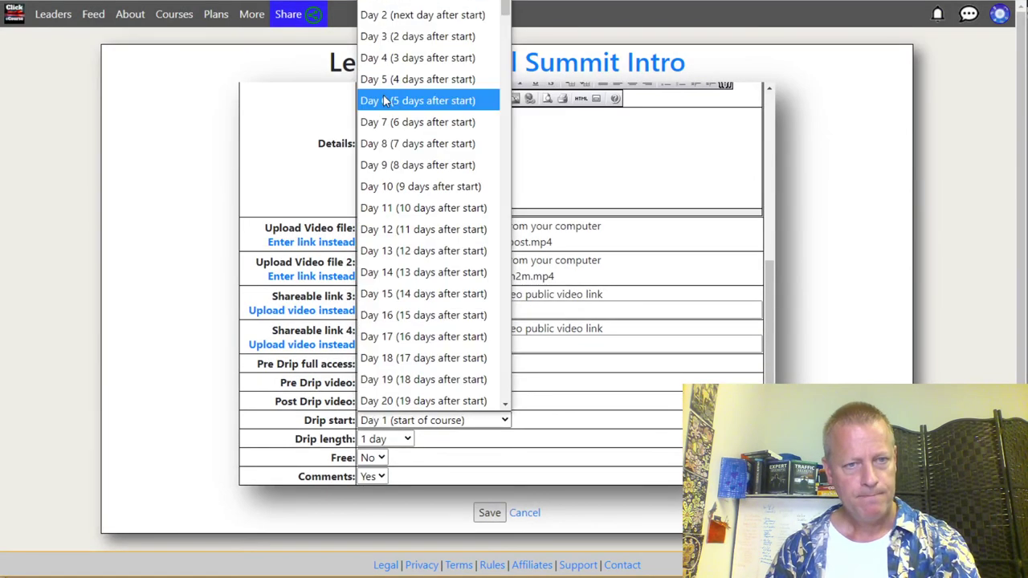
click(406, 36)
scroll(535, 431, down, 1)
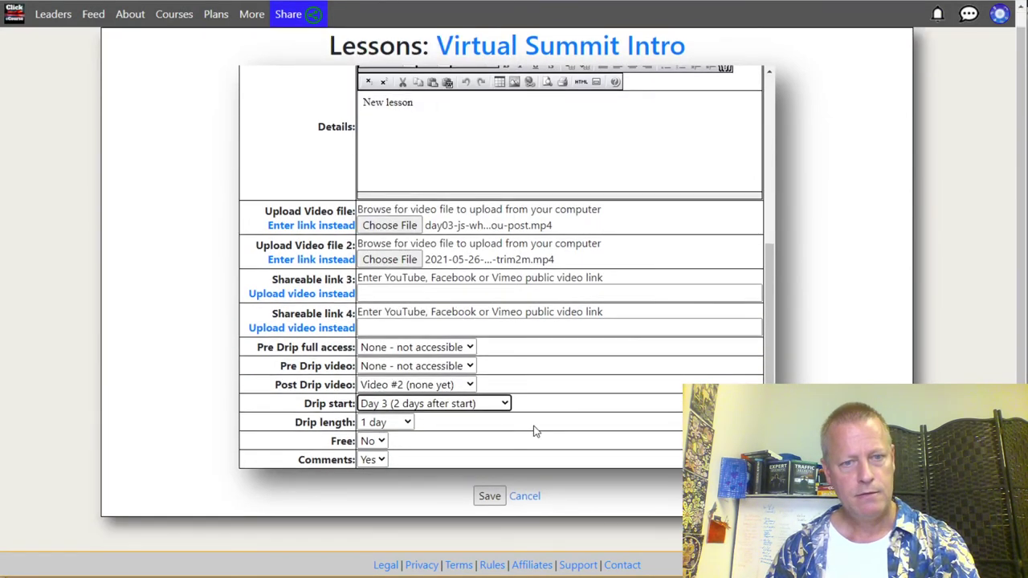
click(434, 403)
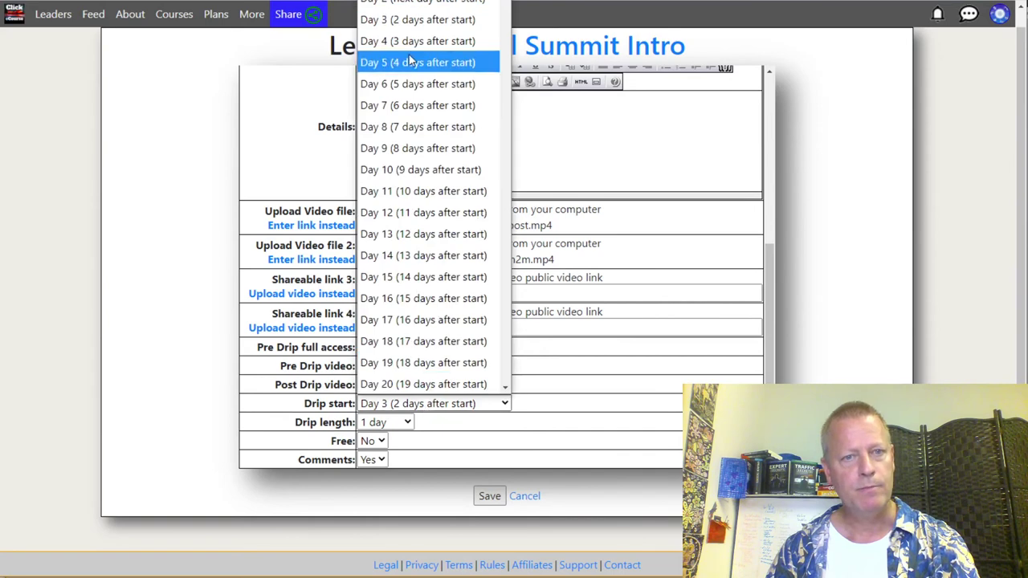
click(401, 7)
key(Up)
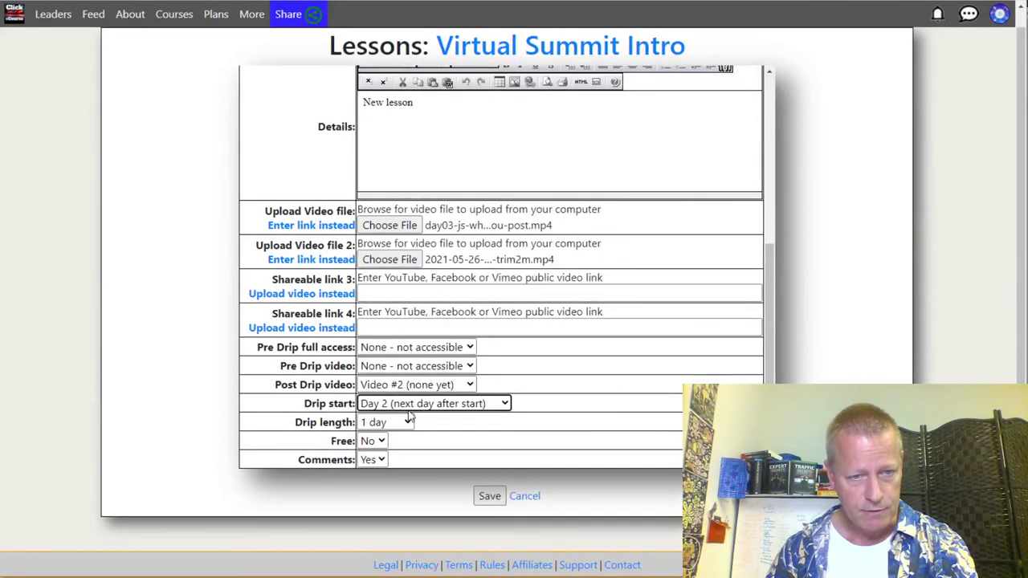
Step: Retitle the lesson to 'Day 2 video 2' and save it
scroll(408, 418, up, 5)
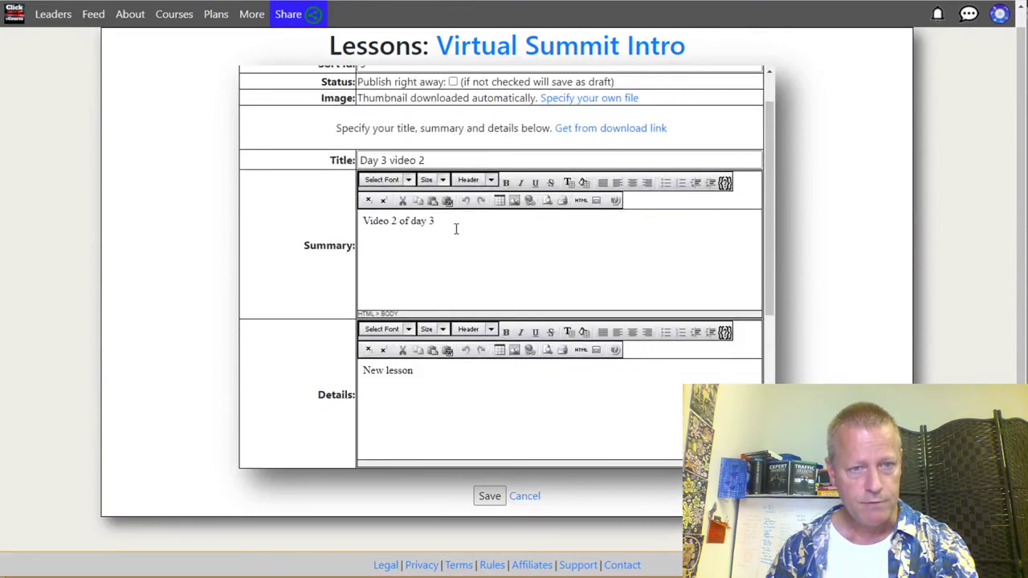
click(387, 160)
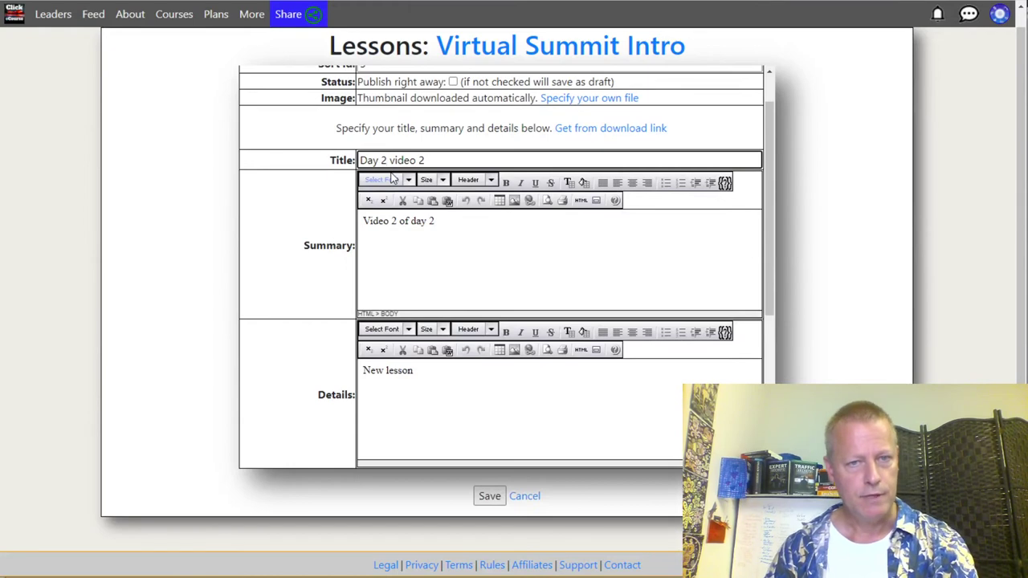
scroll(305, 323, down, 5)
click(489, 495)
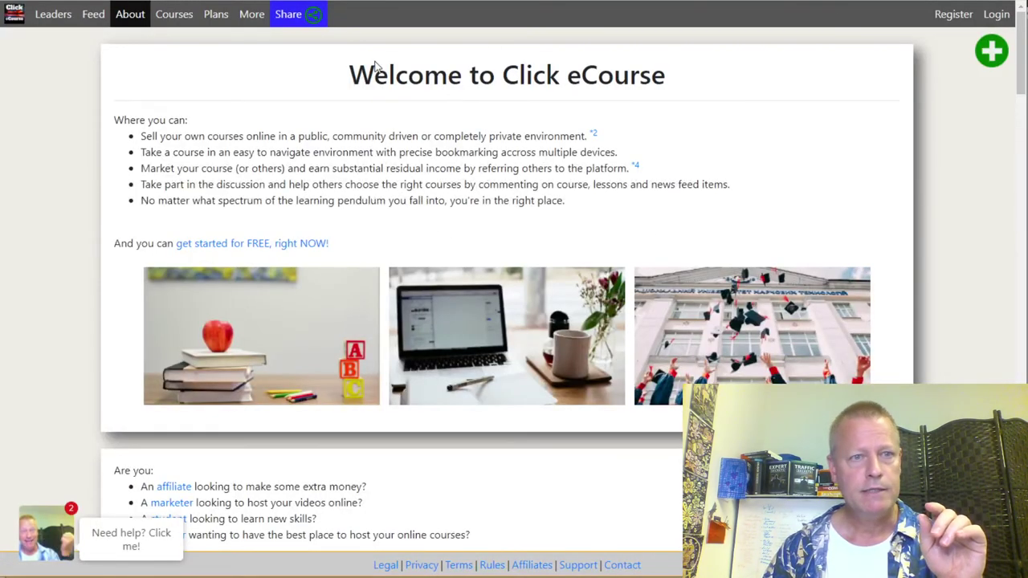
Step: Open the BitClout Virtual Summit All Access Pass course from Courses and expand its Day 3 lesson group
click(174, 16)
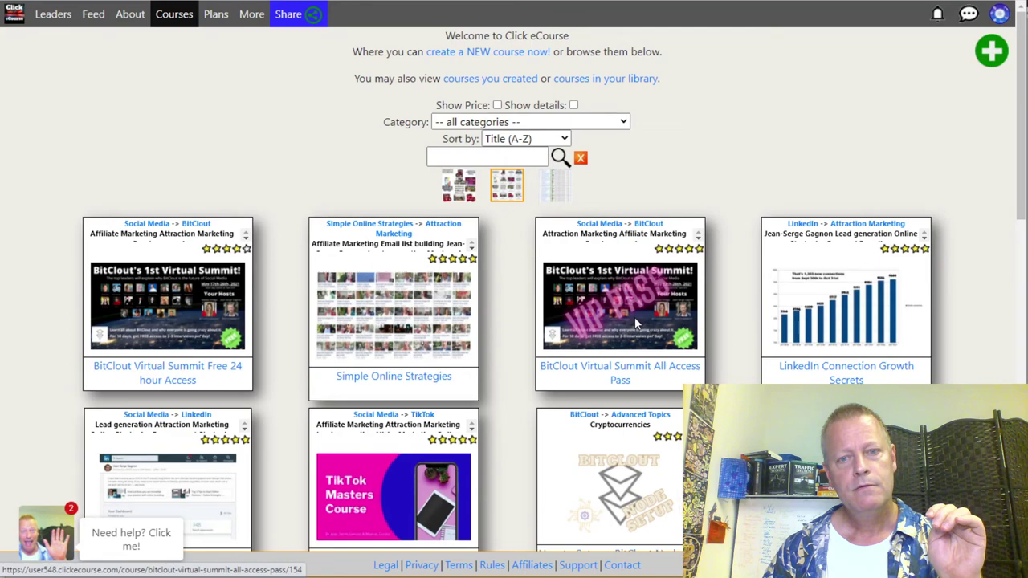
click(634, 316)
scroll(172, 252, down, 5)
scroll(172, 256, up, 5)
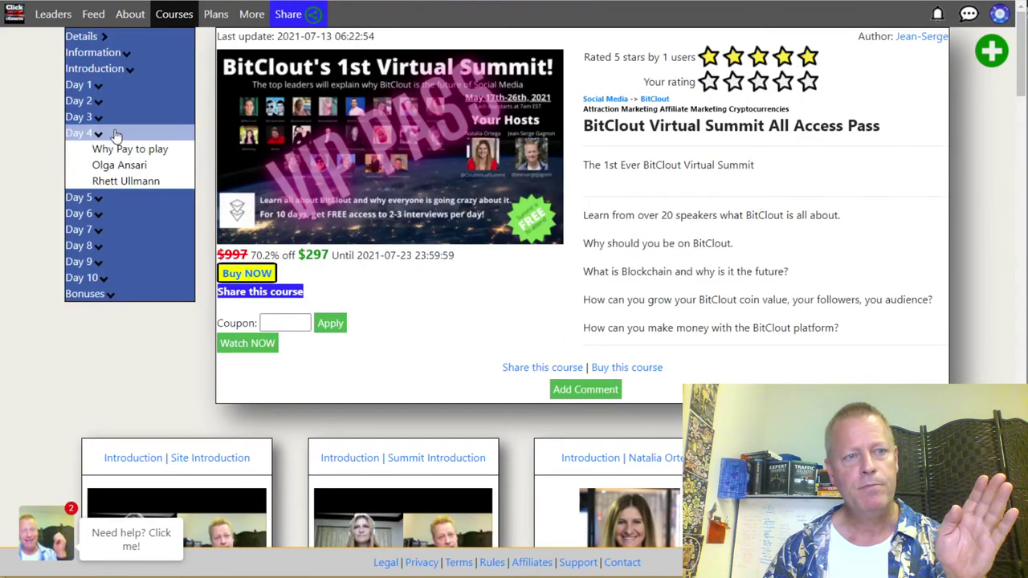
click(118, 119)
click(118, 118)
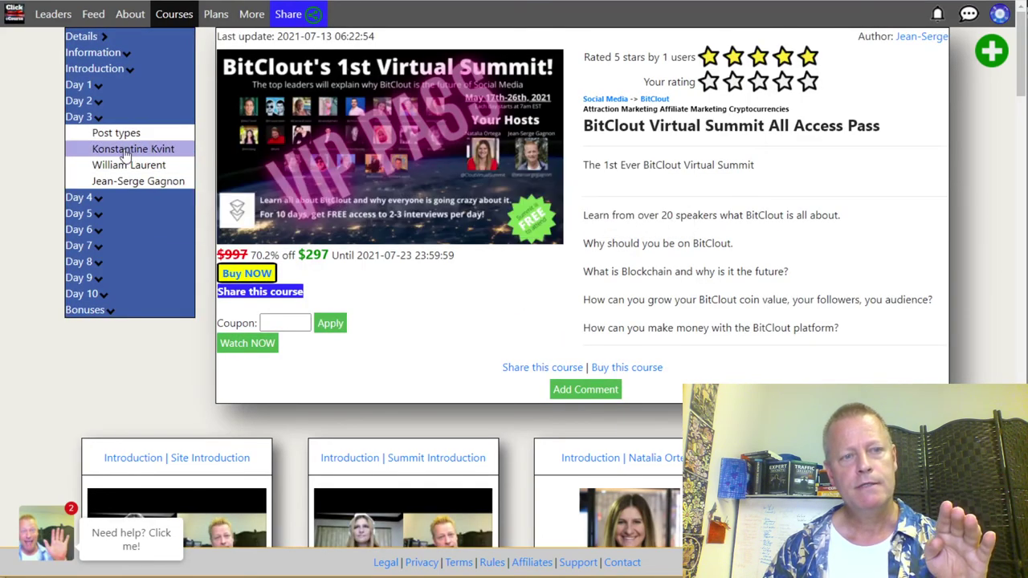
mouse_move(125, 154)
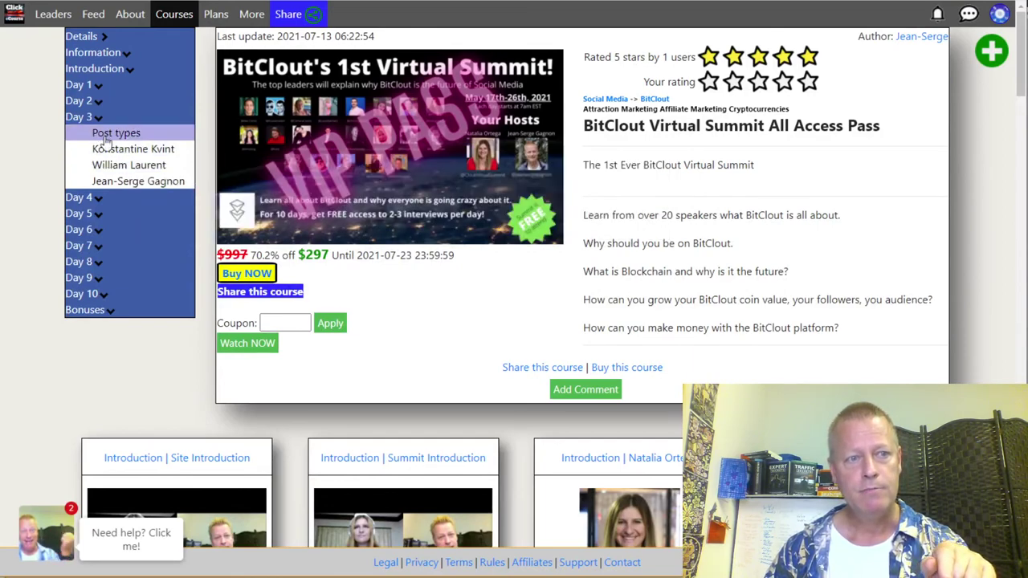
Step: Review the All Access Pass page, collapse its Day 3 lesson group, and scroll down
scroll(394, 281, down, 10)
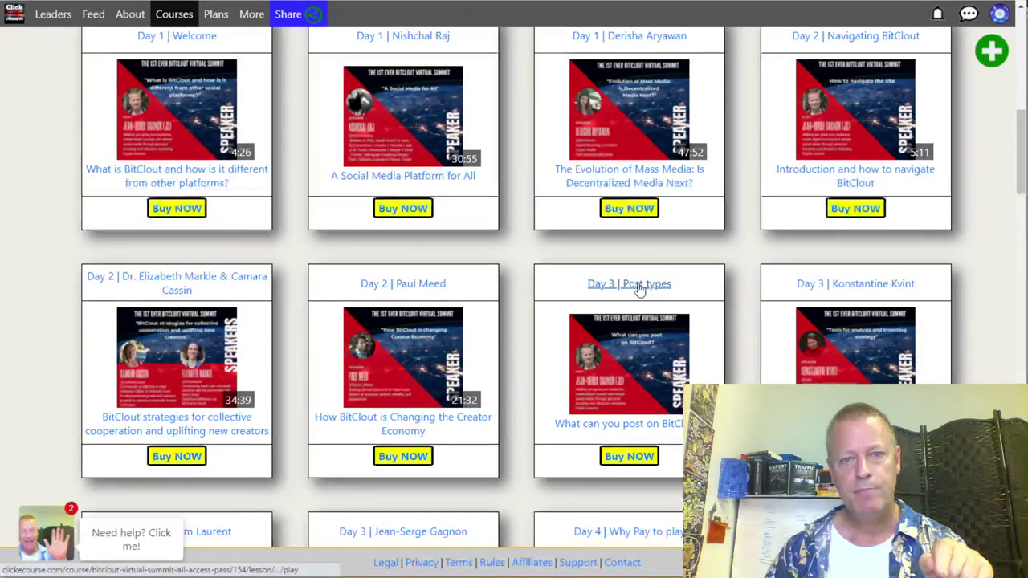
scroll(294, 367, down, 2)
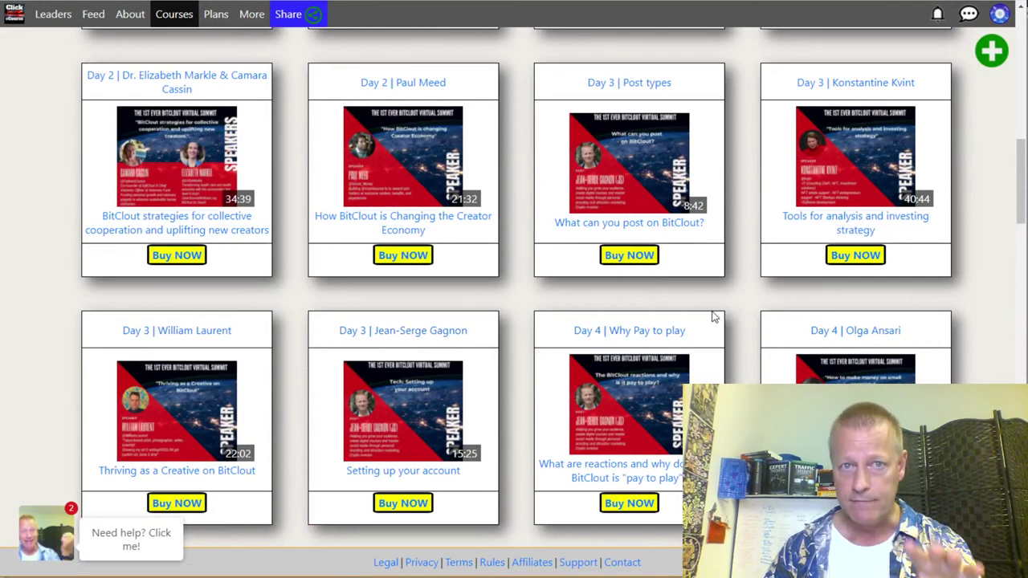
scroll(712, 317, up, 2)
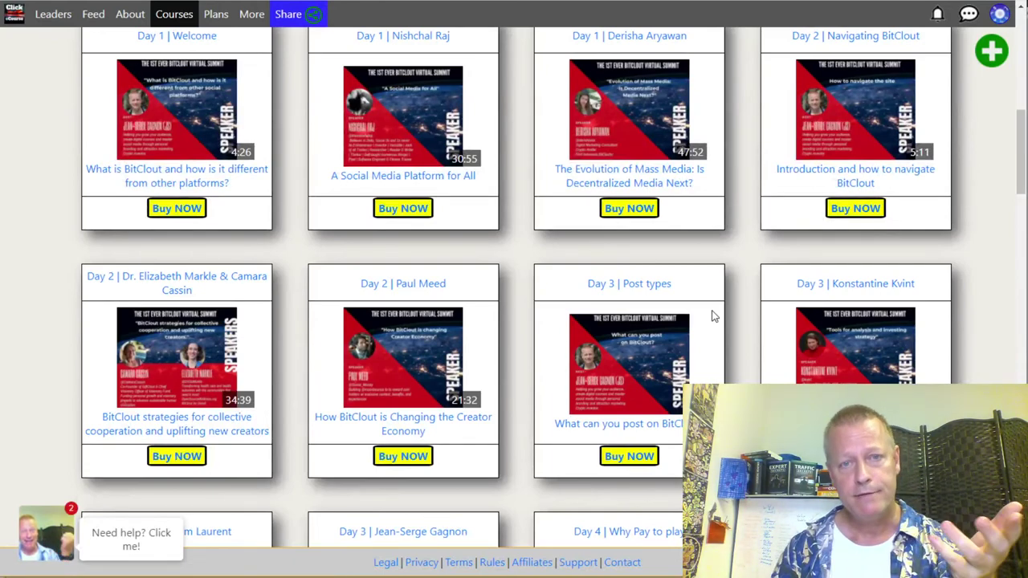
scroll(712, 316, up, 8)
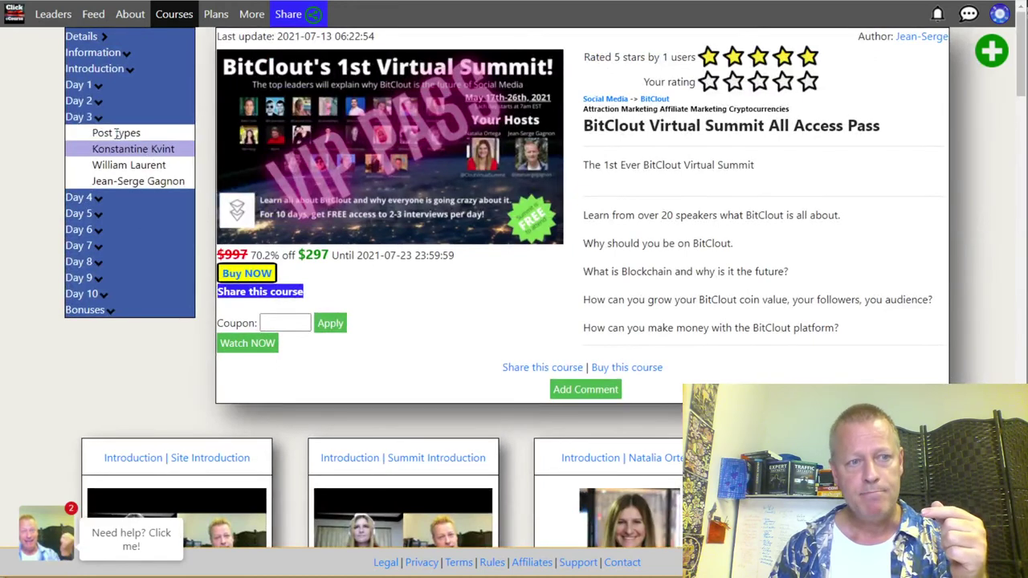
click(107, 117)
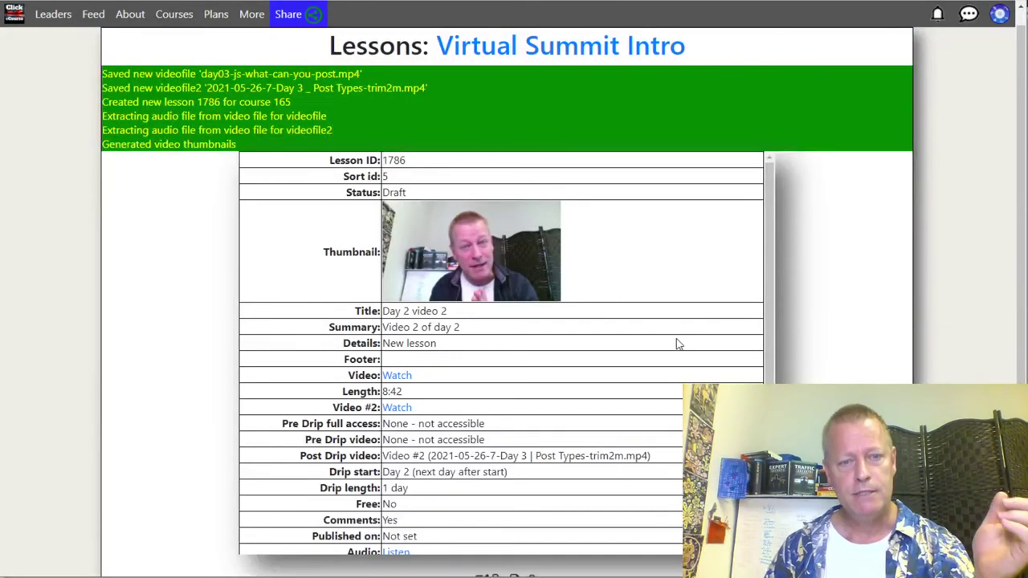
scroll(518, 476, down, 1)
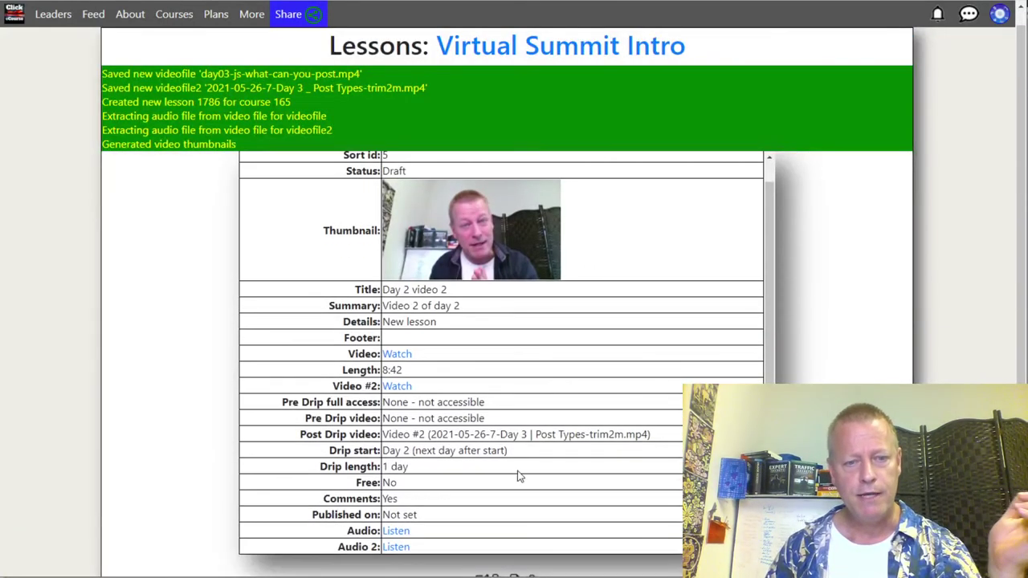
scroll(518, 476, down, 1)
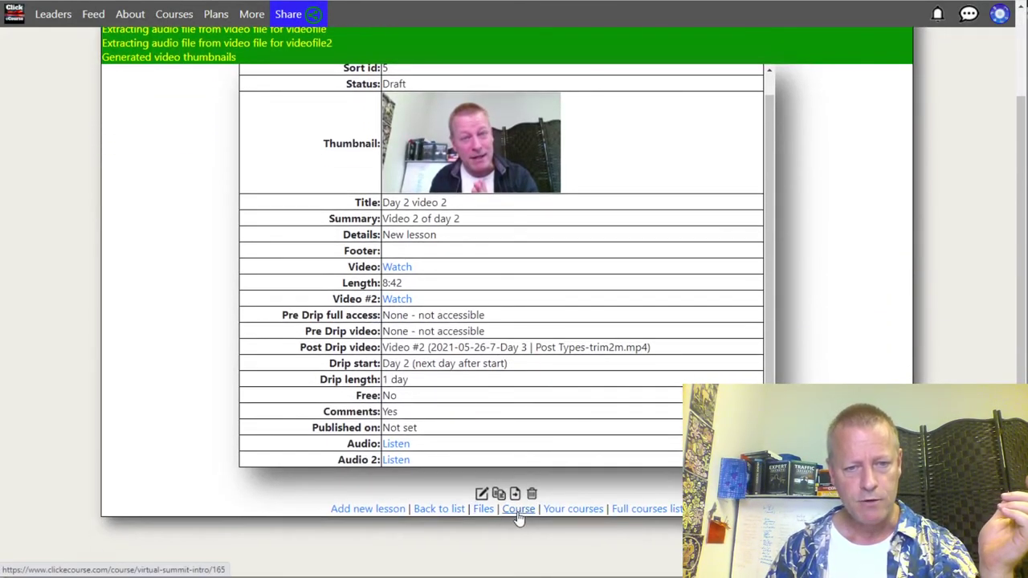
Step: Go to the Virtual Summit Intro course, publish Day 2 video 2, and open its Lessons list
click(518, 509)
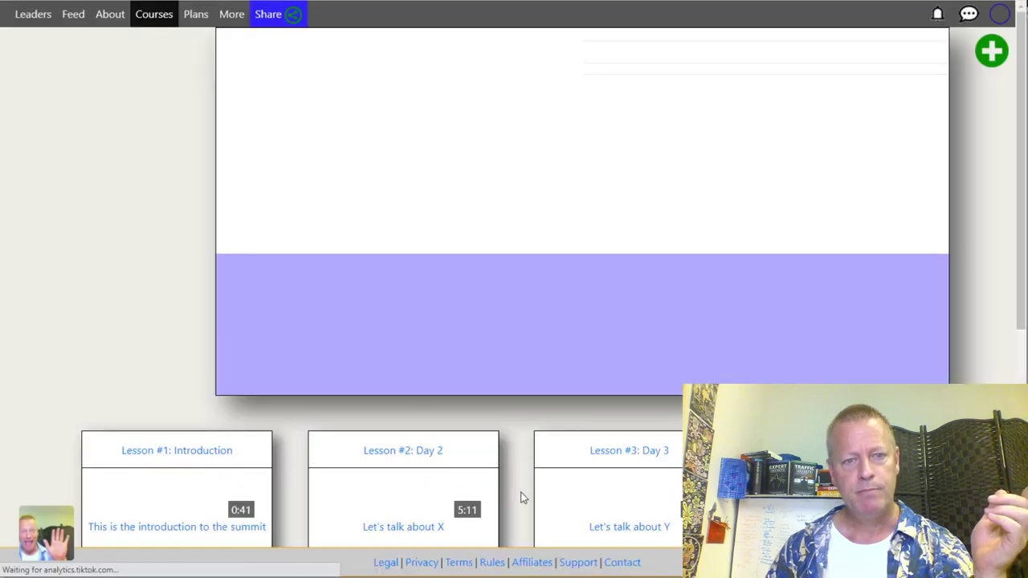
scroll(520, 498, down, 5)
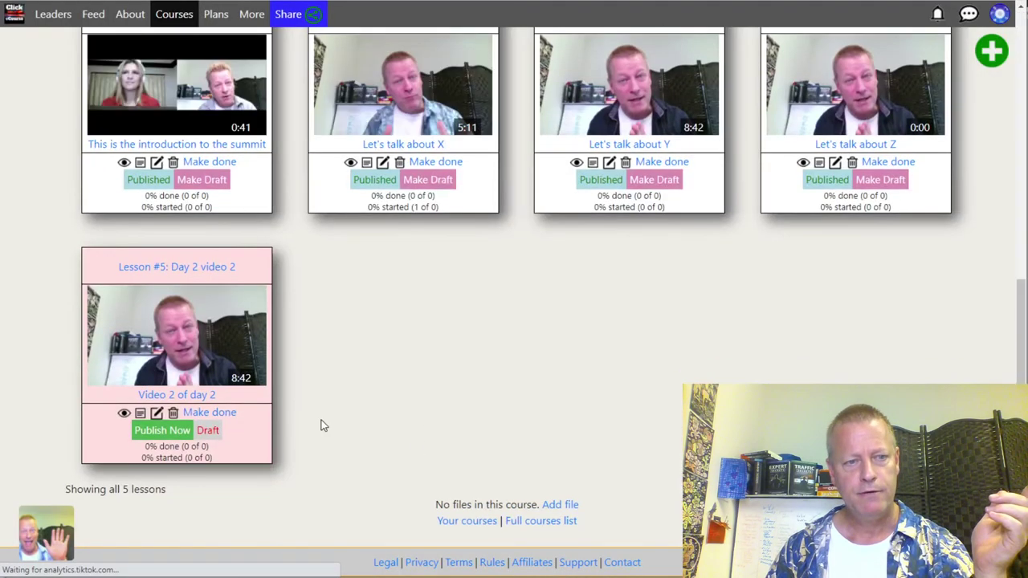
click(180, 431)
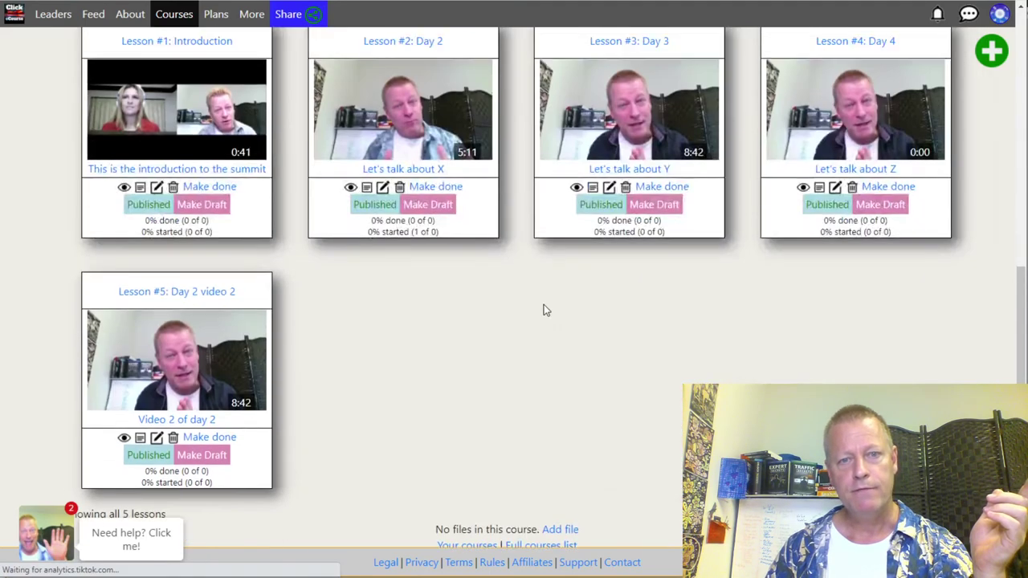
scroll(544, 310, up, 4)
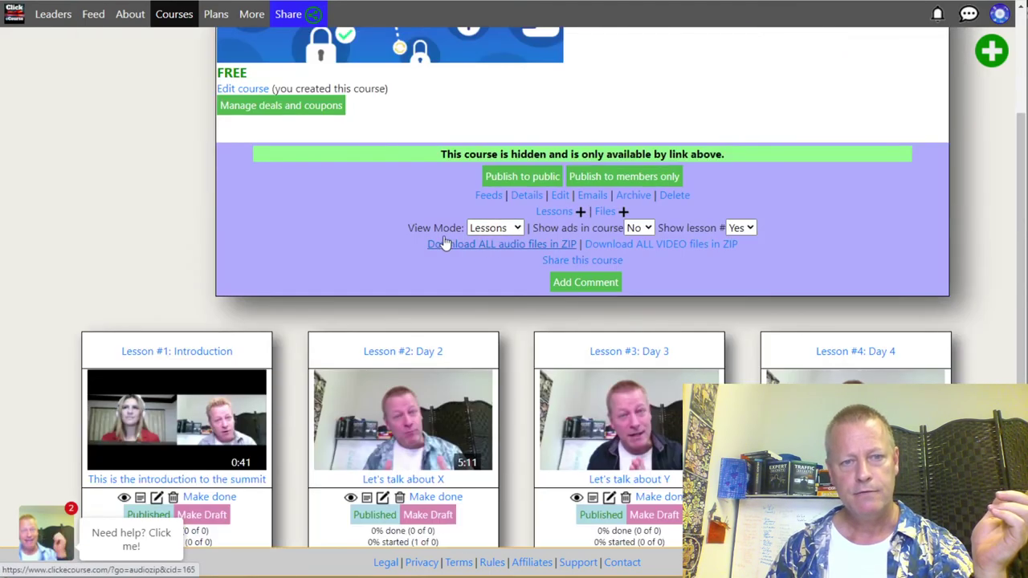
click(554, 212)
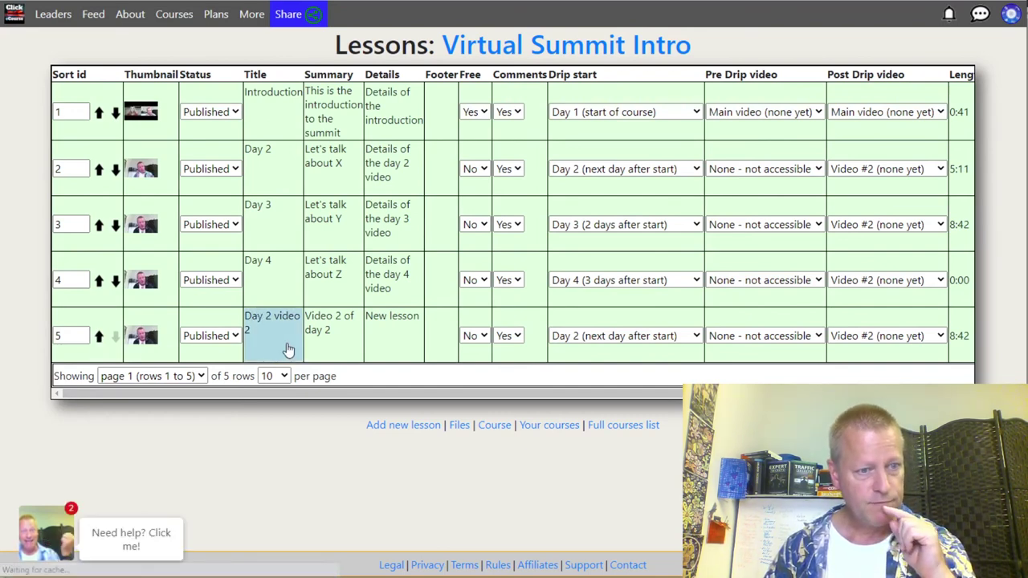
Step: Try reordering lessons in the Lessons table, entering sort number 10 for the Day 4 row
double_click(75, 338)
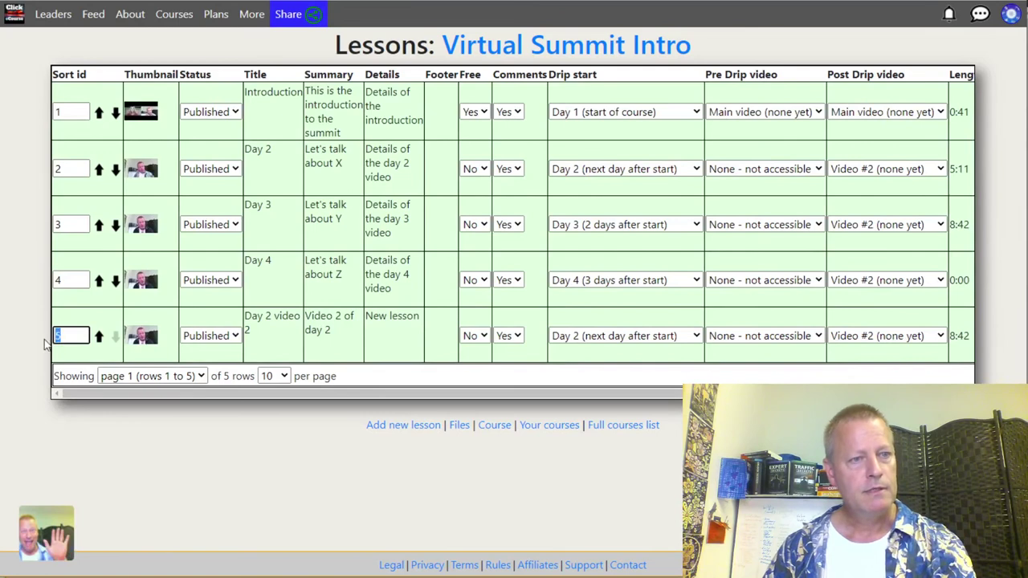
click(113, 281)
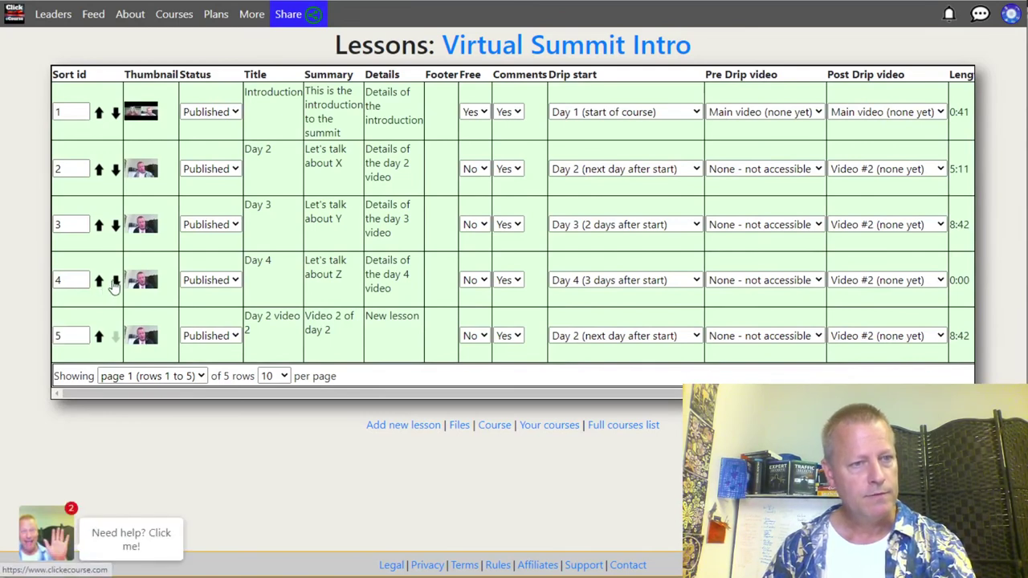
click(512, 283)
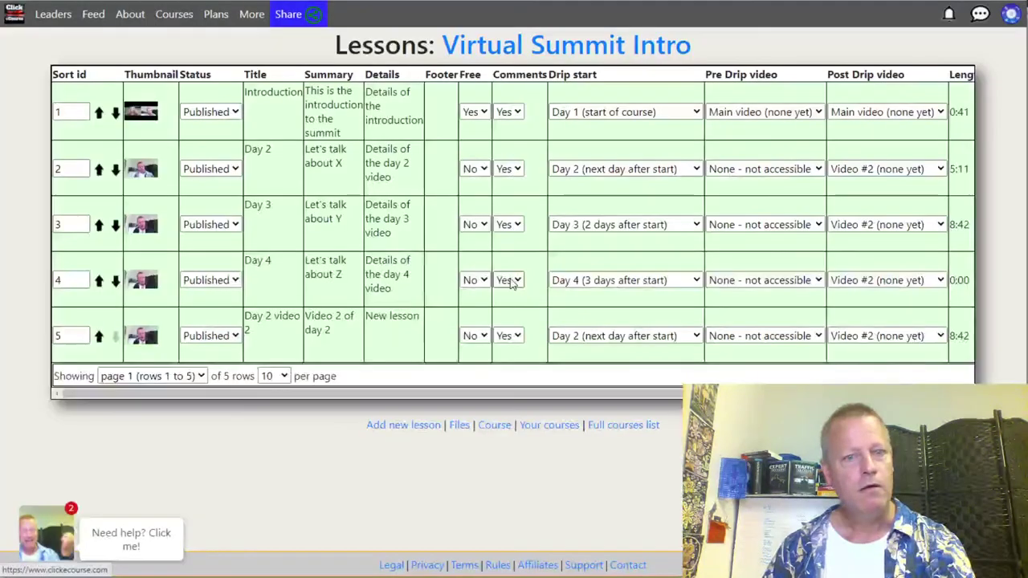
double_click(76, 337)
double_click(74, 279)
text(10)
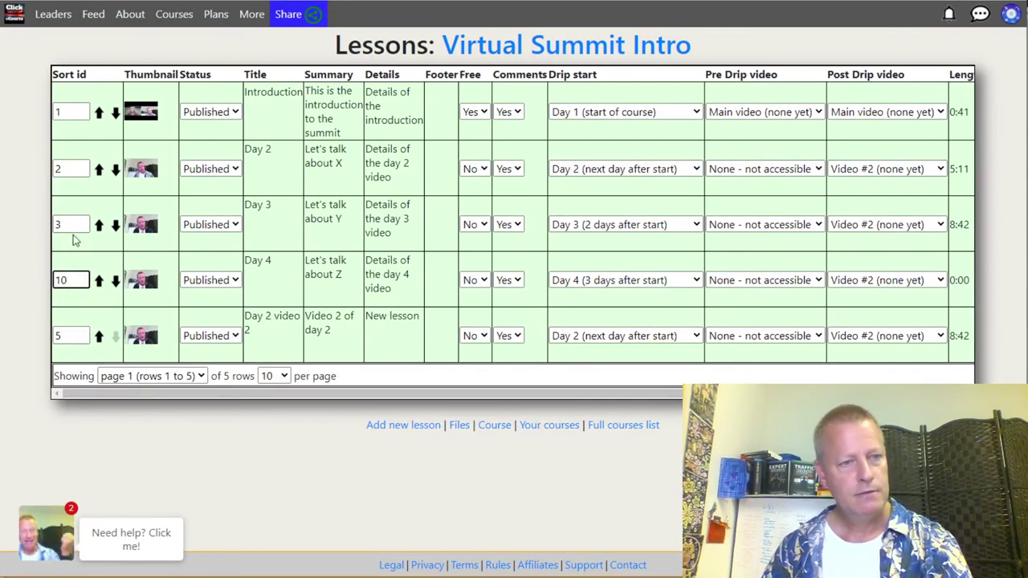
click(74, 227)
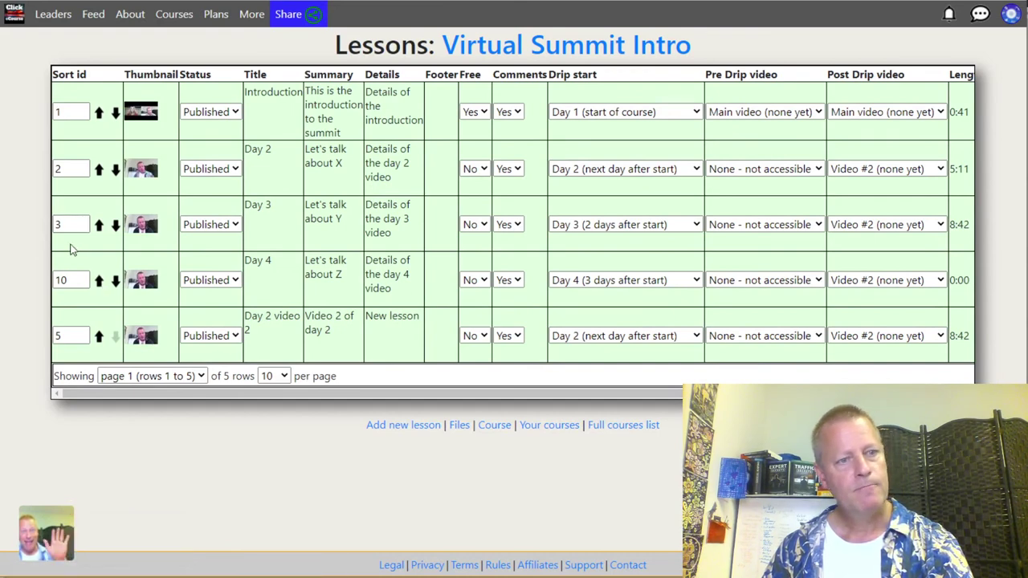
double_click(73, 226)
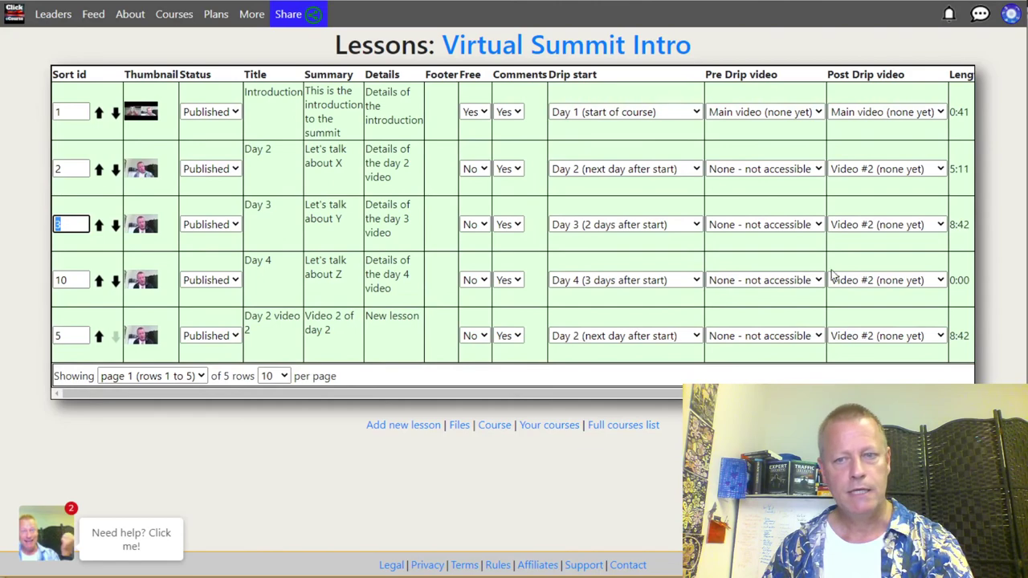
Step: Set the Day 3 lesson's sort id to 10 in its edit form and save
drag(673, 393, 887, 382)
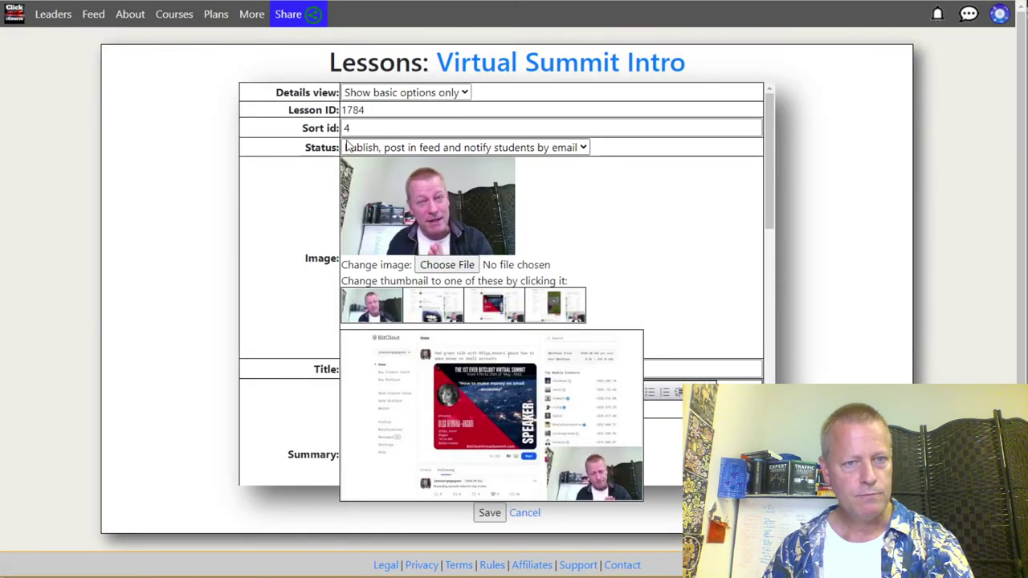
double_click(348, 129)
text(10)
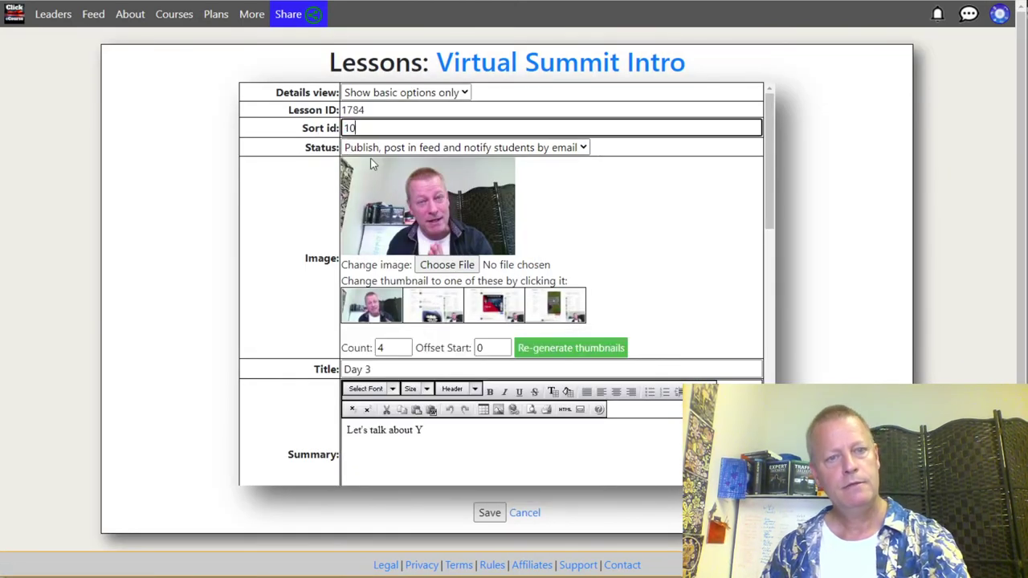
click(489, 514)
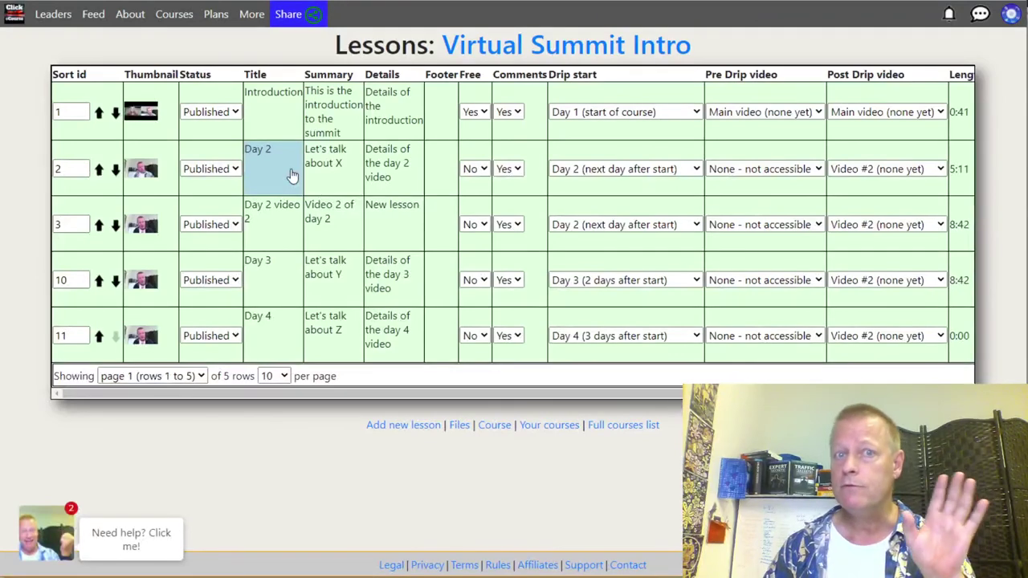
Step: Rename the Day 2 lessons to 'Day 2 | Video 1' and 'Day 2 | video 2'
click(285, 160)
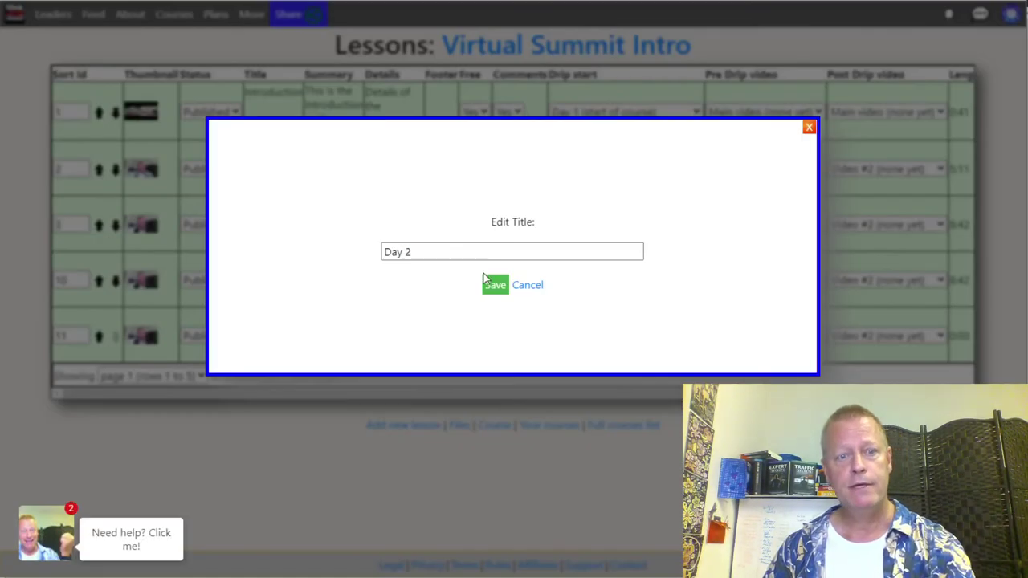
click(435, 255)
text(| )
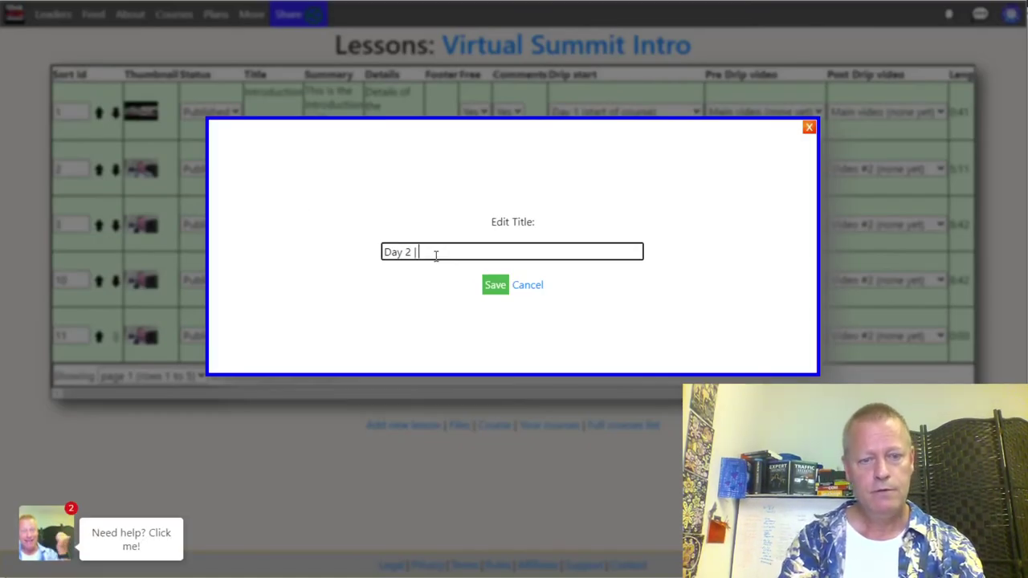
text(Video 1)
click(488, 285)
click(274, 232)
click(421, 251)
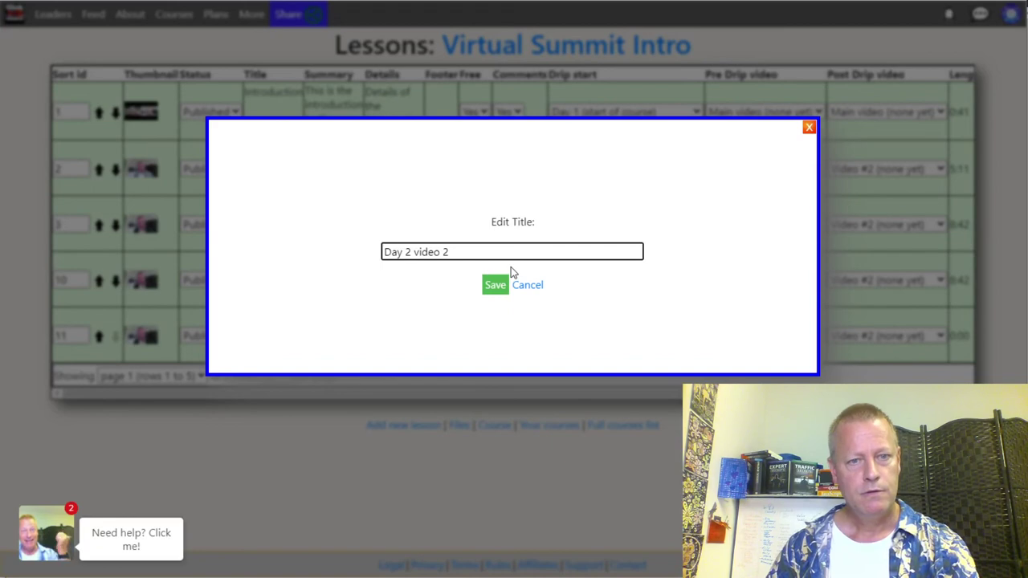
text(|)
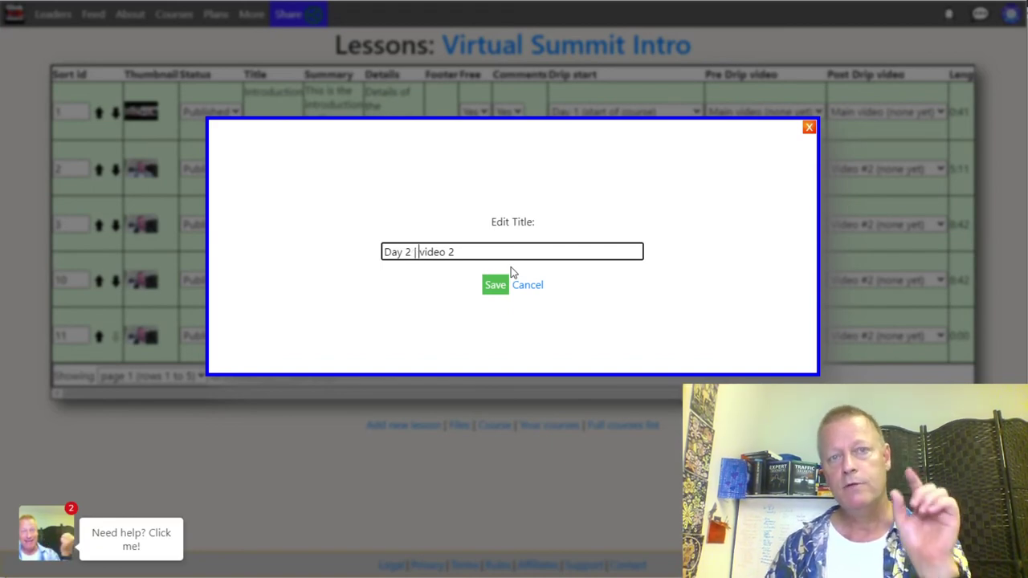
click(494, 286)
Step: Retitle the Day 3 and Day 4 lessons as 'Day 3 | video 1' and 'Day 4 | video 1'
click(274, 280)
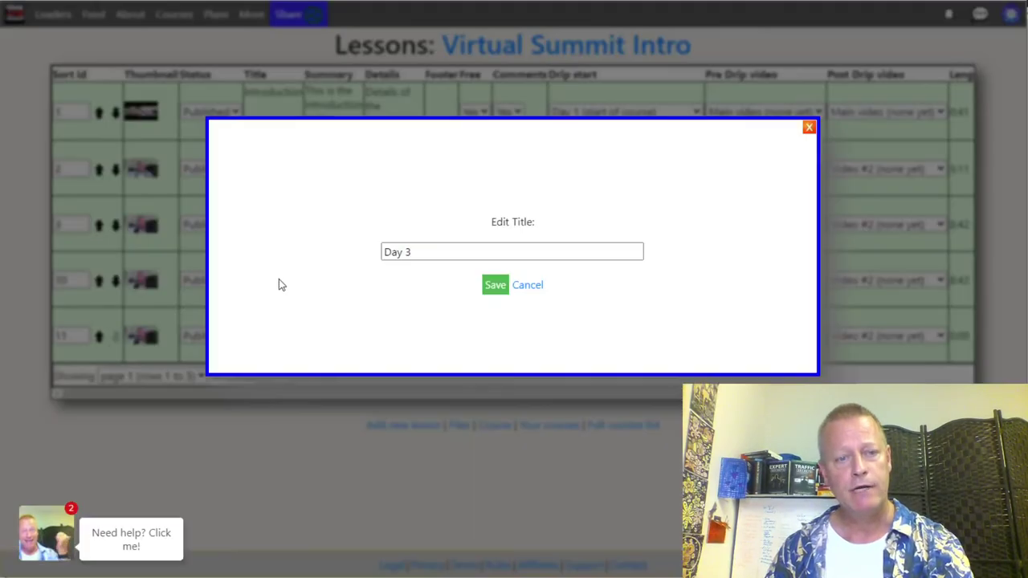
click(440, 249)
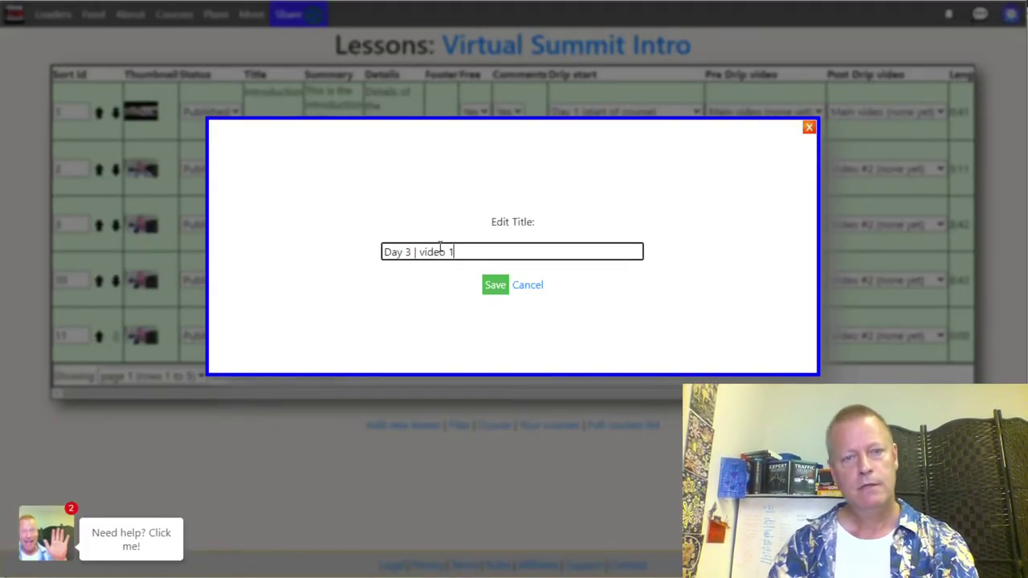
click(499, 284)
click(283, 324)
click(451, 250)
text(| video 1)
click(497, 287)
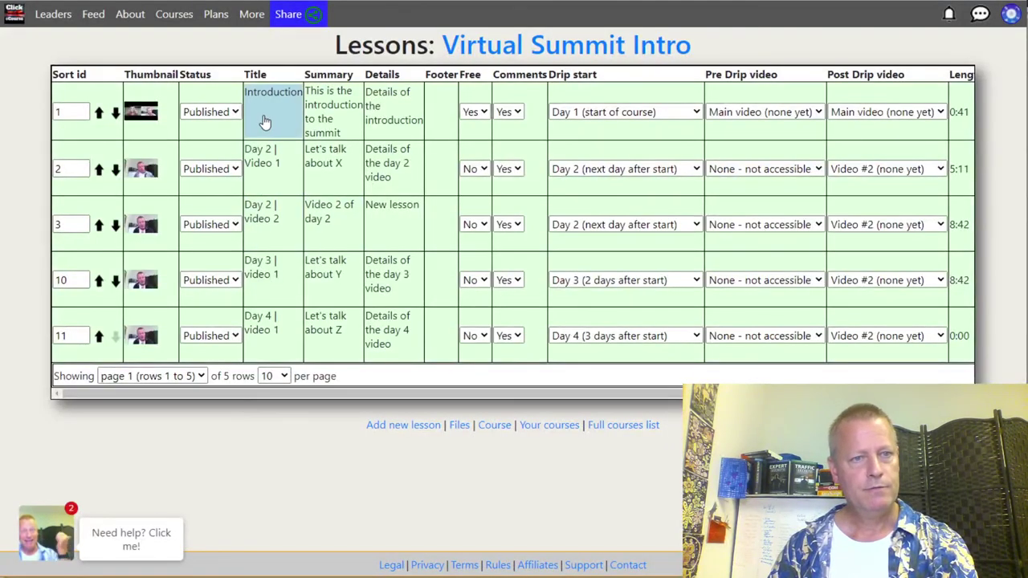
Step: Rename the intro lesson to 'Introduction | what is this'
click(265, 120)
click(448, 252)
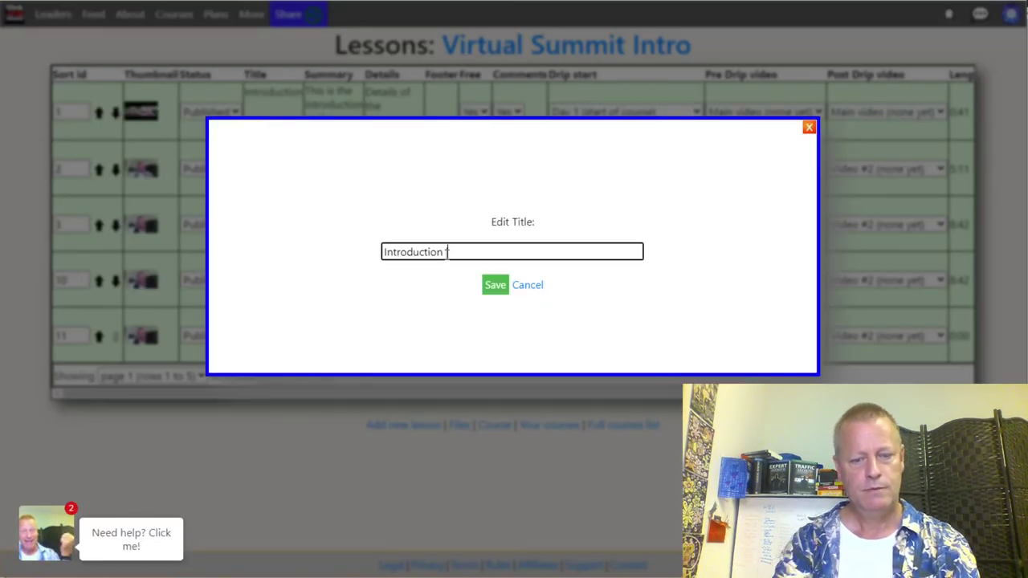
text(what is this)
click(493, 285)
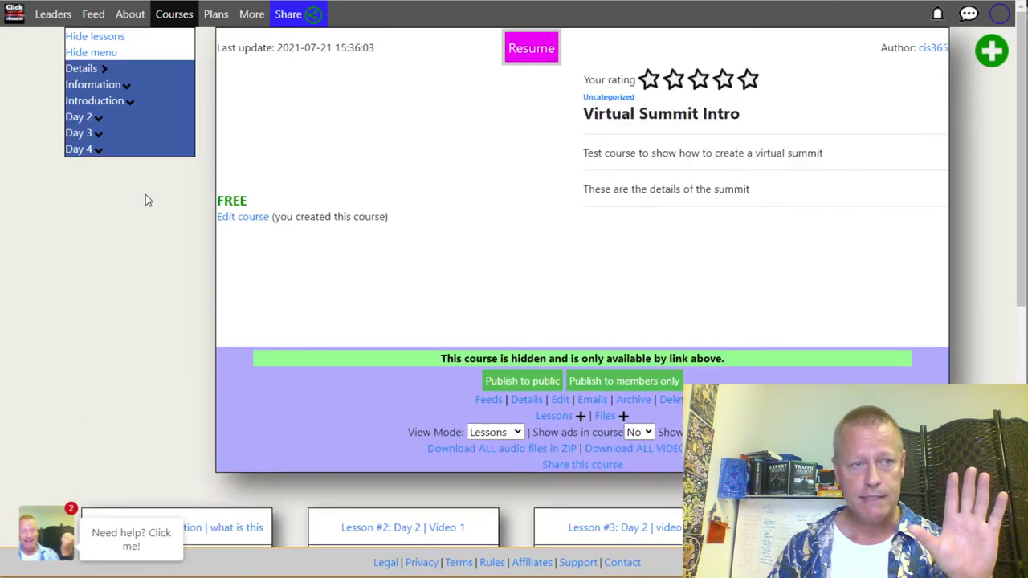
Step: Expand the Day 2, Day 3, Day 4 and Introduction groups in the owner's course menu
triple_click(112, 118)
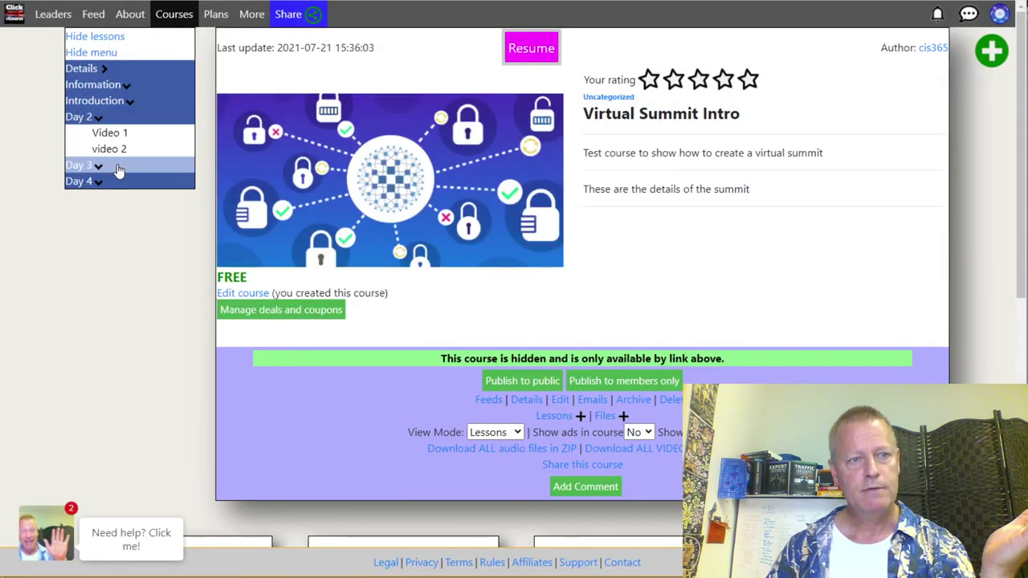
click(92, 166)
click(96, 197)
click(115, 102)
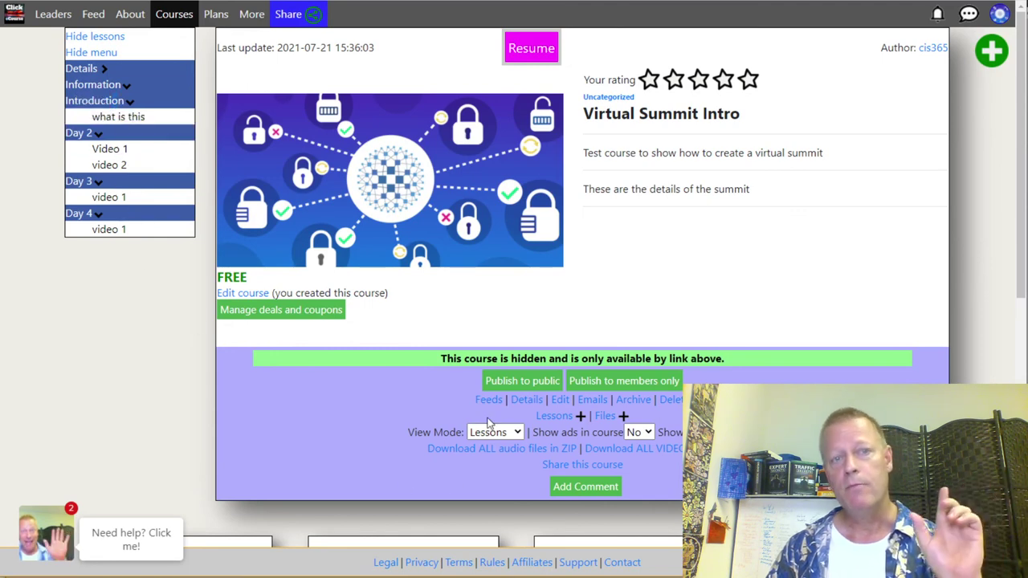
Step: Reload the logged-out visitor's course page and check the Day 2 and Introduction groups
key(alt+Tab)
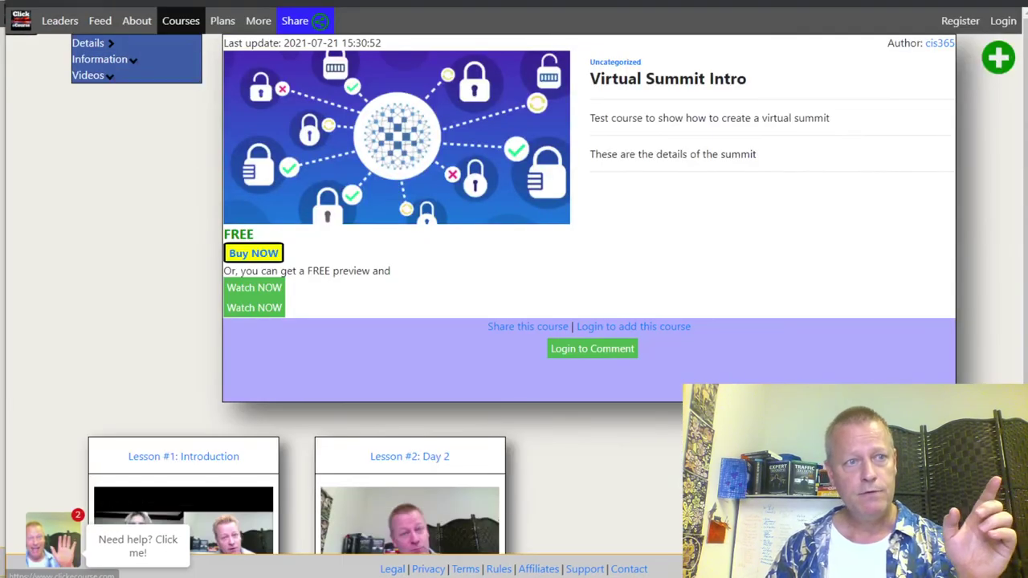
click(70, 19)
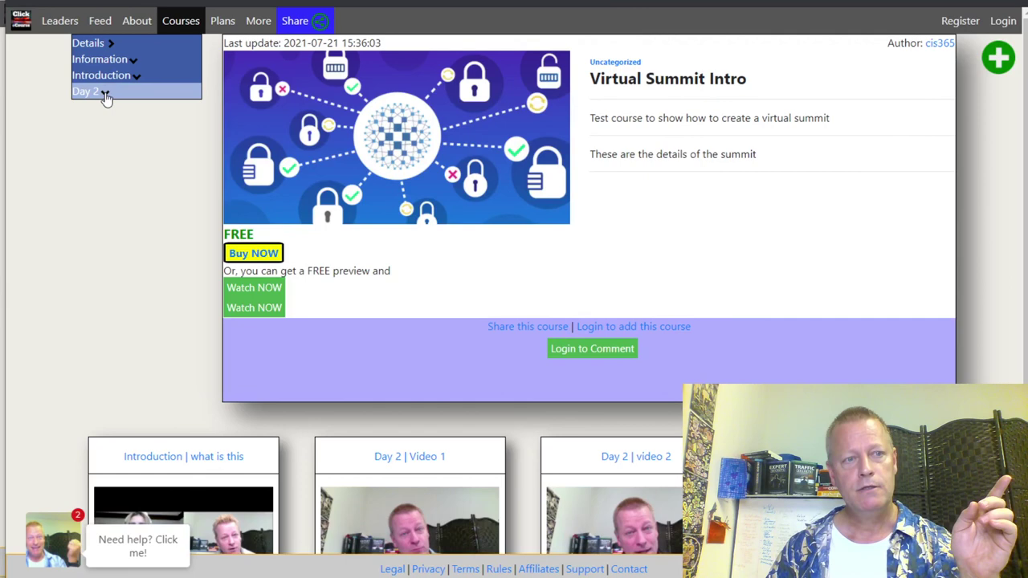
click(108, 92)
click(121, 90)
click(102, 75)
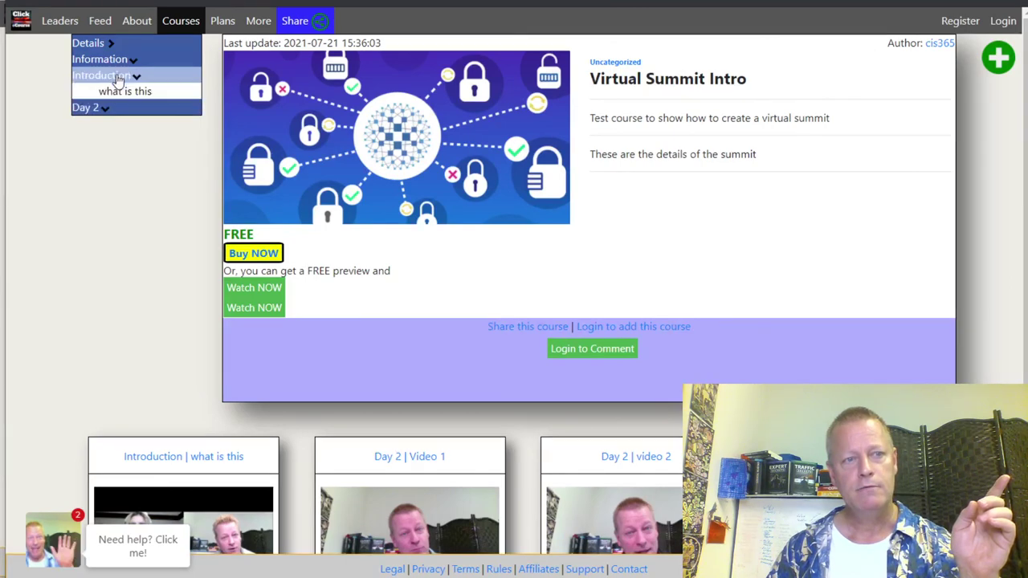